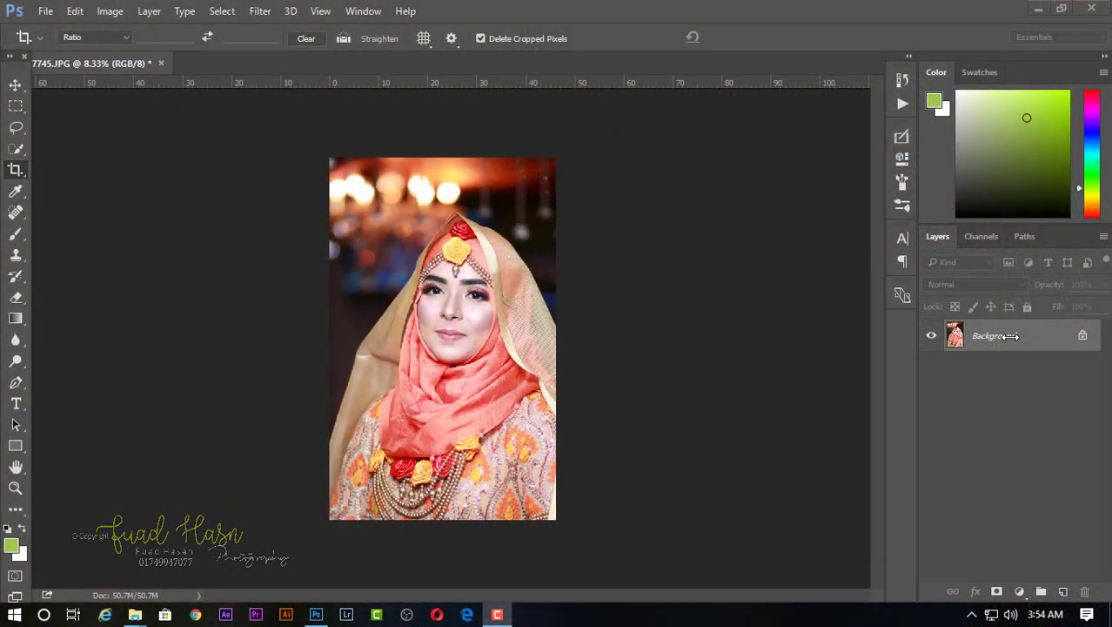
# - Duplicate the Background layer and apply Exposure -0.31, Offset -0.0276, Gamma 0.84 to the copy
pyautogui.click(1010, 336)
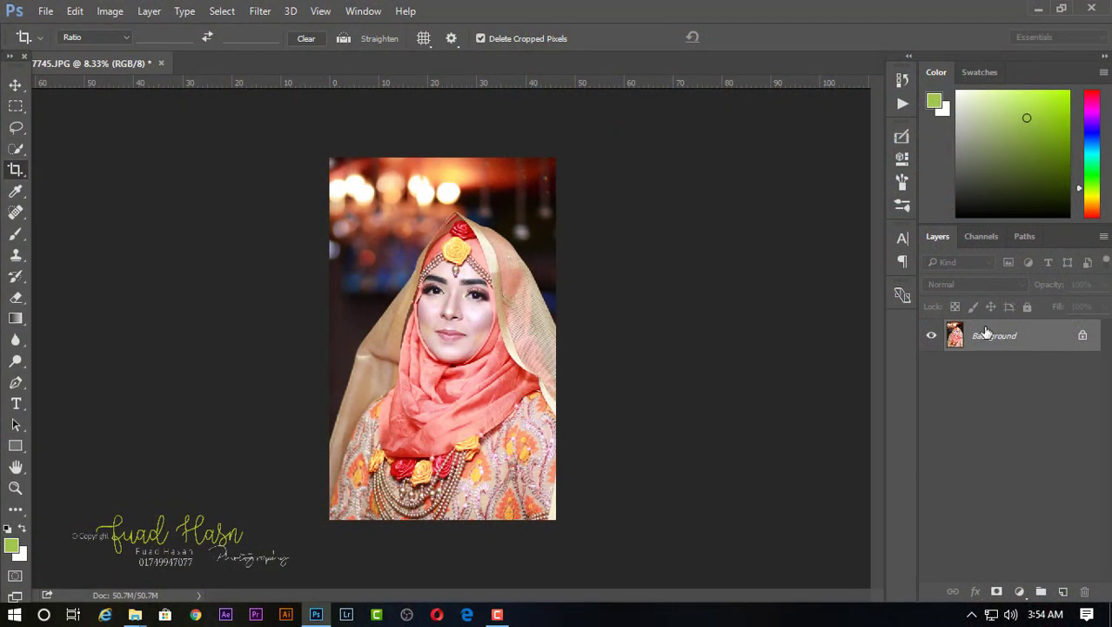
pyautogui.moveTo(1042, 354); pyautogui.dragTo(1063, 591)
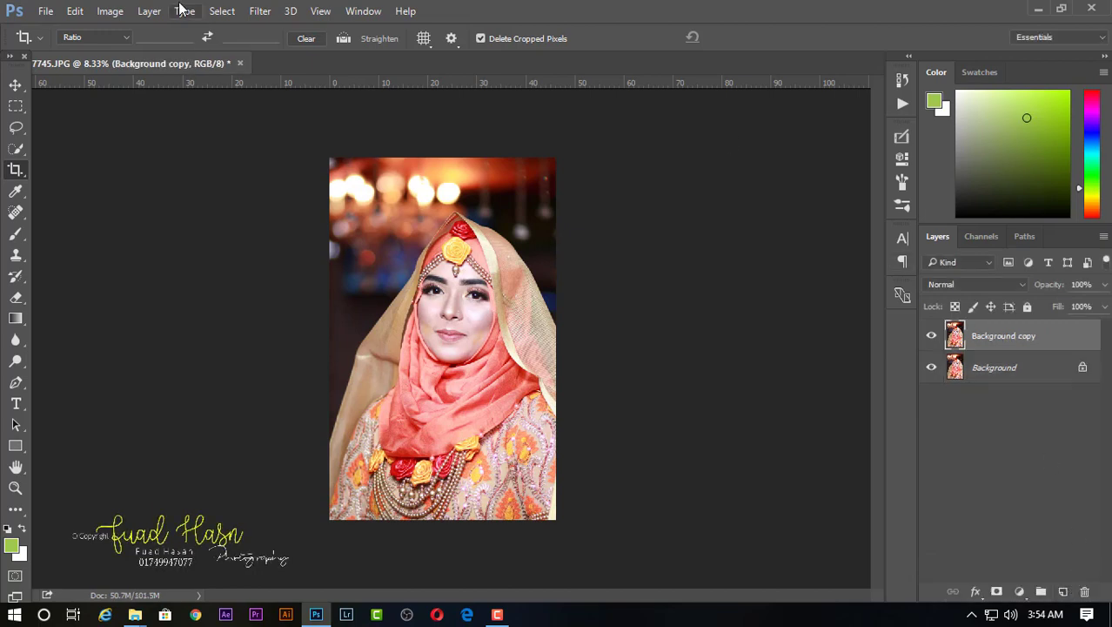
pyautogui.click(110, 11)
pyautogui.moveTo(134, 53)
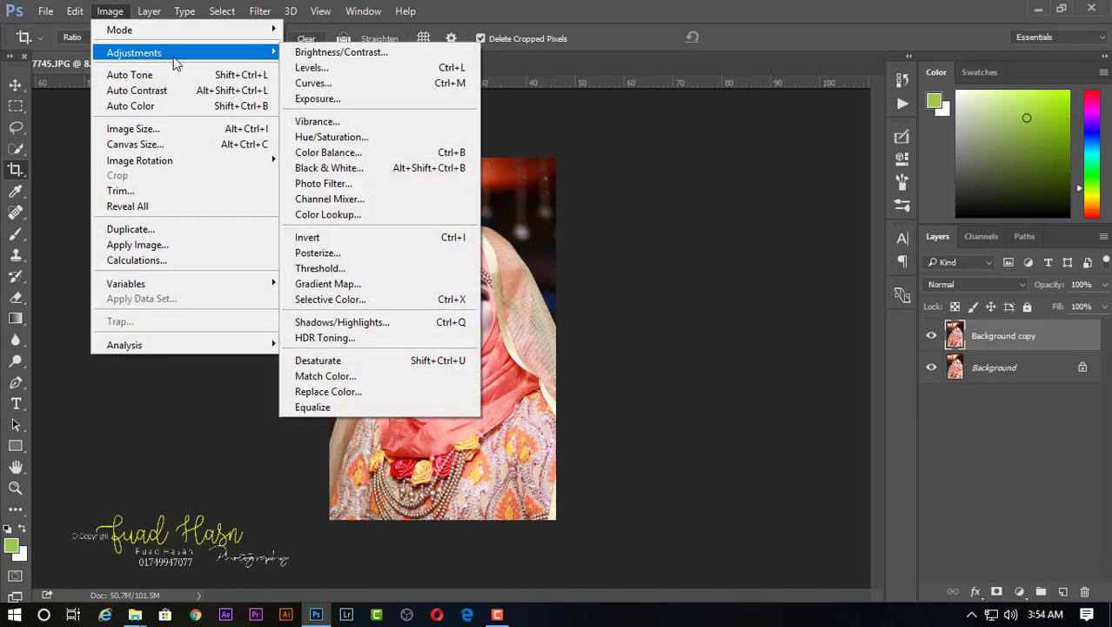
pyautogui.click(396, 100)
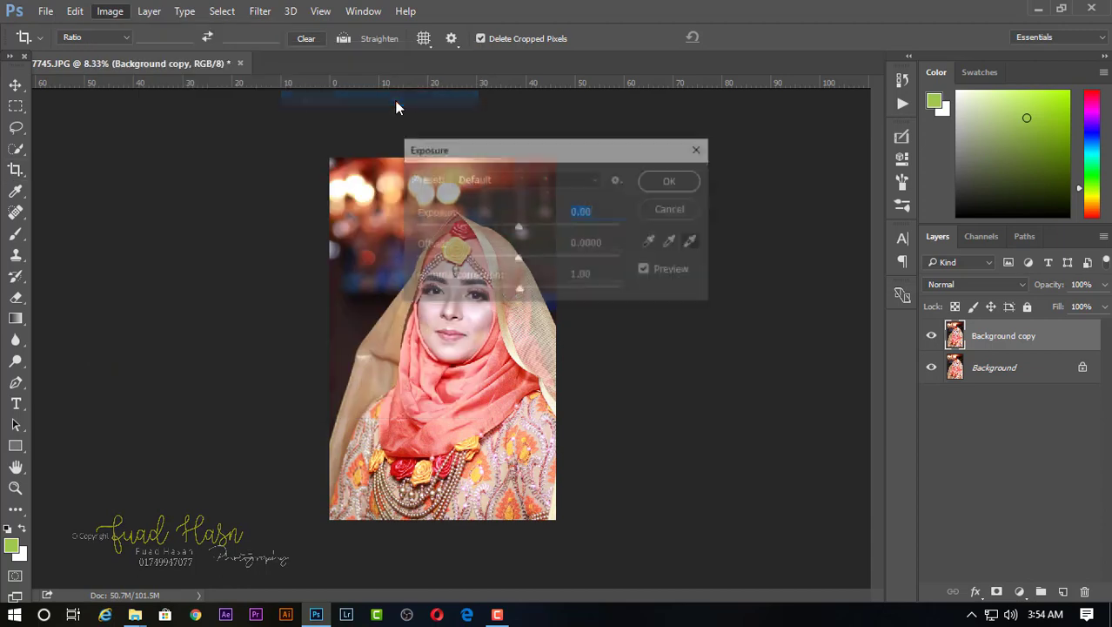
pyautogui.moveTo(508, 149); pyautogui.dragTo(752, 131)
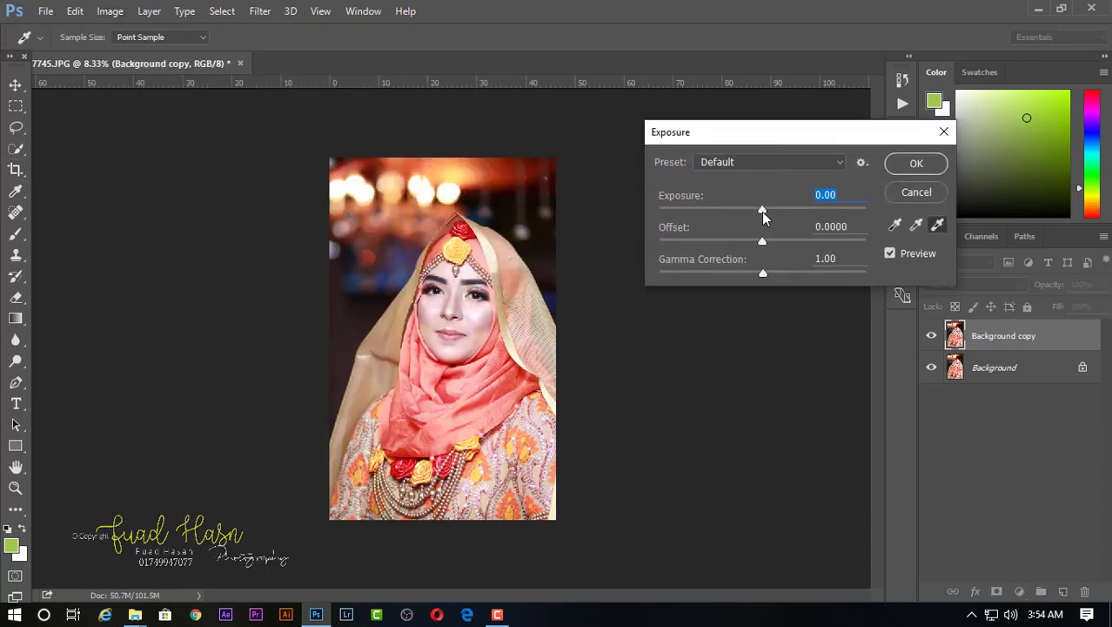
pyautogui.moveTo(762, 211)
pyautogui.mouseDown()
pyautogui.moveTo(743, 210)
pyautogui.moveTo(762, 213)
pyautogui.moveTo(761, 245)
pyautogui.moveTo(747, 244)
pyautogui.moveTo(762, 244)
pyautogui.moveTo(775, 273)
pyautogui.mouseUp()
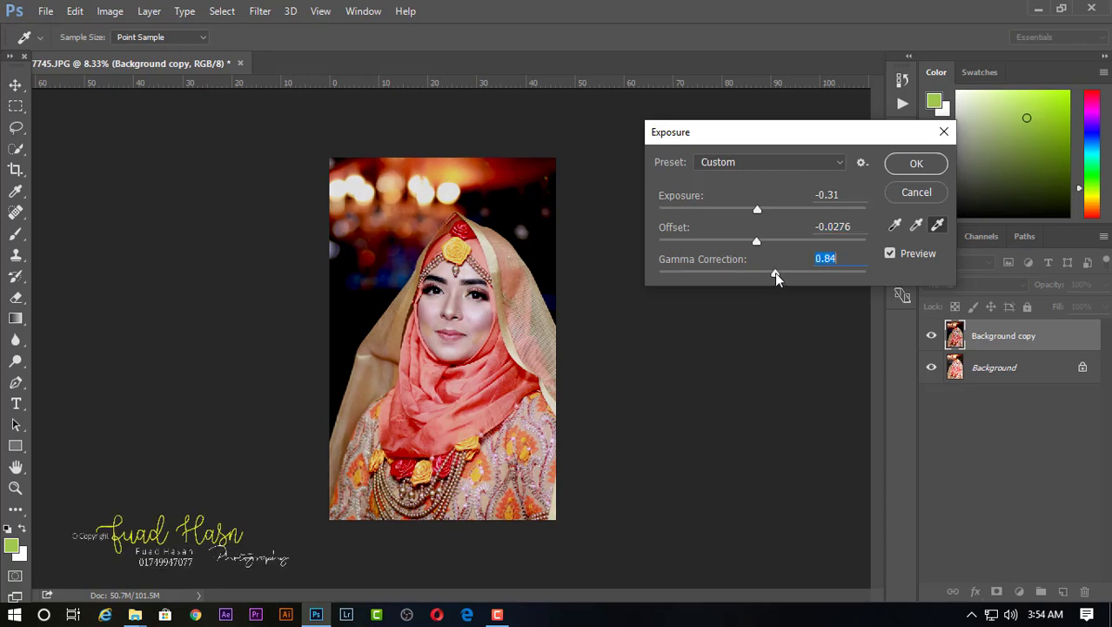
pyautogui.click(915, 163)
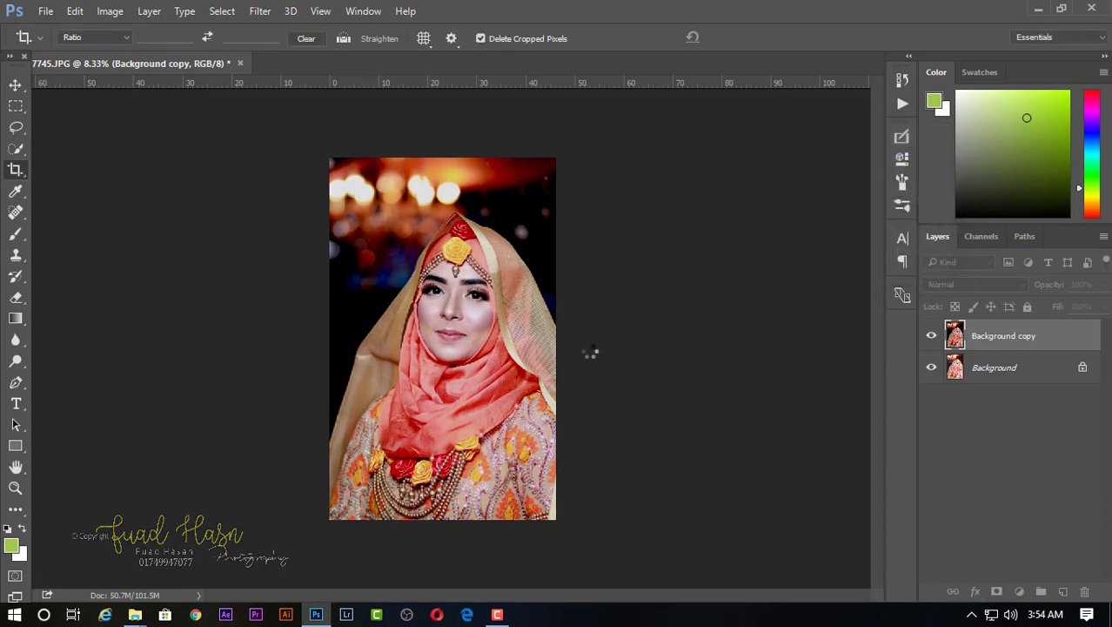
# - Compare the adjusted copy with the original and zoom in on the bride's face
pyautogui.click(932, 336)
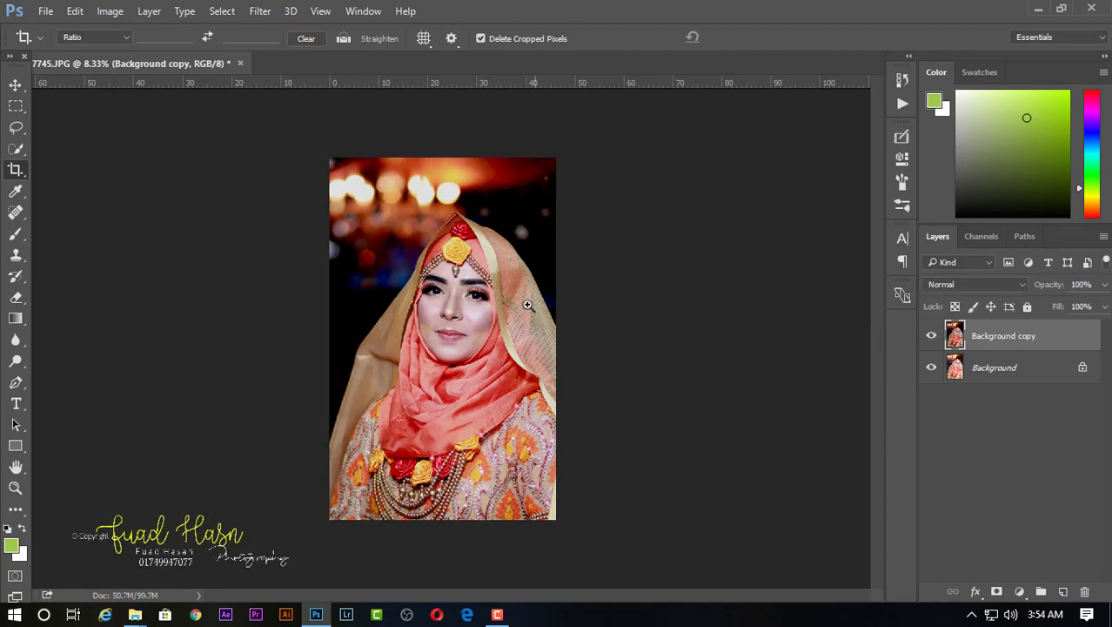
pyautogui.keyDown('ctrl'); pyautogui.click(528, 305); pyautogui.keyUp('ctrl')
pyautogui.keyDown('ctrl'); pyautogui.click(457, 406); pyautogui.keyUp('ctrl')
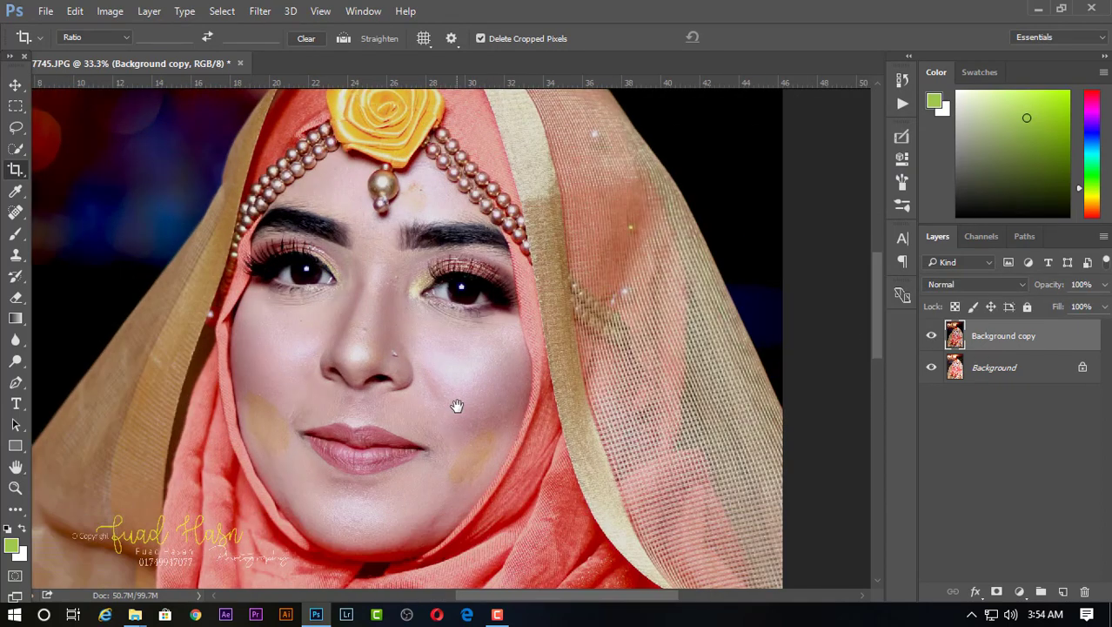
pyautogui.moveTo(457, 406); pyautogui.dragTo(544, 355)
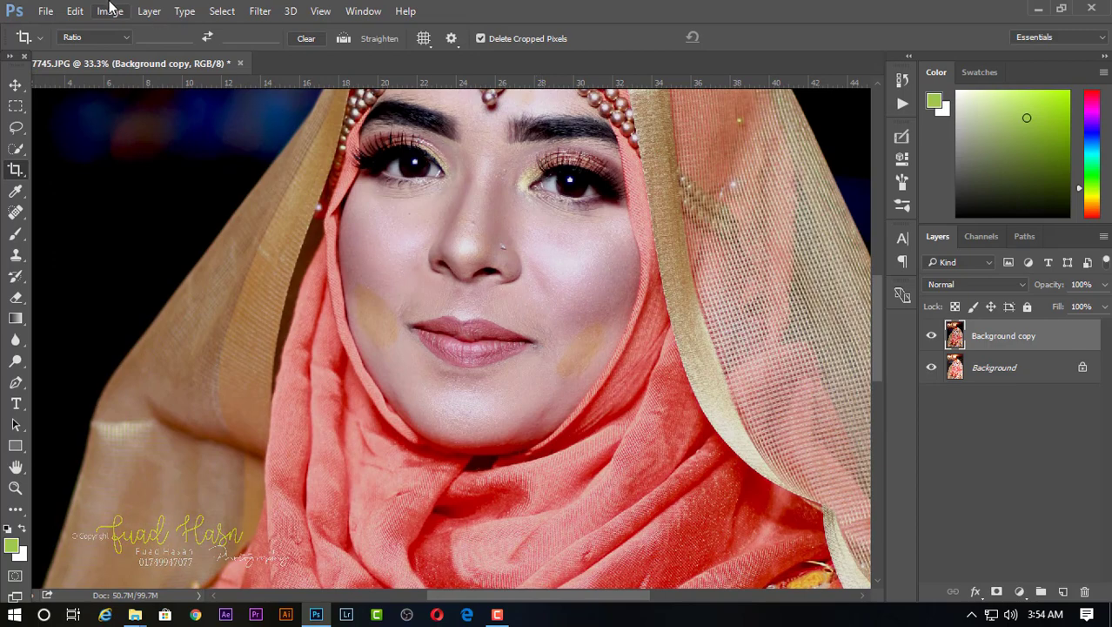
# - Apply Shadows/Highlights with shadows Amount 49%, Tone 33% and Radius 52 px
pyautogui.click(109, 11)
pyautogui.moveTo(134, 52)
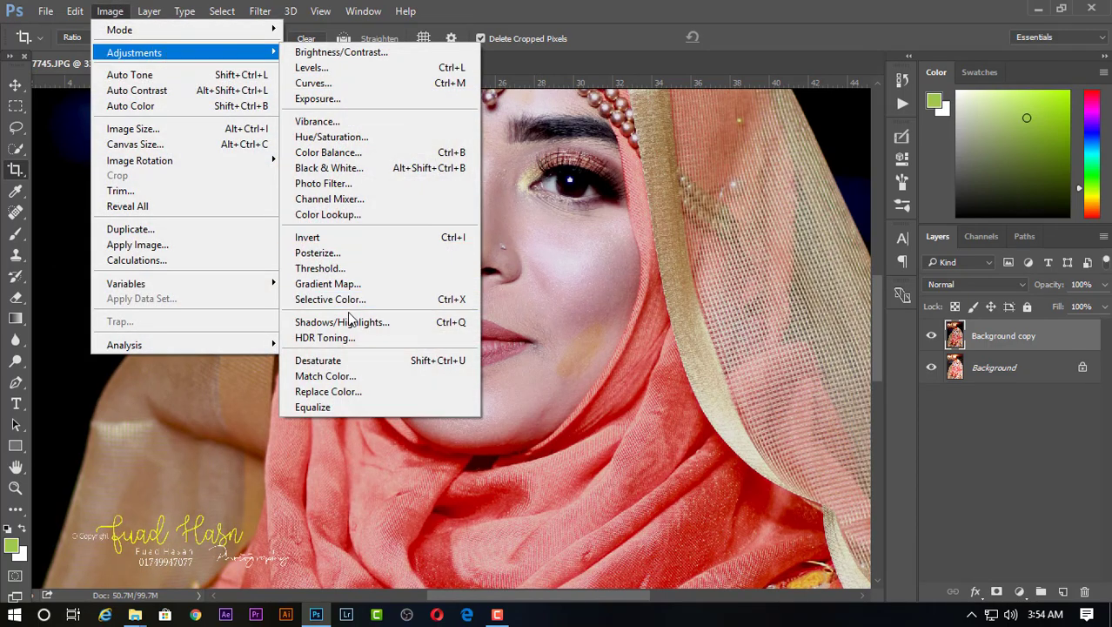
pyautogui.click(349, 321)
pyautogui.moveTo(540, 261)
pyautogui.mouseDown()
pyautogui.moveTo(516, 372)
pyautogui.moveTo(500, 322)
pyautogui.mouseUp()
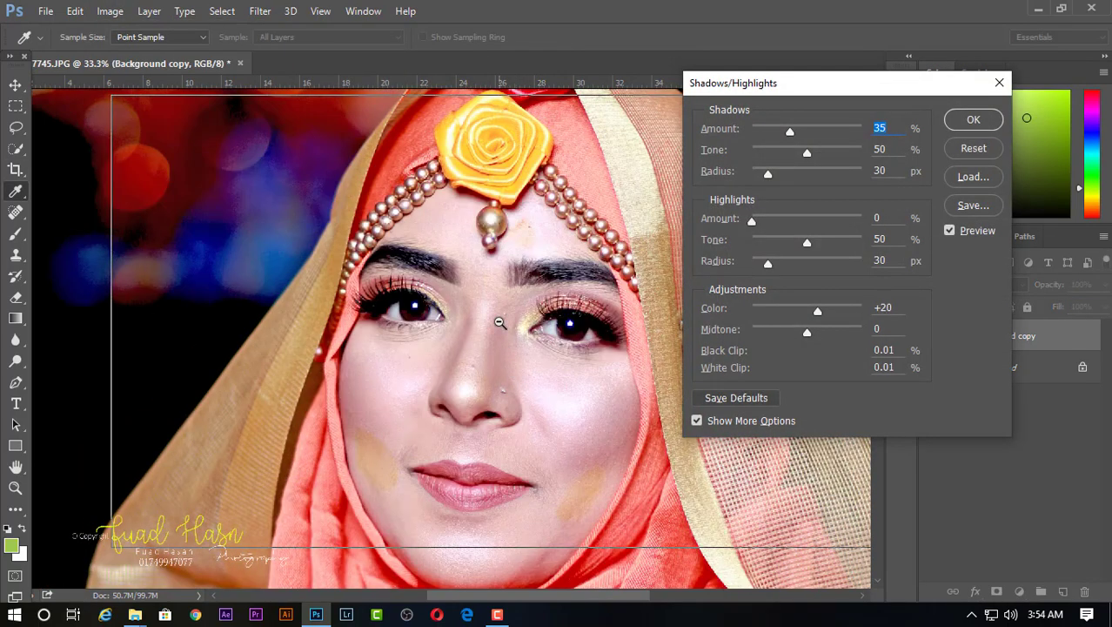
pyautogui.keyDown('alt'); pyautogui.click(500, 322); pyautogui.keyUp('alt')
pyautogui.keyDown('alt'); pyautogui.click(499, 322); pyautogui.keyUp('alt')
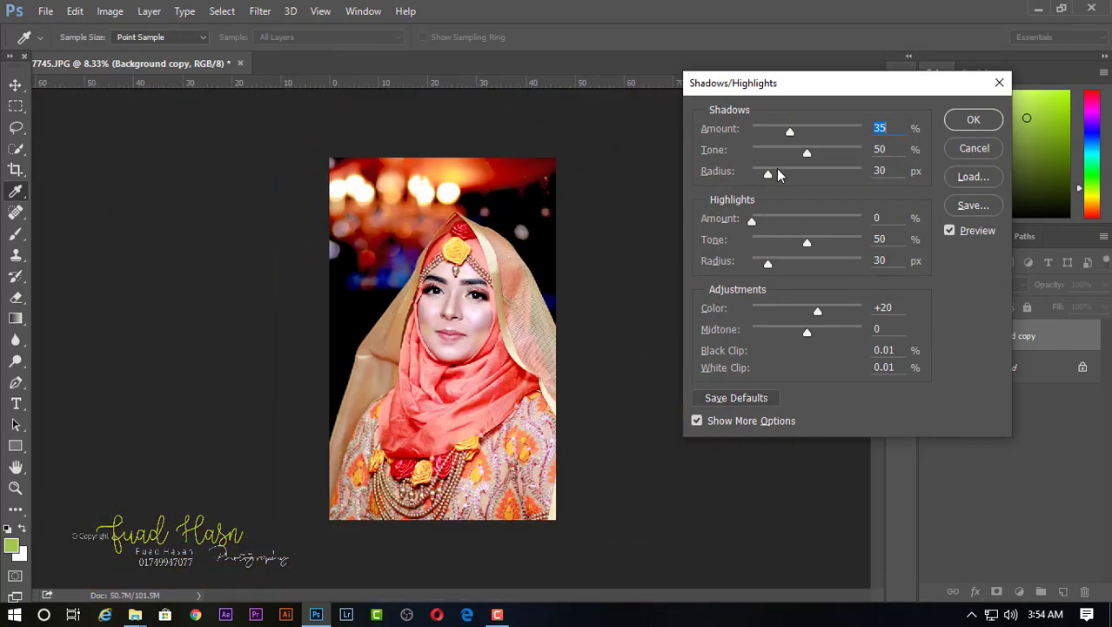
pyautogui.moveTo(769, 173); pyautogui.dragTo(779, 176)
pyautogui.moveTo(794, 133)
pyautogui.mouseDown()
pyautogui.moveTo(767, 133)
pyautogui.moveTo(781, 139)
pyautogui.moveTo(777, 154)
pyautogui.moveTo(862, 154)
pyautogui.moveTo(781, 156)
pyautogui.moveTo(753, 175)
pyautogui.moveTo(781, 177)
pyautogui.mouseUp()
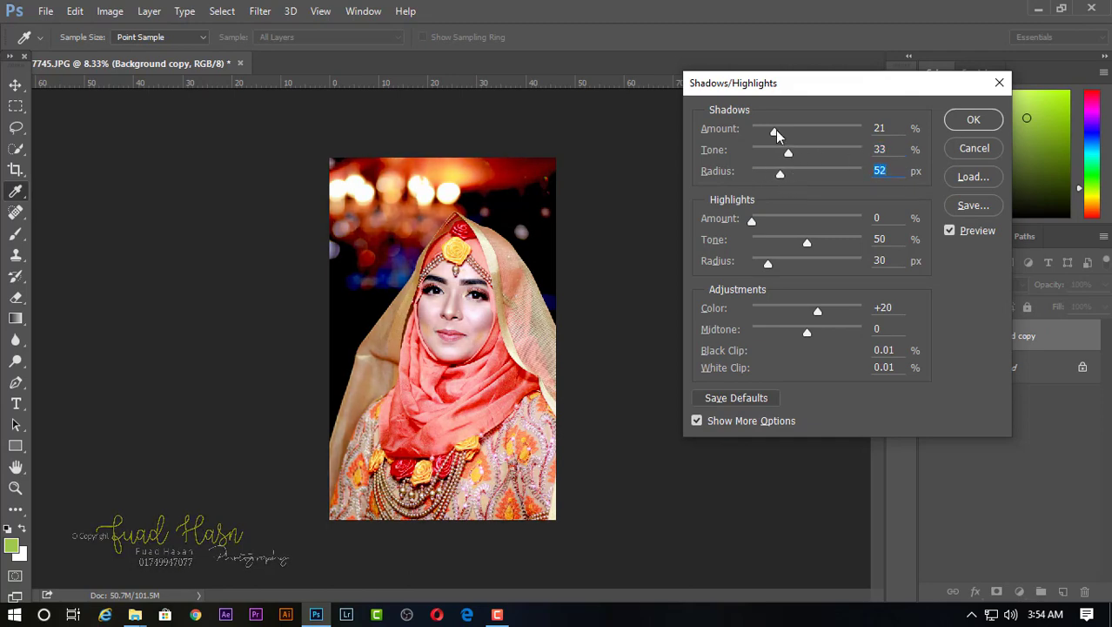
pyautogui.moveTo(791, 129)
pyautogui.mouseDown()
pyautogui.moveTo(820, 130)
pyautogui.moveTo(805, 131)
pyautogui.mouseUp()
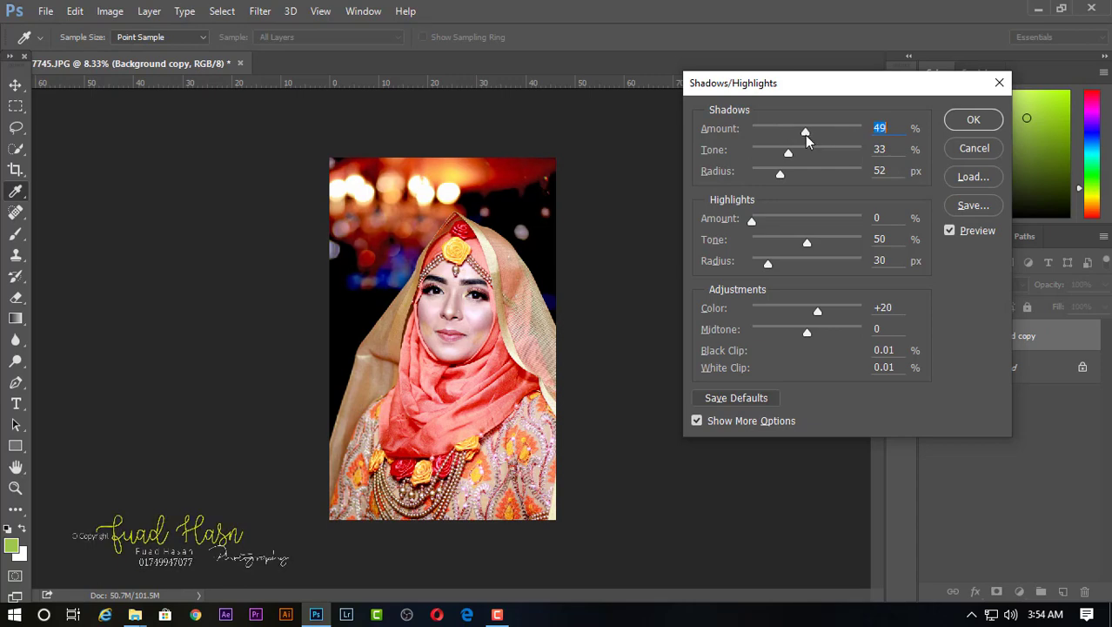
pyautogui.click(958, 126)
pyautogui.press('c')
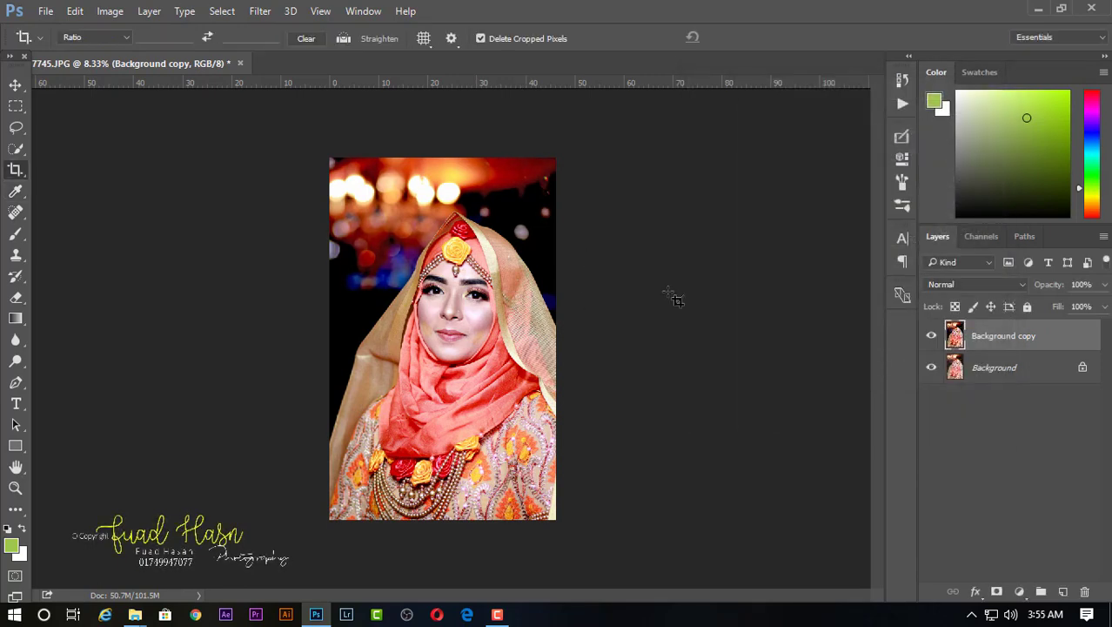
# - Duplicate the adjusted layer and, in Camera Raw, set Whites -76 and Highlights -25
pyautogui.click(933, 336)
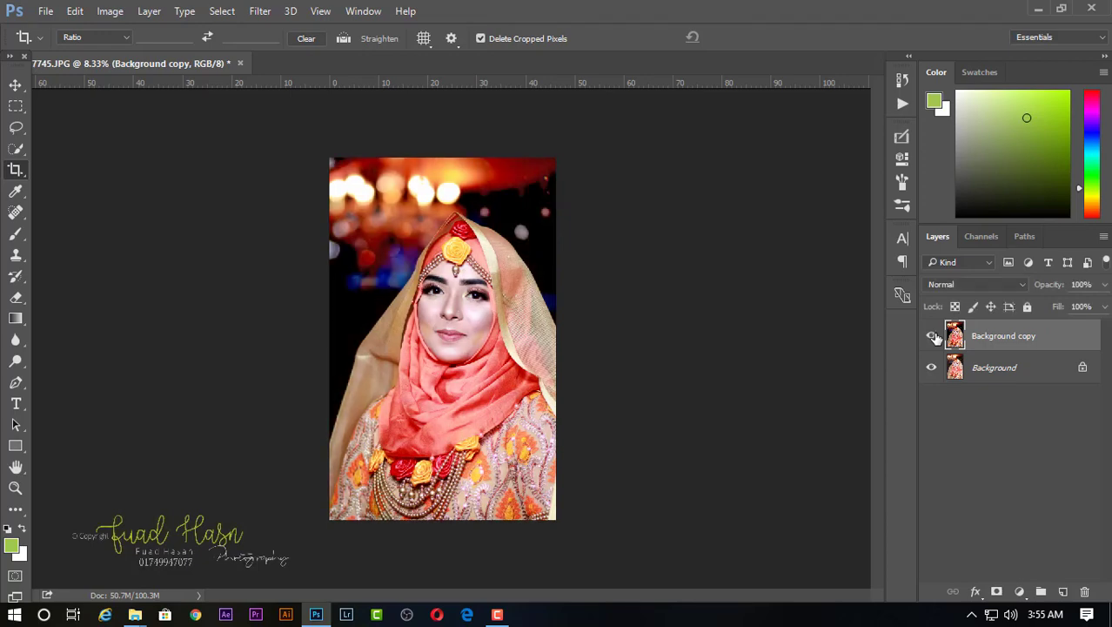
pyautogui.hotkey('ctrl', 'j')
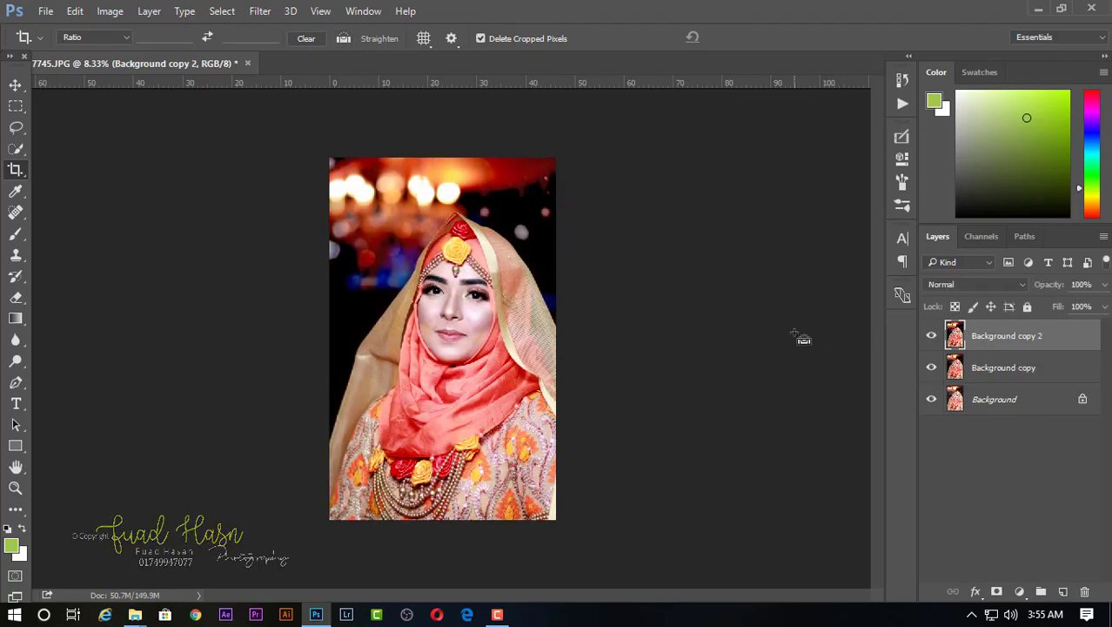
pyautogui.click(260, 11)
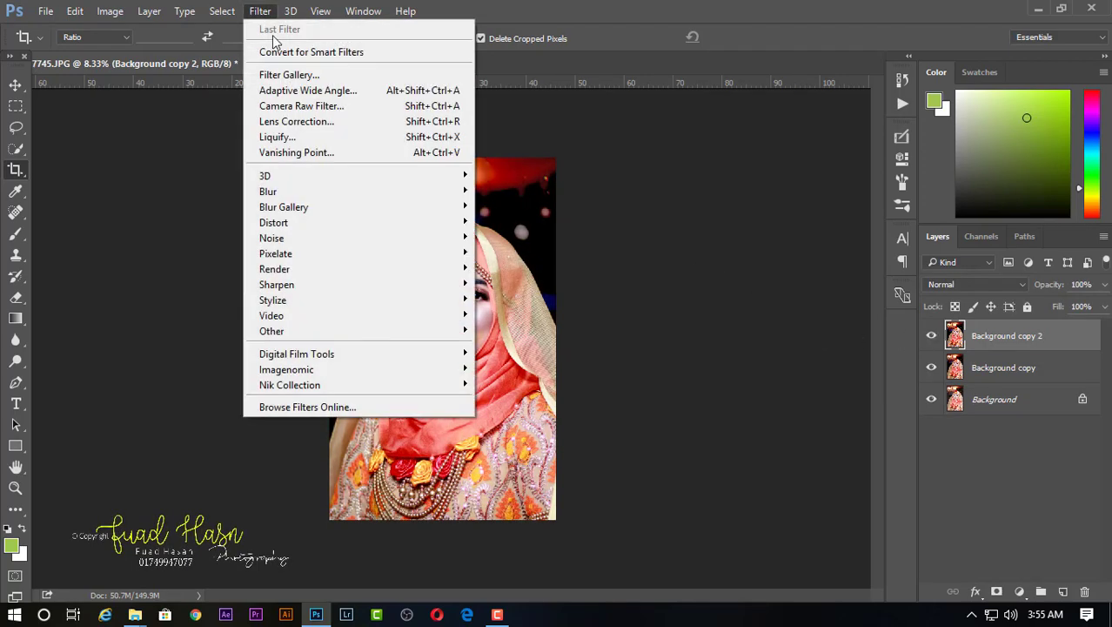
pyautogui.click(302, 103)
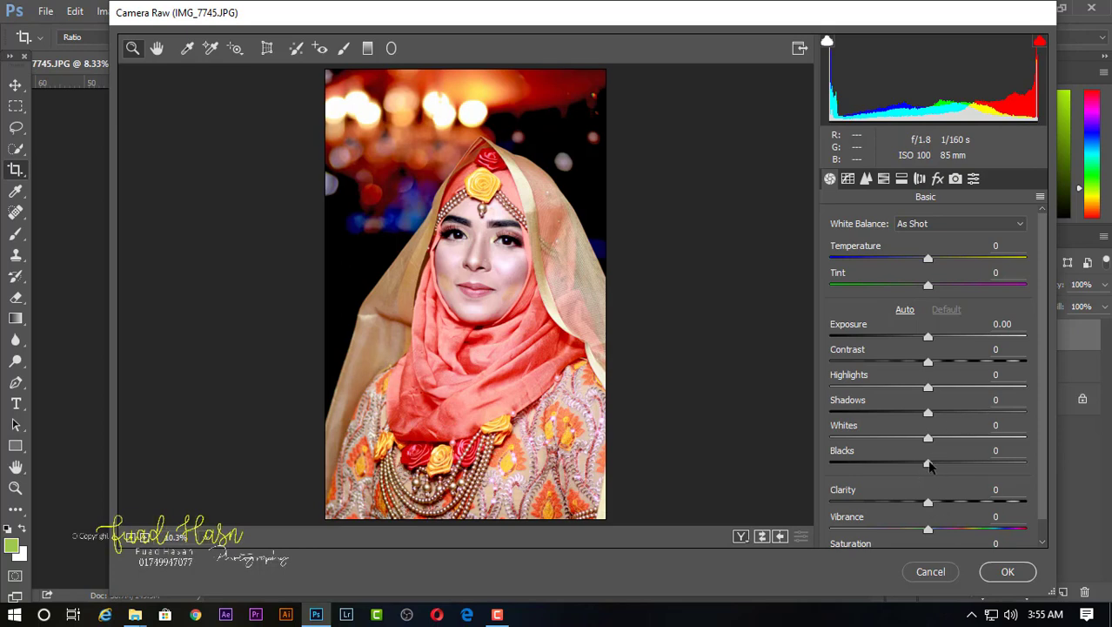
pyautogui.moveTo(929, 439); pyautogui.dragTo(853, 438)
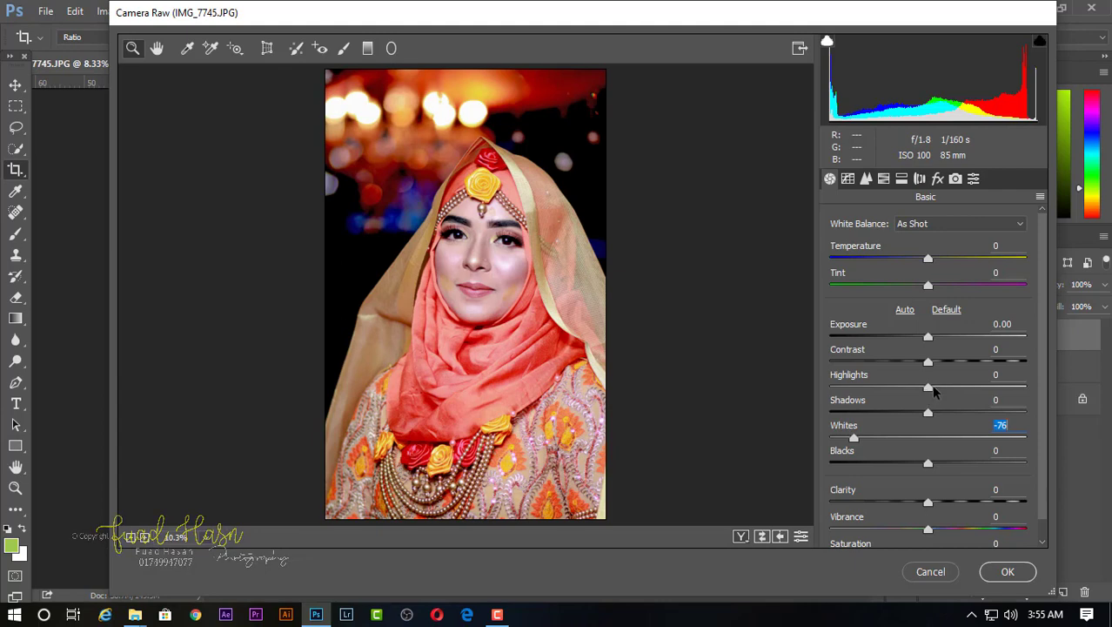
pyautogui.moveTo(929, 388)
pyautogui.mouseDown()
pyautogui.moveTo(896, 388)
pyautogui.moveTo(907, 394)
pyautogui.mouseUp()
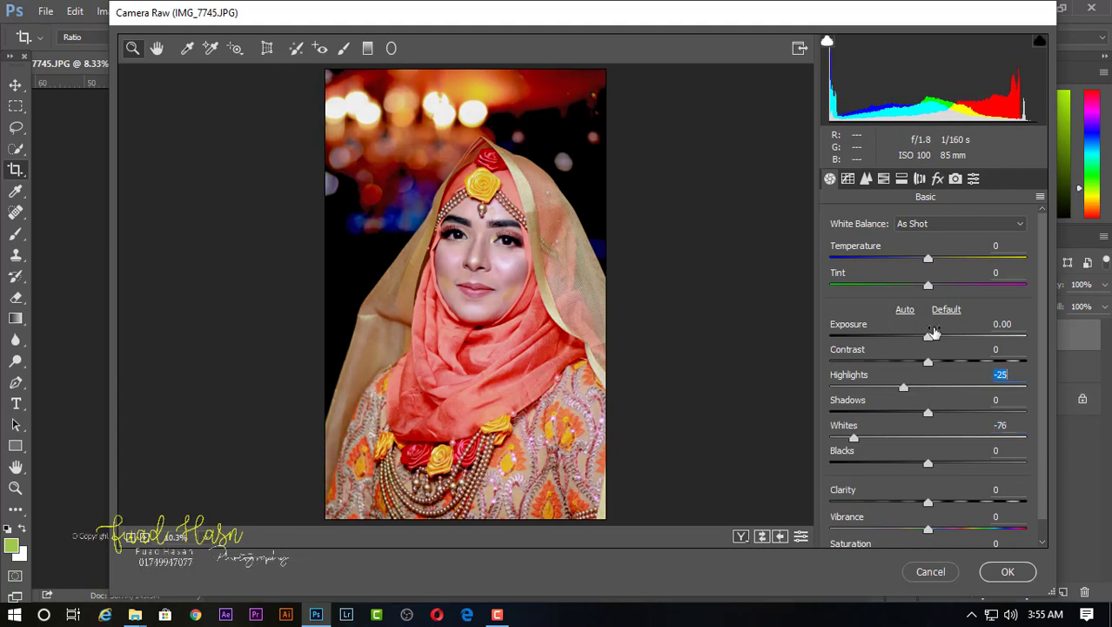
# - Add Dehaze +13 and Clarity +10, lower Shadows to -4, and apply the Camera Raw edits
pyautogui.click(937, 179)
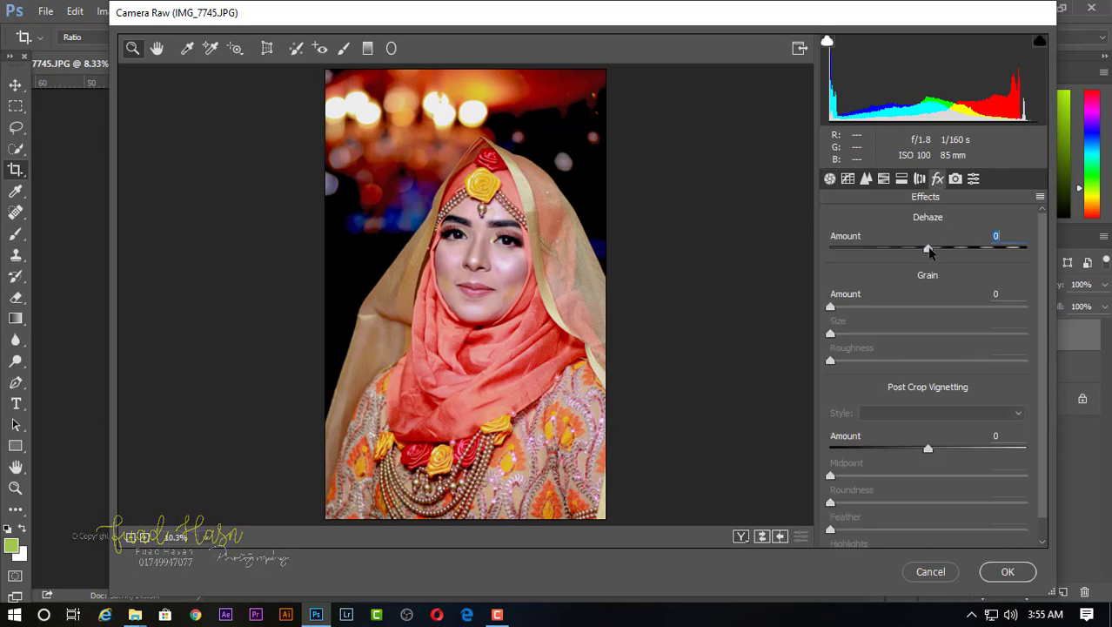
pyautogui.moveTo(930, 251); pyautogui.dragTo(944, 251)
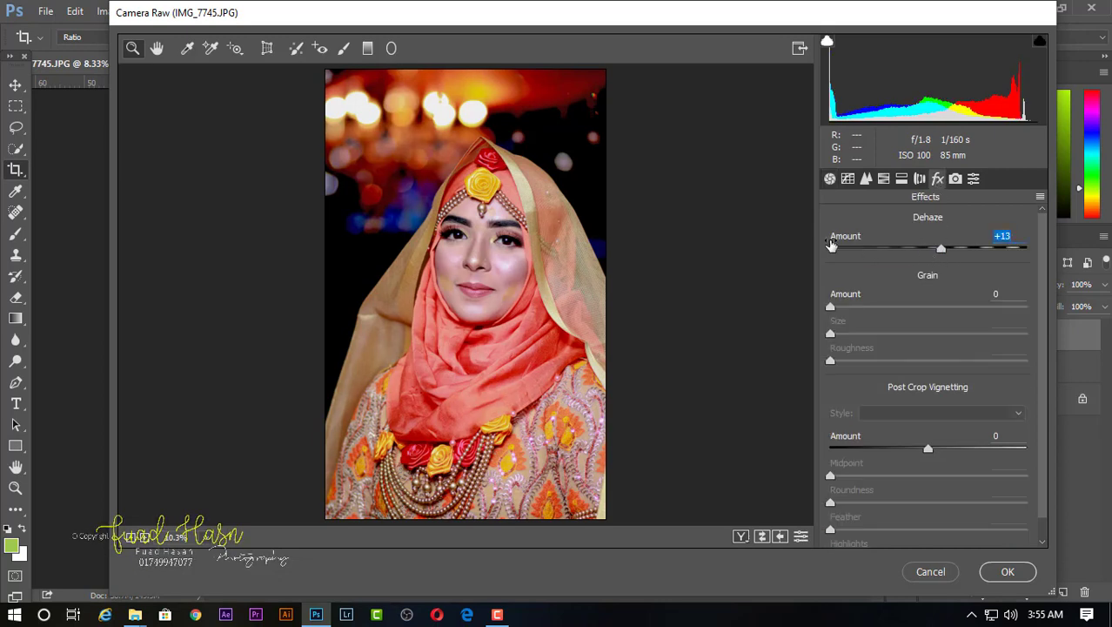
pyautogui.click(831, 178)
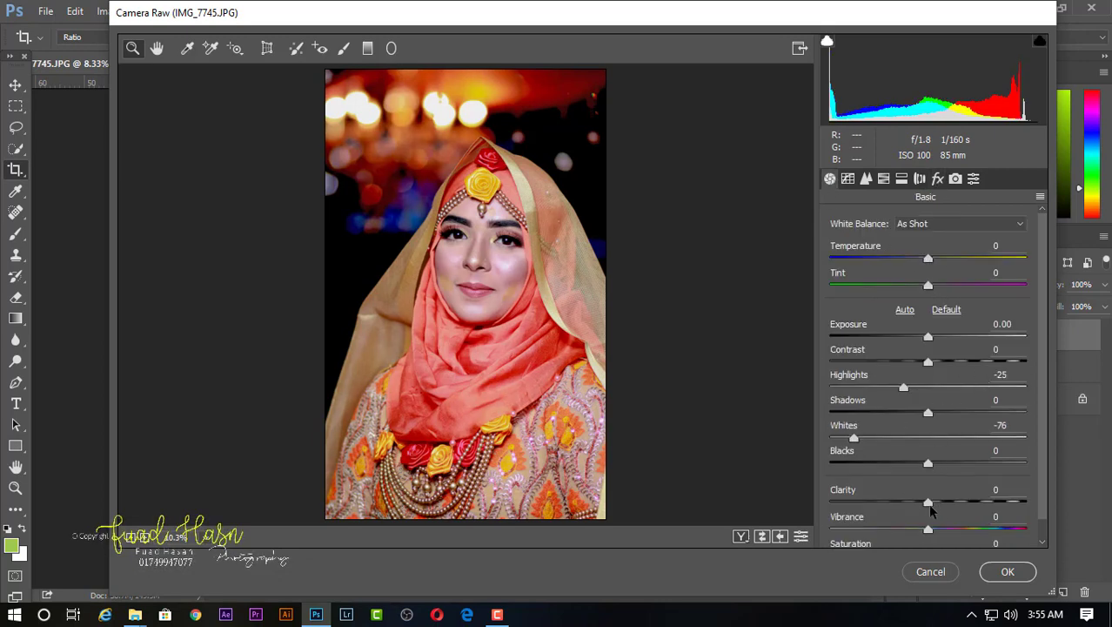
pyautogui.moveTo(928, 503); pyautogui.dragTo(941, 503)
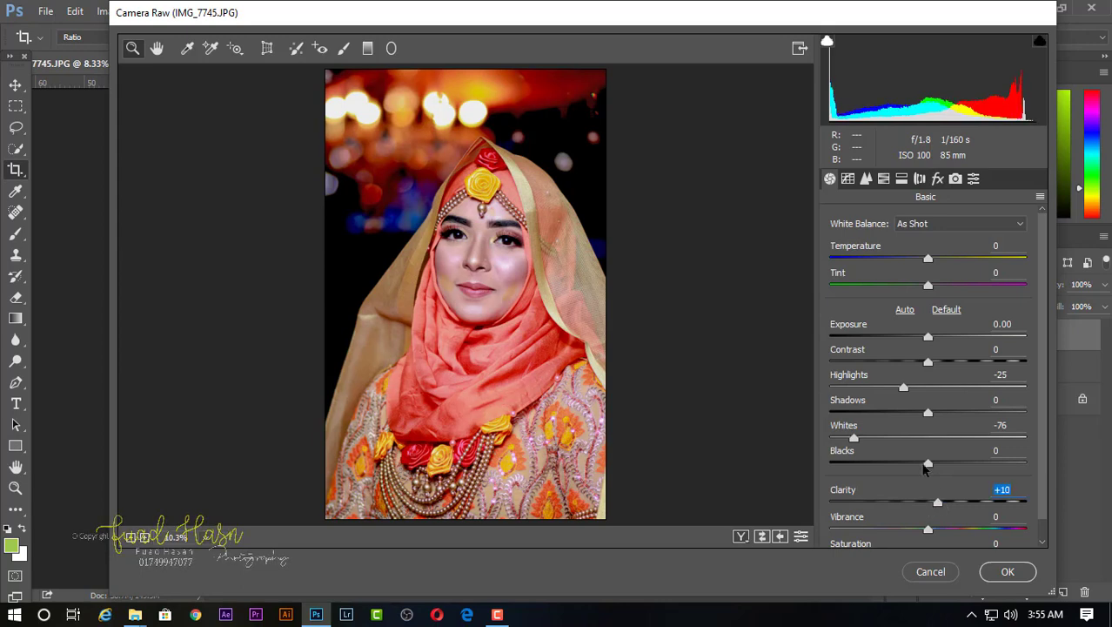
pyautogui.moveTo(929, 415); pyautogui.dragTo(927, 418)
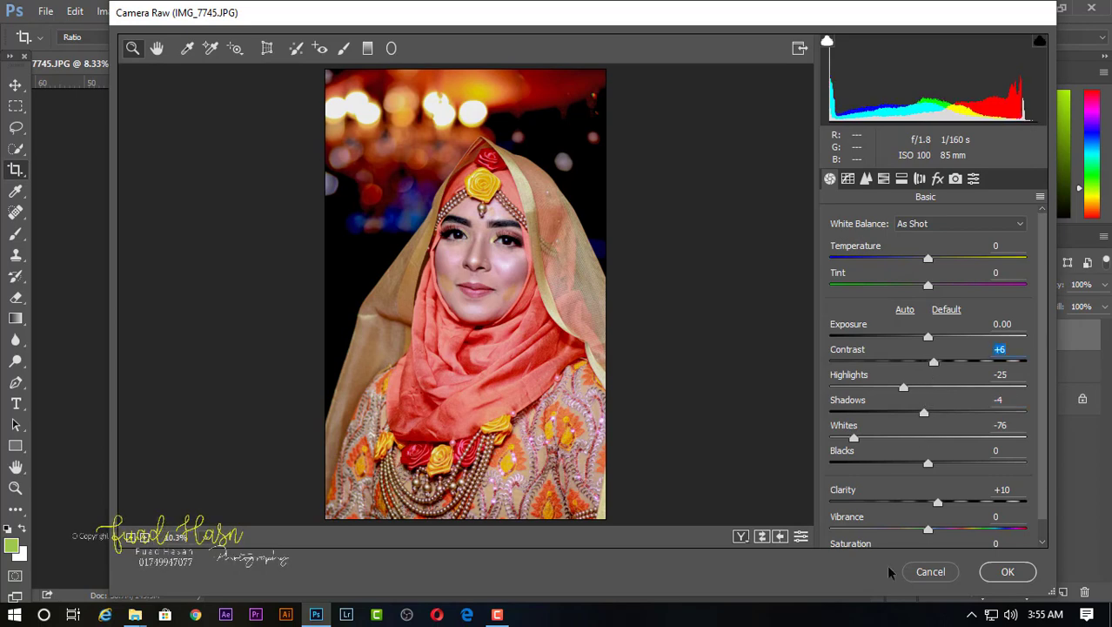
pyautogui.click(1005, 572)
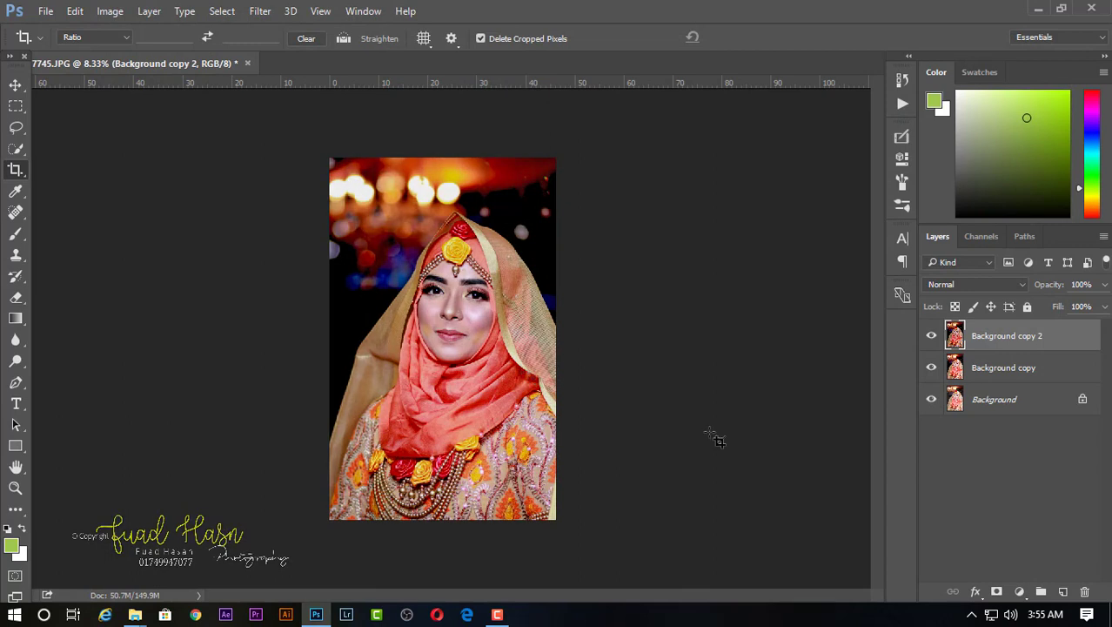
# - Merge the two copy layers into one and compare the result with the original
pyautogui.rightClick(1003, 372)
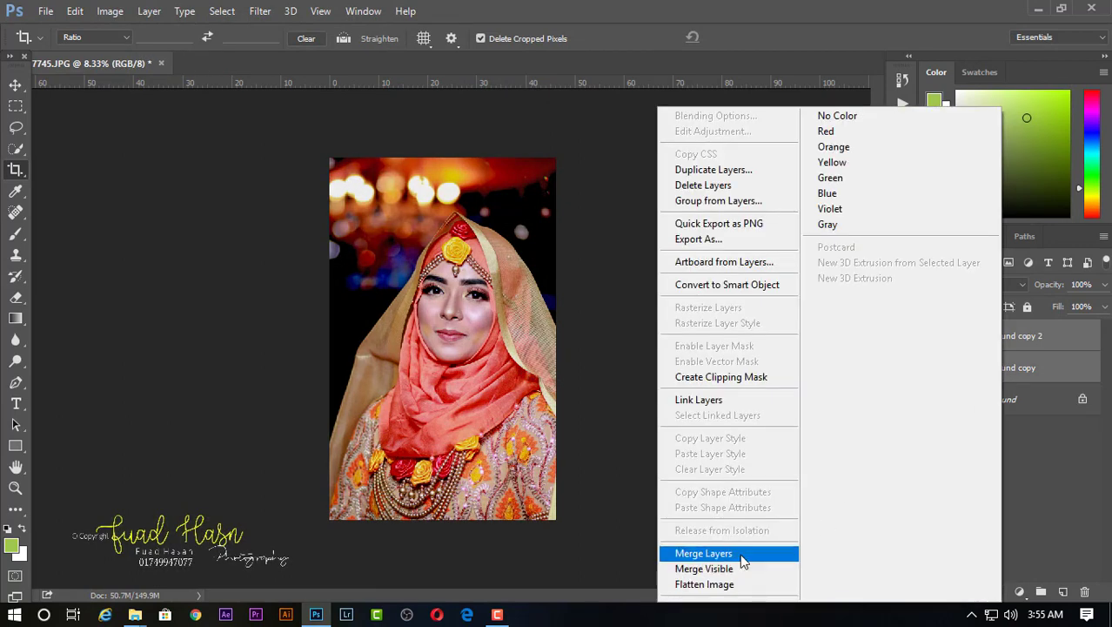
pyautogui.click(766, 553)
pyautogui.click(931, 335)
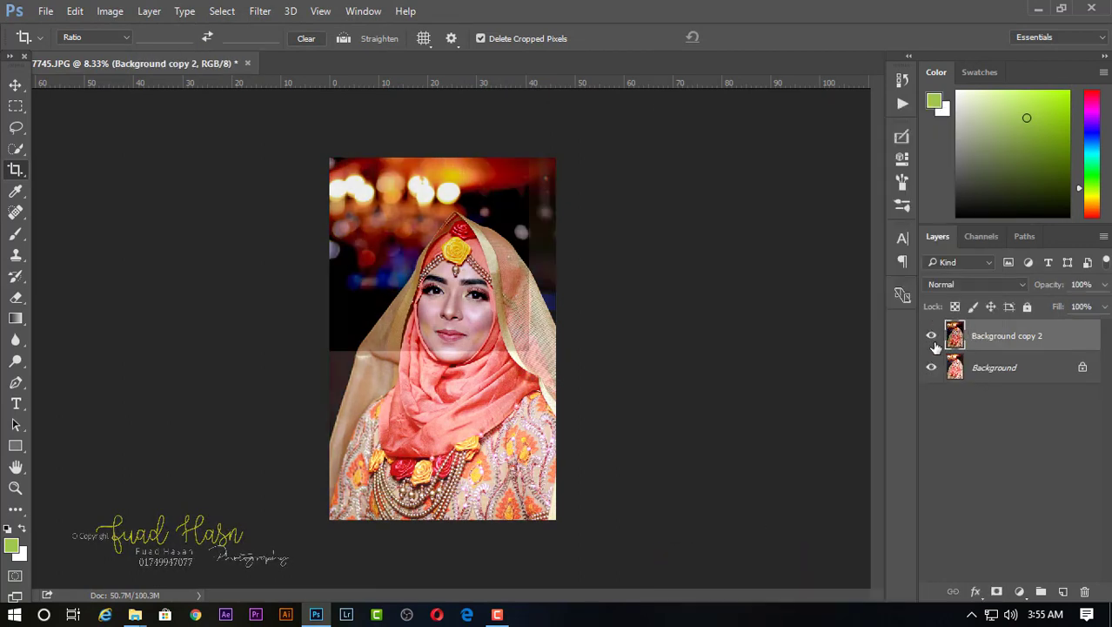
pyautogui.keyDown('ctrl'); pyautogui.click(469, 305); pyautogui.keyUp('ctrl')
# - Zoom to 50% on the bride's face and duplicate the layer as Background copy 3
pyautogui.keyDown('ctrl'); pyautogui.click(462, 344); pyautogui.keyUp('ctrl')
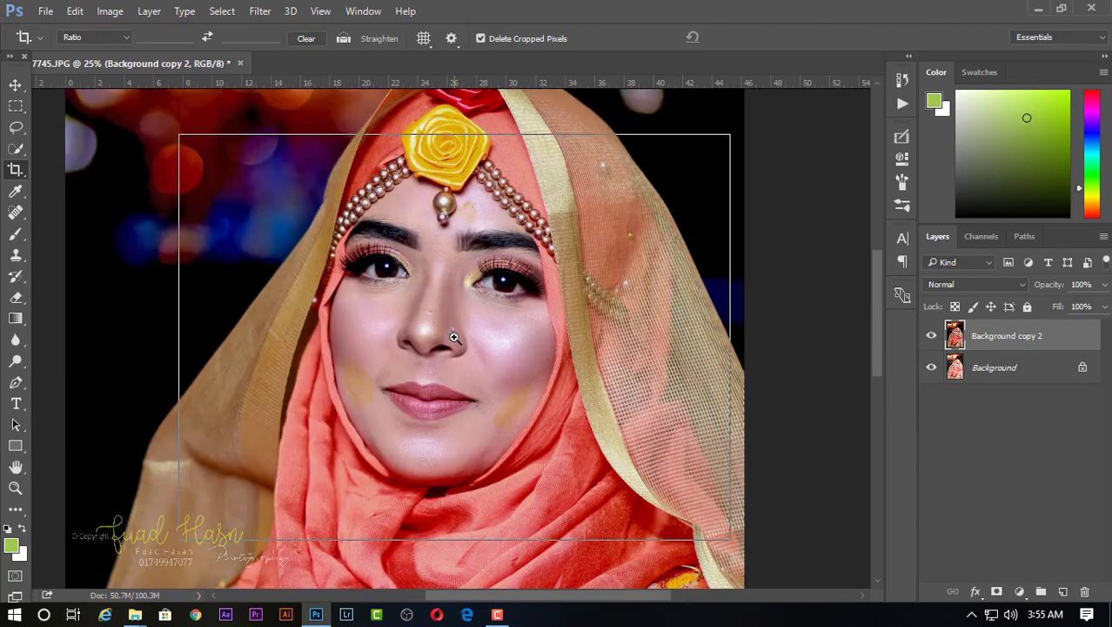
pyautogui.keyDown('ctrl'); pyautogui.click(453, 383); pyautogui.keyUp('ctrl')
pyautogui.keyDown('ctrl'); pyautogui.click(442, 419); pyautogui.keyUp('ctrl')
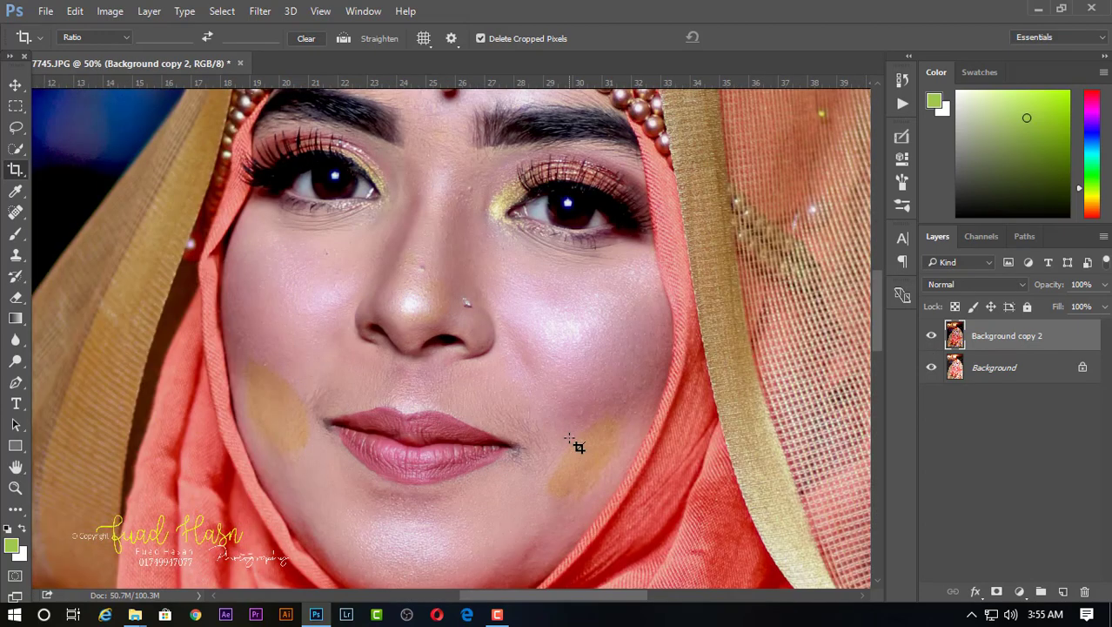
pyautogui.hotkey('ctrl', 'j')
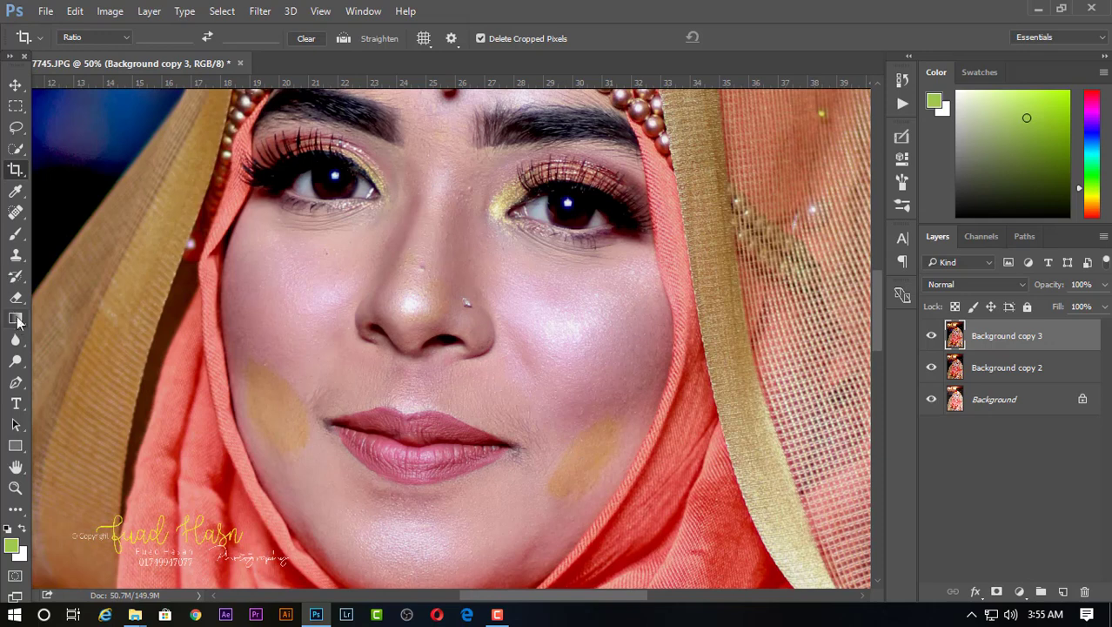
pyautogui.click(16, 212)
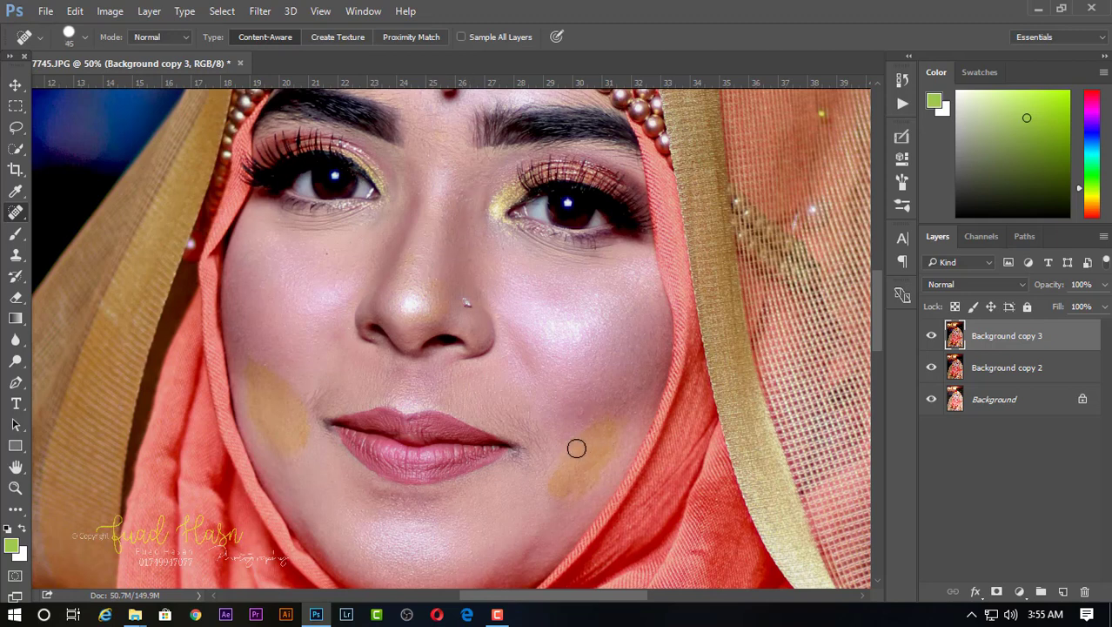
# - With a size-80 Clone Stamp, clone clean skin over the right cheek's orange patch
pyautogui.press(']')
pyautogui.press(']')
pyautogui.click(15, 258)
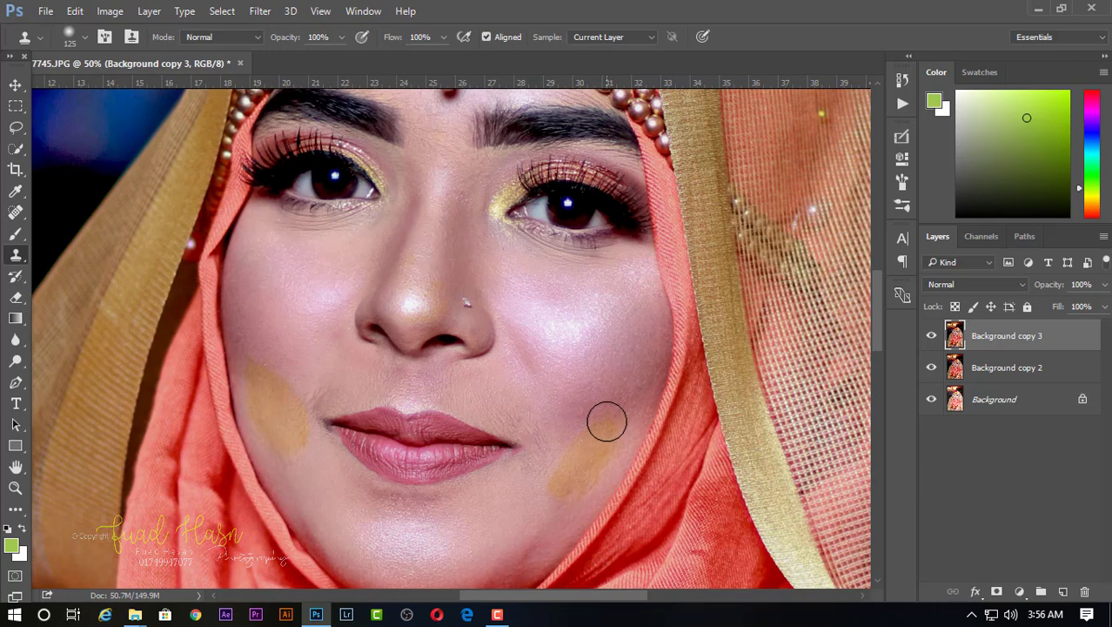
pyautogui.press('[')
pyautogui.press('[')
pyautogui.press('[')
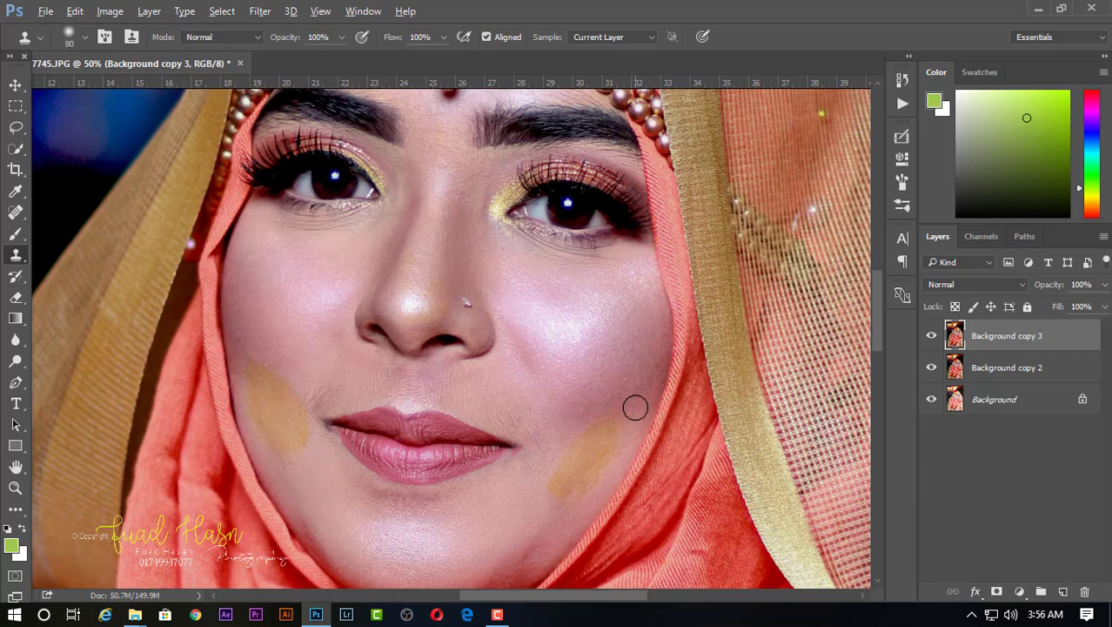
pyautogui.keyDown('alt'); pyautogui.click(578, 417); pyautogui.keyUp('alt')
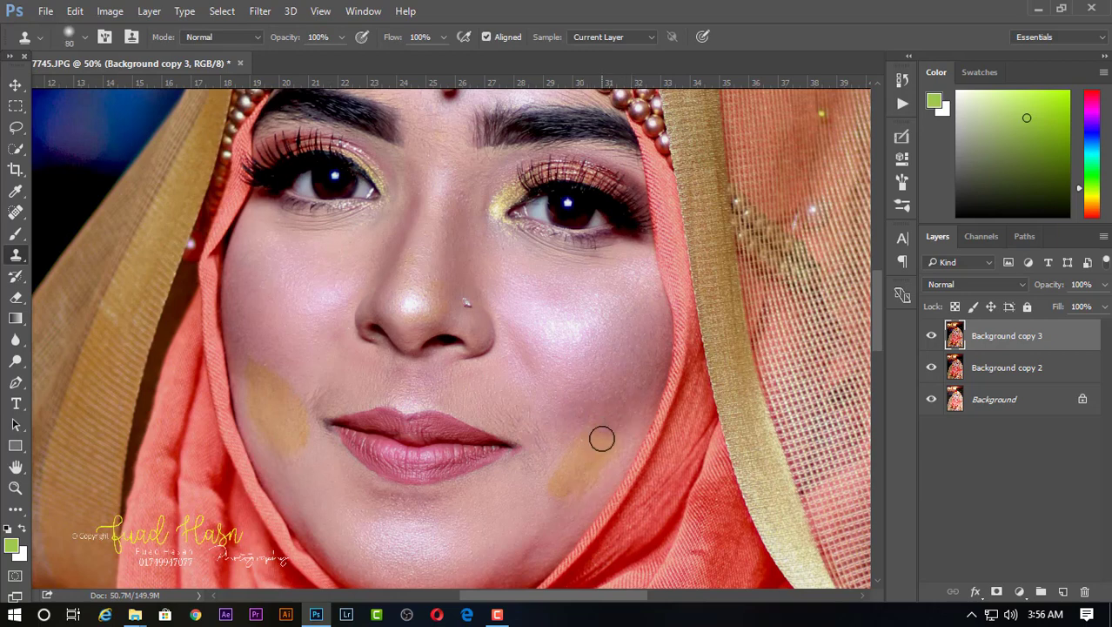
pyautogui.moveTo(598, 437); pyautogui.dragTo(592, 470)
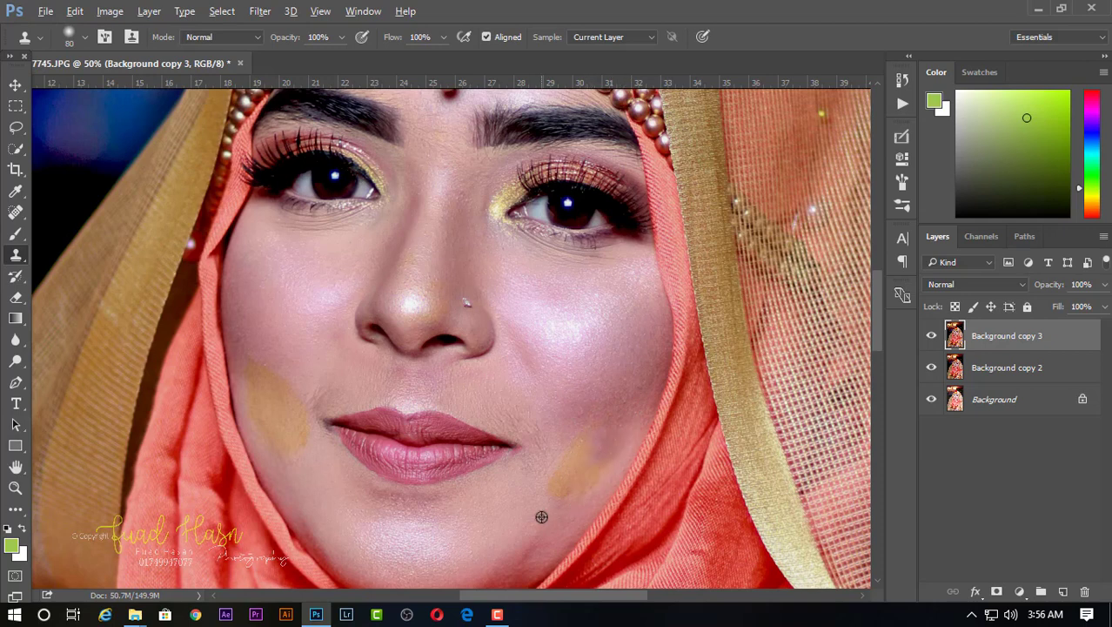
pyautogui.moveTo(541, 514); pyautogui.dragTo(579, 446)
pyautogui.keyDown('alt'); pyautogui.click(550, 486); pyautogui.keyUp('alt')
pyautogui.moveTo(607, 440); pyautogui.dragTo(588, 502)
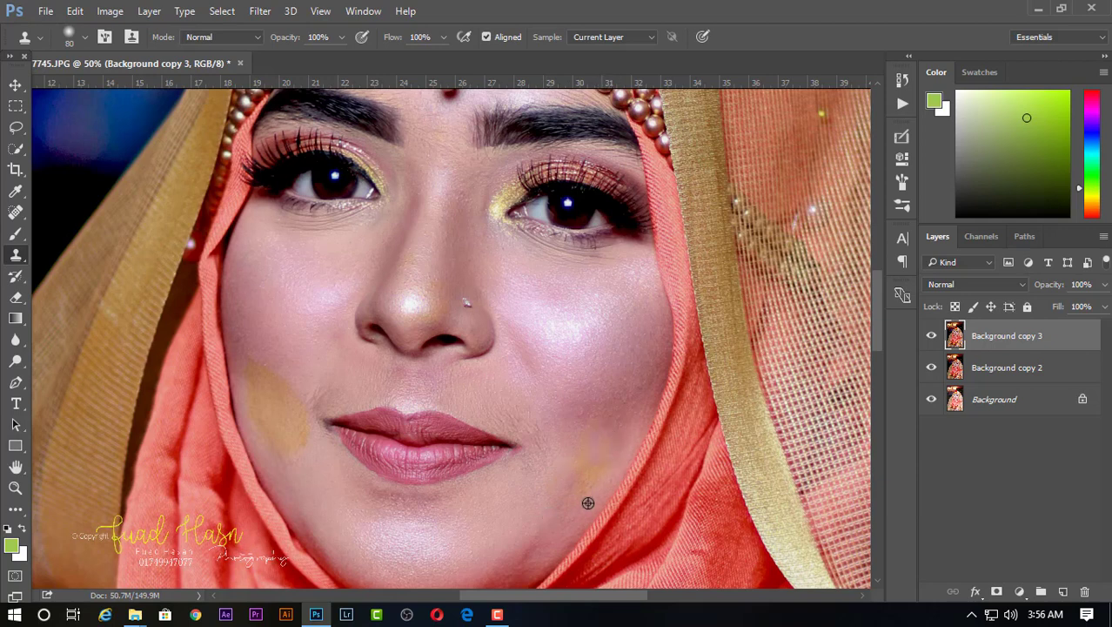
# - Resample clone sources, clone over the other cheek's patch, and undo the last stroke
pyautogui.keyDown('alt'); pyautogui.click(585, 487); pyautogui.keyUp('alt')
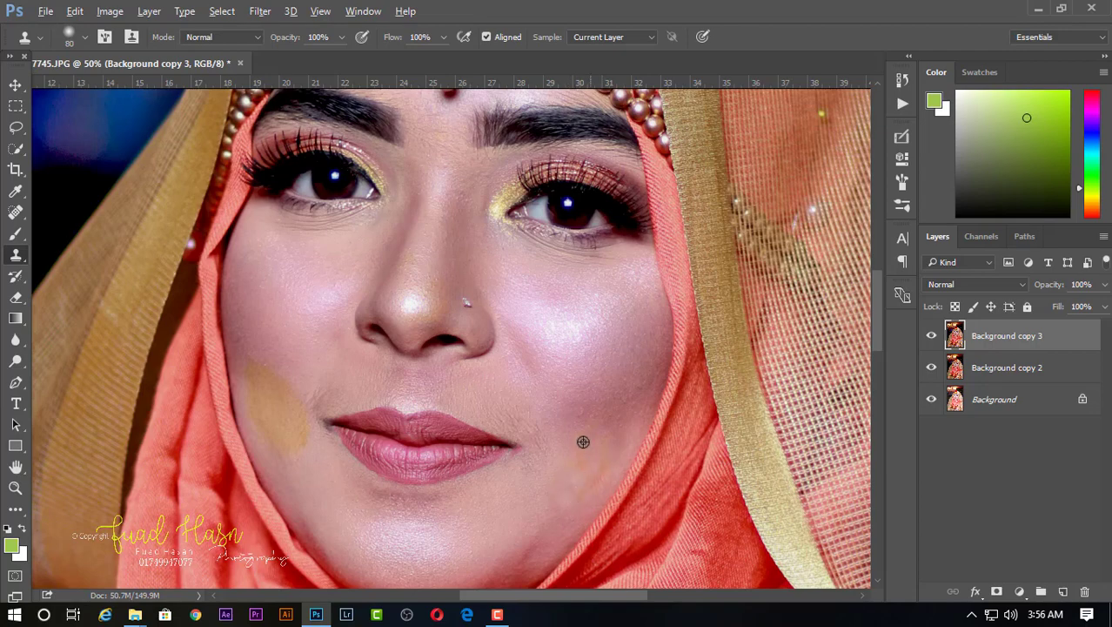
pyautogui.keyDown('alt'); pyautogui.click(576, 452); pyautogui.keyUp('alt')
pyautogui.scroll(-1, 559, 487)
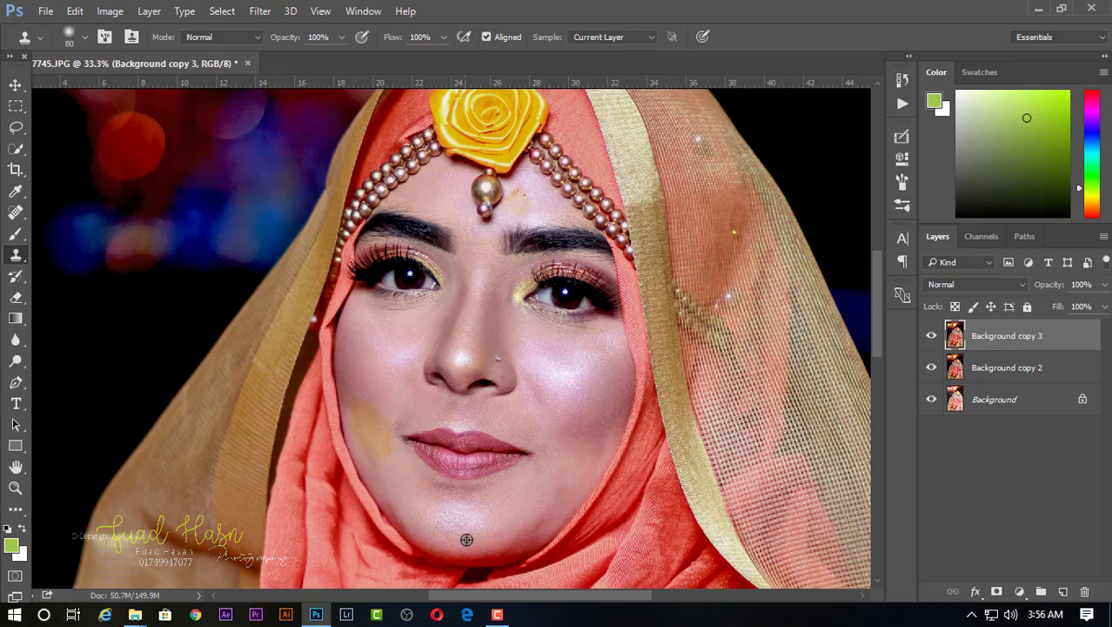
pyautogui.scroll(1, 529, 504)
pyautogui.scroll(1, 478, 472)
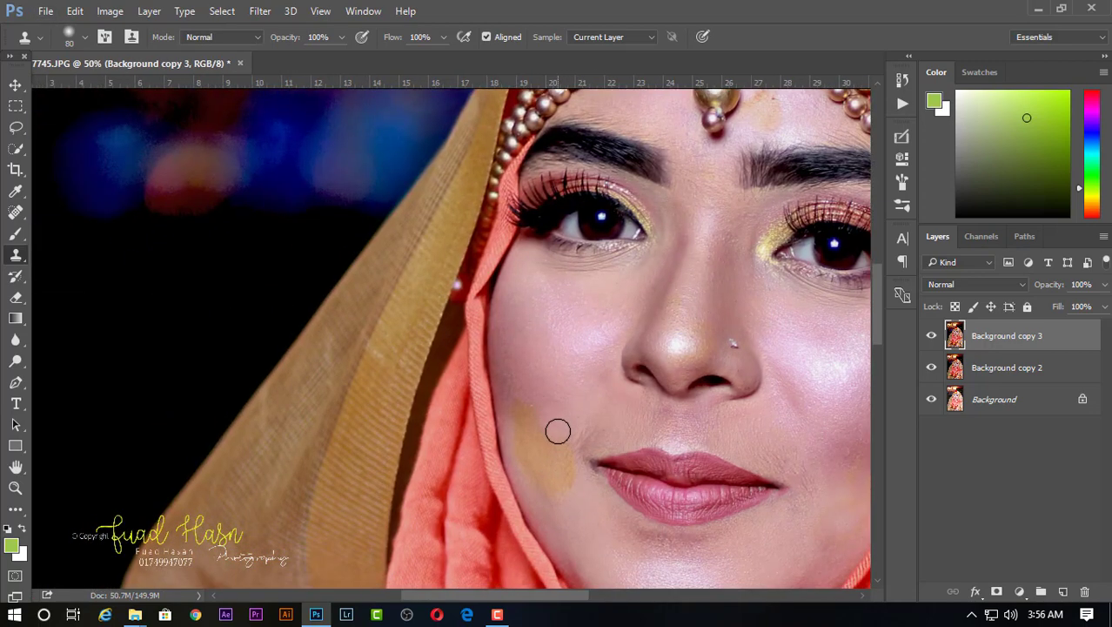
pyautogui.moveTo(548, 403); pyautogui.dragTo(529, 406)
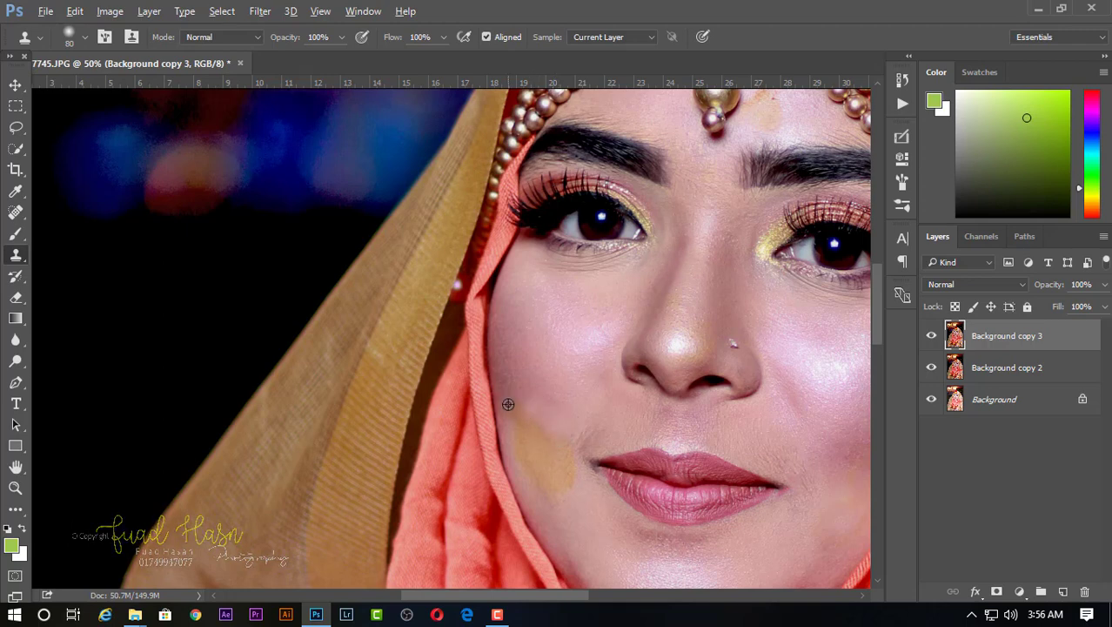
pyautogui.hotkey('ctrl', 'z')
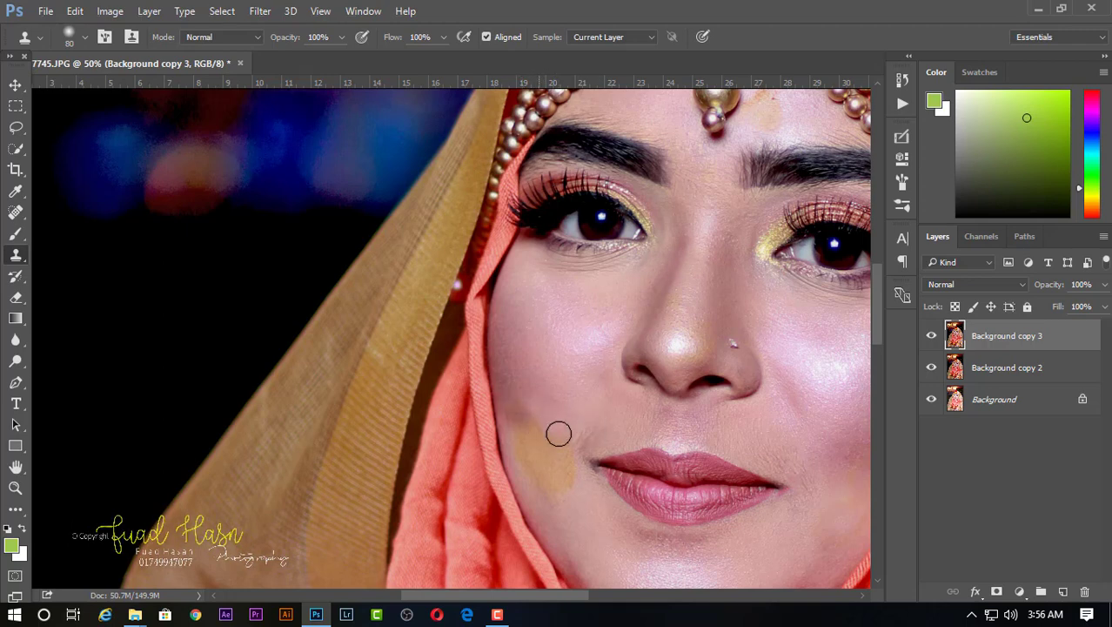
# - Play the Frequency Separation action from the Actions list, adding Skin, Texture, dodge burn and Curves layers
pyautogui.scroll(-6, 557, 417)
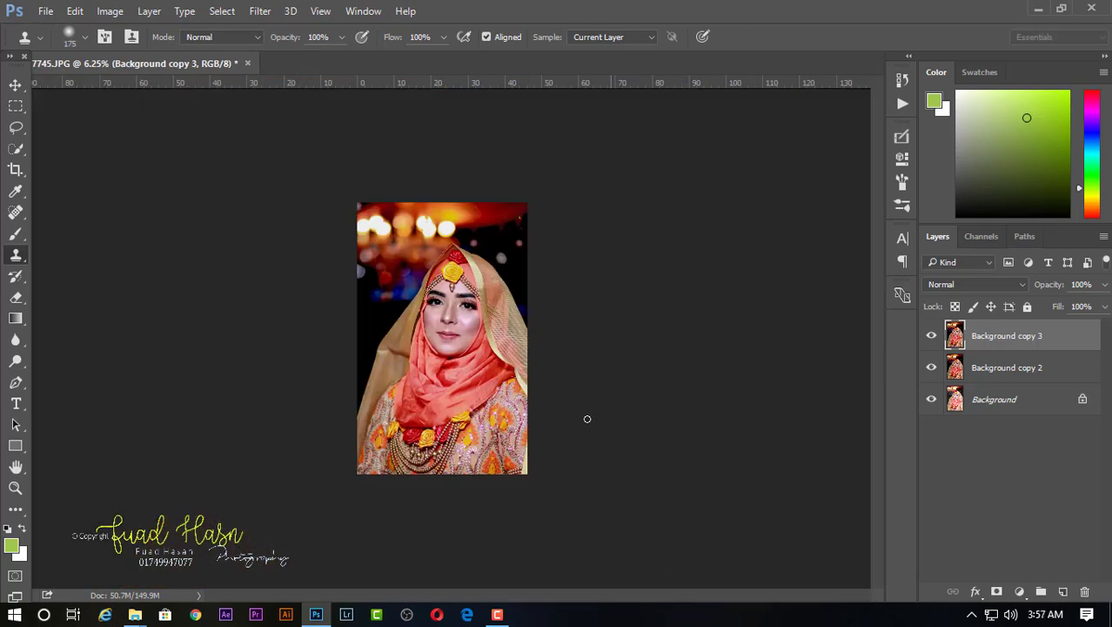
pyautogui.keyDown('ctrl'); pyautogui.click(601, 303); pyautogui.keyUp('ctrl')
pyautogui.keyDown('ctrl'); pyautogui.click(605, 304); pyautogui.keyUp('ctrl')
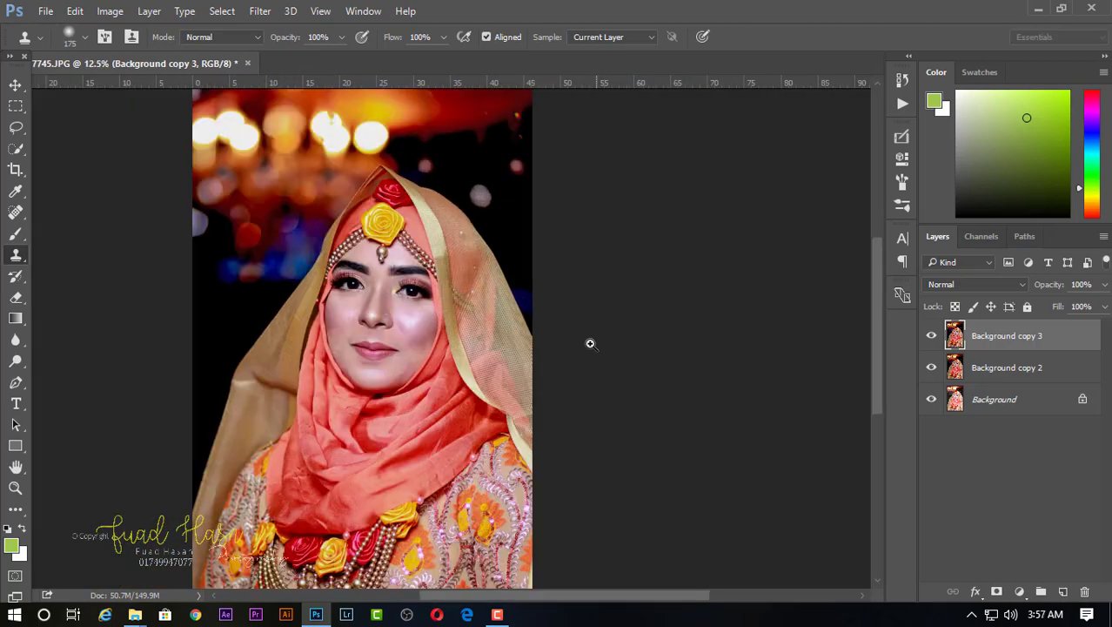
pyautogui.click(905, 102)
pyautogui.scroll(-3, 810, 135)
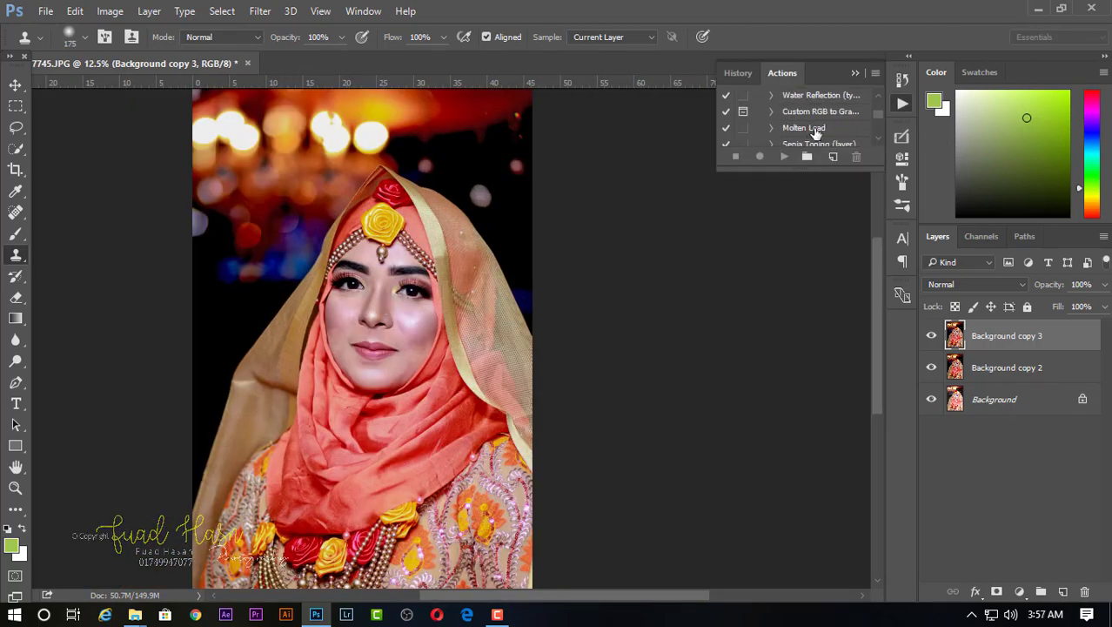
pyautogui.scroll(-3, 816, 135)
pyautogui.click(817, 138)
pyautogui.click(782, 157)
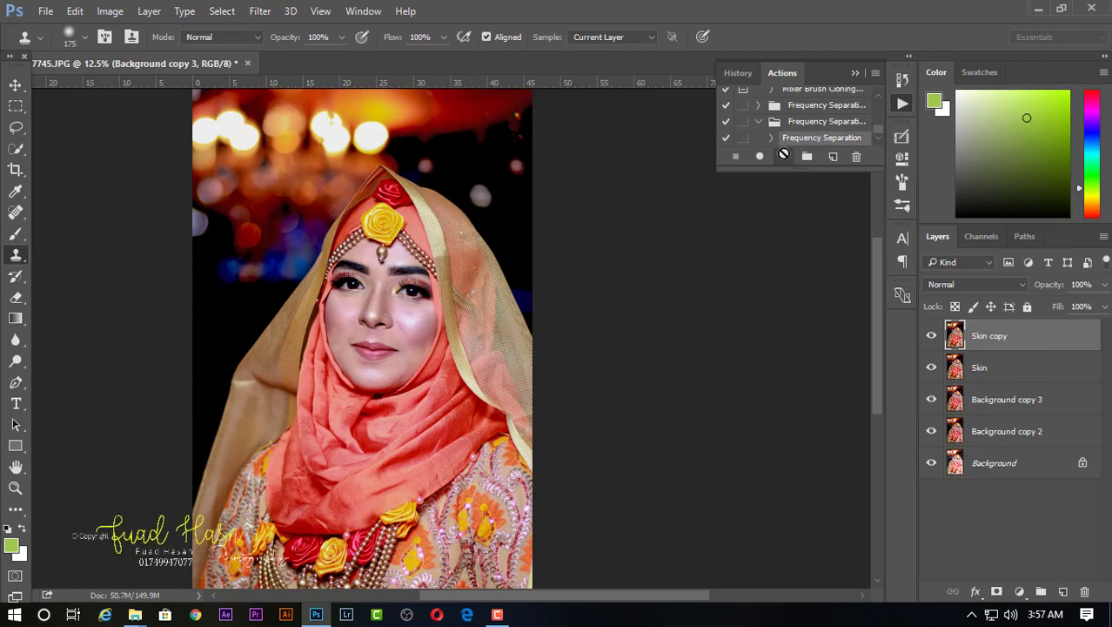
pyautogui.click(855, 73)
# - Set the Lasso feather to 20 px and lasso the right-hand cheek
pyautogui.click(15, 128)
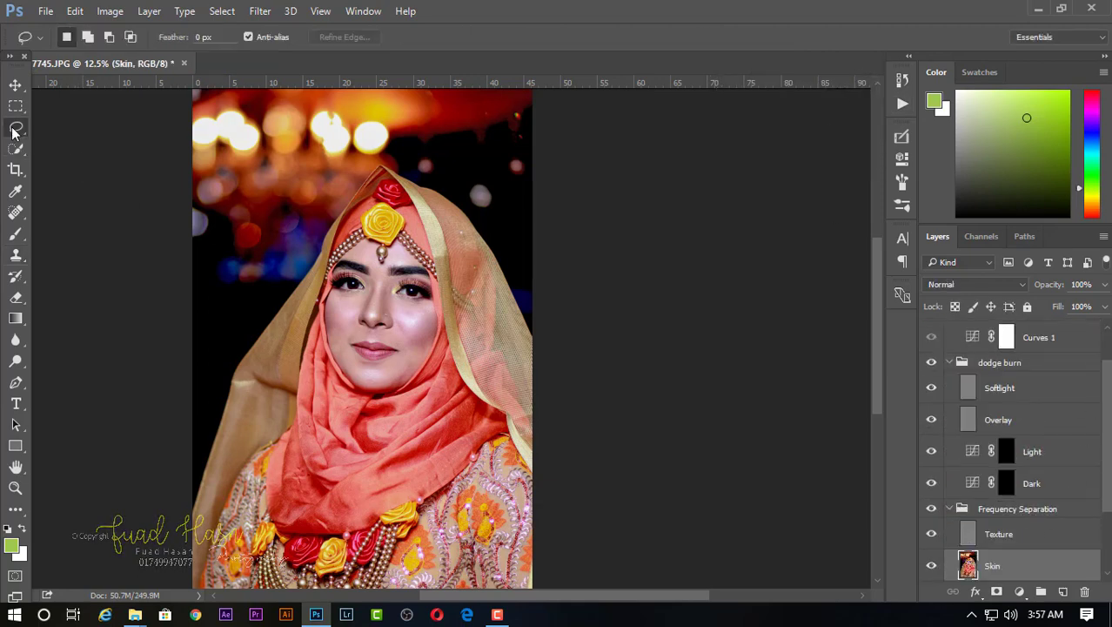
pyautogui.press('Return')
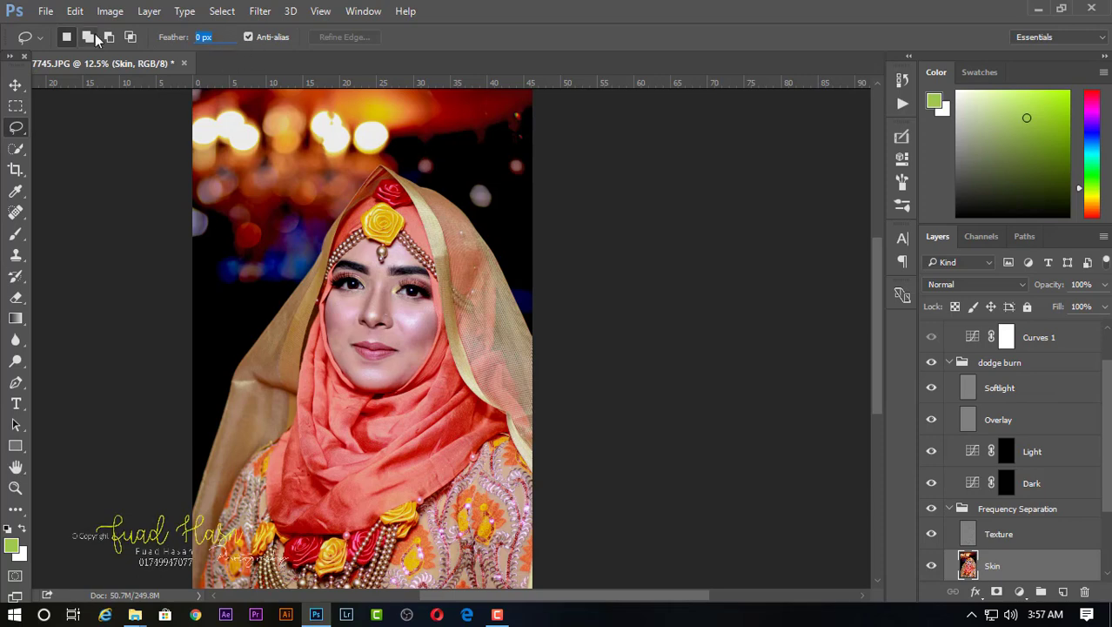
pyautogui.write('20')
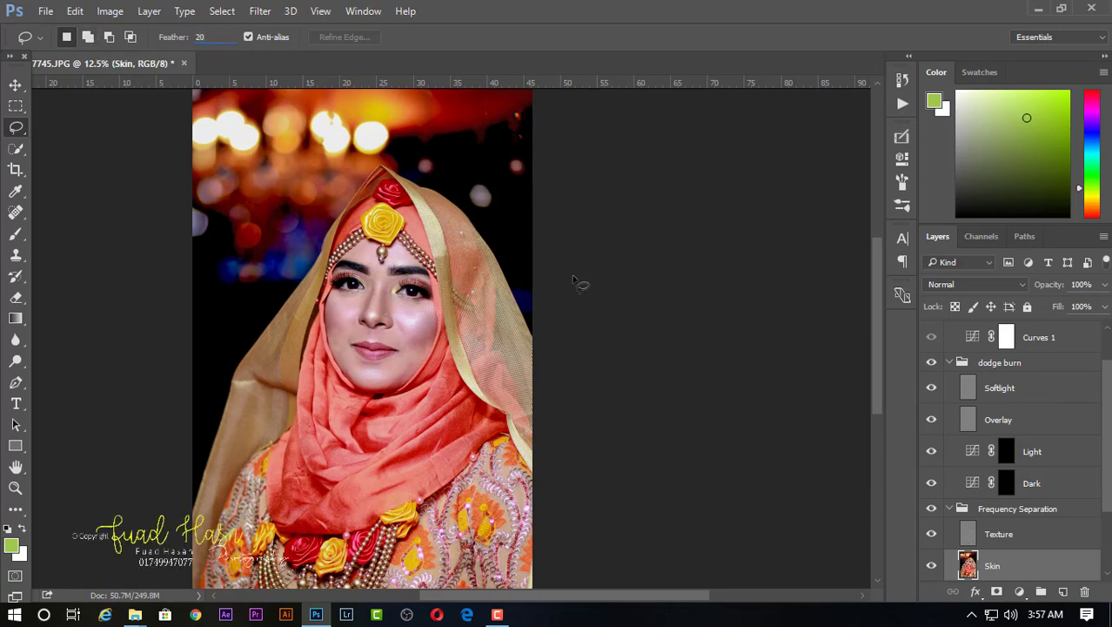
pyautogui.press('Return')
pyautogui.keyDown('ctrl'); pyautogui.click(461, 327); pyautogui.keyUp('ctrl')
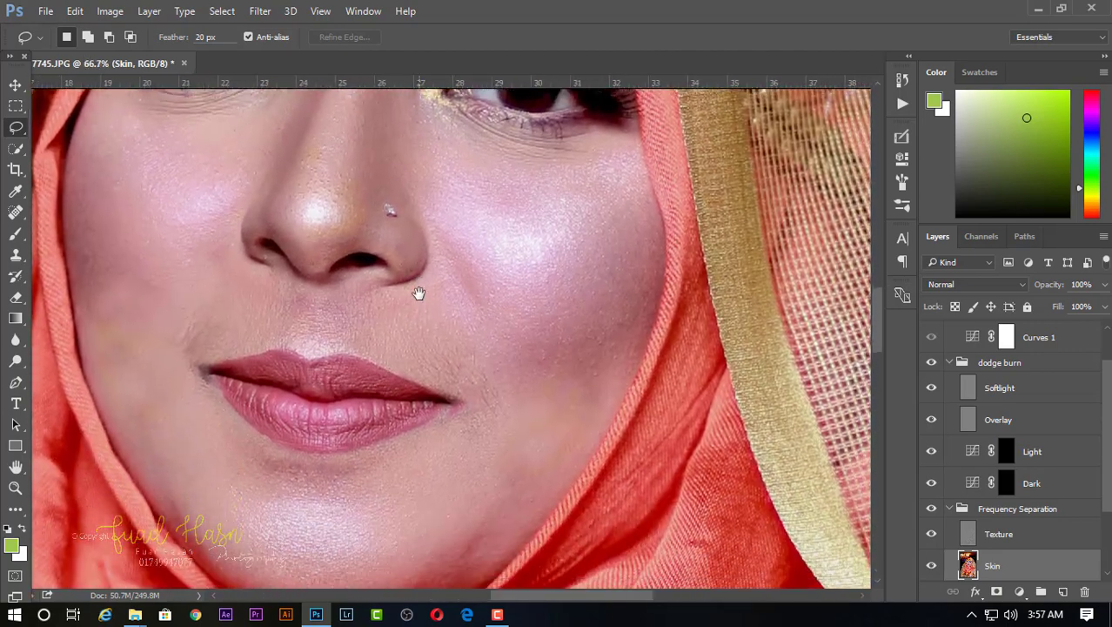
pyautogui.moveTo(460, 326); pyautogui.dragTo(426, 278)
pyautogui.keyDown('alt'); pyautogui.click(426, 277); pyautogui.keyUp('alt')
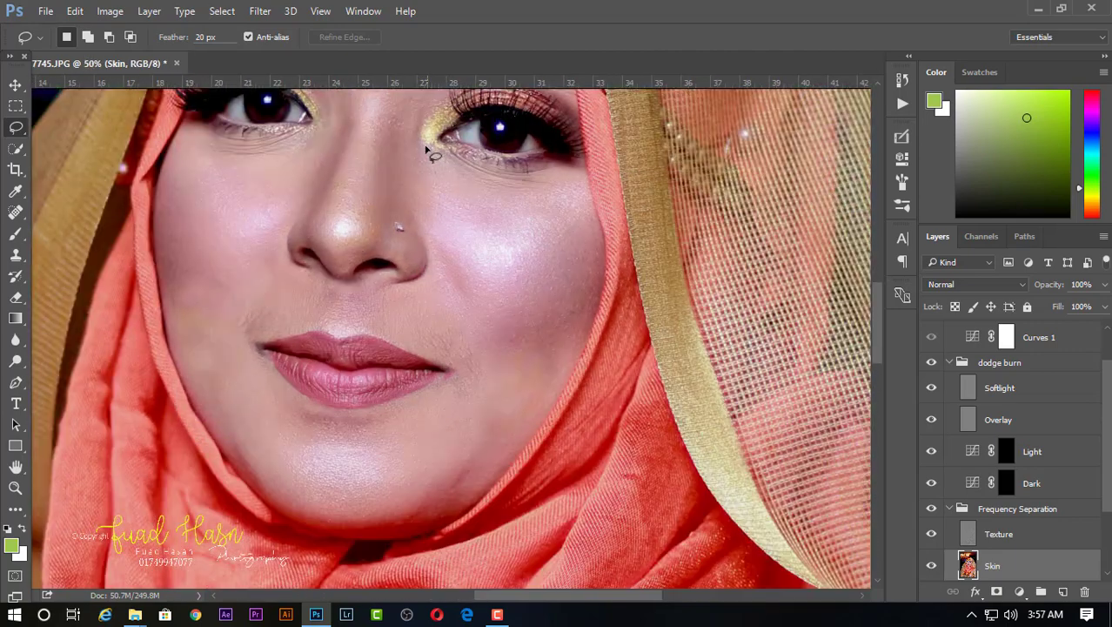
pyautogui.moveTo(426, 150)
pyautogui.mouseDown()
pyautogui.moveTo(427, 224)
pyautogui.moveTo(385, 291)
pyautogui.moveTo(396, 347)
pyautogui.mouseUp()
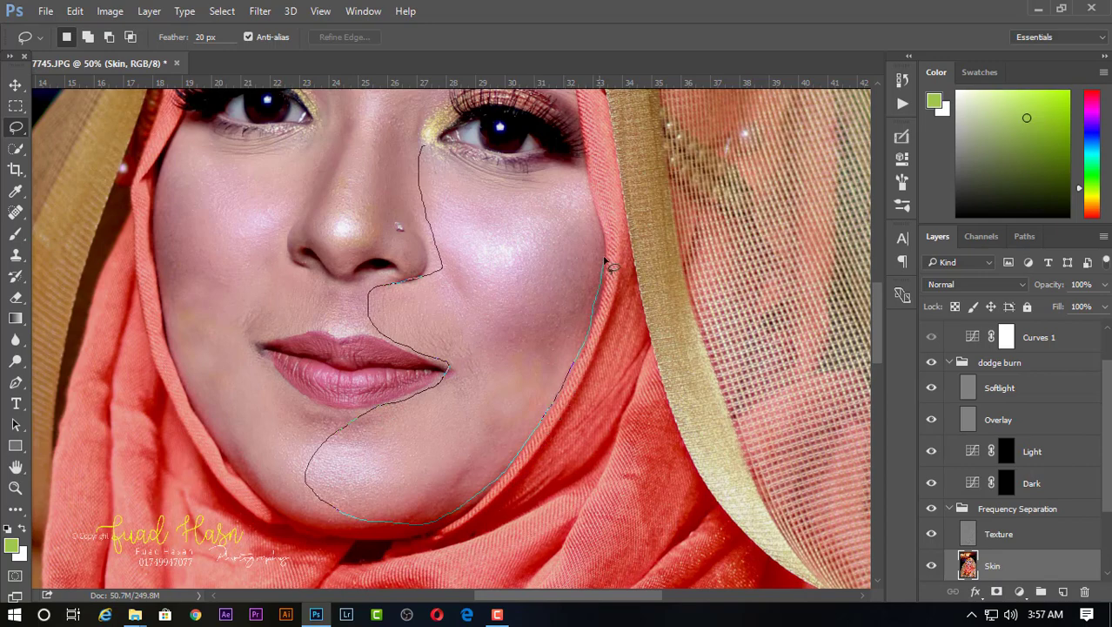
pyautogui.moveTo(452, 155); pyautogui.dragTo(423, 148)
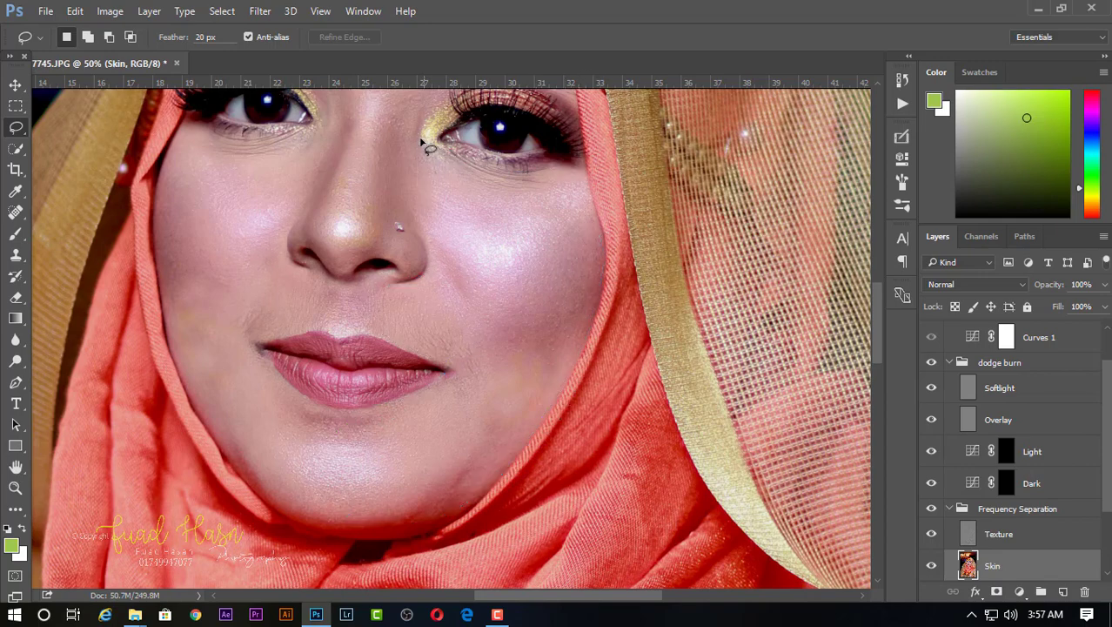
# - Apply a 23.5-pixel Gaussian Blur to the cheek selection and deselect
pyautogui.click(261, 11)
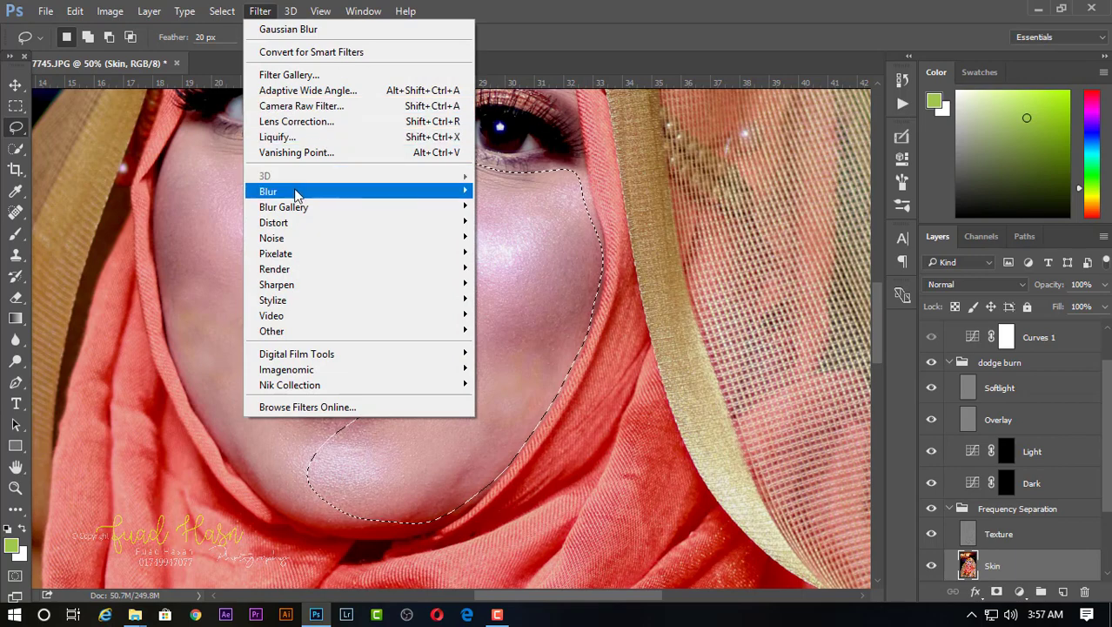
pyautogui.moveTo(268, 191)
pyautogui.click(518, 251)
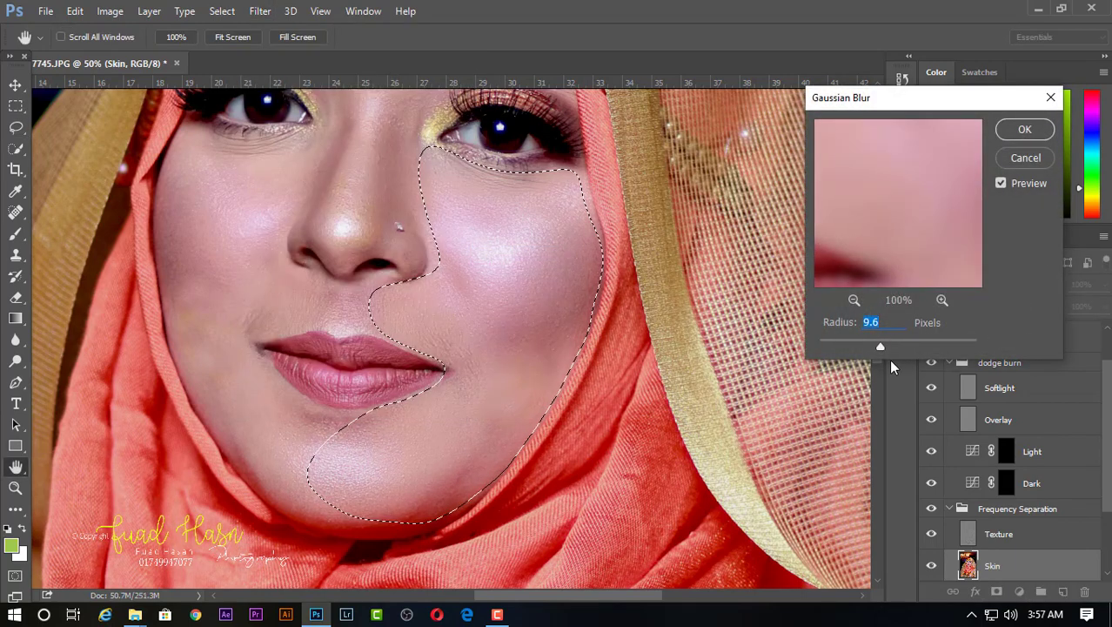
pyautogui.moveTo(880, 346); pyautogui.dragTo(890, 347)
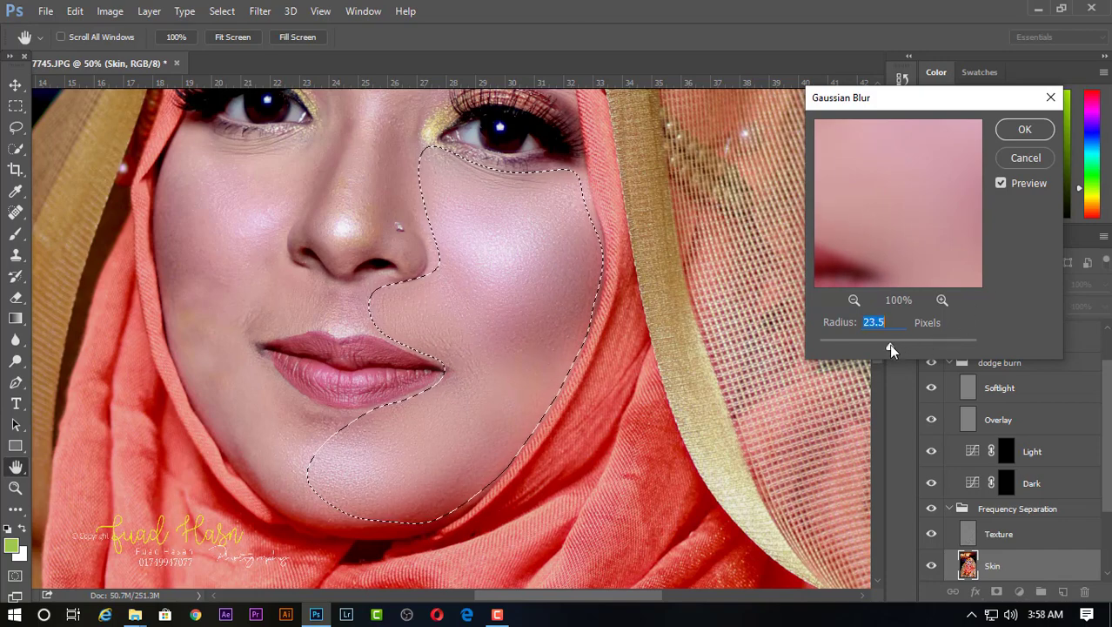
pyautogui.click(1020, 129)
pyautogui.hotkey('ctrl', 'd')
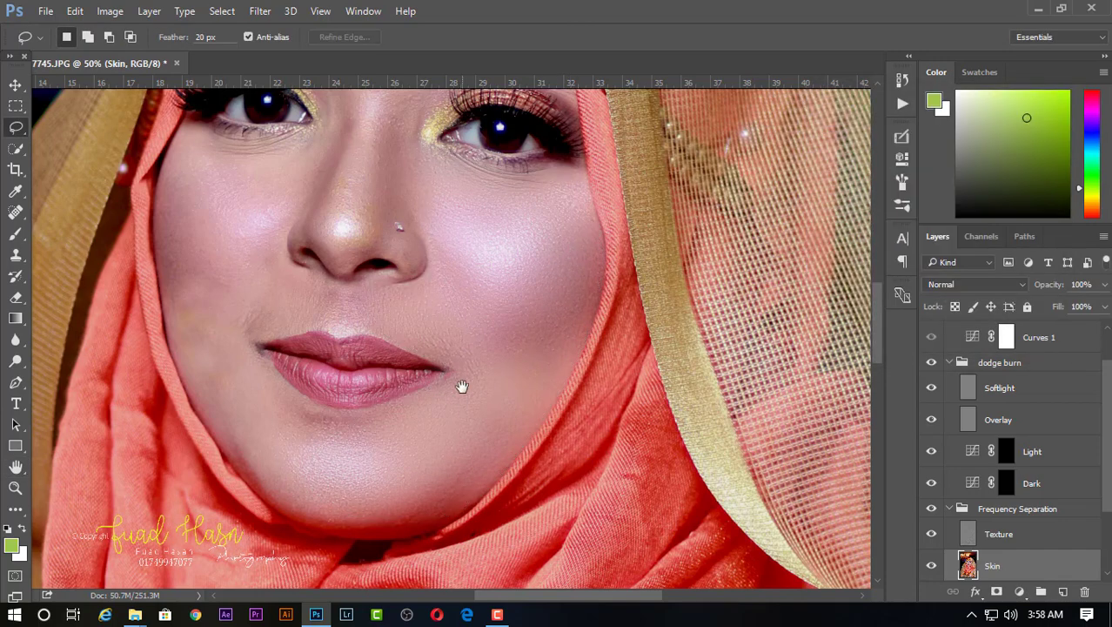
pyautogui.moveTo(461, 385)
pyautogui.mouseDown()
pyautogui.moveTo(640, 389)
pyautogui.moveTo(664, 424)
pyautogui.mouseUp()
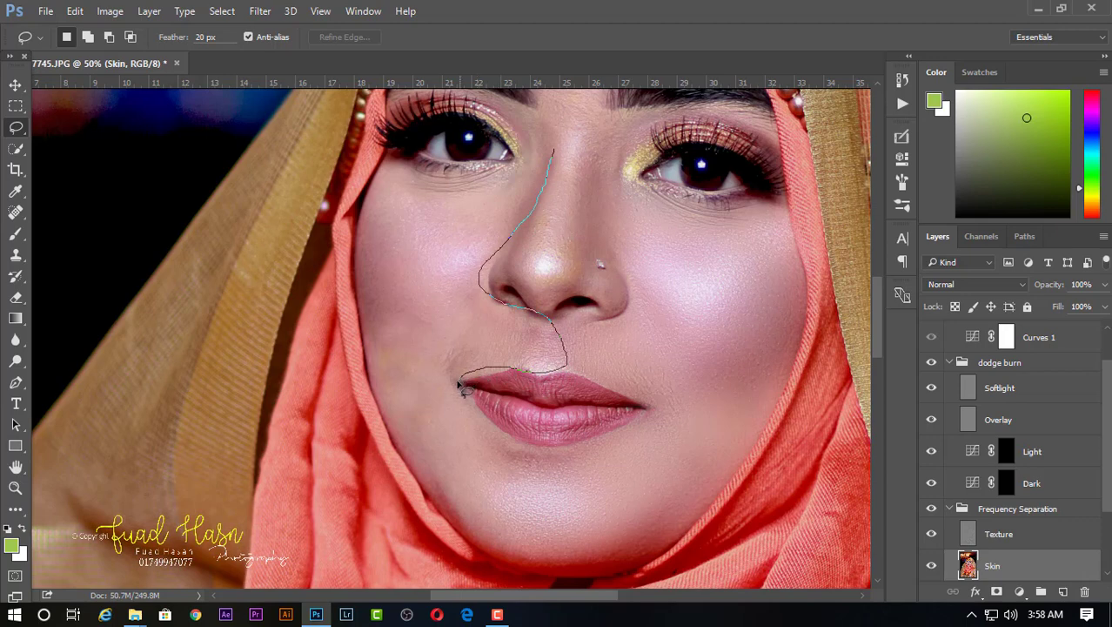
# - Lasso the left cheek and jawline skin and apply the Gaussian Blur to it
pyautogui.moveTo(459, 384); pyautogui.dragTo(467, 403)
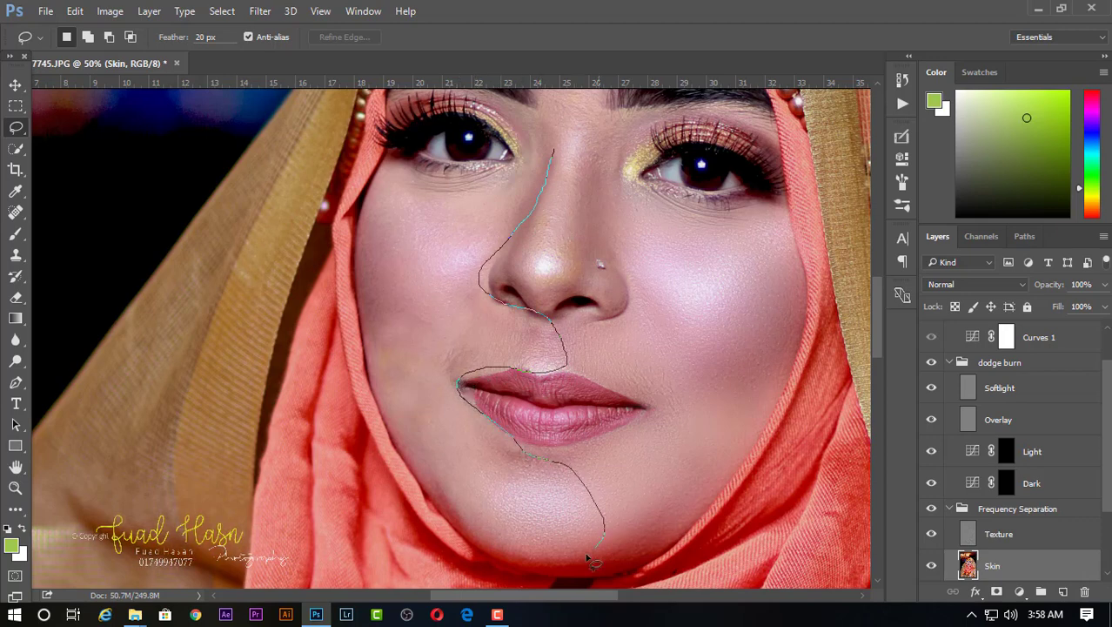
pyautogui.moveTo(591, 561); pyautogui.dragTo(471, 534)
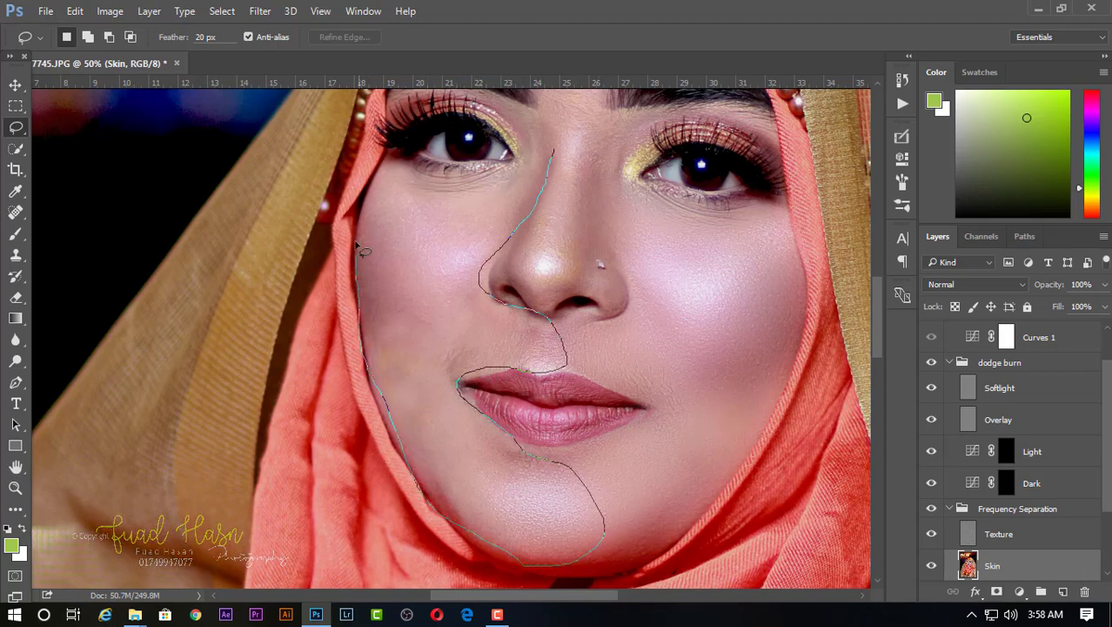
pyautogui.moveTo(356, 244)
pyautogui.mouseDown()
pyautogui.moveTo(370, 182)
pyautogui.moveTo(490, 179)
pyautogui.mouseUp()
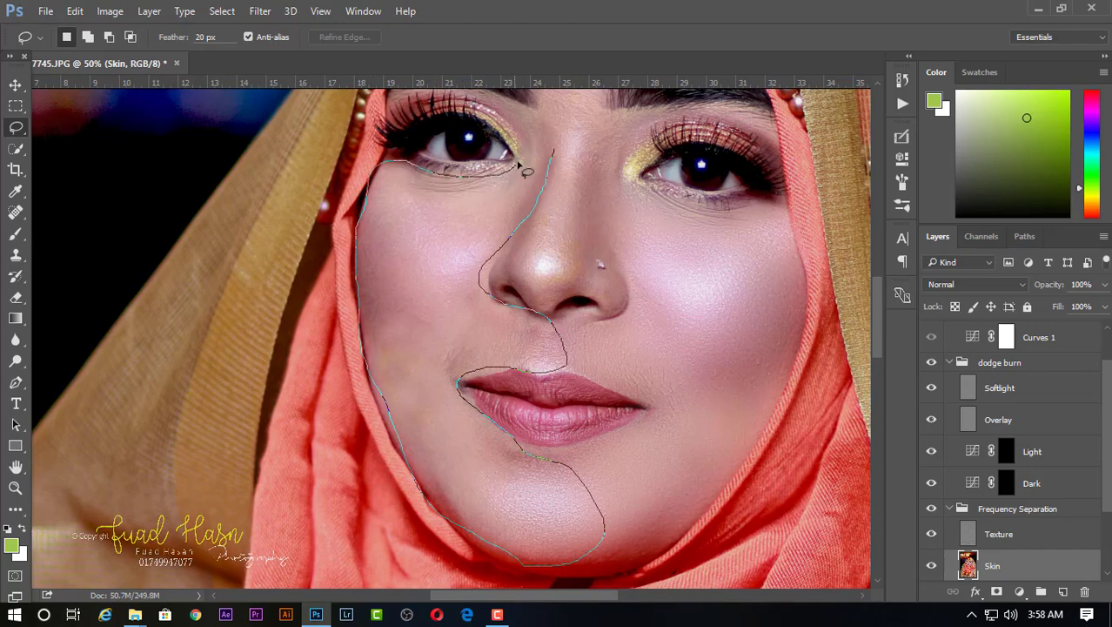
pyautogui.moveTo(550, 149); pyautogui.dragTo(550, 157)
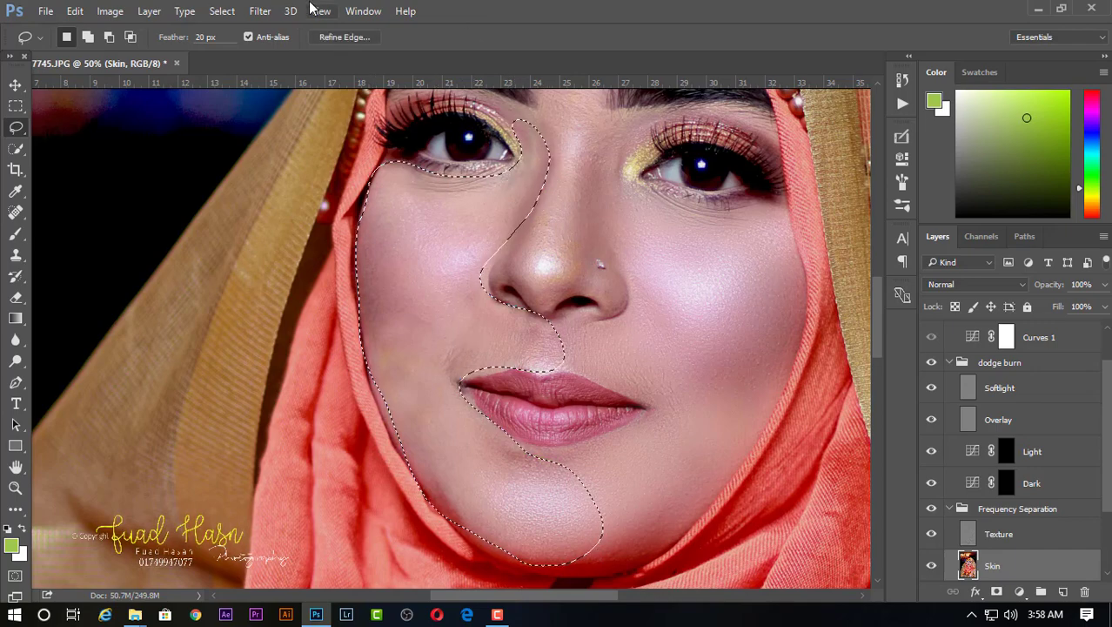
pyautogui.click(260, 11)
pyautogui.click(281, 30)
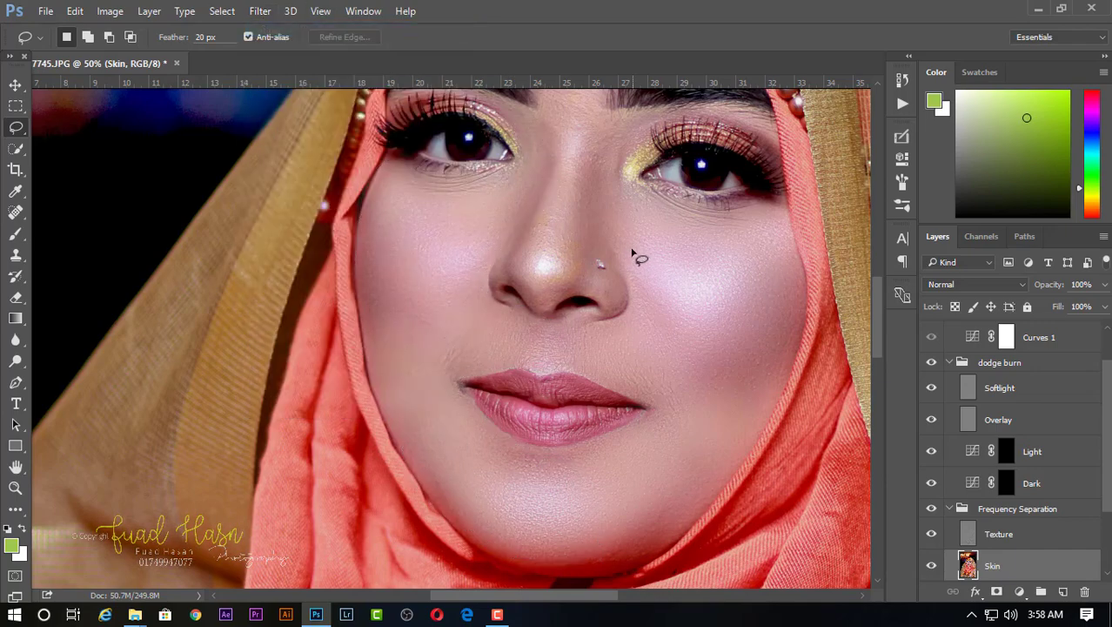
# - Lasso the forehead skin near the brows and apply the same Gaussian Blur
pyautogui.moveTo(590, 144)
pyautogui.mouseDown()
pyautogui.moveTo(490, 362)
pyautogui.moveTo(453, 395)
pyautogui.mouseUp()
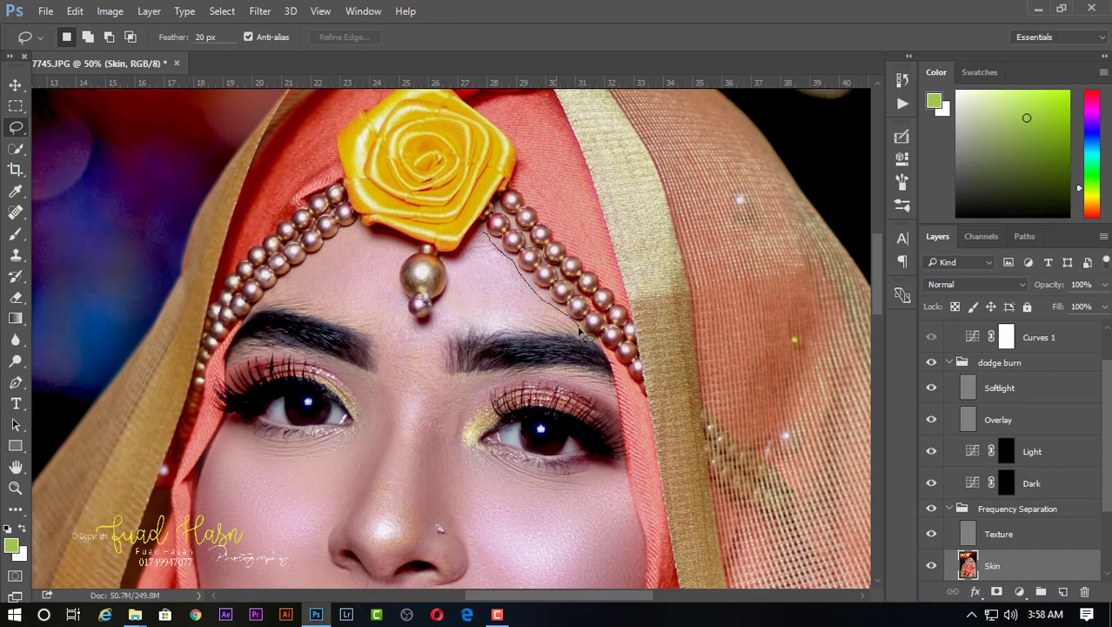
pyautogui.moveTo(447, 355); pyautogui.dragTo(422, 397)
pyautogui.moveTo(275, 303); pyautogui.dragTo(302, 277)
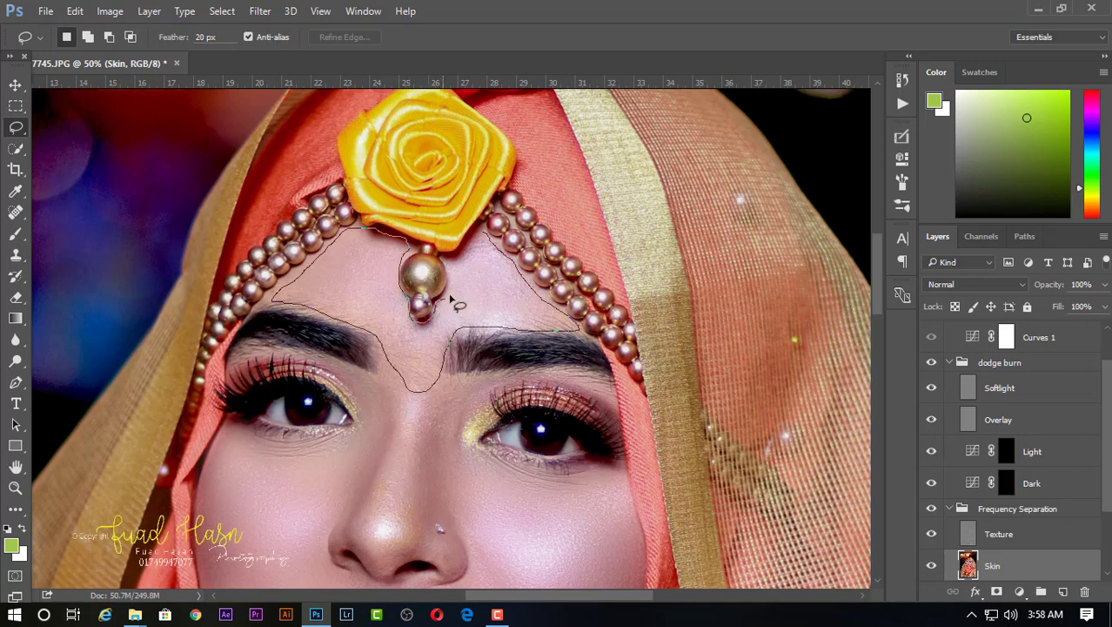
pyautogui.moveTo(454, 270); pyautogui.dragTo(486, 223)
pyautogui.click(261, 10)
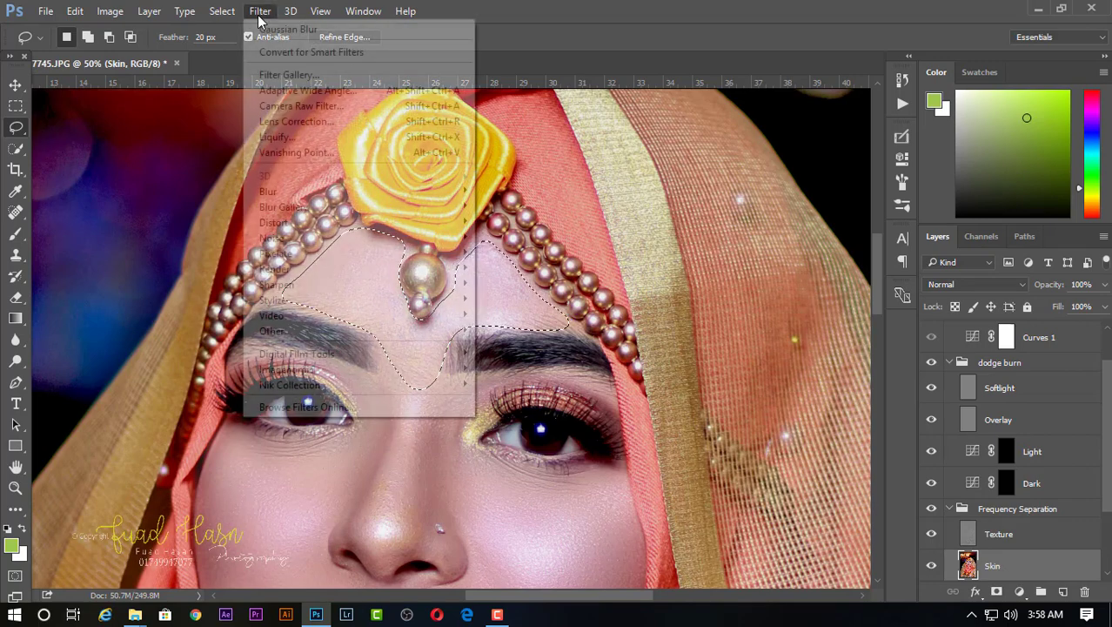
pyautogui.click(271, 29)
pyautogui.hotkey('ctrl', '-')
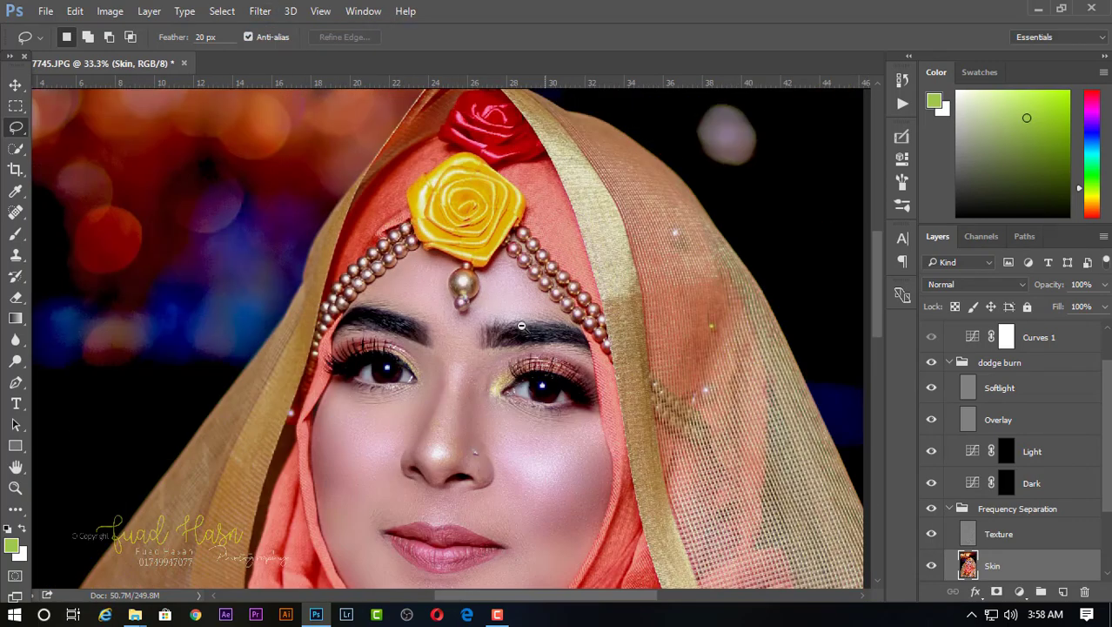
# - Blur the small patch between the eyebrows with Gaussian Blur and deselect
pyautogui.moveTo(485, 450); pyautogui.dragTo(455, 270)
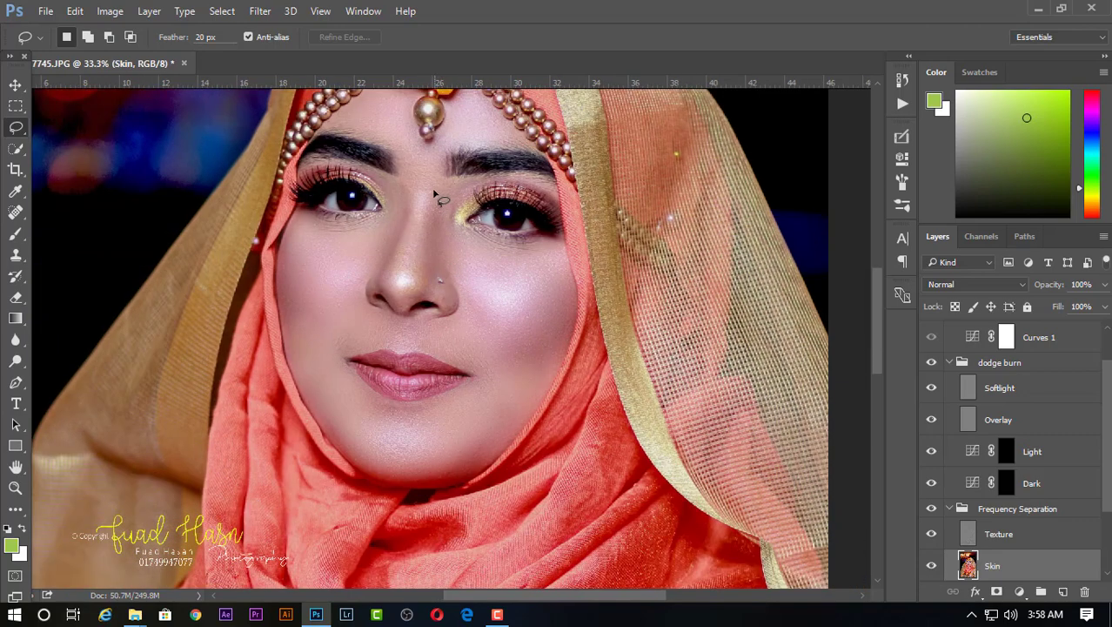
pyautogui.moveTo(429, 204); pyautogui.dragTo(427, 200)
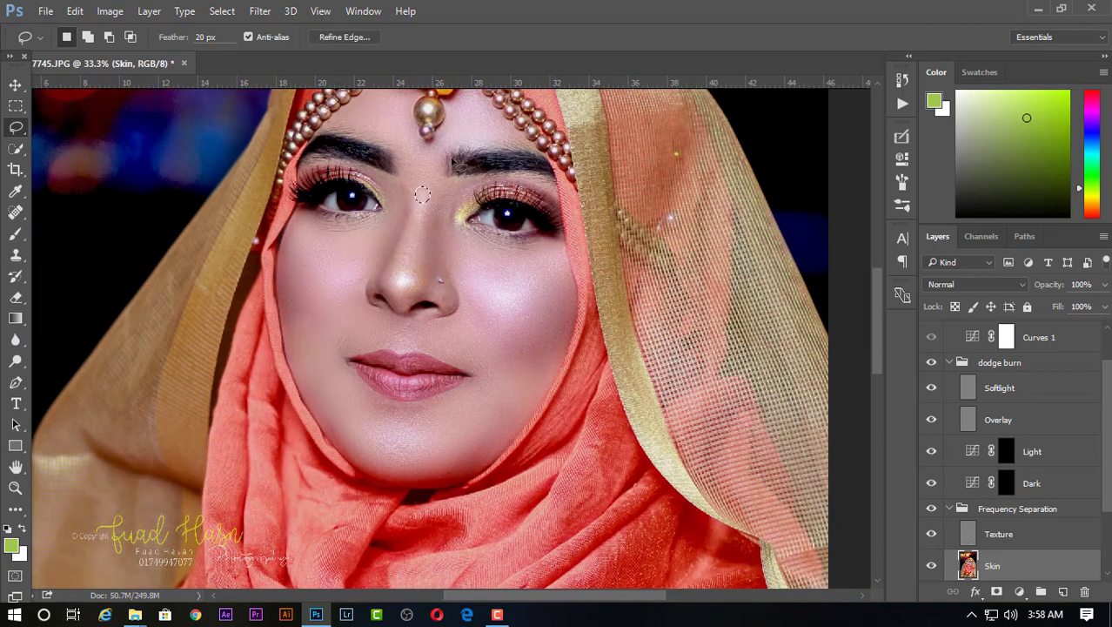
pyautogui.click(262, 11)
pyautogui.click(271, 29)
pyautogui.hotkey('ctrl', 'd')
pyautogui.keyDown('alt'); pyautogui.click(509, 264); pyautogui.keyUp('alt')
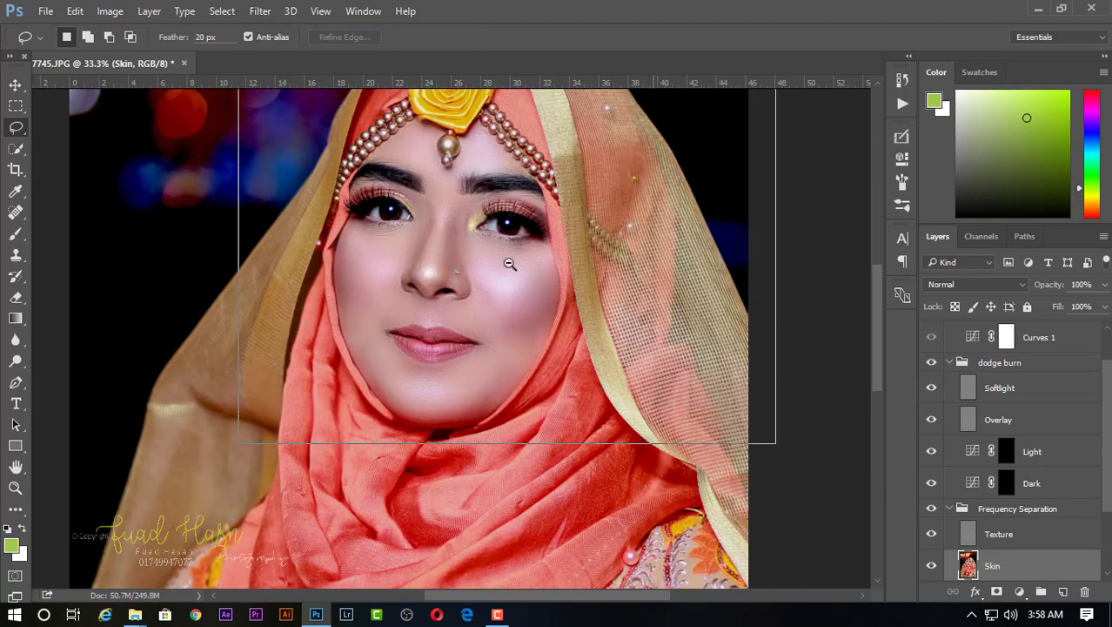
pyautogui.moveTo(612, 452); pyautogui.dragTo(425, 435)
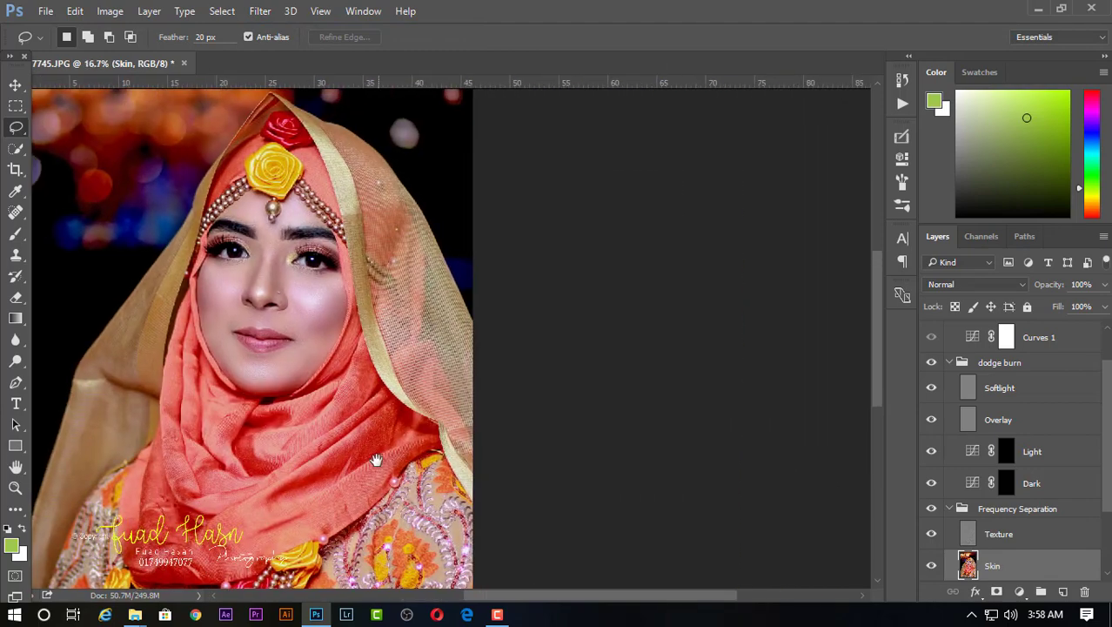
pyautogui.keyDown('alt'); pyautogui.click(427, 394); pyautogui.keyUp('alt')
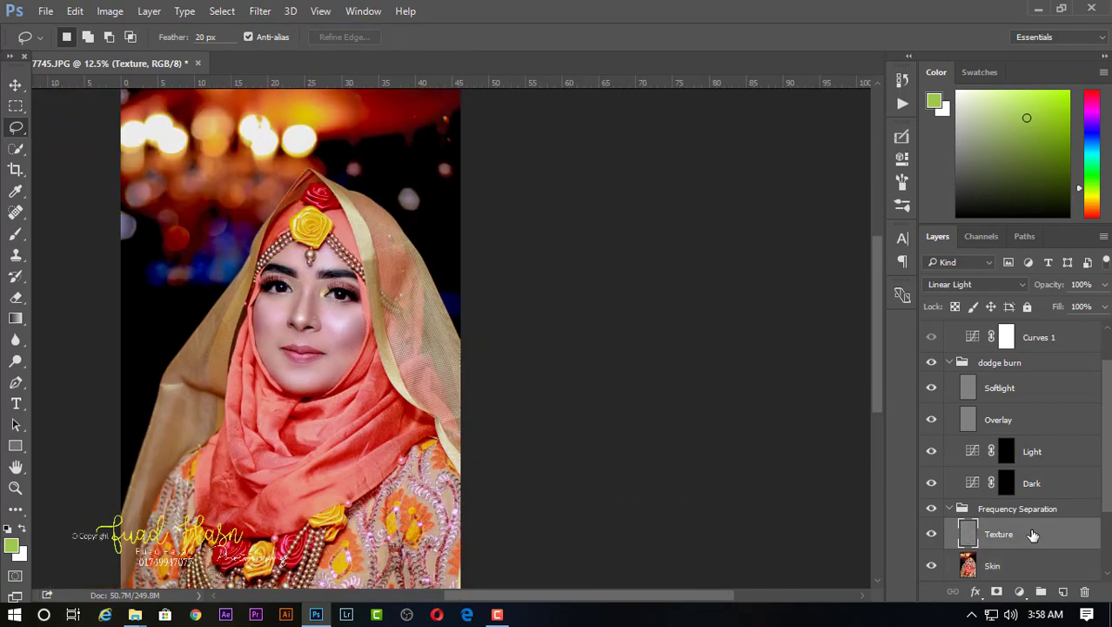
# - Duplicate the Texture layer and lower the Texture copy's opacity to about 59%
pyautogui.moveTo(999, 539); pyautogui.dragTo(1063, 592)
pyautogui.click(318, 311)
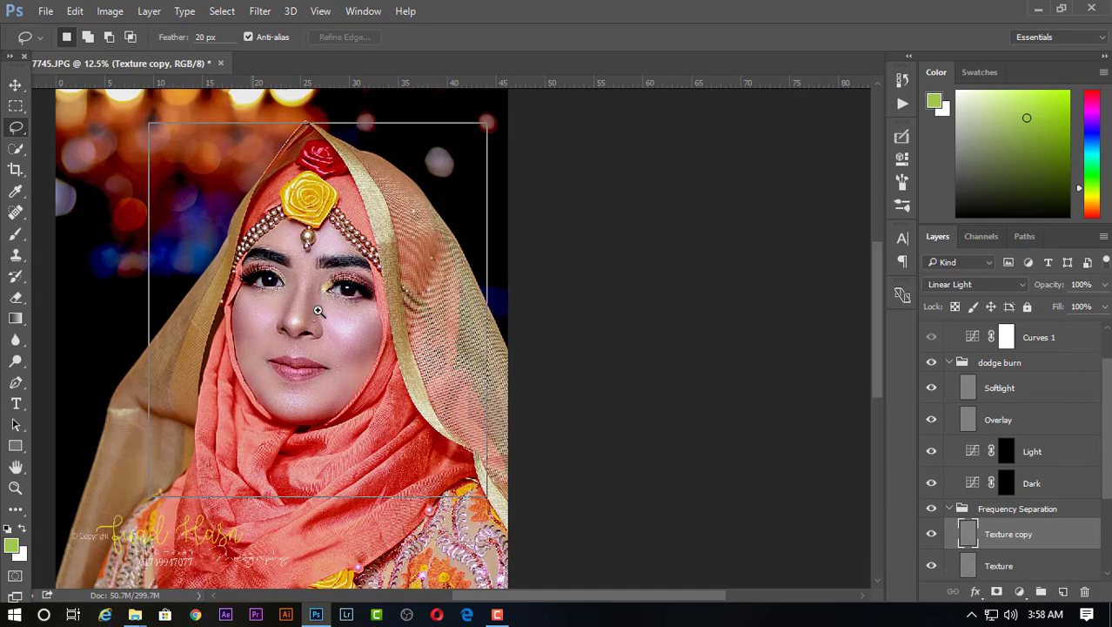
pyautogui.click(318, 310)
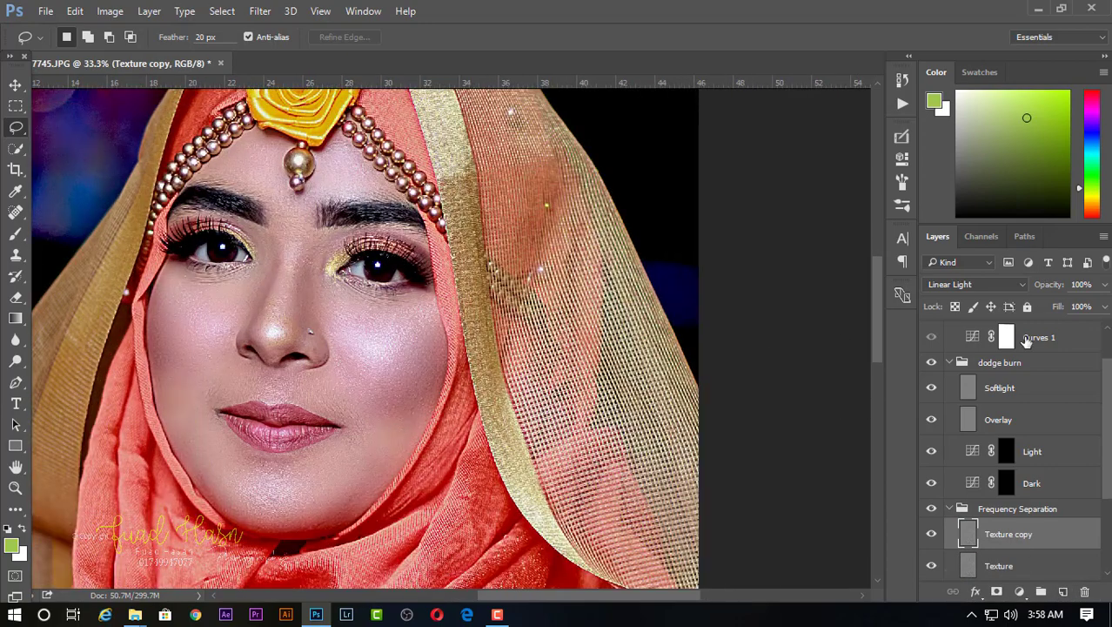
pyautogui.click(1104, 285)
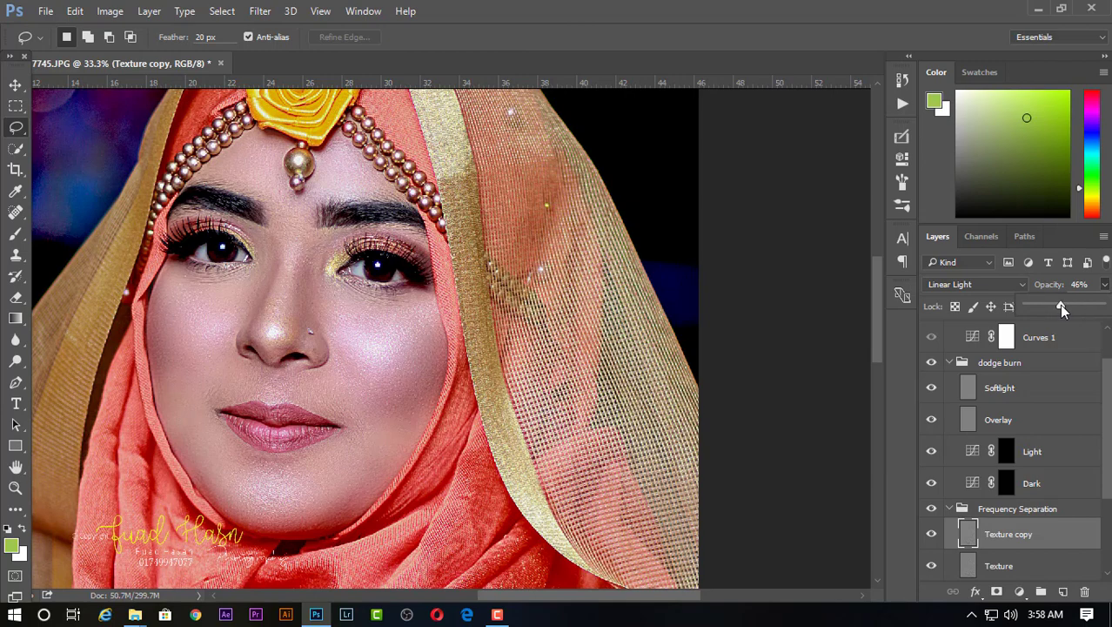
pyautogui.moveTo(1060, 307); pyautogui.dragTo(1058, 314)
# - Target the Light layer mask with a white Brush at 21% opacity
pyautogui.click(1006, 452)
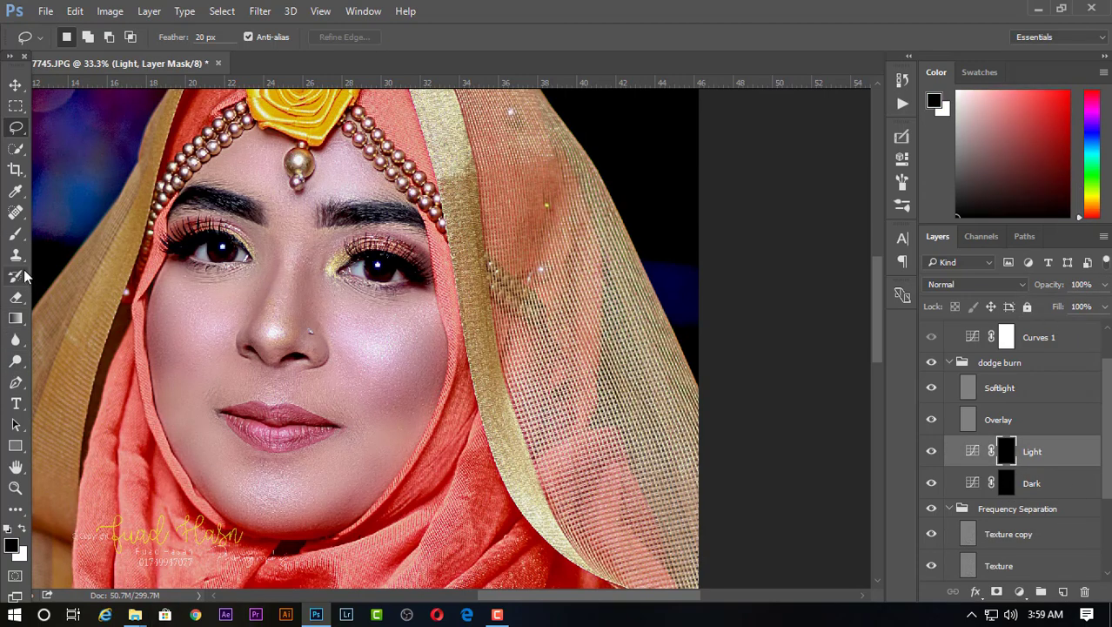
pyautogui.click(15, 233)
pyautogui.keyDown('ctrl'); pyautogui.keyDown('alt'); pyautogui.click(327, 366); pyautogui.keyUp('alt'); pyautogui.keyUp('ctrl')
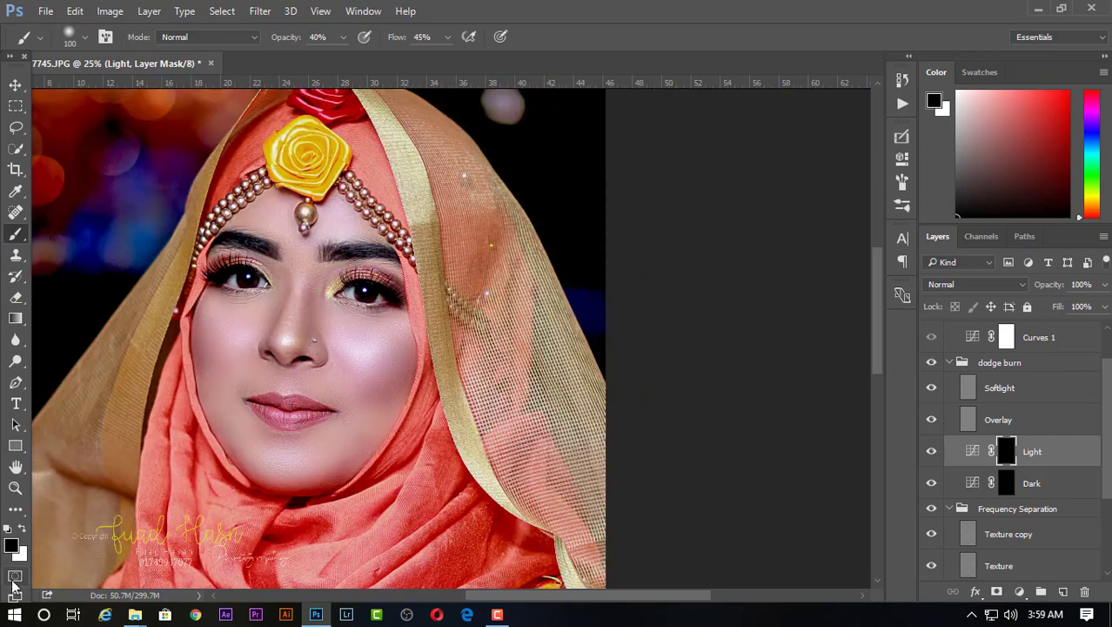
pyautogui.click(22, 531)
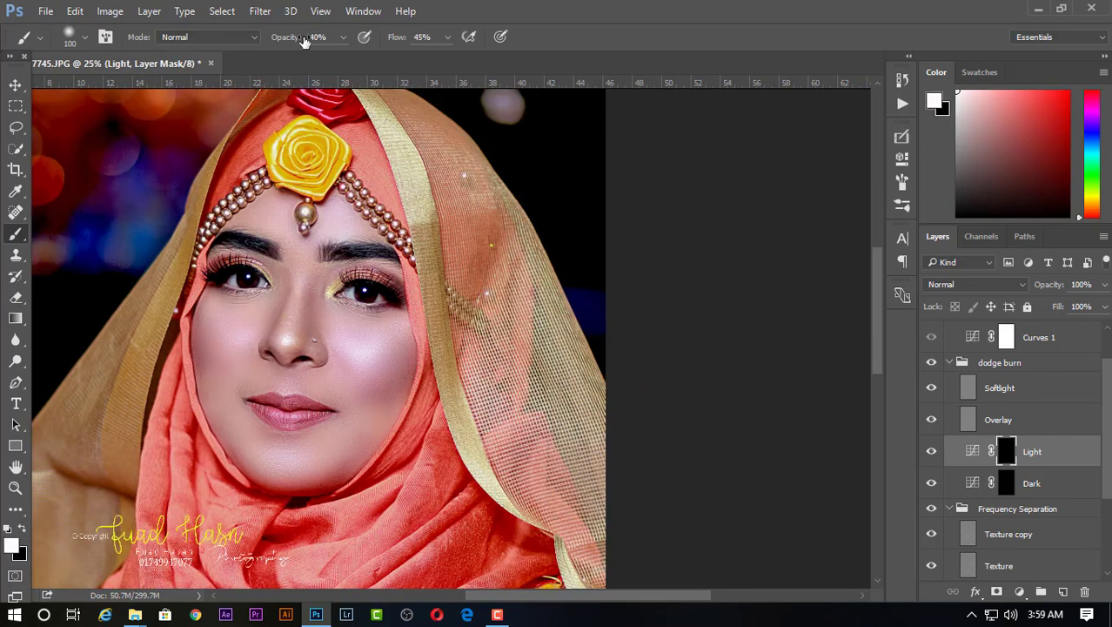
pyautogui.moveTo(269, 40); pyautogui.dragTo(266, 40)
pyautogui.click(330, 360)
pyautogui.keyDown('alt'); pyautogui.click(346, 346); pyautogui.keyUp('alt')
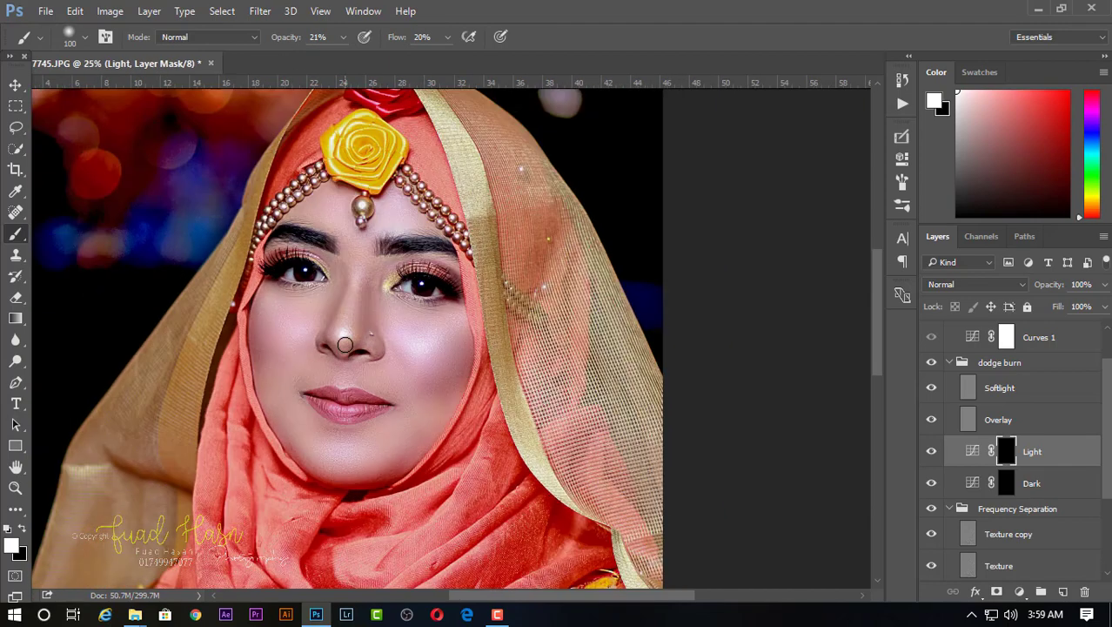
# - Paint white highlights over the cheek, nose and forehead on the Light mask
pyautogui.press(']')
pyautogui.press(']')
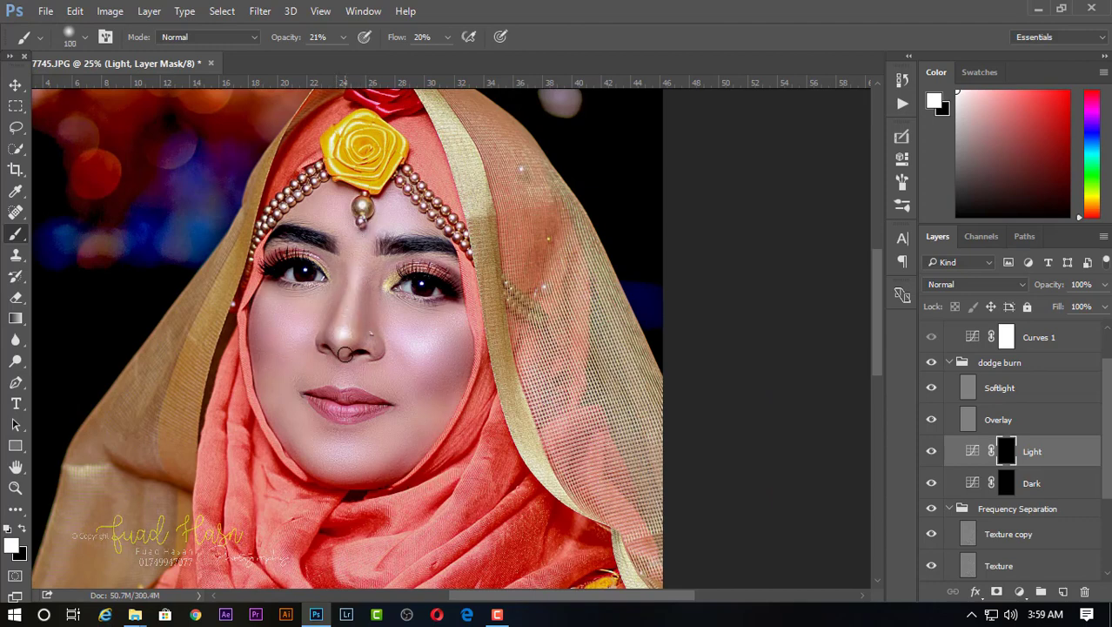
pyautogui.press(']')
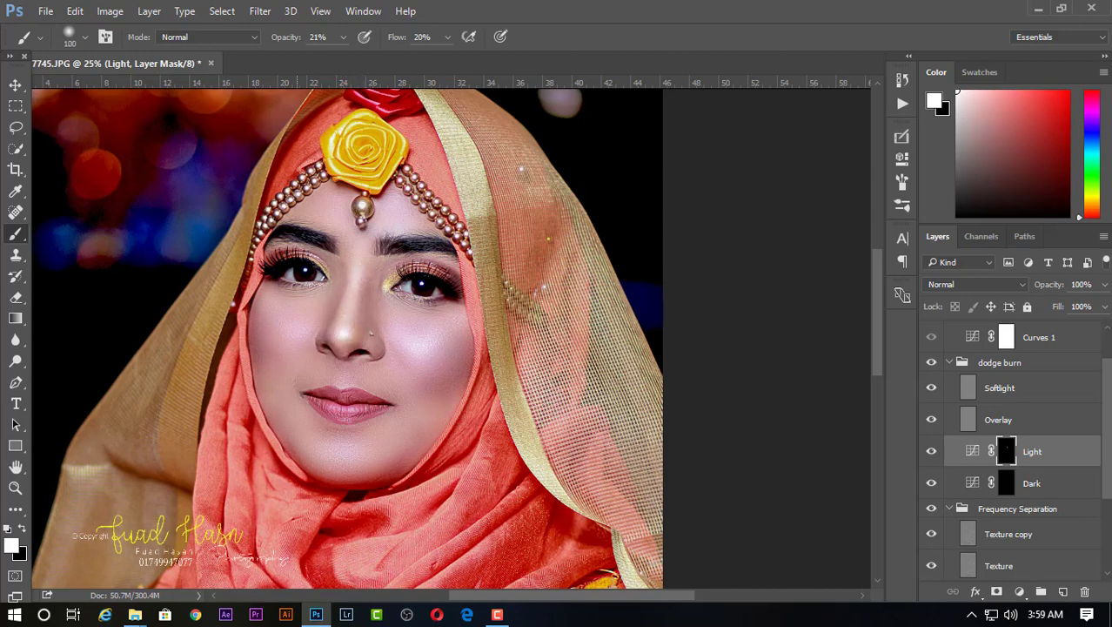
pyautogui.press(']')
pyautogui.press(']')
pyautogui.press(']')
pyautogui.press(']')
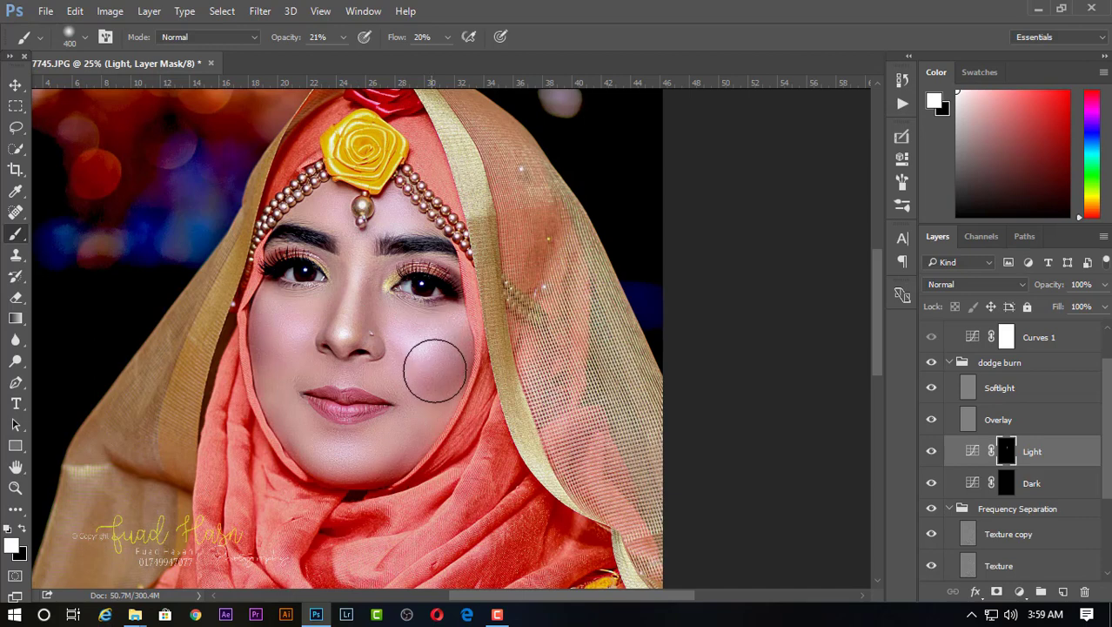
pyautogui.press(']')
pyautogui.press('[')
pyautogui.press('[')
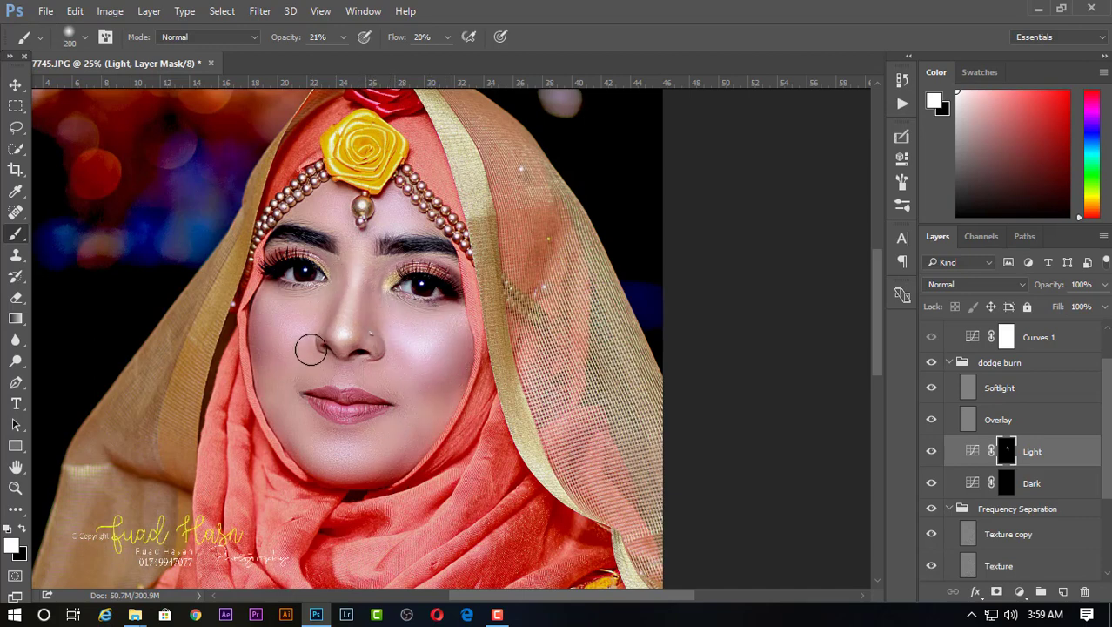
pyautogui.press(']')
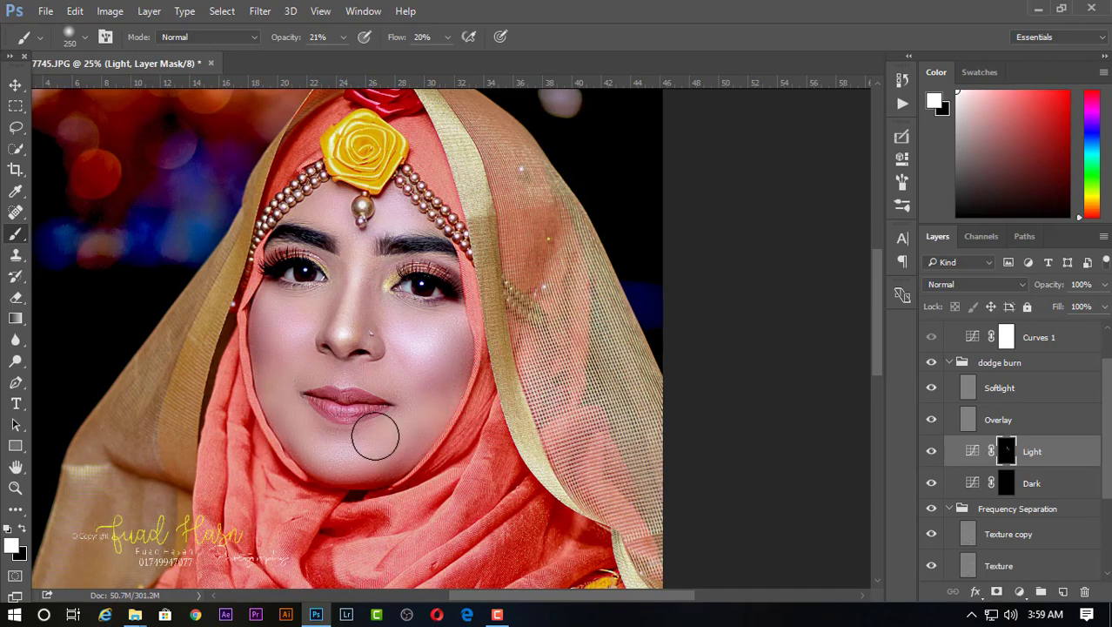
pyautogui.moveTo(375, 438)
pyautogui.mouseDown()
pyautogui.moveTo(292, 368)
pyautogui.moveTo(318, 271)
pyautogui.moveTo(403, 228)
pyautogui.mouseUp()
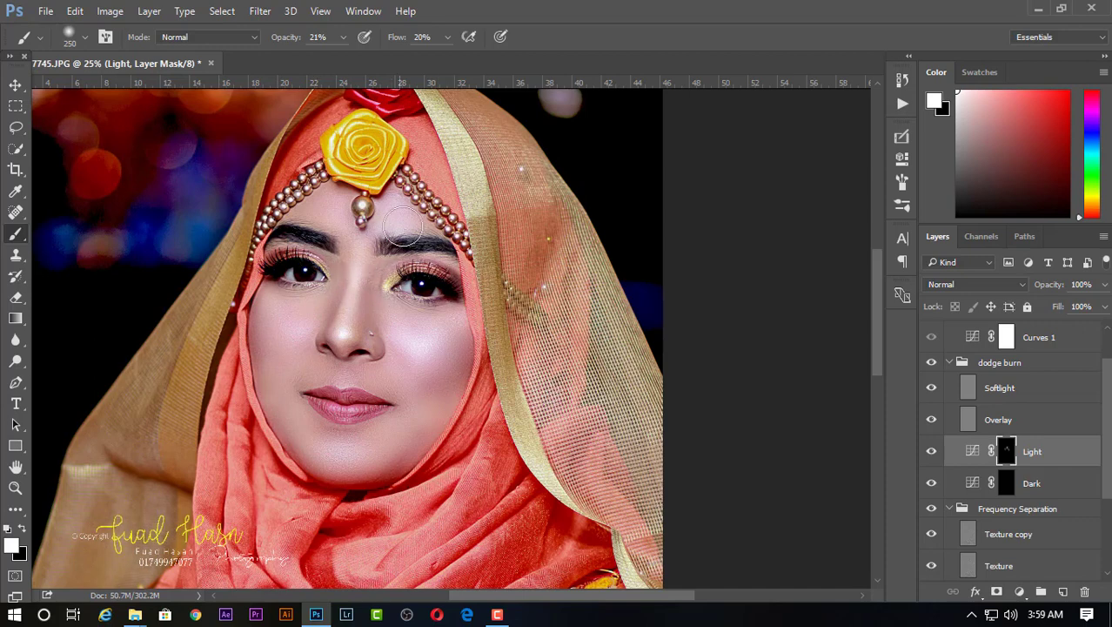
pyautogui.press('[')
pyautogui.press('[')
pyautogui.press('[')
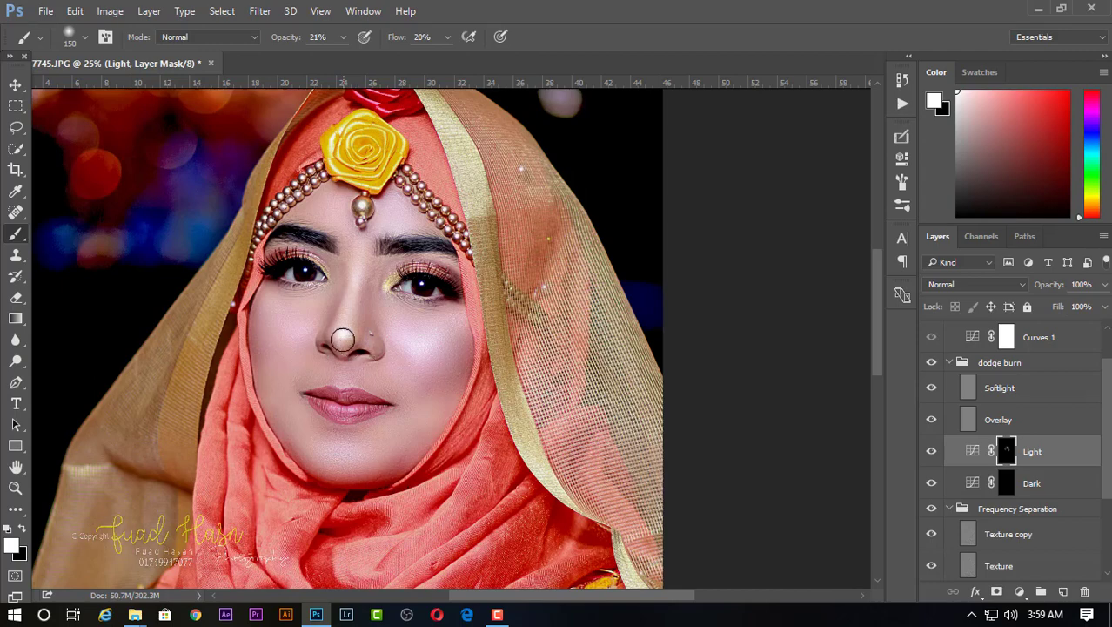
pyautogui.moveTo(351, 249); pyautogui.dragTo(365, 329)
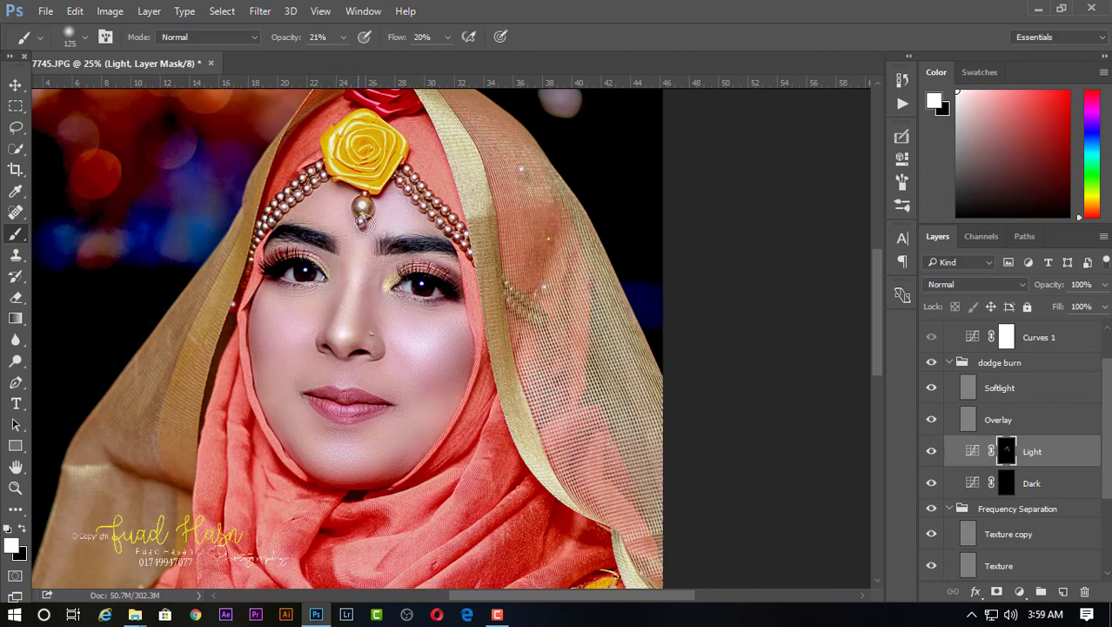
pyautogui.hotkey('ctrl', '-')
# - Zoom out and collapse the Group 1, dodge burn and Frequency Separation groups in the Layers panel
pyautogui.hotkey('ctrl', '-')
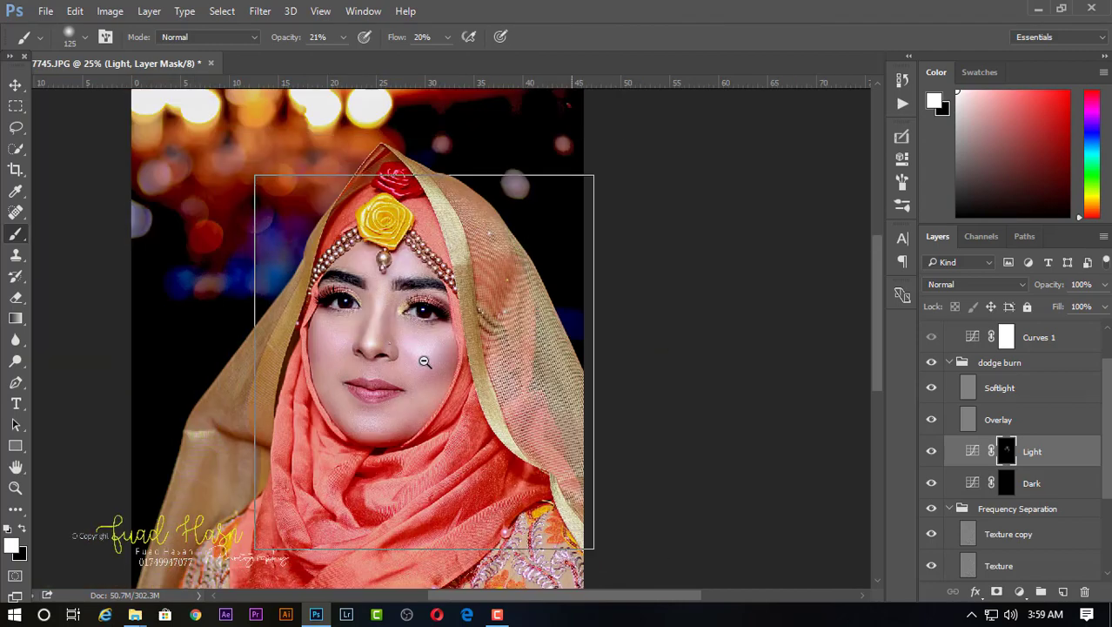
pyautogui.hotkey('ctrl', '-')
pyautogui.hotkey('ctrl', '-')
pyautogui.hotkey('ctrl', '+')
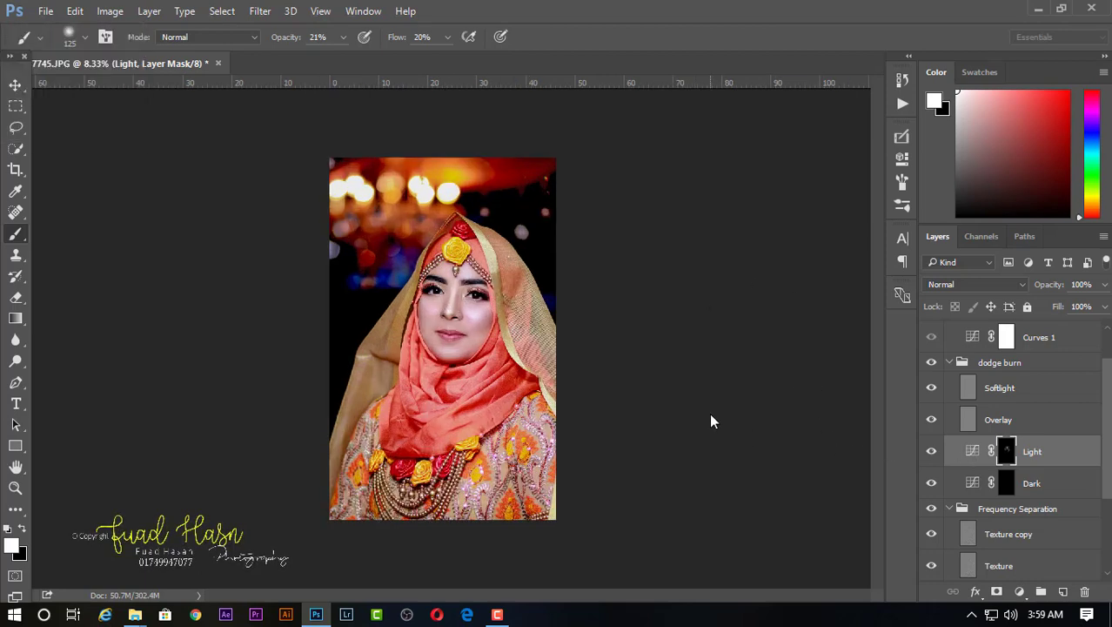
pyautogui.hotkey('ctrl', '-')
pyautogui.scroll(2, 1009, 416)
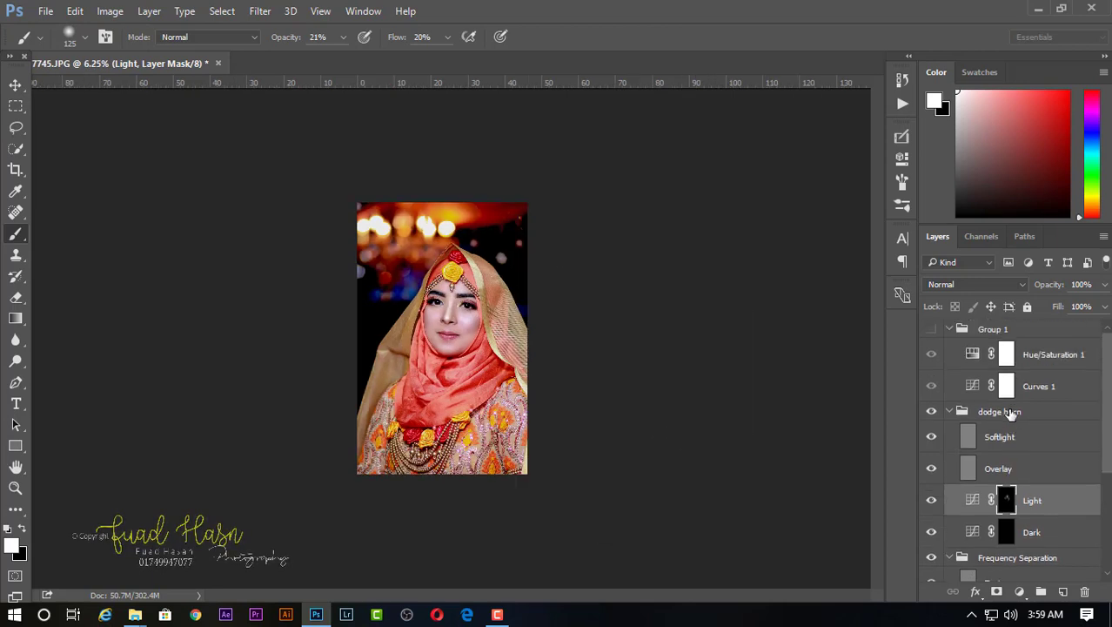
pyautogui.click(951, 329)
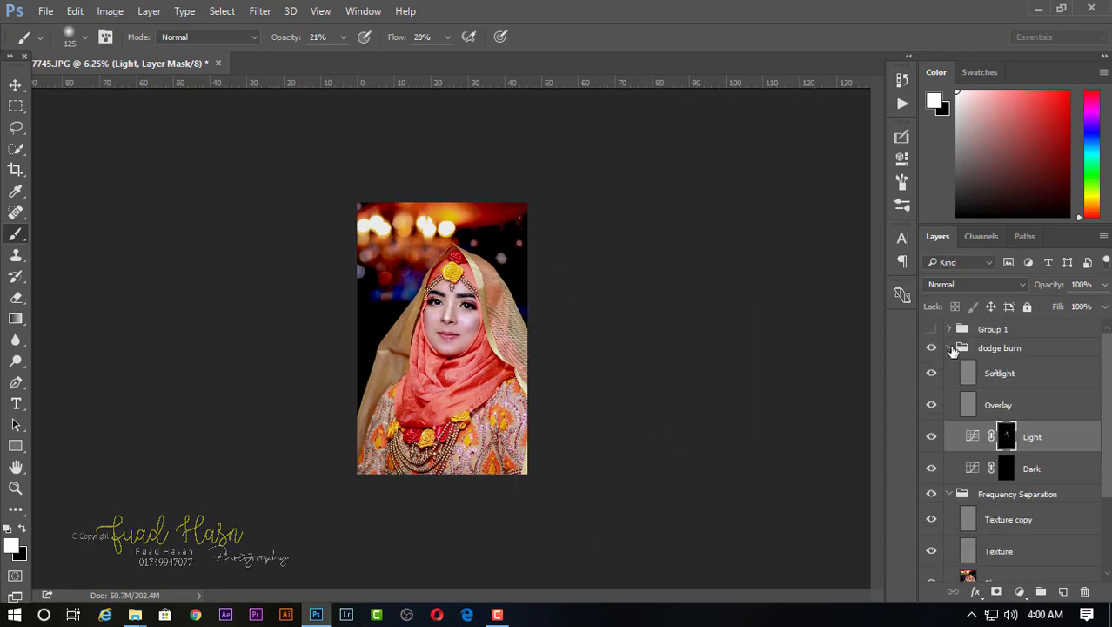
pyautogui.click(952, 348)
pyautogui.click(952, 367)
# - Select Frequency Separation, Background copies 3 and 2, and Group 1, then merge them into Group 1
pyautogui.keyDown('ctrl'); pyautogui.click(1010, 366); pyautogui.keyUp('ctrl')
pyautogui.keyDown('ctrl'); pyautogui.click(1006, 391); pyautogui.keyUp('ctrl')
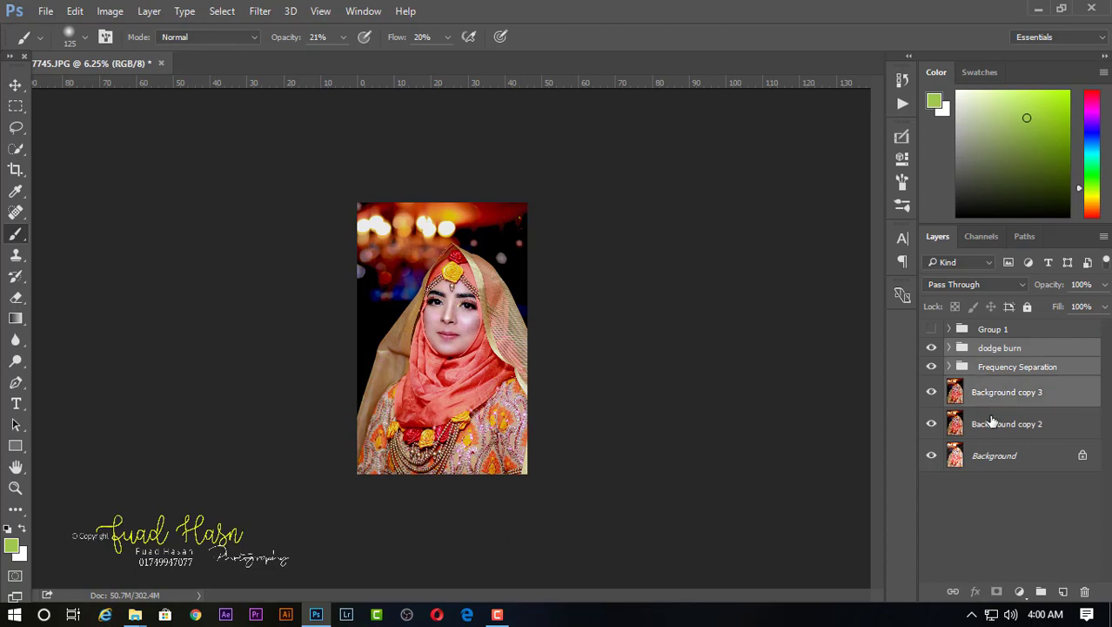
pyautogui.keyDown('ctrl'); pyautogui.click(1001, 423); pyautogui.keyUp('ctrl')
pyautogui.keyDown('ctrl'); pyautogui.click(988, 335); pyautogui.keyUp('ctrl')
pyautogui.rightClick(988, 336)
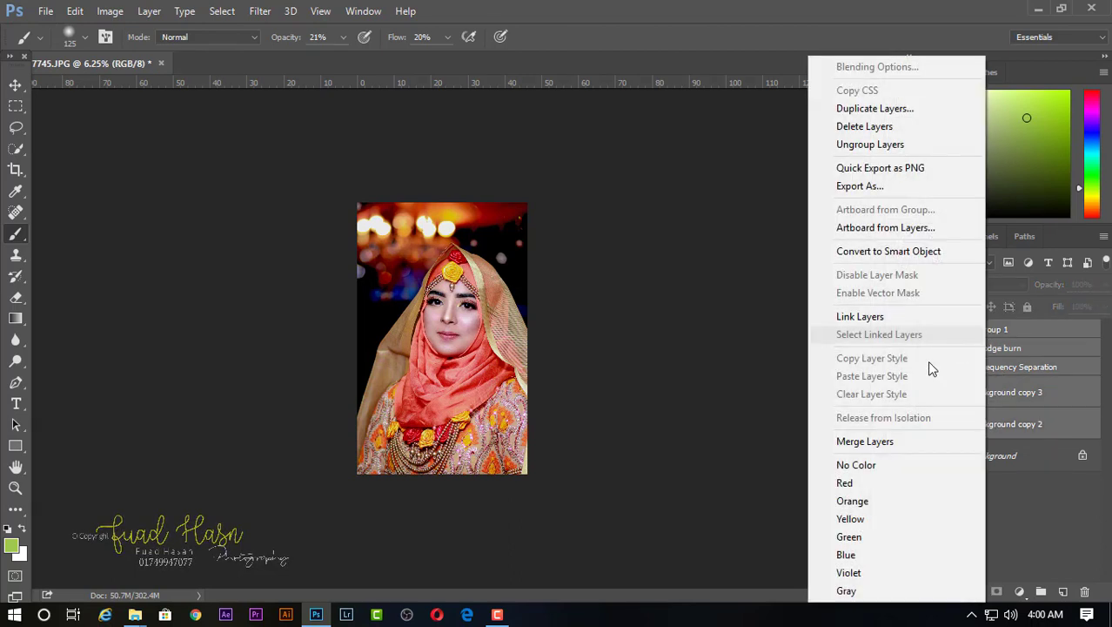
pyautogui.click(868, 436)
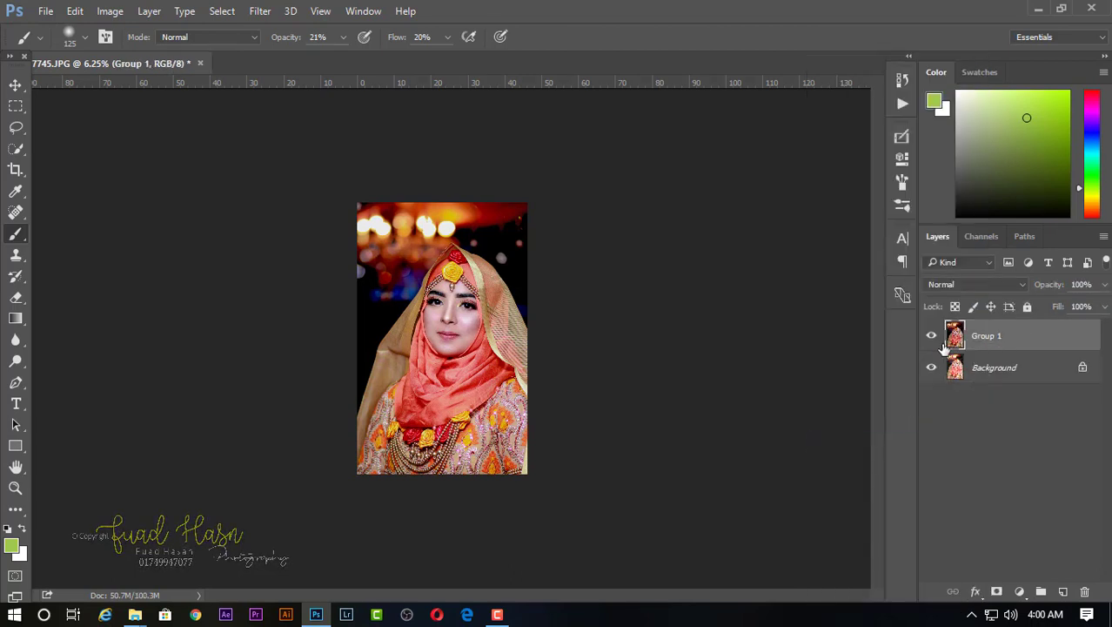
# - Compare the merged Group 1 by toggling its visibility, then duplicate it as Group 1 copy
pyautogui.click(932, 338)
pyautogui.click(931, 336)
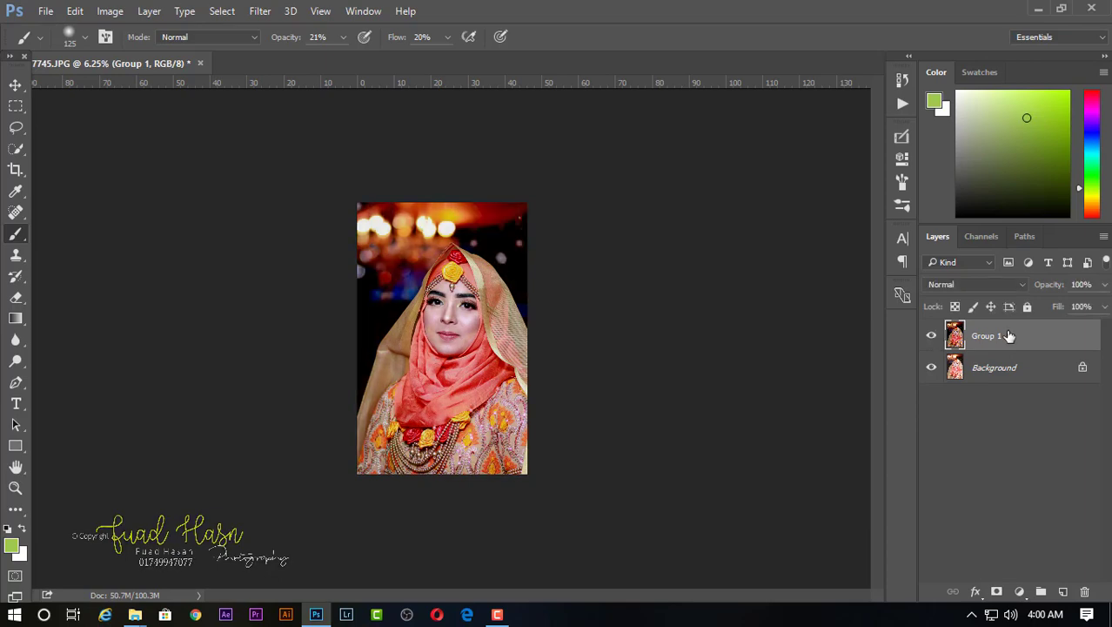
pyautogui.moveTo(1006, 336); pyautogui.dragTo(1068, 592)
# - Zoom in to 50% on the bride's face and pan to centre it
pyautogui.keyDown('ctrl'); pyautogui.click(449, 334); pyautogui.keyUp('ctrl')
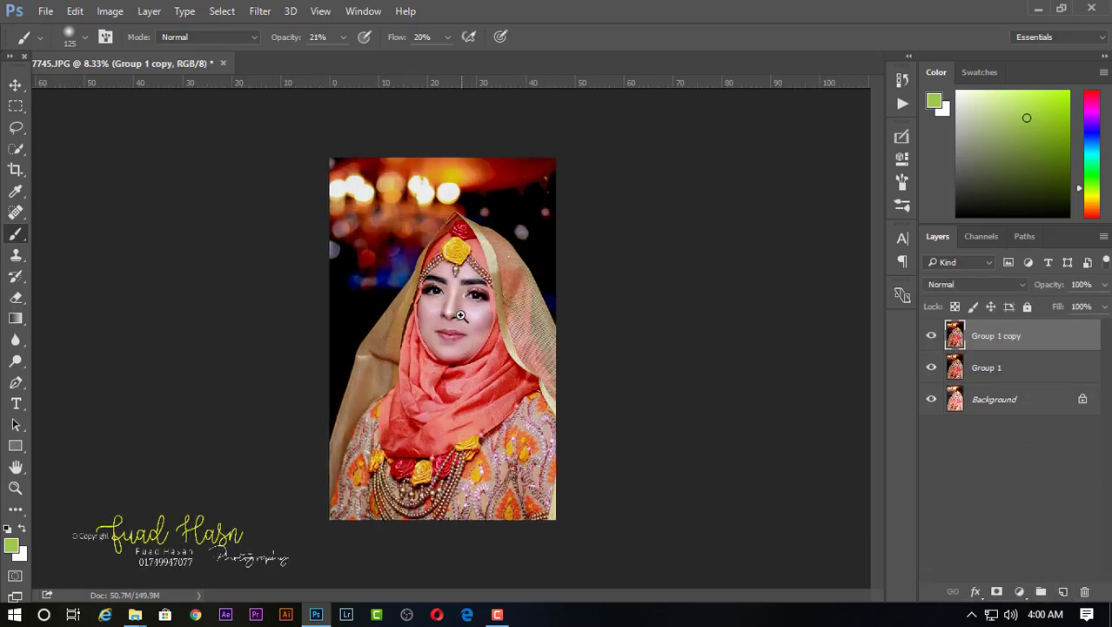
pyautogui.keyDown('ctrl'); pyautogui.click(451, 333); pyautogui.keyUp('ctrl')
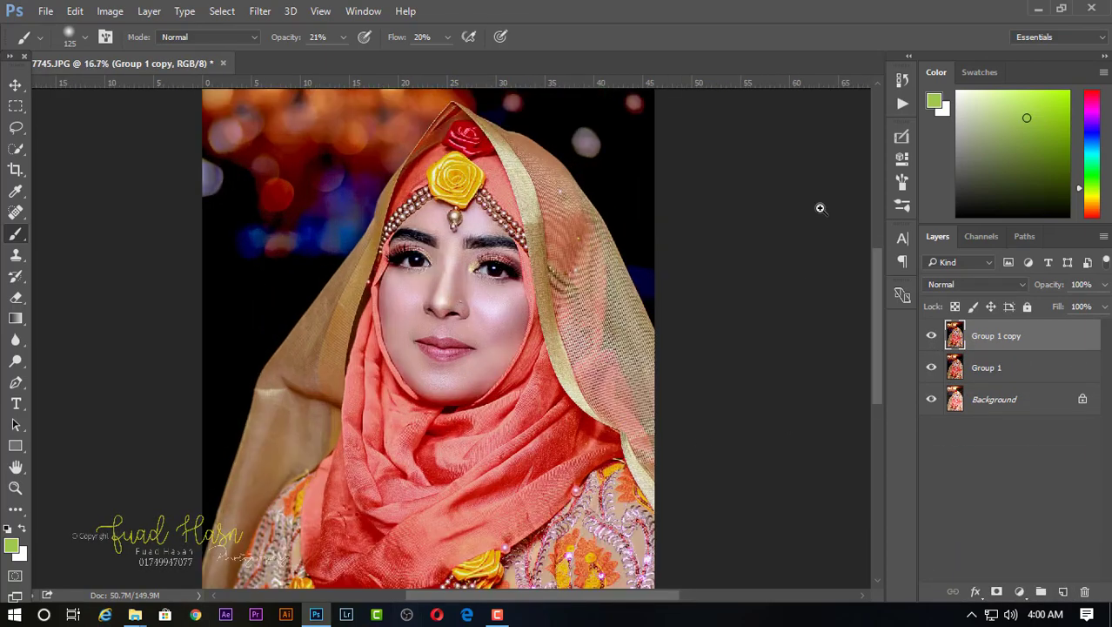
pyautogui.keyDown('ctrl'); pyautogui.click(293, 267); pyautogui.keyUp('ctrl')
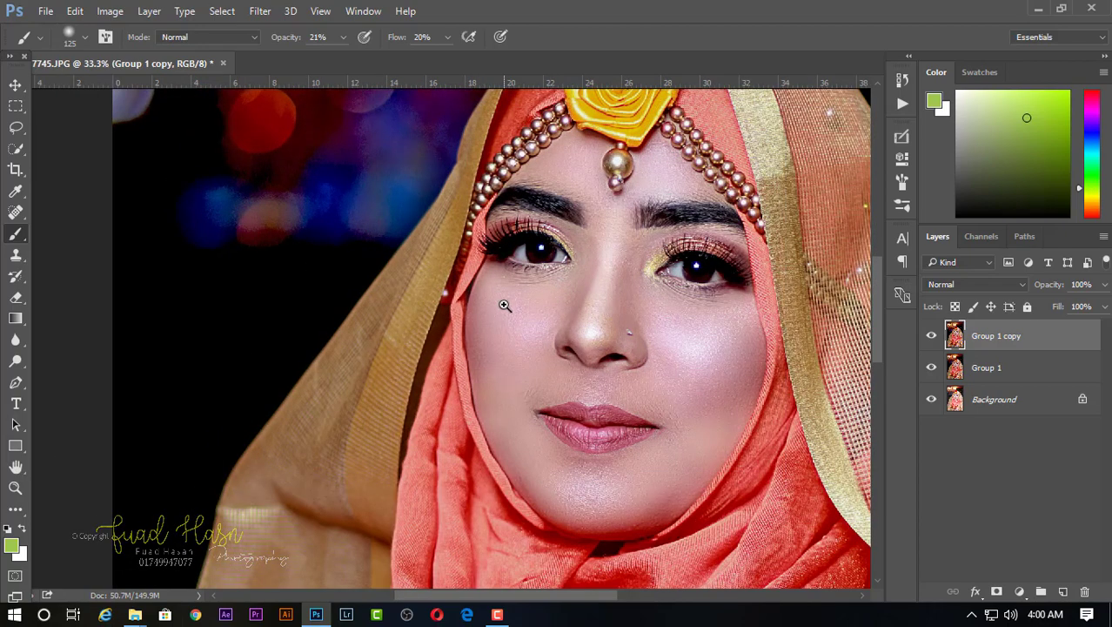
pyautogui.keyDown('ctrl'); pyautogui.click(529, 363); pyautogui.keyUp('ctrl')
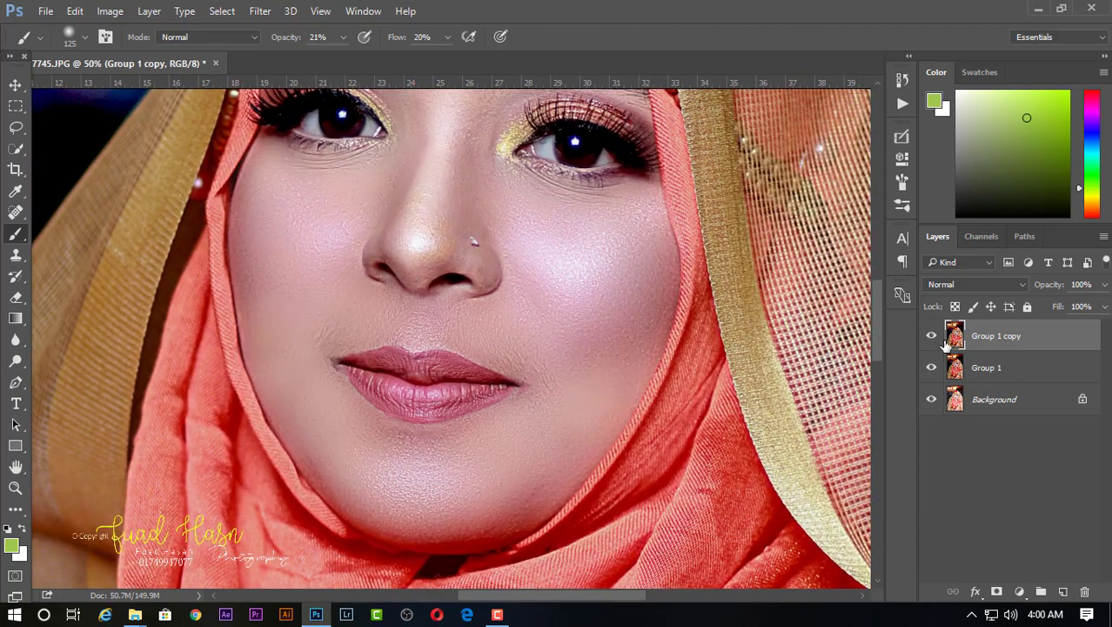
pyautogui.moveTo(331, 311); pyautogui.dragTo(318, 397)
# - Choose the Smudge Tool with the 482 px brush preset, then shrink the brush to 125 px
pyautogui.click(15, 339)
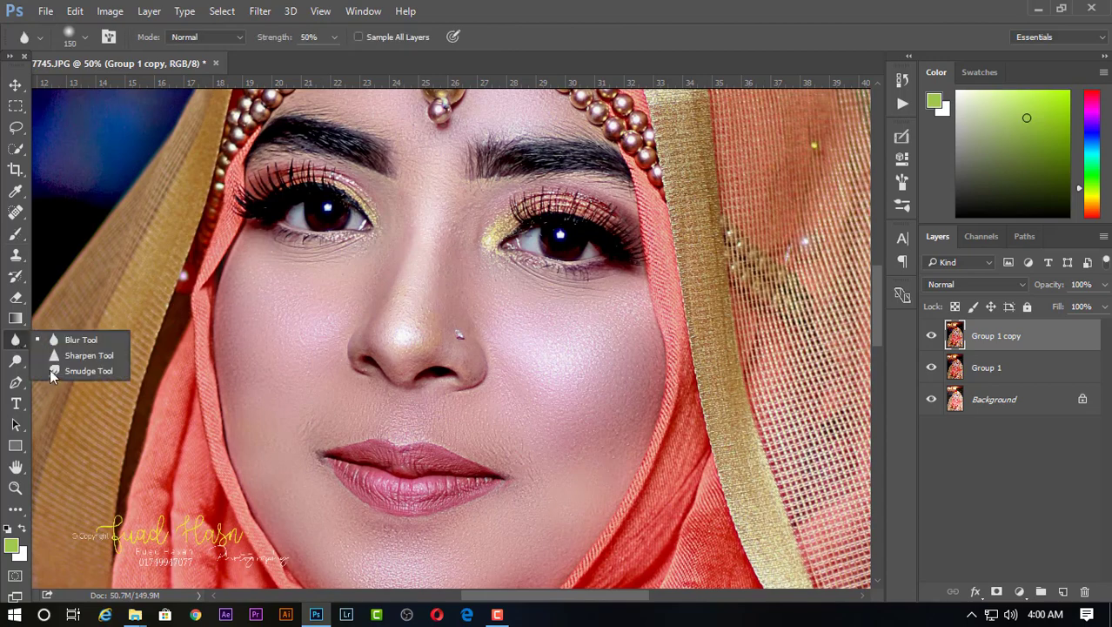
pyautogui.click(54, 372)
pyautogui.click(84, 39)
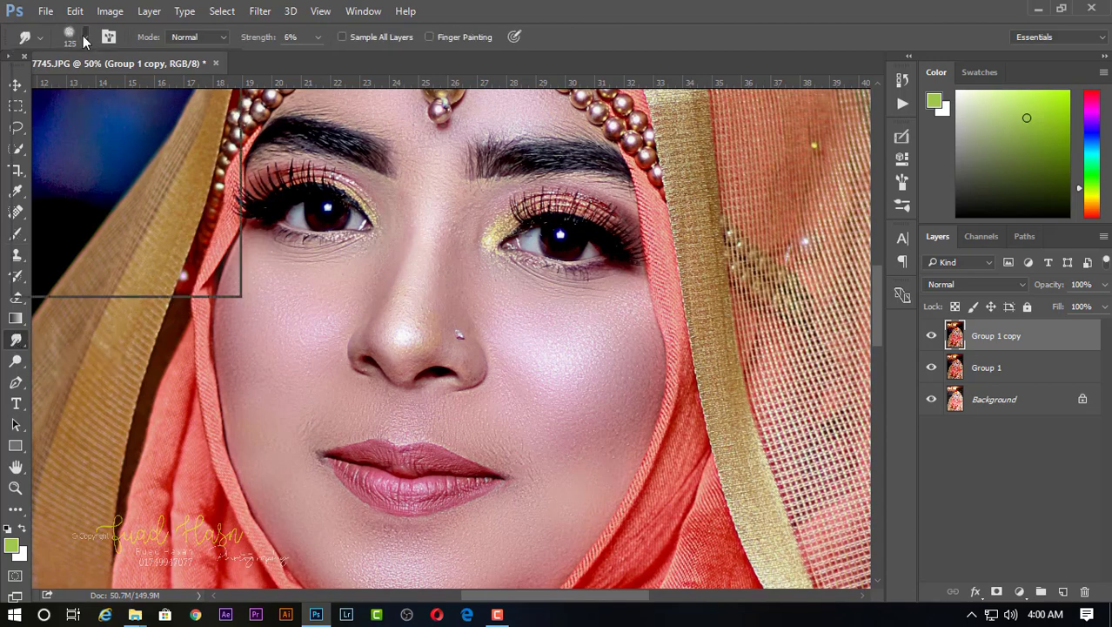
pyautogui.click(166, 270)
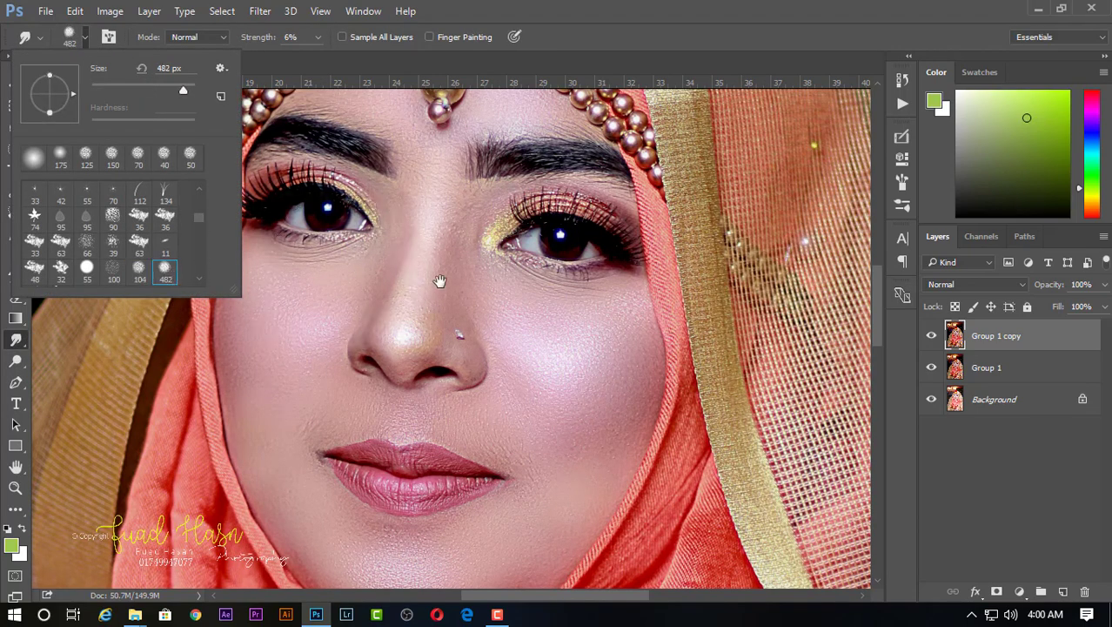
pyautogui.click(444, 322)
pyautogui.scroll(-1, 453, 331)
pyautogui.press('[')
pyautogui.press('[')
pyautogui.press('[')
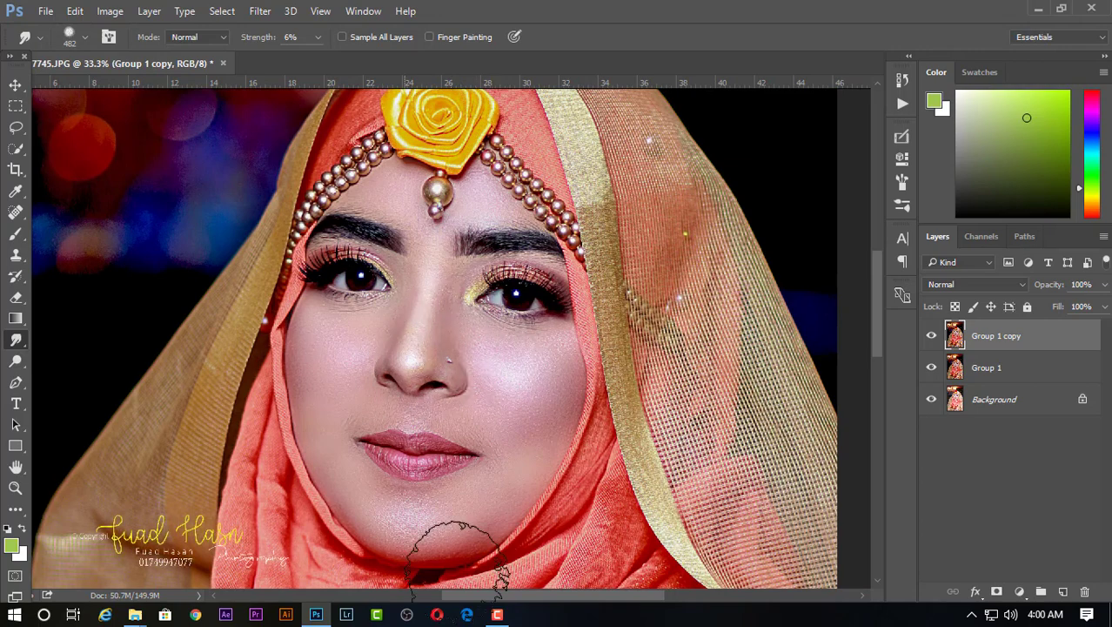
pyautogui.press('[')
pyautogui.press('[')
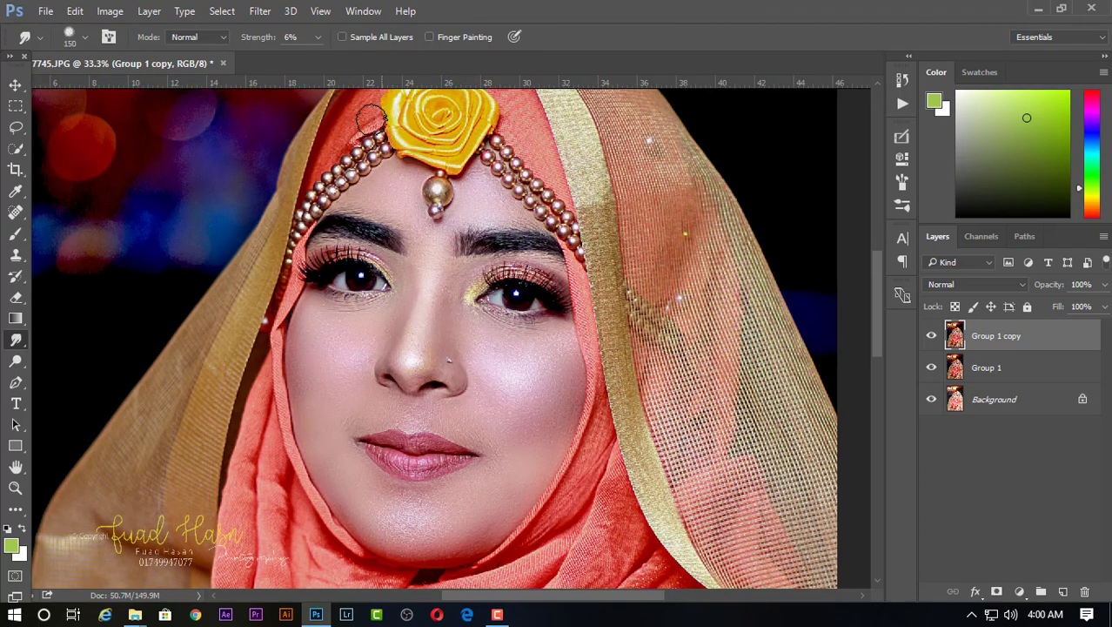
pyautogui.press('[')
# - Softly smooth the right cheek, nose, left cheek and chin, resizing the brush between 100 and 200 px
pyautogui.moveTo(486, 331)
pyautogui.mouseDown()
pyautogui.moveTo(508, 371)
pyautogui.moveTo(564, 348)
pyautogui.moveTo(536, 417)
pyautogui.moveTo(519, 374)
pyautogui.moveTo(472, 393)
pyautogui.moveTo(472, 425)
pyautogui.moveTo(498, 413)
pyautogui.moveTo(484, 367)
pyautogui.moveTo(536, 363)
pyautogui.moveTo(514, 375)
pyautogui.moveTo(541, 454)
pyautogui.moveTo(495, 381)
pyautogui.moveTo(526, 405)
pyautogui.moveTo(487, 427)
pyautogui.moveTo(497, 444)
pyautogui.moveTo(481, 497)
pyautogui.moveTo(549, 413)
pyautogui.moveTo(551, 425)
pyautogui.moveTo(570, 370)
pyautogui.mouseUp()
pyautogui.press(']')
pyautogui.press(']')
pyautogui.press(']')
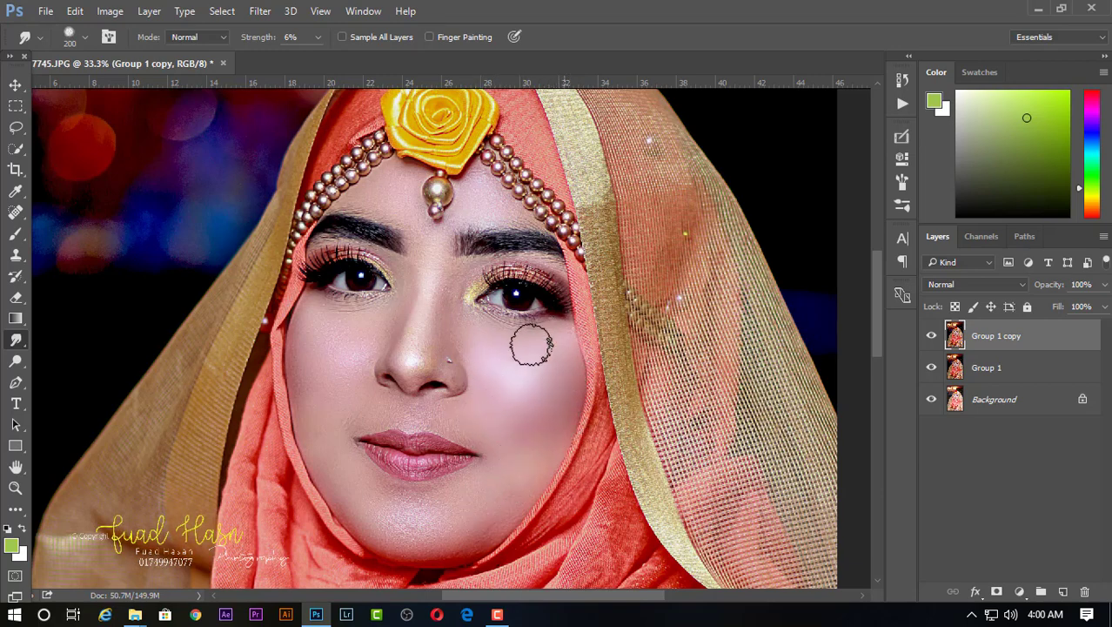
pyautogui.press('[')
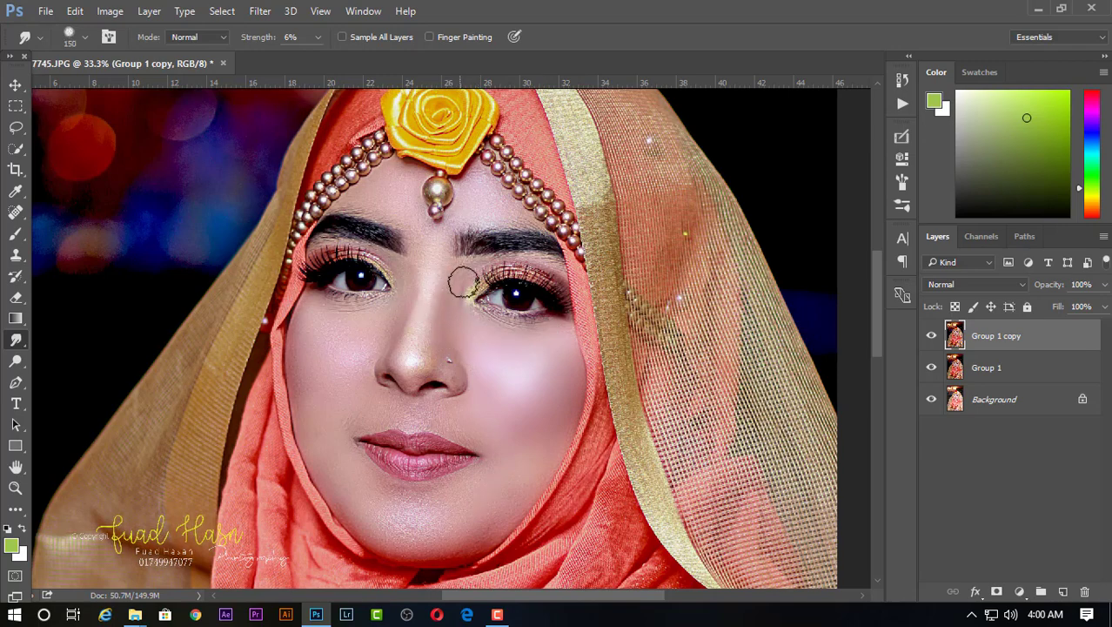
pyautogui.press('[')
pyautogui.press('[')
pyautogui.press('[')
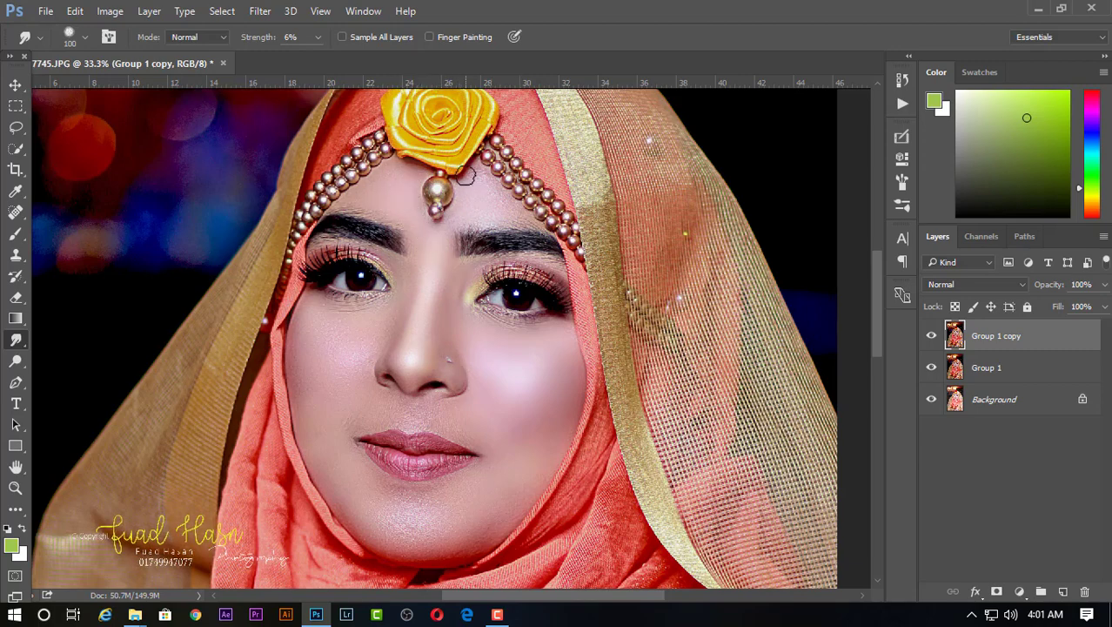
pyautogui.press(']')
pyautogui.press(']')
pyautogui.press(']')
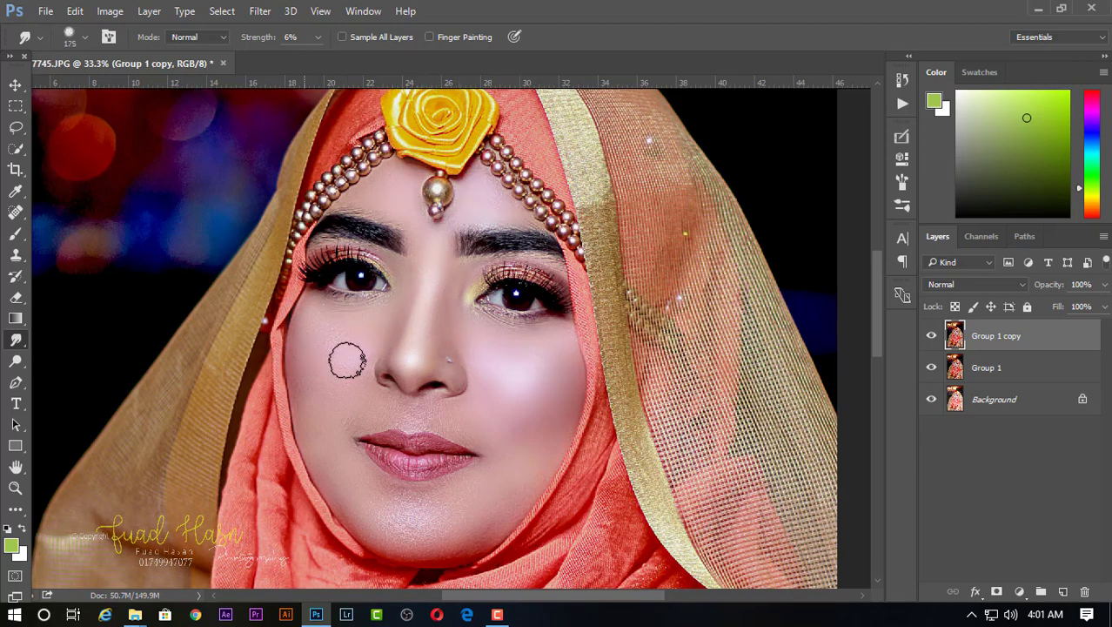
pyautogui.press('[')
pyautogui.press('[')
pyautogui.press('[')
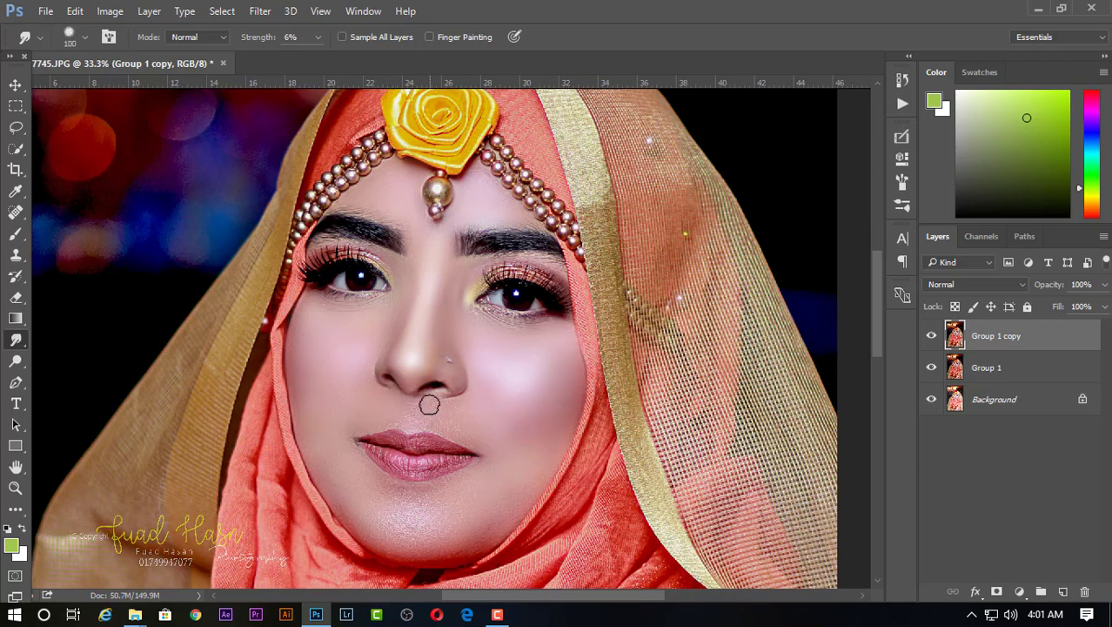
pyautogui.press(']')
pyautogui.press(']')
pyautogui.press(']')
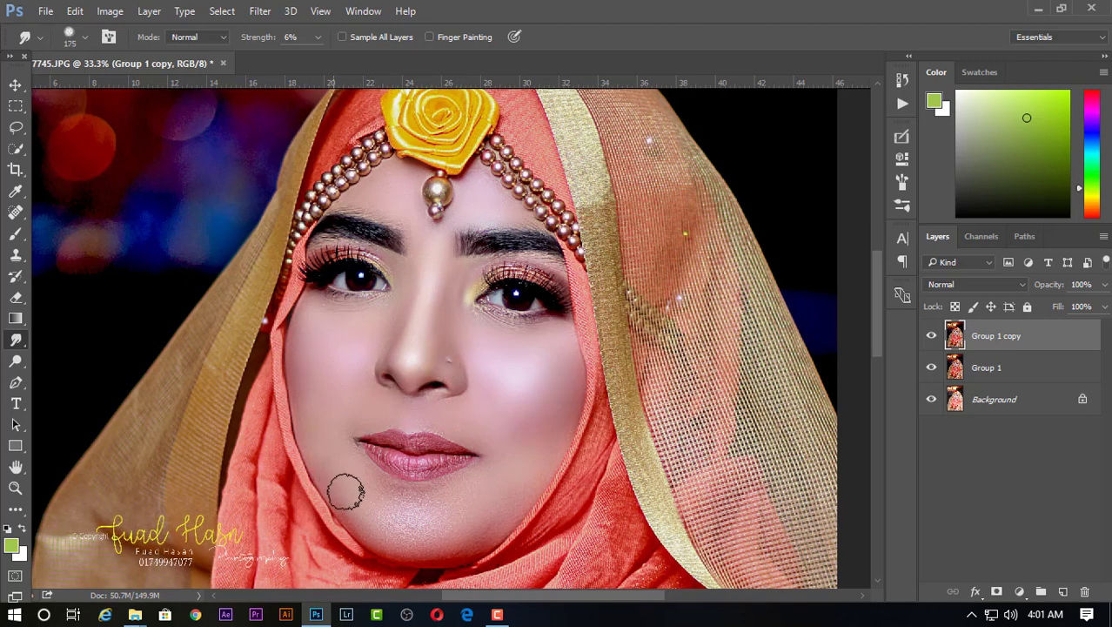
pyautogui.moveTo(345, 492)
pyautogui.mouseDown()
pyautogui.moveTo(380, 487)
pyautogui.moveTo(484, 519)
pyautogui.moveTo(402, 513)
pyautogui.moveTo(447, 514)
pyautogui.mouseUp()
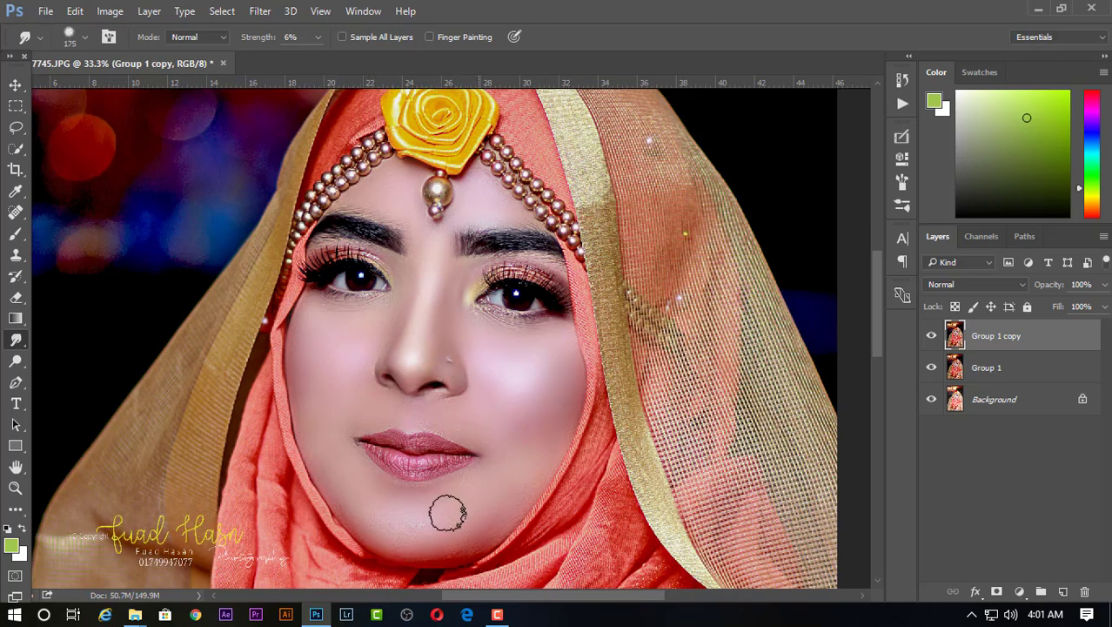
pyautogui.hotkey('ctrl', '-')
pyautogui.hotkey('ctrl', '-')
pyautogui.hotkey('ctrl', '-')
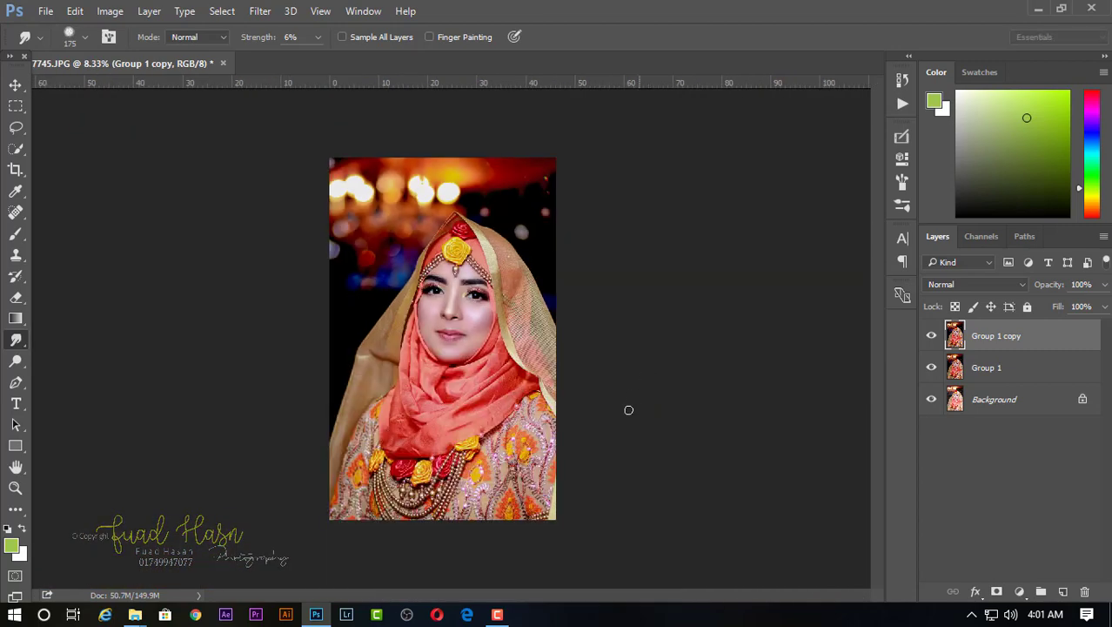
# - Set Group 1 copy's opacity to 51%, compare it on and off, then fine-tune it to 49%
pyautogui.scroll(1, 512, 383)
pyautogui.scroll(1, 462, 370)
pyautogui.scroll(1, 444, 364)
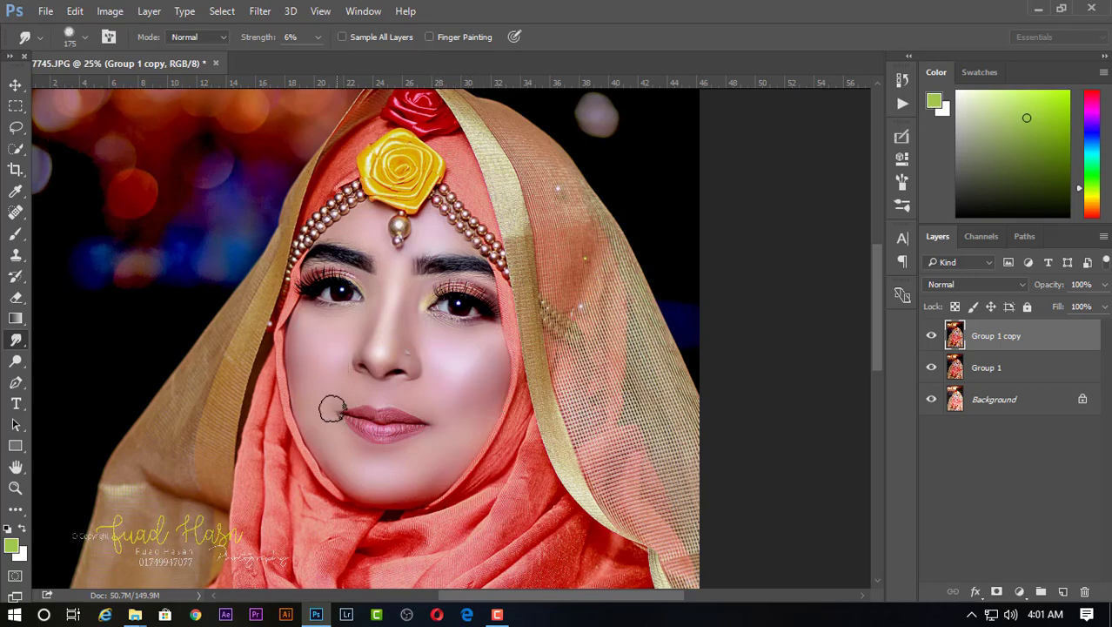
pyautogui.click(1104, 285)
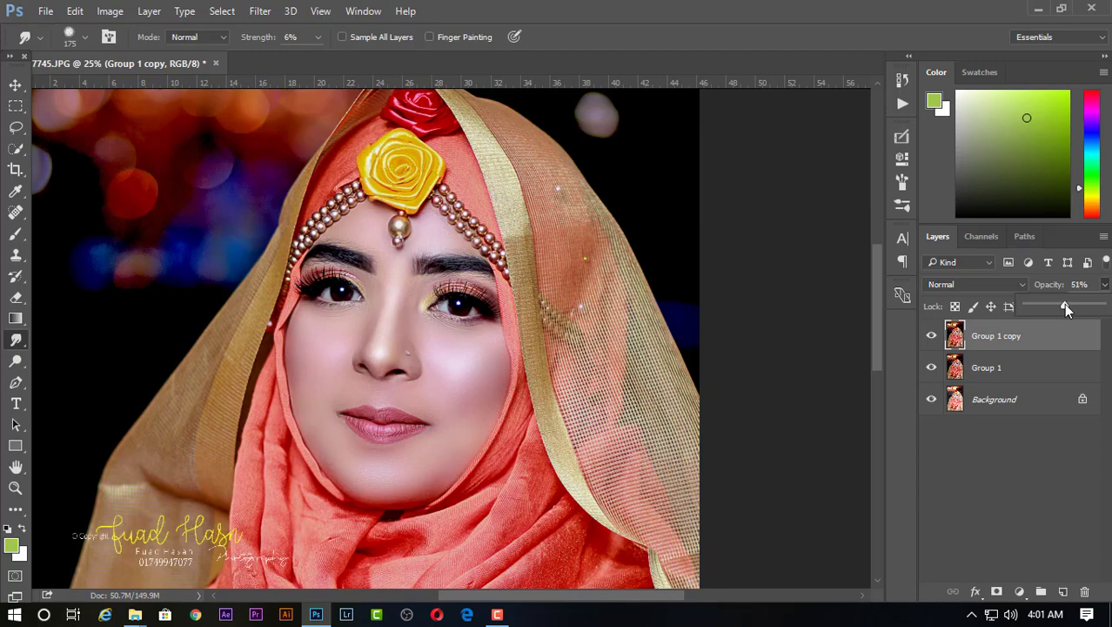
pyautogui.keyDown('ctrl'); pyautogui.click(454, 348); pyautogui.keyUp('ctrl')
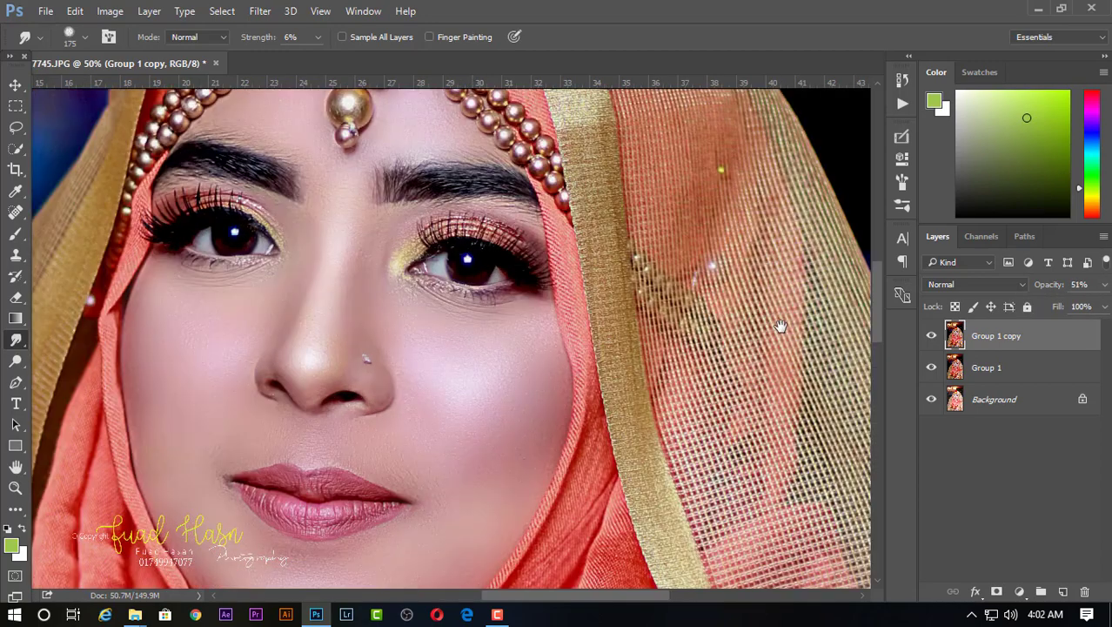
pyautogui.click(930, 338)
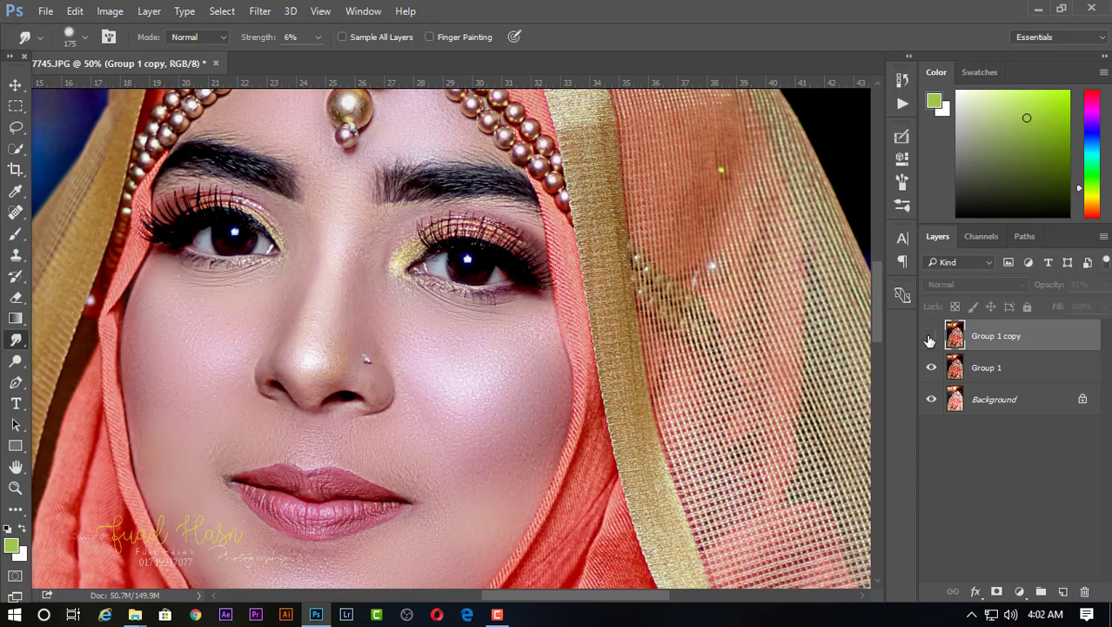
pyautogui.click(929, 338)
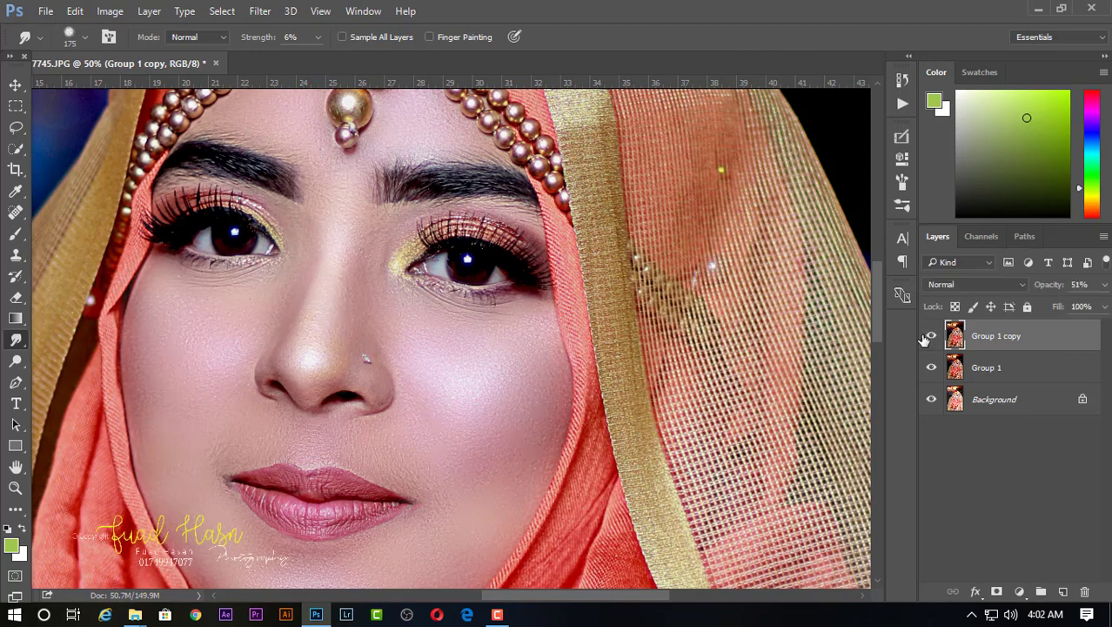
pyautogui.click(1104, 285)
pyautogui.moveTo(1060, 306); pyautogui.dragTo(1064, 307)
# - Zoom out to the whole portrait, compare Group 1 copy on and off, and Merge Layers from Group 1
pyautogui.hotkey('ctrl', '-')
pyautogui.hotkey('ctrl', '-')
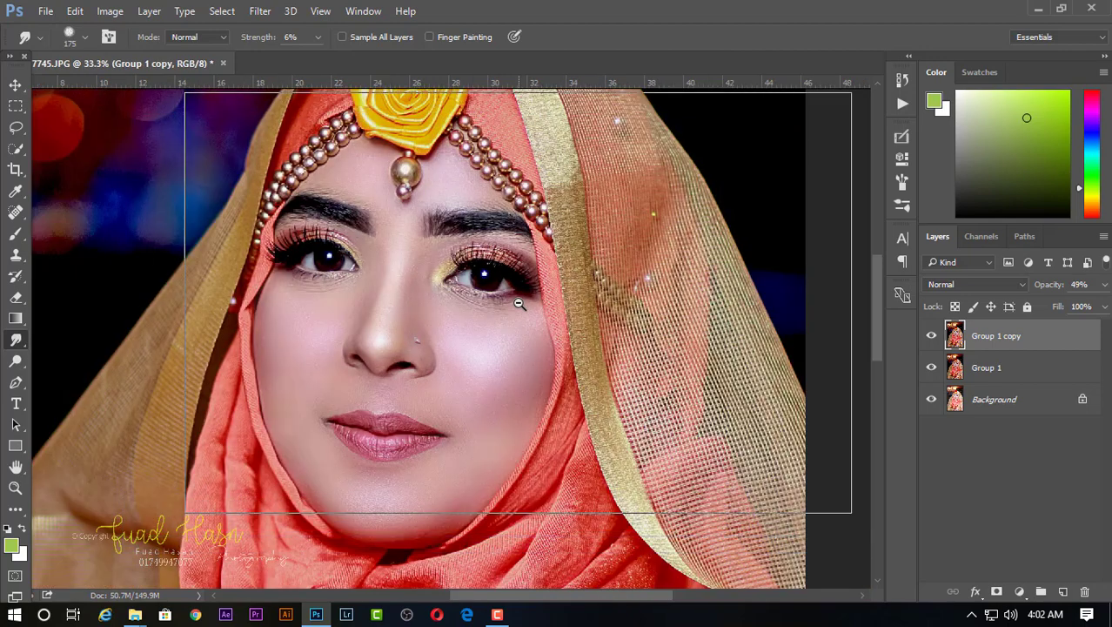
pyautogui.keyDown('alt'); pyautogui.click(583, 379); pyautogui.keyUp('alt')
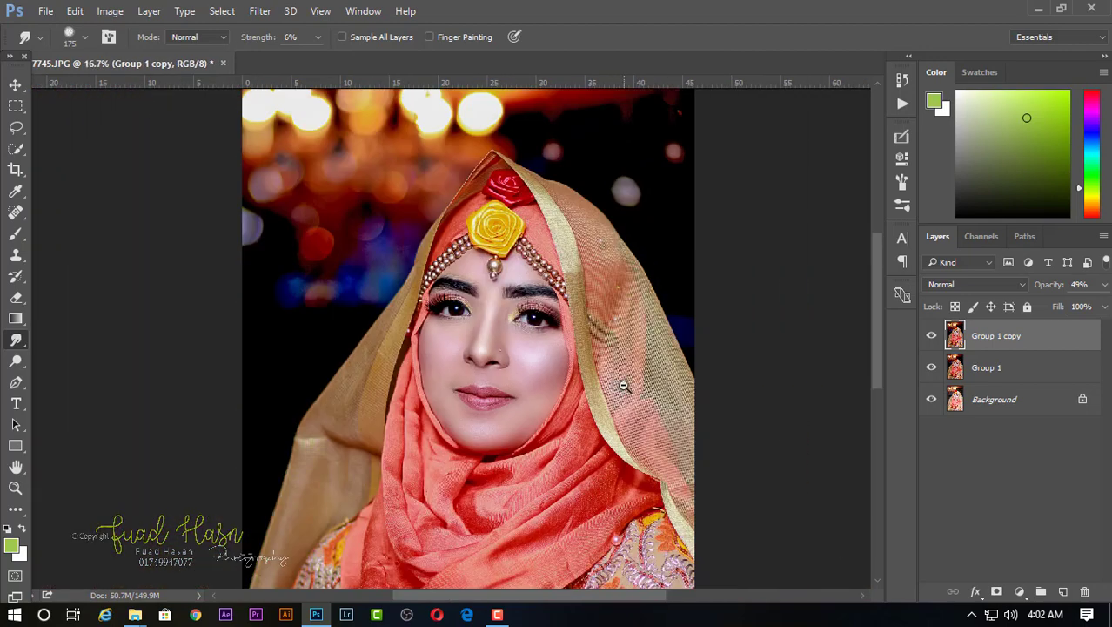
pyautogui.keyDown('alt'); pyautogui.click(623, 385); pyautogui.keyUp('alt')
pyautogui.keyDown('alt'); pyautogui.click(701, 359); pyautogui.keyUp('alt')
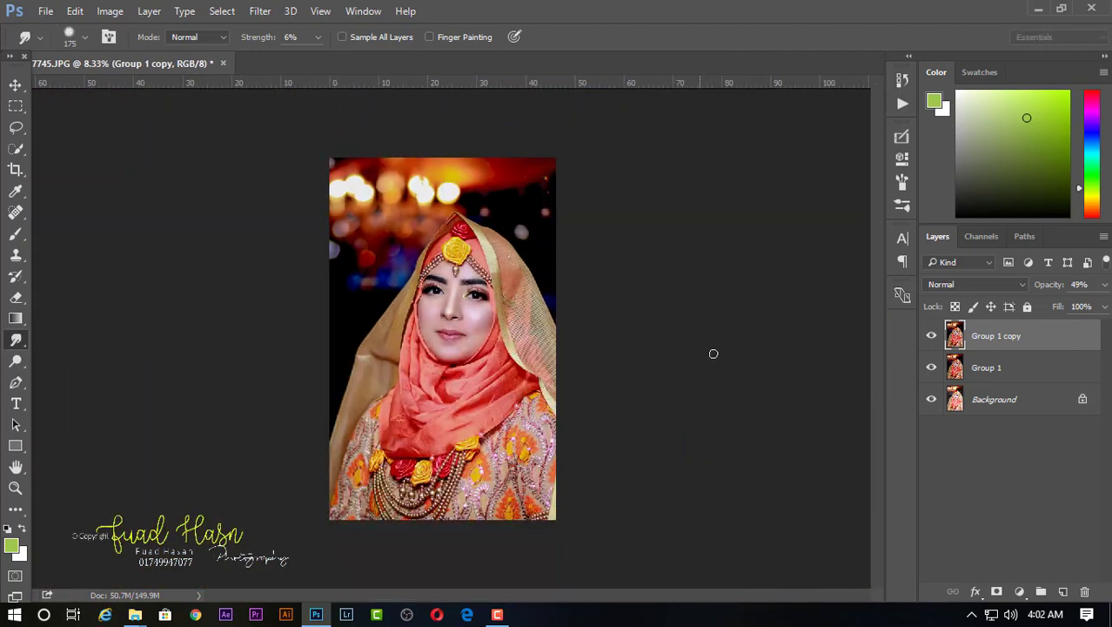
pyautogui.scroll(1, 481, 366)
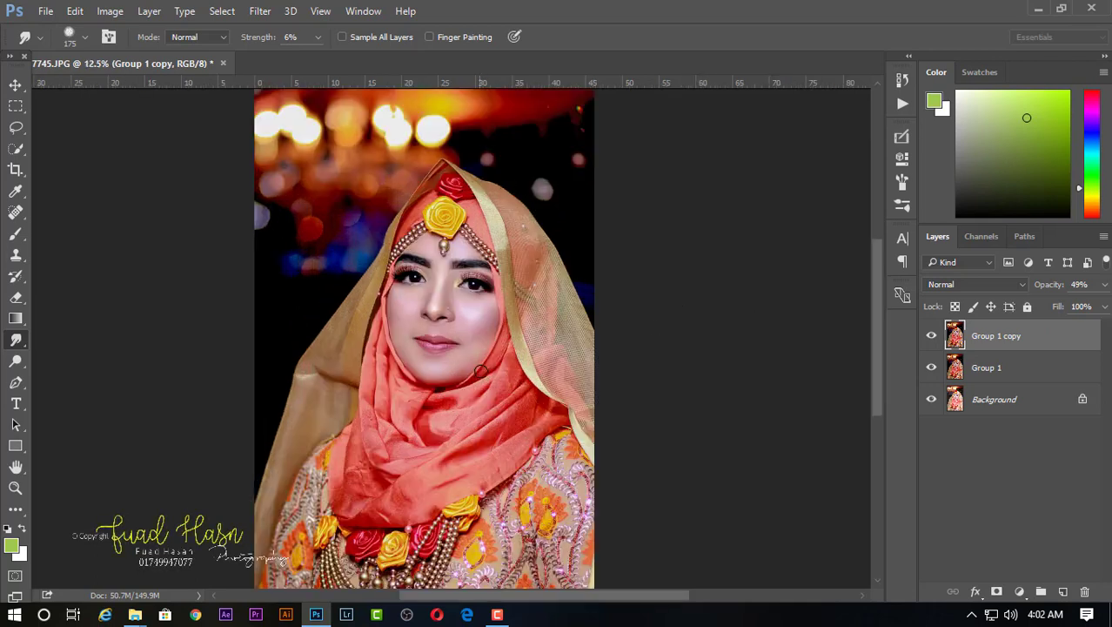
pyautogui.click(931, 336)
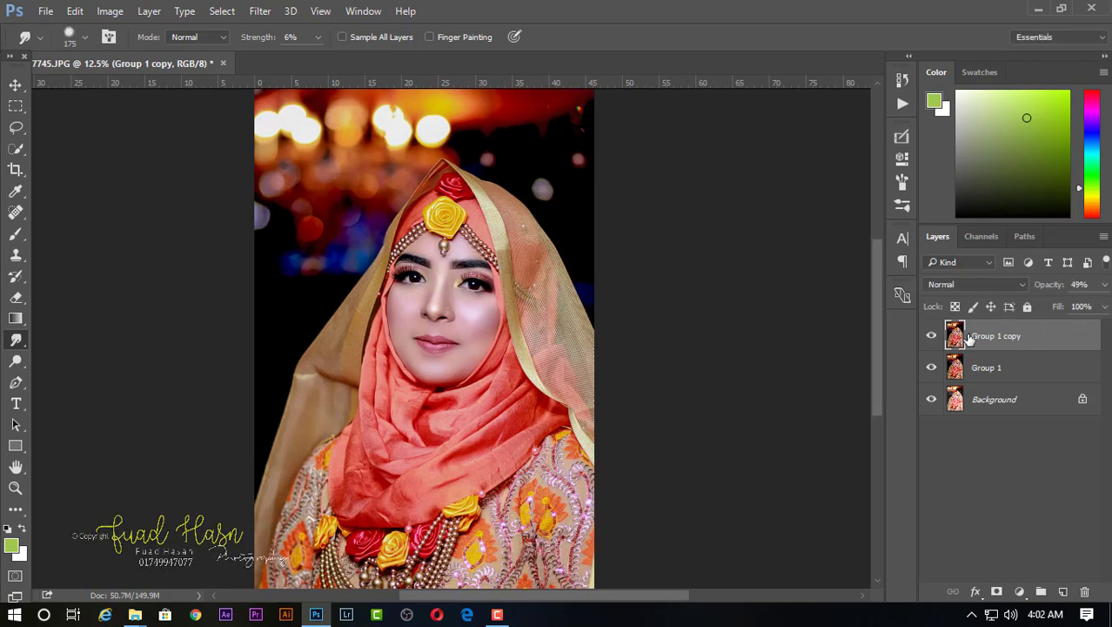
pyautogui.click(935, 340)
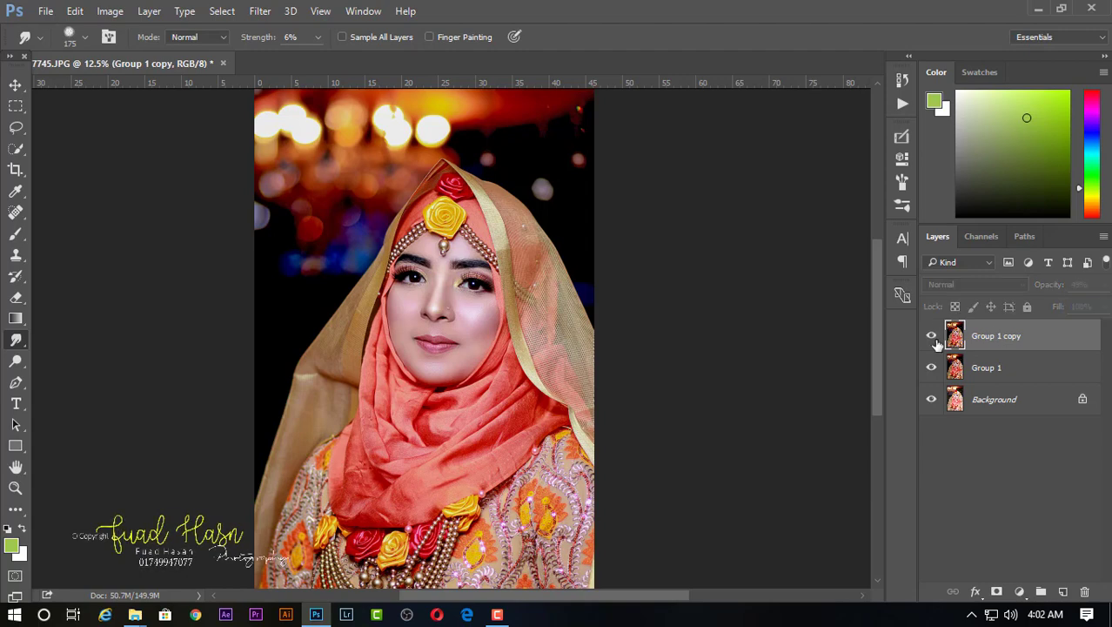
pyautogui.click(933, 338)
pyautogui.hotkey('ctrl', '-')
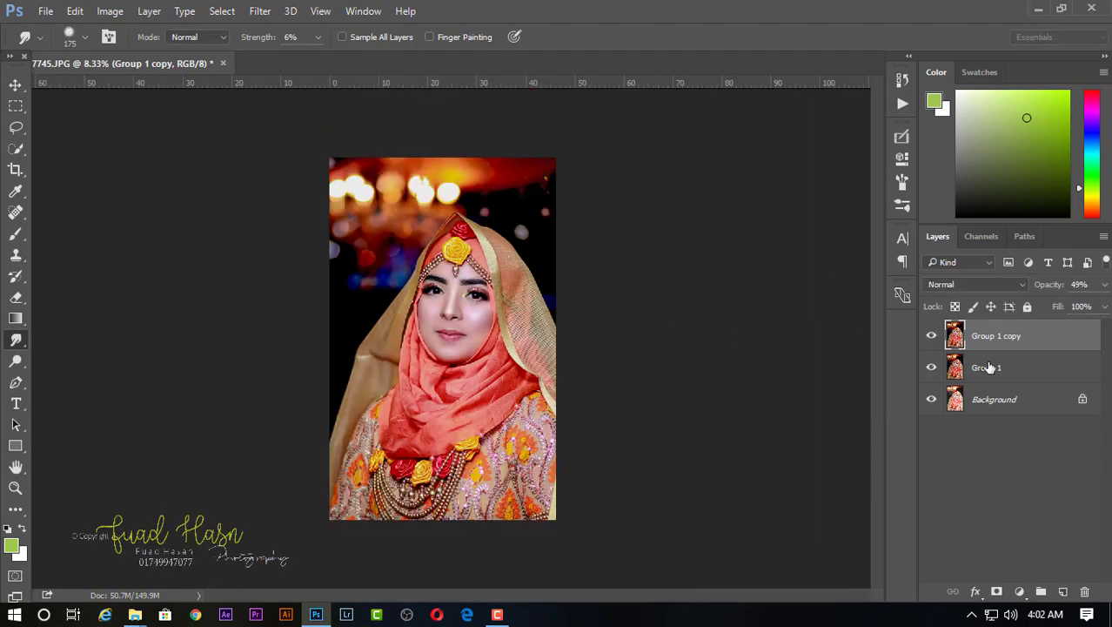
pyautogui.rightClick(989, 367)
pyautogui.click(688, 552)
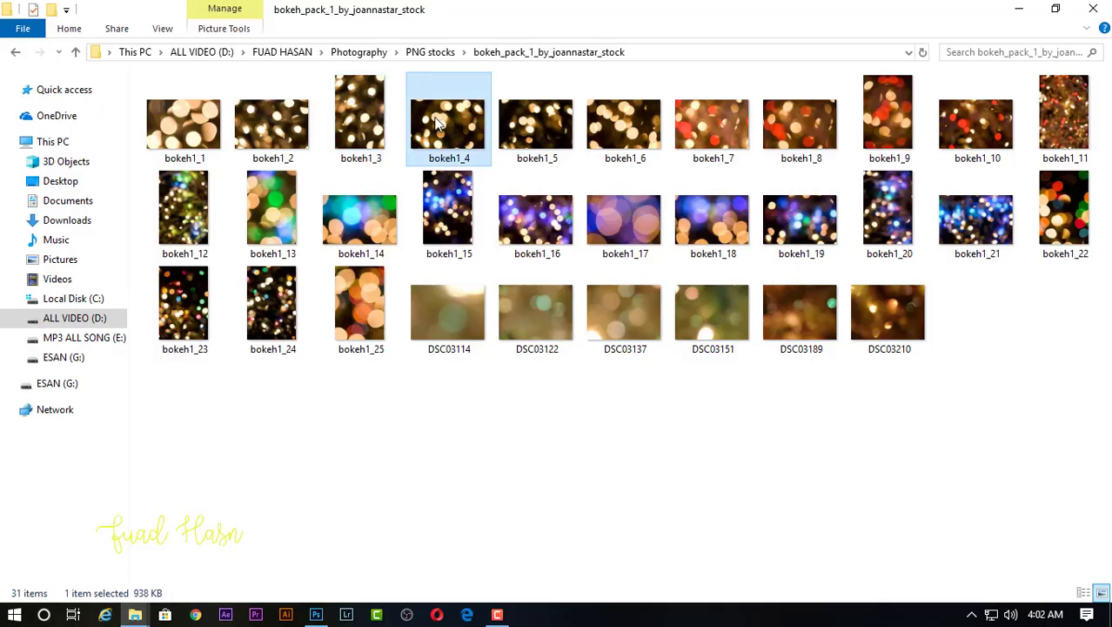
# - Drag bokeh1_4 from the bokeh_pack folder in File Explorer onto the Photoshop canvas
pyautogui.moveTo(437, 125); pyautogui.dragTo(505, 150)
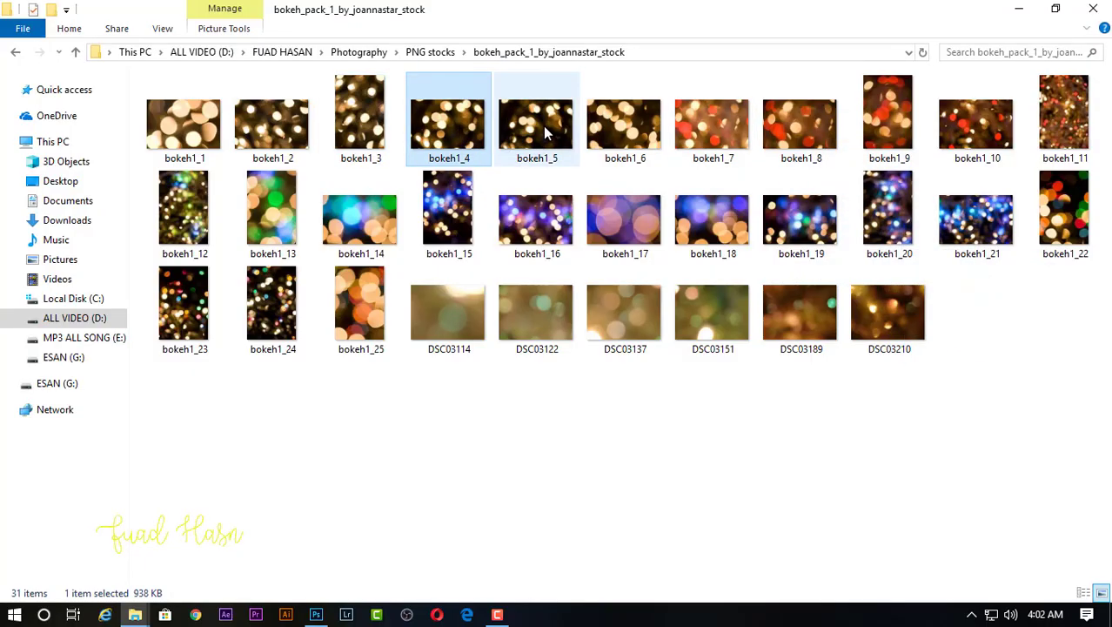
pyautogui.moveTo(505, 150)
pyautogui.mouseDown()
pyautogui.moveTo(325, 617)
pyautogui.moveTo(379, 500)
pyautogui.mouseUp()
pyautogui.moveTo(404, 440)
pyautogui.mouseDown()
pyautogui.moveTo(461, 378)
pyautogui.moveTo(639, 551)
pyautogui.mouseUp()
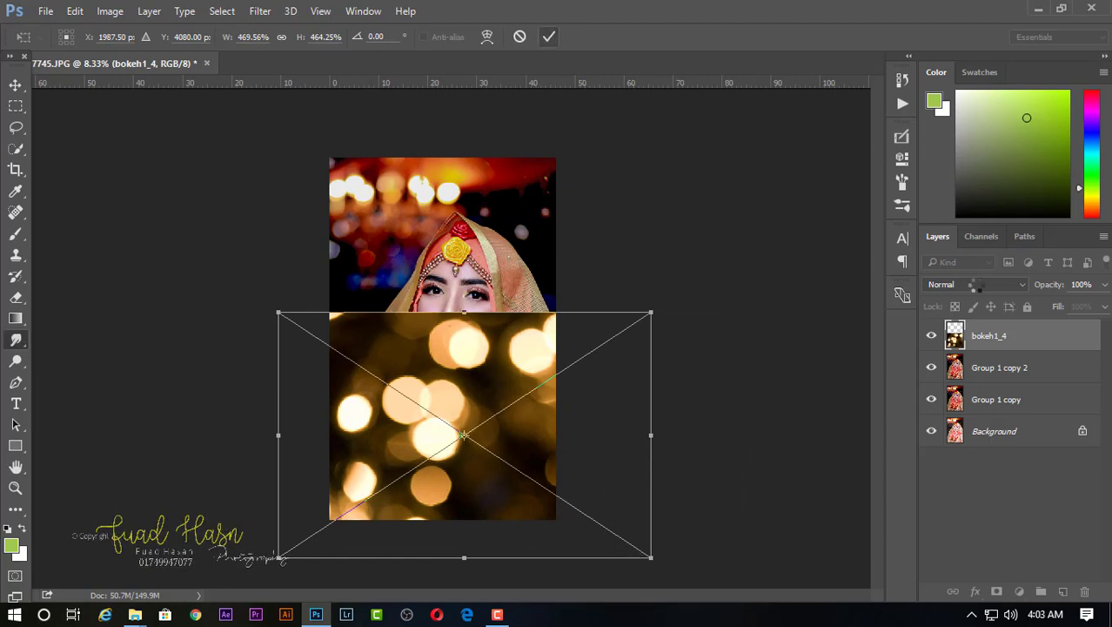
# - Commit the bokeh1_4 placement, set its blend mode to Screen, and rasterize the layer
pyautogui.click(549, 37)
pyautogui.click(975, 284)
pyautogui.click(971, 396)
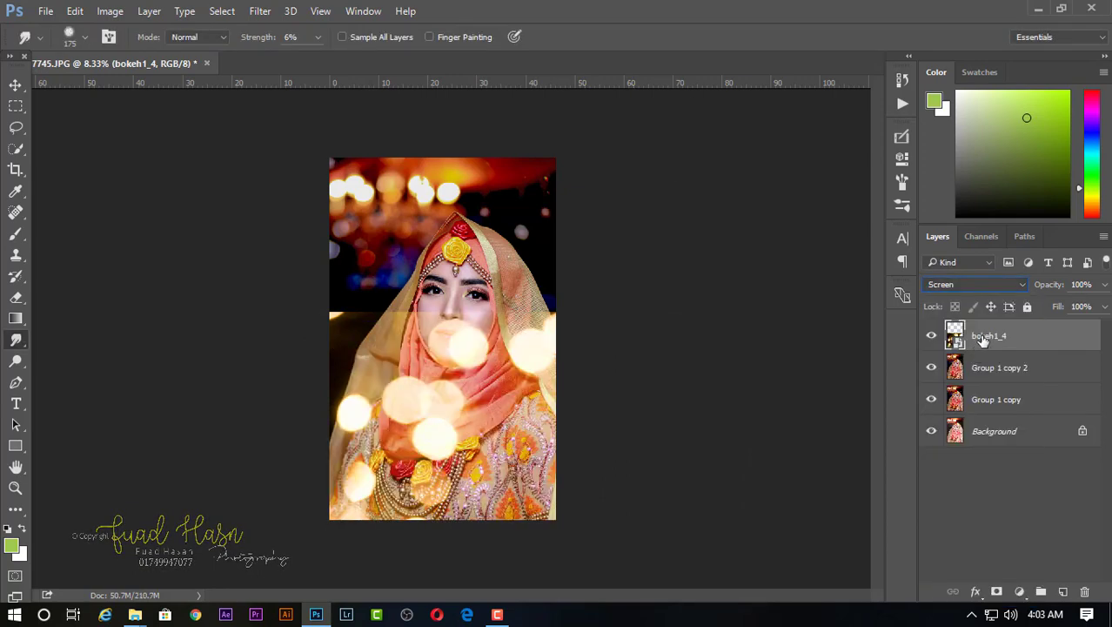
pyautogui.rightClick(982, 340)
pyautogui.click(715, 366)
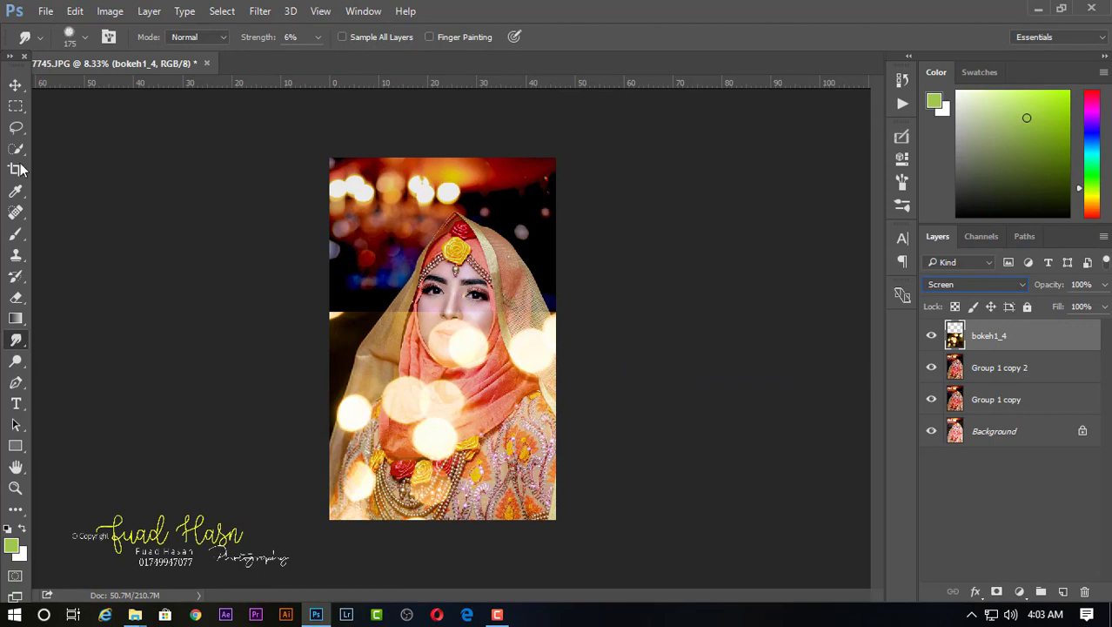
# - Move and resize the bokeh1_4 layer to cover the portrait's lower half
pyautogui.click(16, 85)
pyautogui.moveTo(401, 423); pyautogui.dragTo(462, 403)
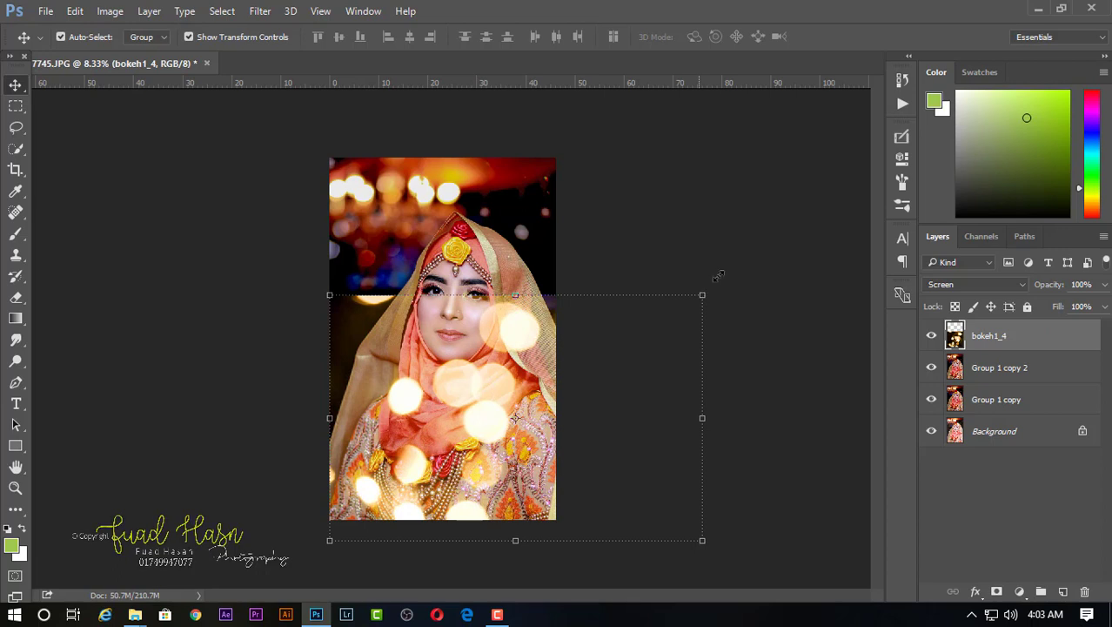
pyautogui.moveTo(712, 284); pyautogui.dragTo(707, 294)
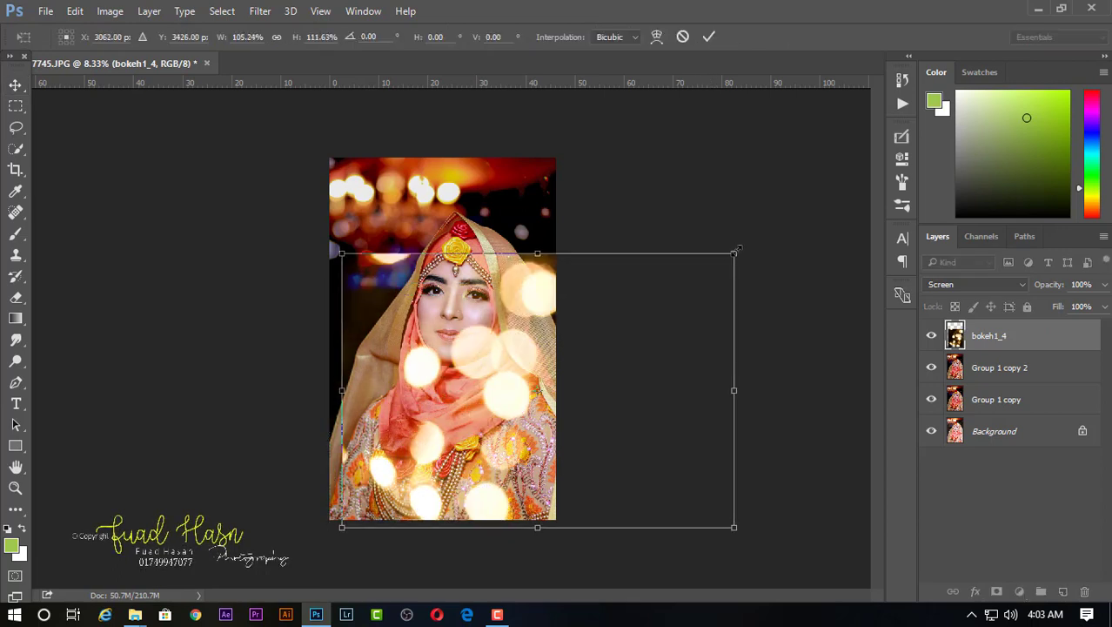
pyautogui.moveTo(737, 251); pyautogui.dragTo(707, 288)
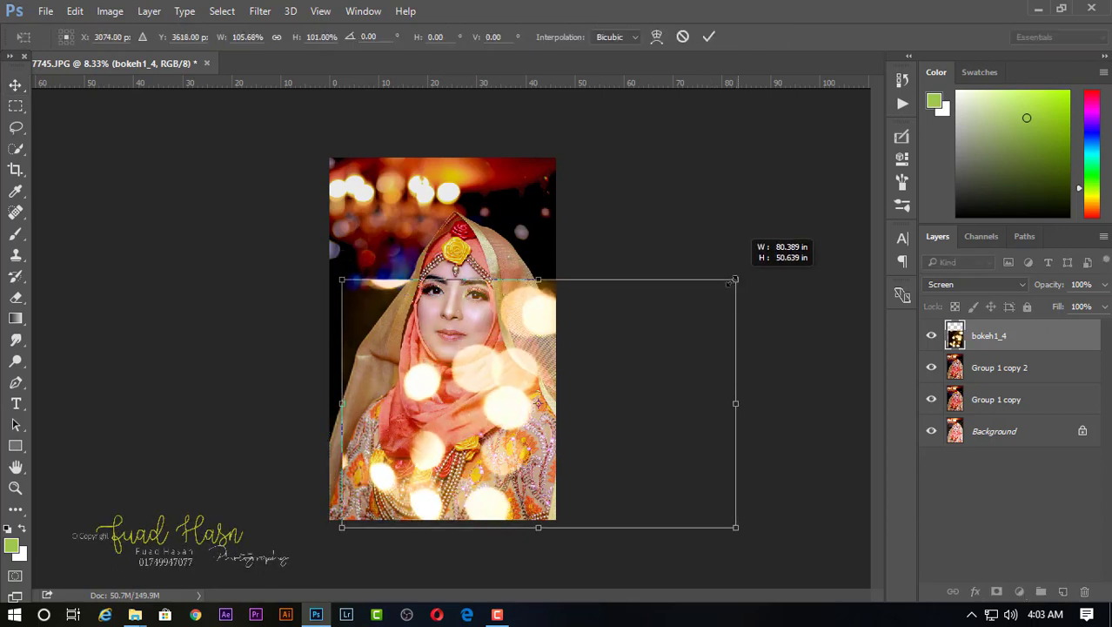
pyautogui.moveTo(606, 437); pyautogui.dragTo(571, 445)
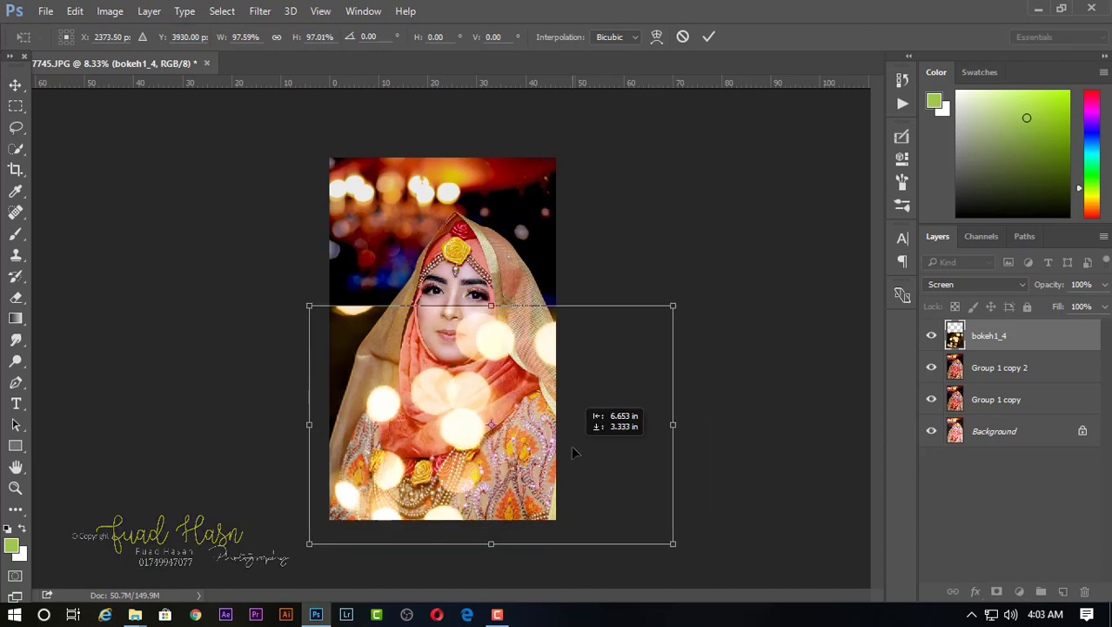
pyautogui.click(709, 36)
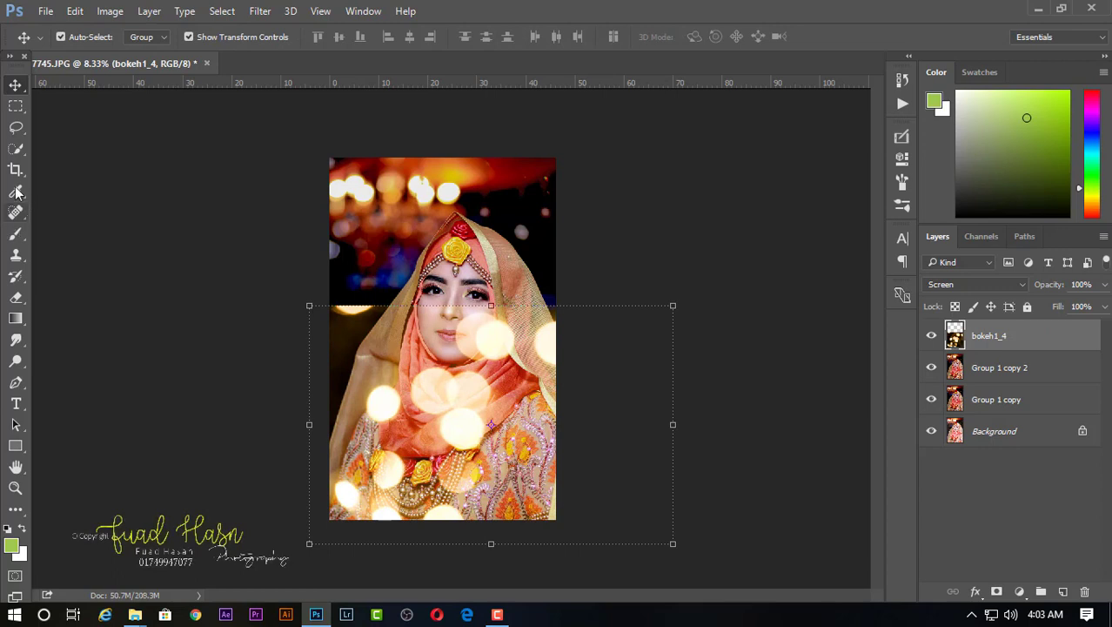
pyautogui.click(16, 127)
# - With a large Eraser at 100% opacity, erase the bokeh glow over the face and hijab
pyautogui.click(16, 297)
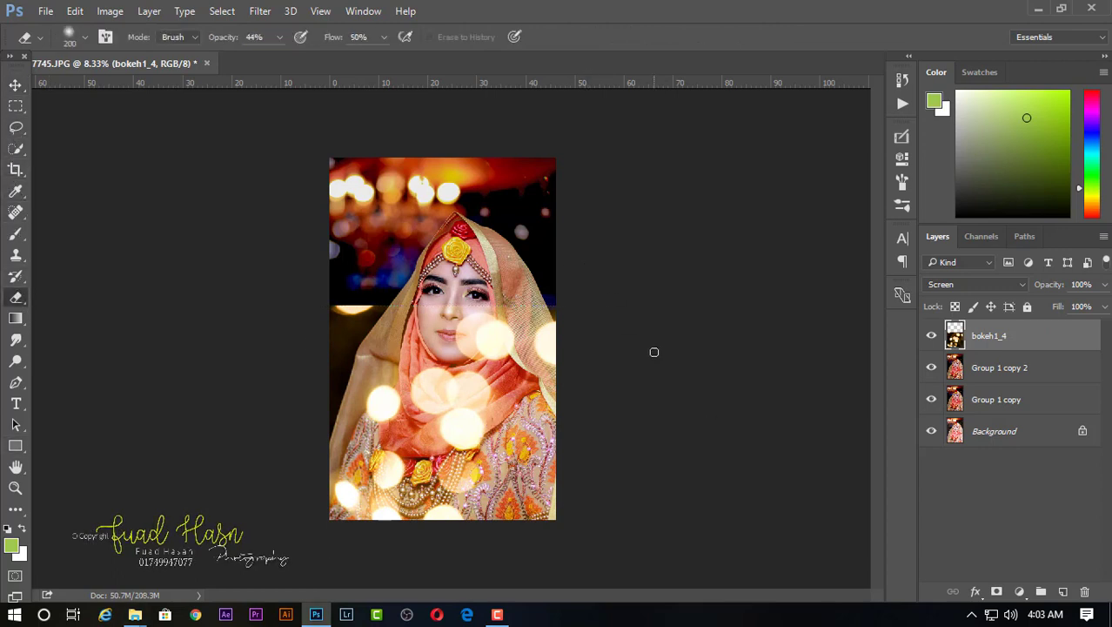
pyautogui.press(']')
pyautogui.press(']')
pyautogui.press(']')
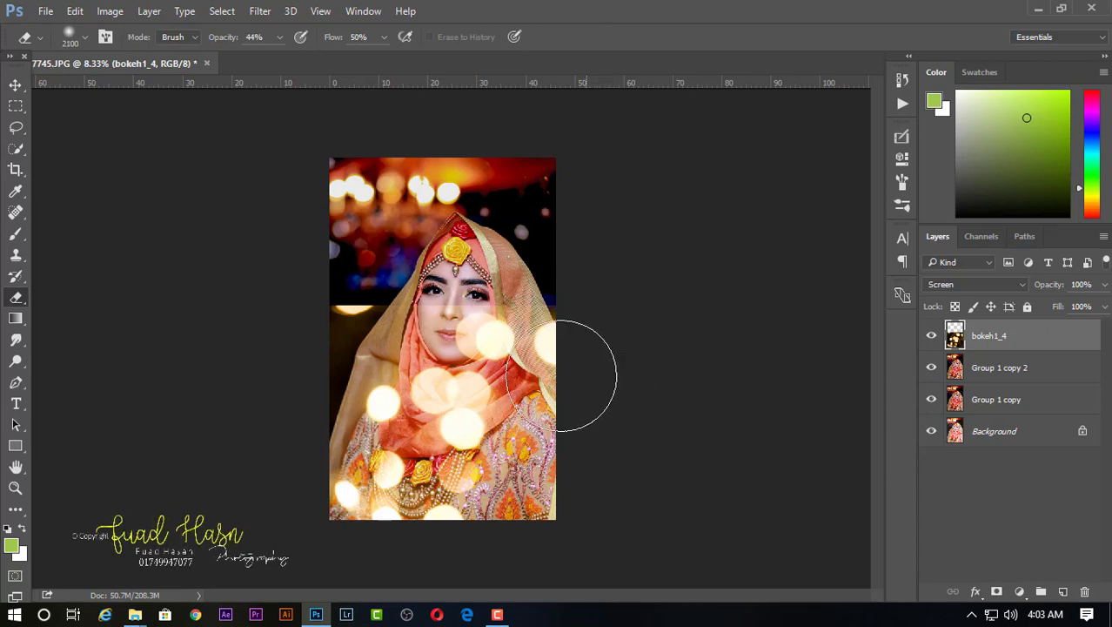
pyautogui.moveTo(508, 314); pyautogui.dragTo(474, 330)
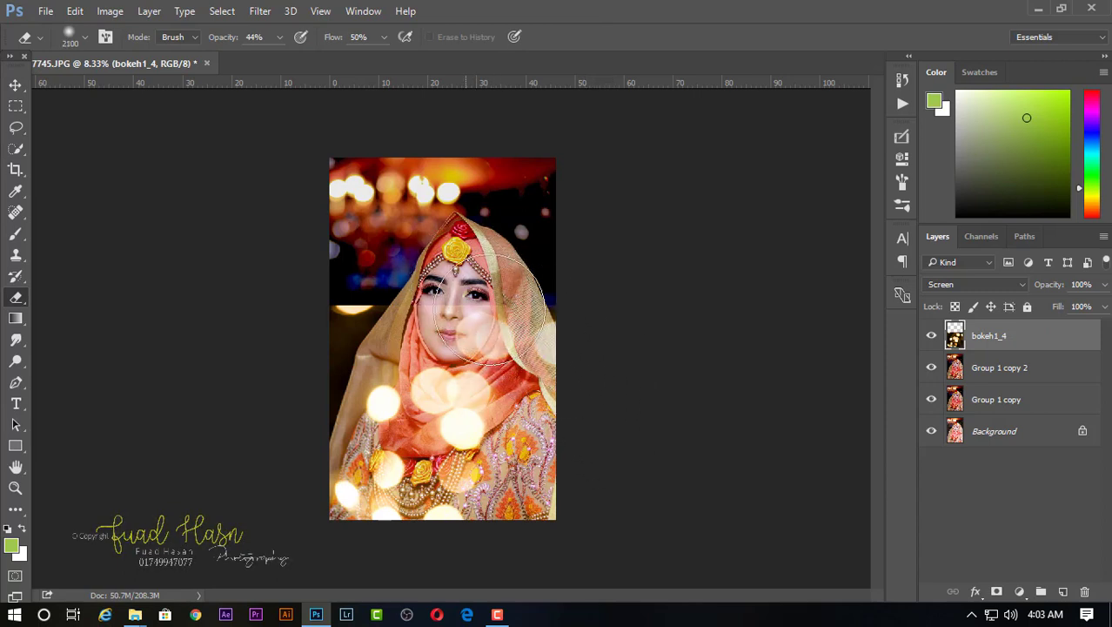
pyautogui.moveTo(215, 49); pyautogui.dragTo(397, 40)
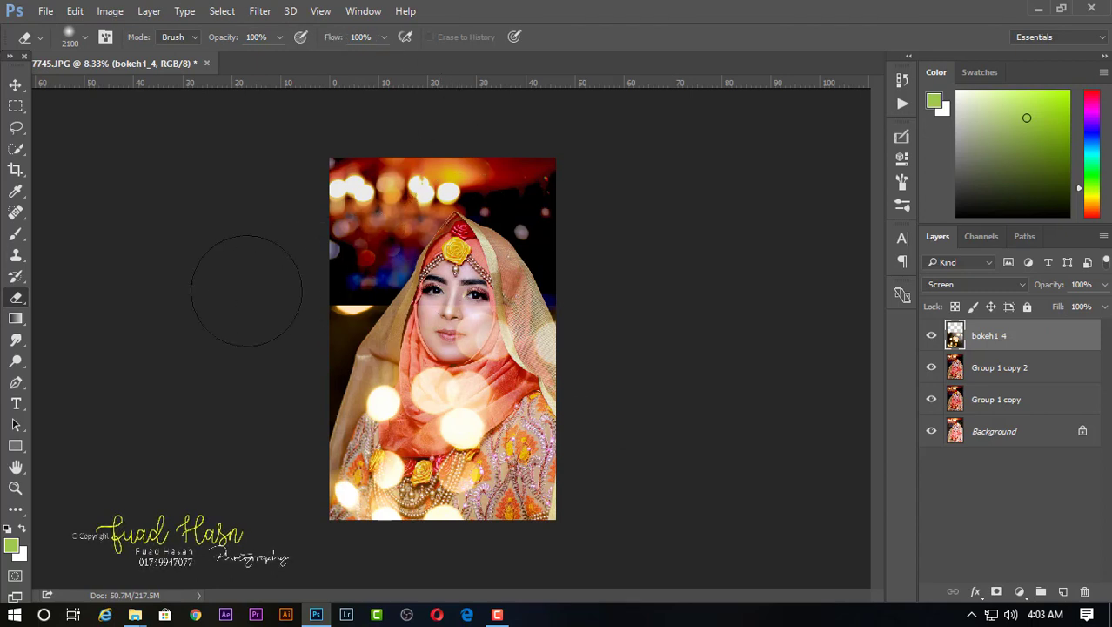
pyautogui.moveTo(261, 298)
pyautogui.mouseDown()
pyautogui.moveTo(477, 294)
pyautogui.moveTo(569, 329)
pyautogui.mouseUp()
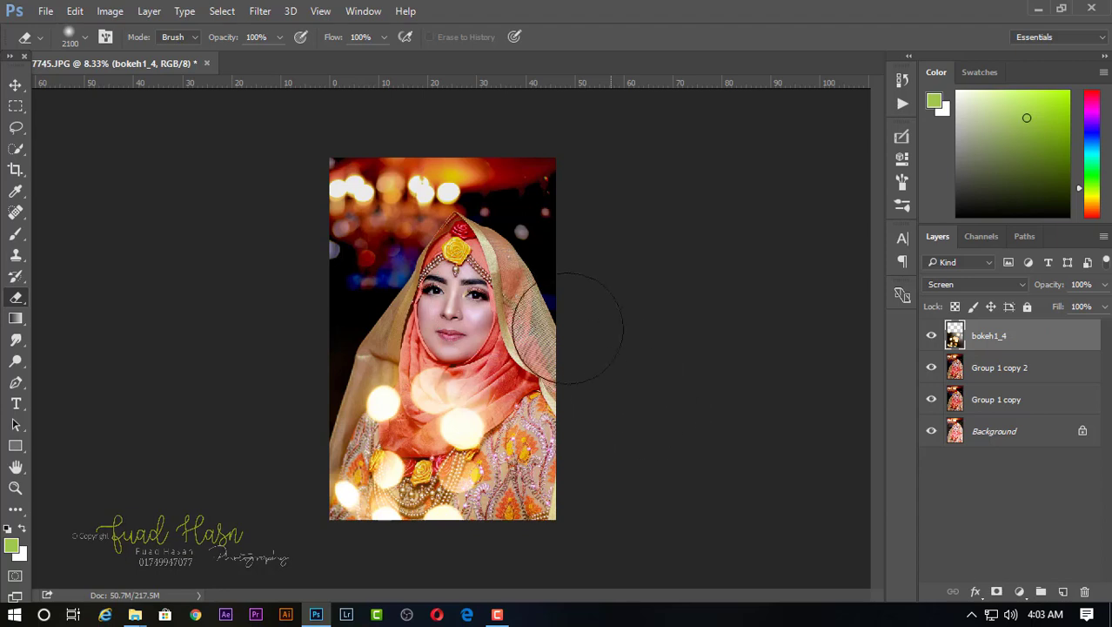
pyautogui.press(']')
pyautogui.press(']')
pyautogui.moveTo(454, 397); pyautogui.dragTo(470, 353)
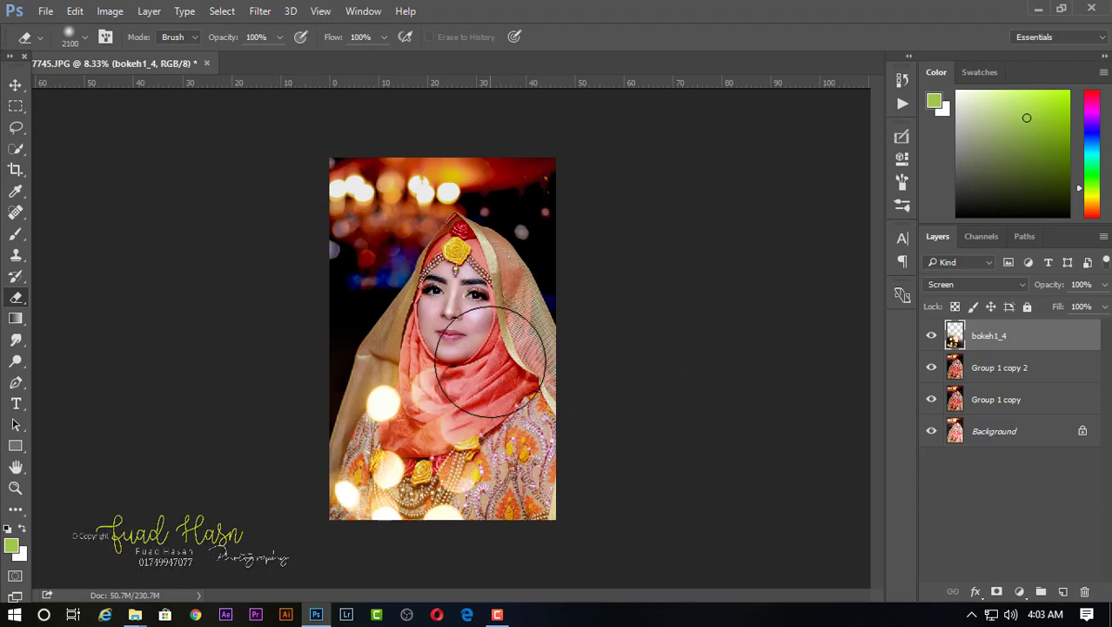
pyautogui.press(']')
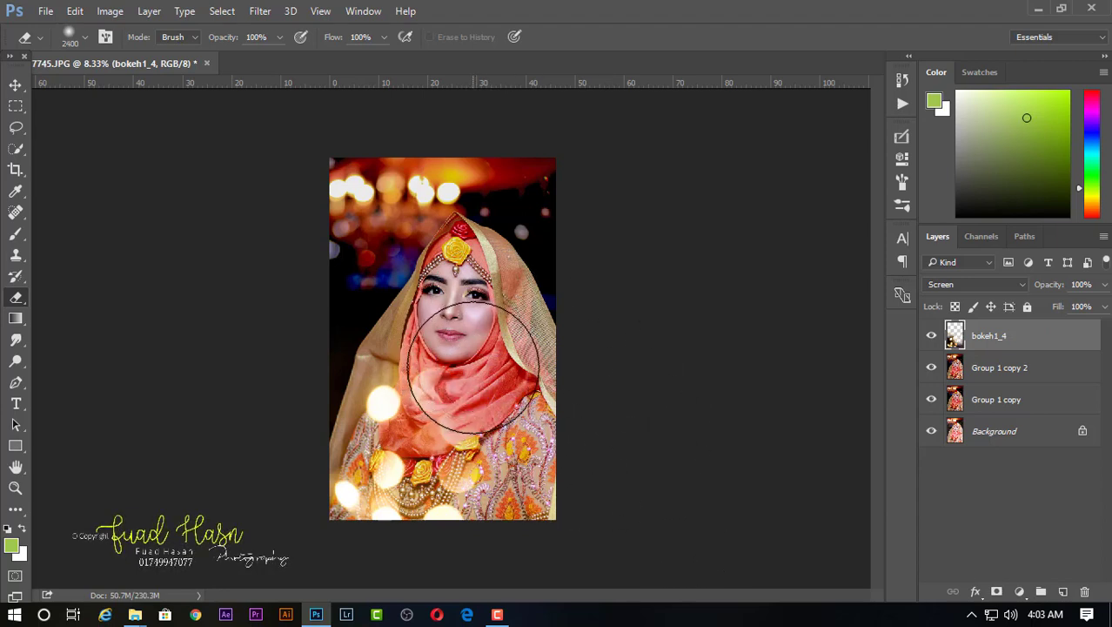
pyautogui.press('[')
pyautogui.press('[')
pyautogui.press('[')
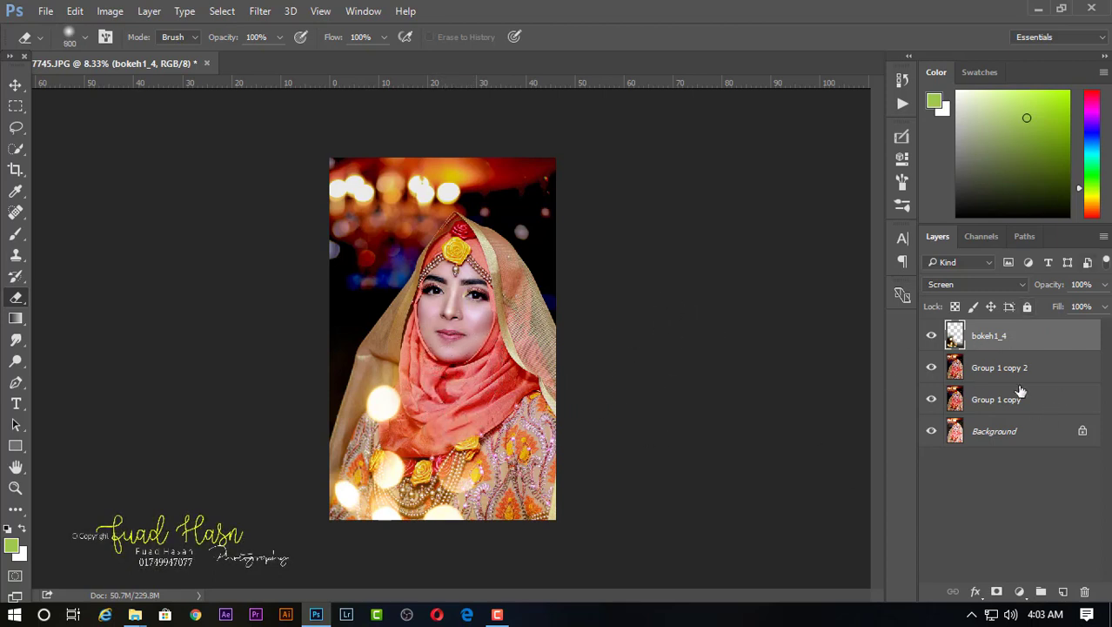
# - Duplicate the bokeh1_4 layer and rotate the copy nearly upside down
pyautogui.moveTo(1024, 341); pyautogui.dragTo(1062, 591)
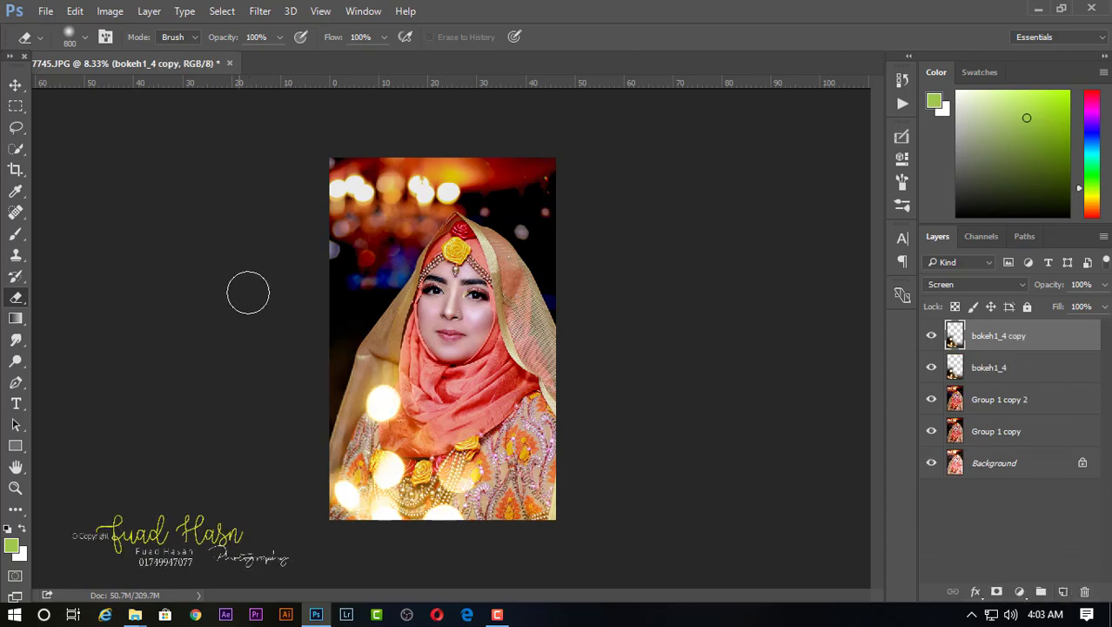
pyautogui.click(15, 84)
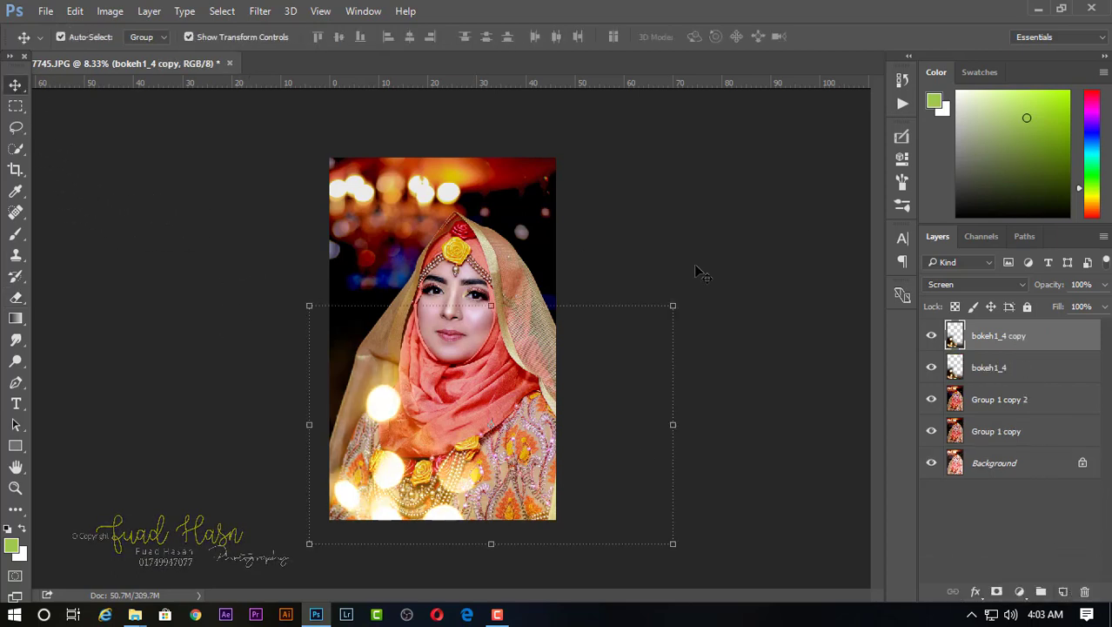
pyautogui.moveTo(683, 288)
pyautogui.mouseDown()
pyautogui.moveTo(758, 298)
pyautogui.moveTo(514, 585)
pyautogui.moveTo(179, 454)
pyautogui.moveTo(233, 522)
pyautogui.mouseUp()
pyautogui.moveTo(481, 467)
pyautogui.mouseDown()
pyautogui.moveTo(417, 475)
pyautogui.moveTo(460, 499)
pyautogui.moveTo(484, 494)
pyautogui.mouseUp()
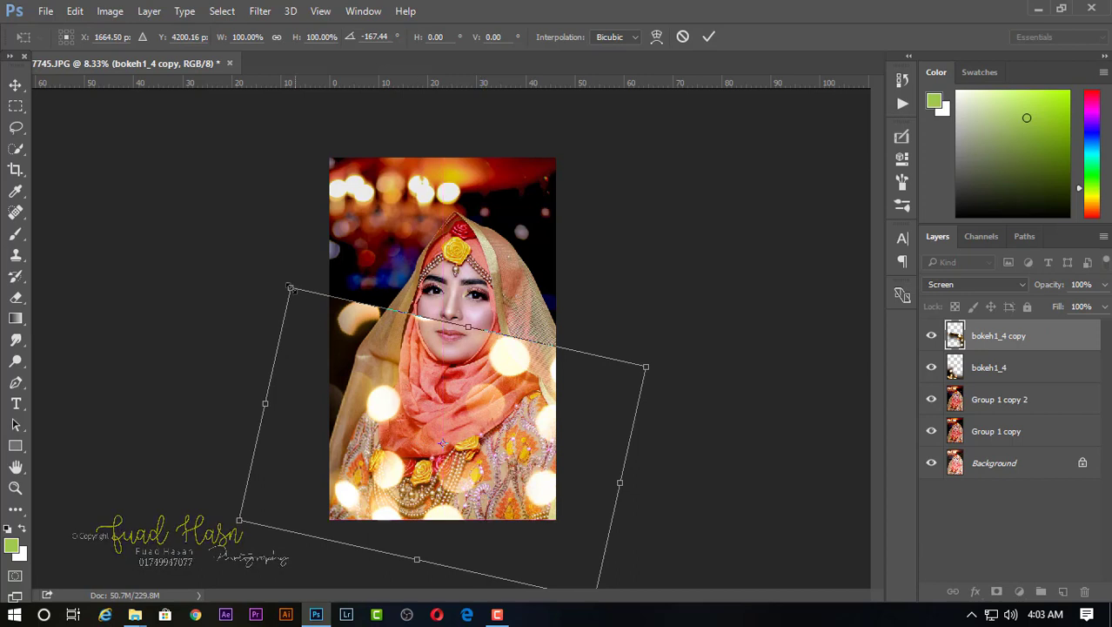
pyautogui.click(707, 38)
# - Erase the bokeh1_4 copy from the face, the hijab's sides and the chest
pyautogui.press('e')
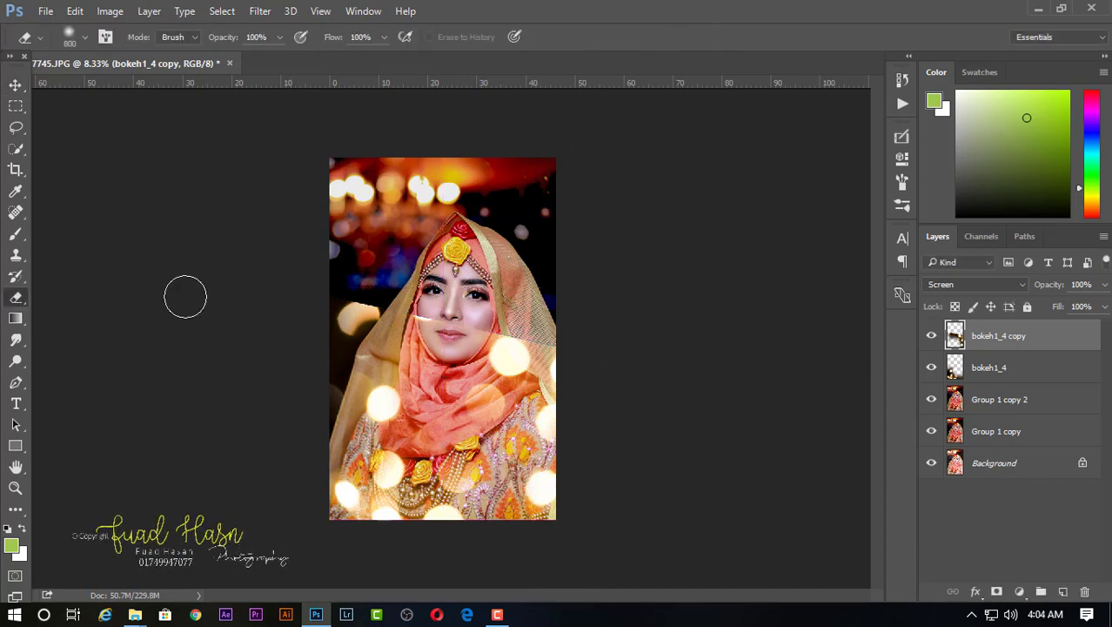
pyautogui.moveTo(459, 308); pyautogui.dragTo(524, 294)
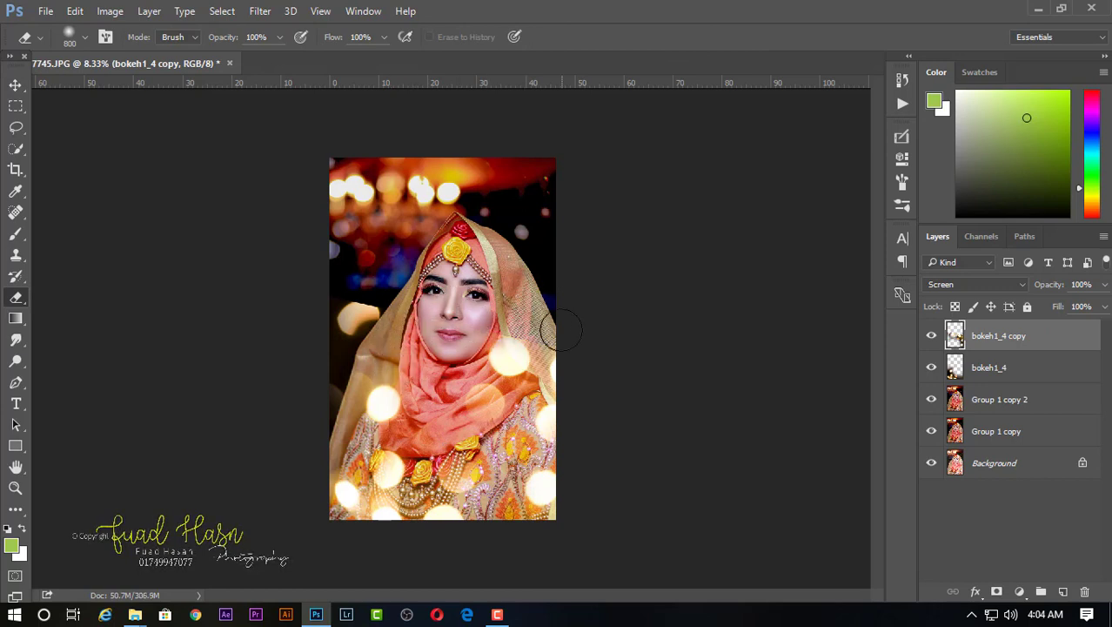
pyautogui.moveTo(539, 320); pyautogui.dragTo(354, 309)
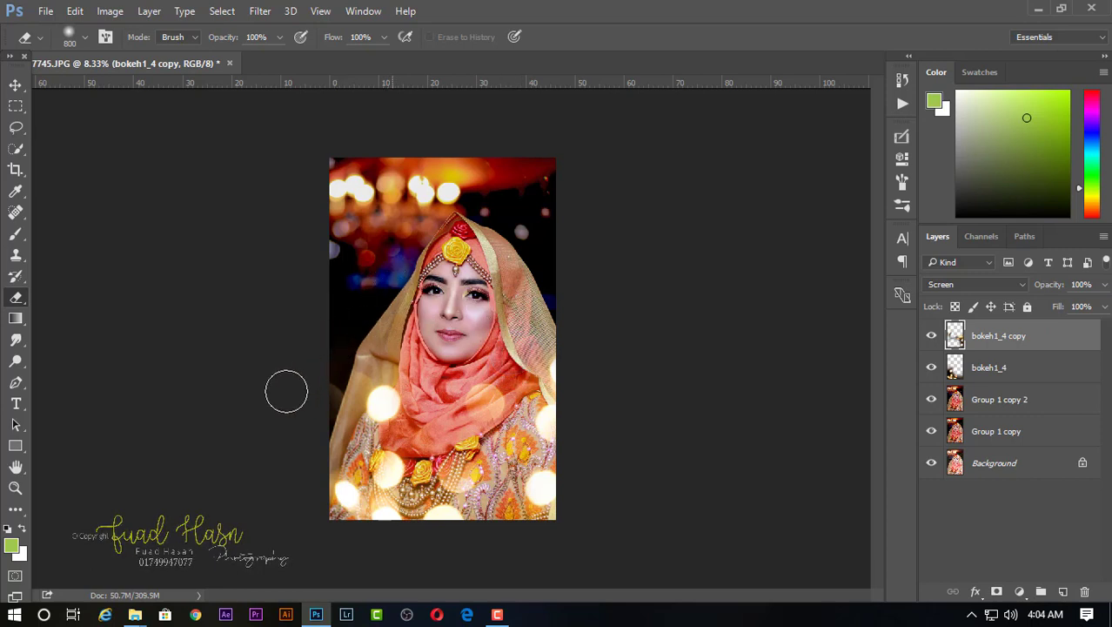
pyautogui.moveTo(377, 322); pyautogui.dragTo(406, 422)
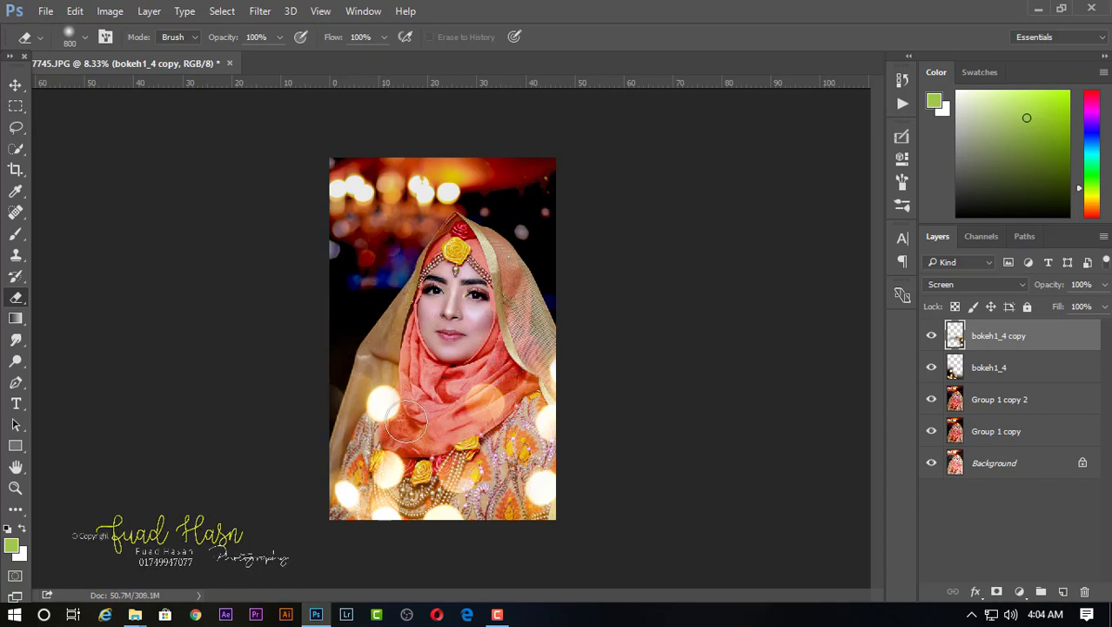
# - Select the bokeh1_4 layer and drag DSC03210 from the stock folder into the portrait
pyautogui.click(993, 372)
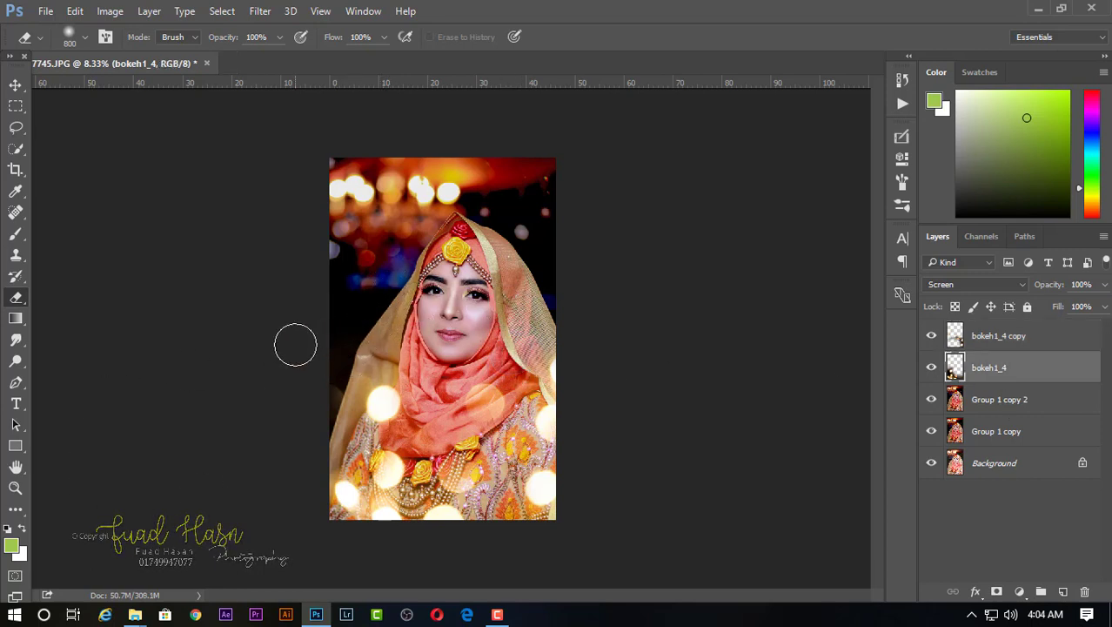
pyautogui.keyDown('alt'); pyautogui.click(604, 320); pyautogui.keyUp('alt')
pyautogui.keyDown('alt'); pyautogui.click(603, 319); pyautogui.keyUp('alt')
pyautogui.keyDown('ctrl'); pyautogui.click(509, 289); pyautogui.keyUp('ctrl')
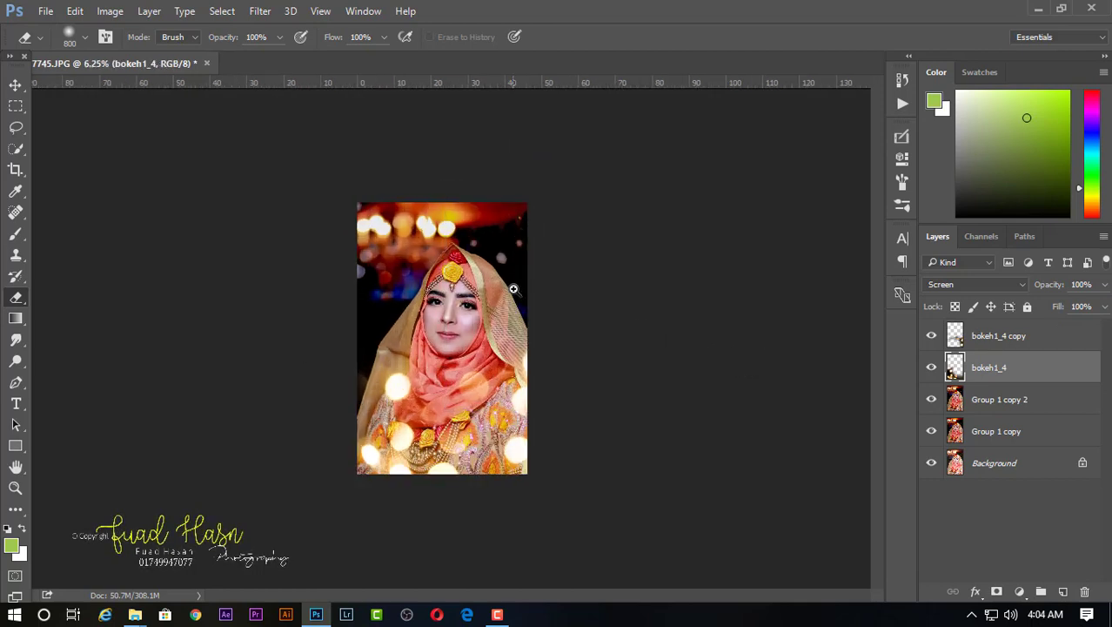
pyautogui.keyDown('ctrl'); pyautogui.click(1004, 414); pyautogui.keyUp('ctrl')
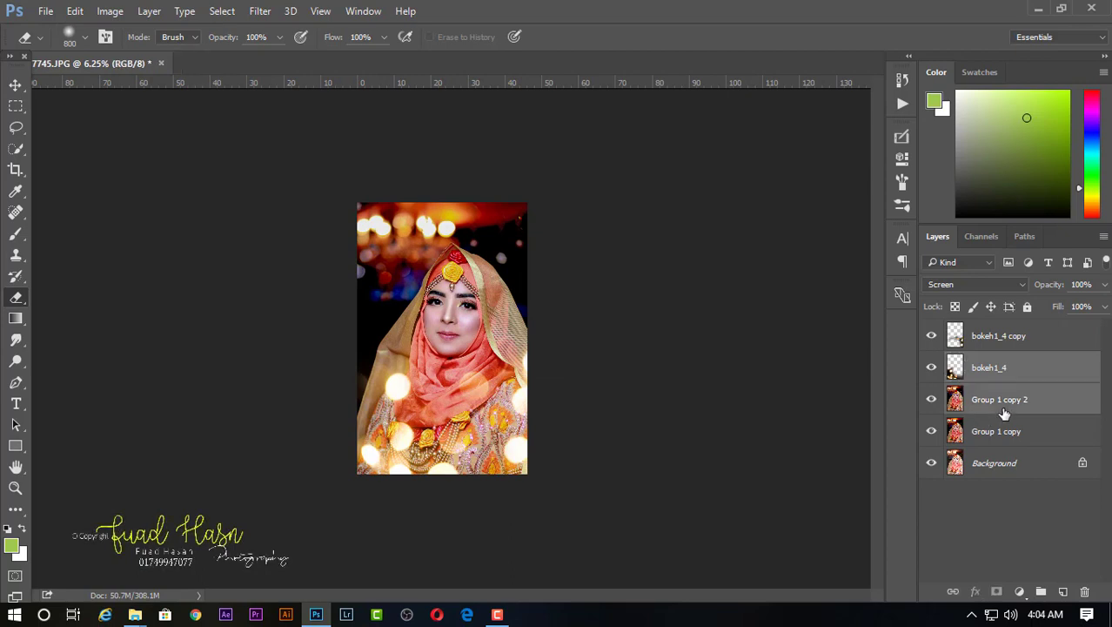
pyautogui.keyDown('ctrl'); pyautogui.click(1004, 338); pyautogui.keyUp('ctrl')
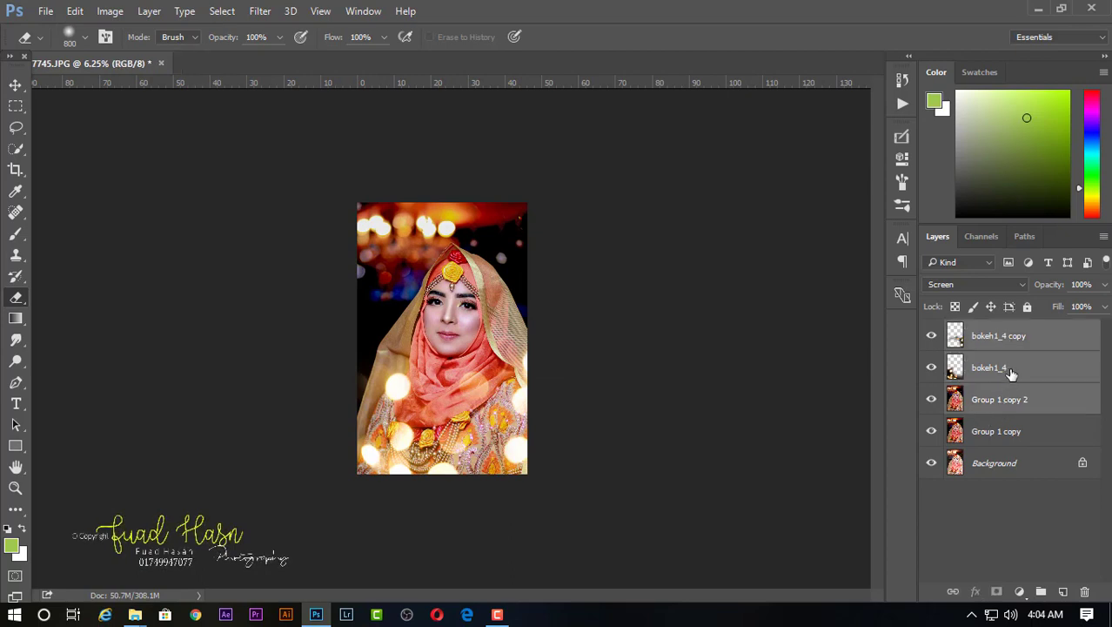
pyautogui.click(1009, 366)
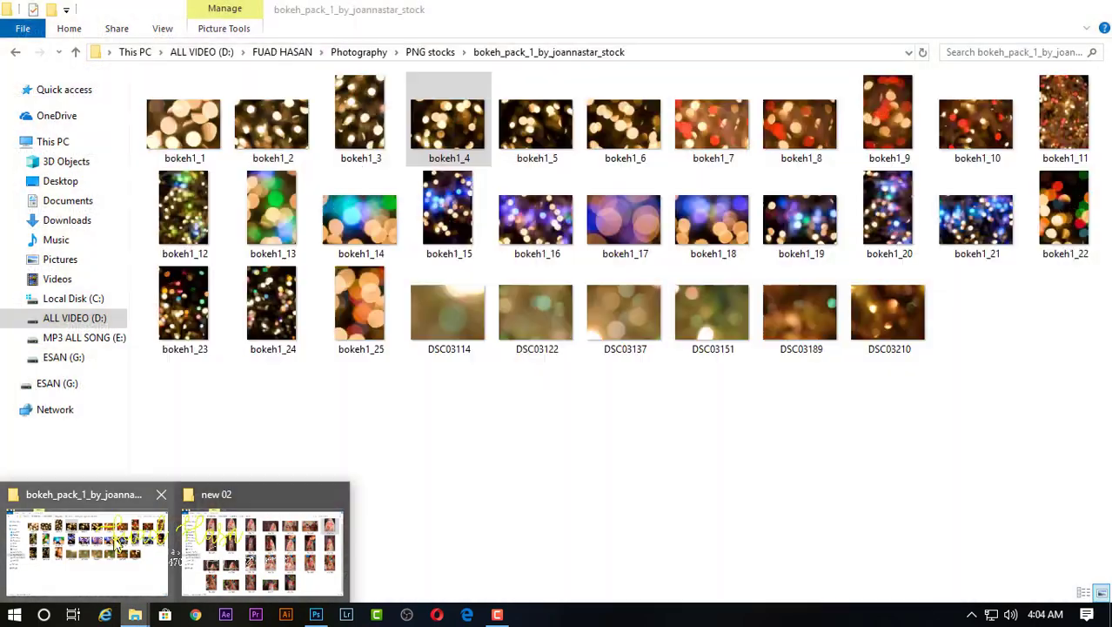
pyautogui.click(87, 557)
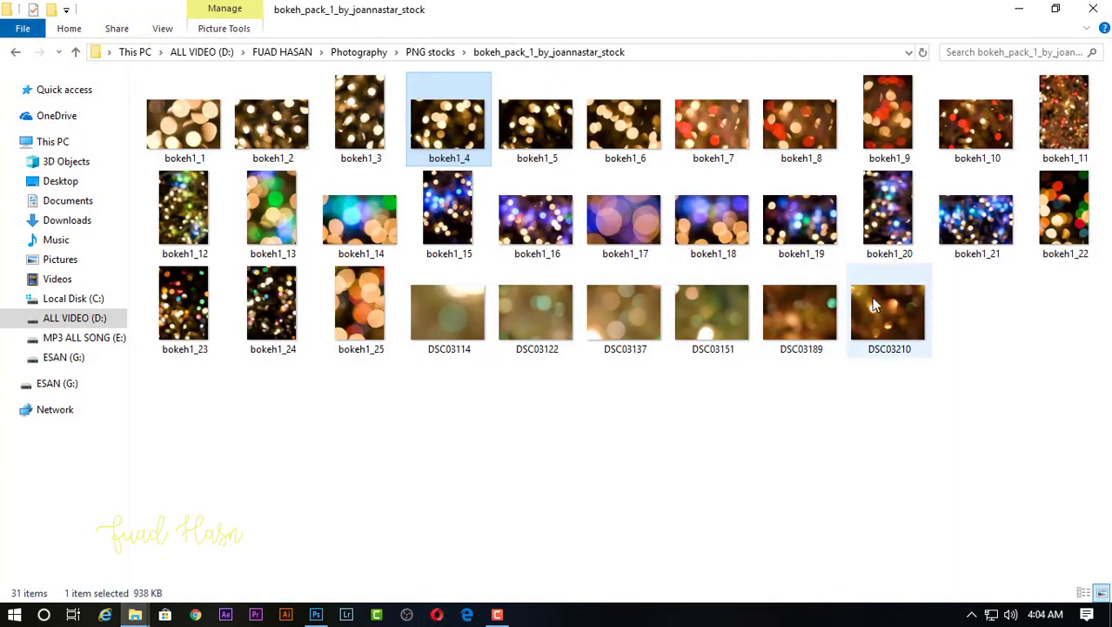
pyautogui.moveTo(901, 317); pyautogui.dragTo(320, 599)
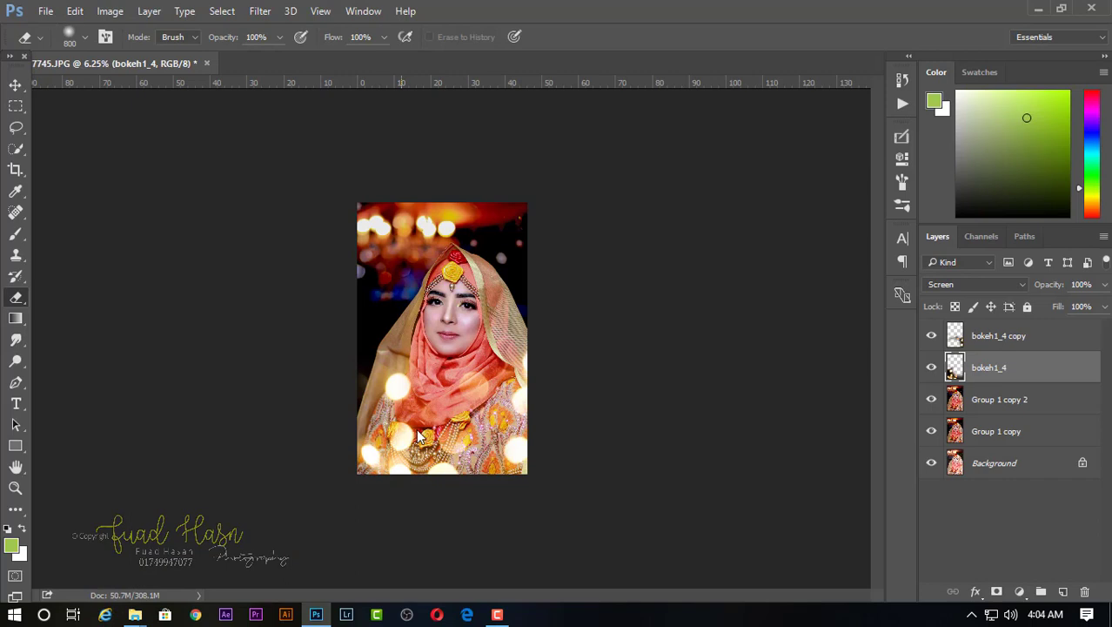
pyautogui.moveTo(320, 599)
pyautogui.mouseDown()
pyautogui.moveTo(484, 378)
pyautogui.moveTo(468, 344)
pyautogui.mouseUp()
# - Commit the placed DSC03210 photo and set its blend mode to Screen
pyautogui.click(549, 36)
pyautogui.click(975, 284)
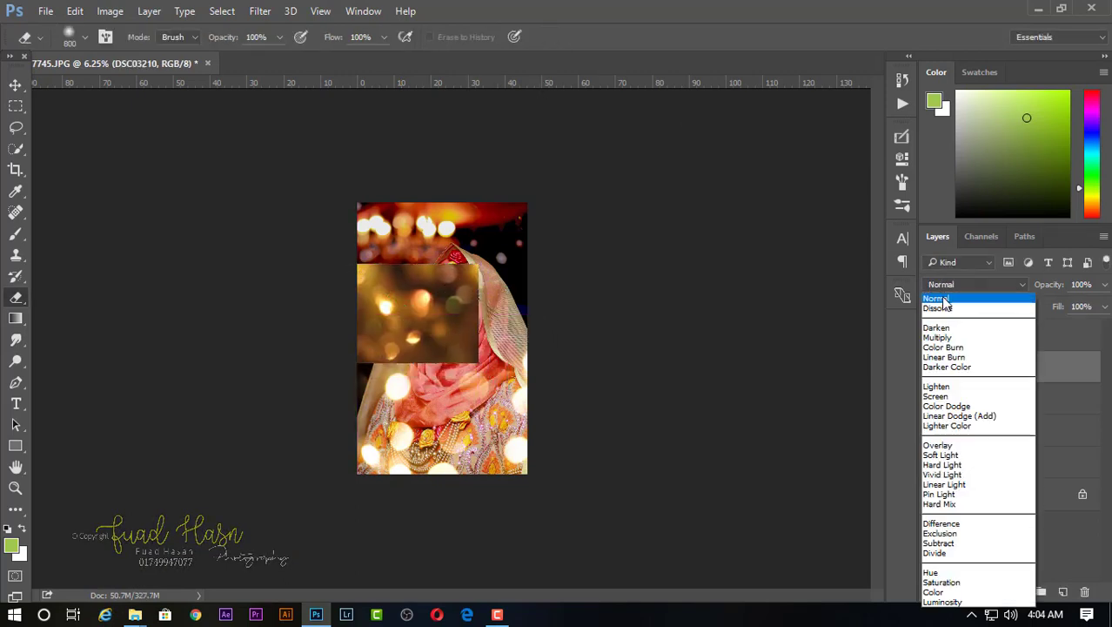
pyautogui.click(949, 398)
# - Enlarge DSC03210 over the whole portrait and confirm rasterizing when switching to the Eraser
pyautogui.click(15, 85)
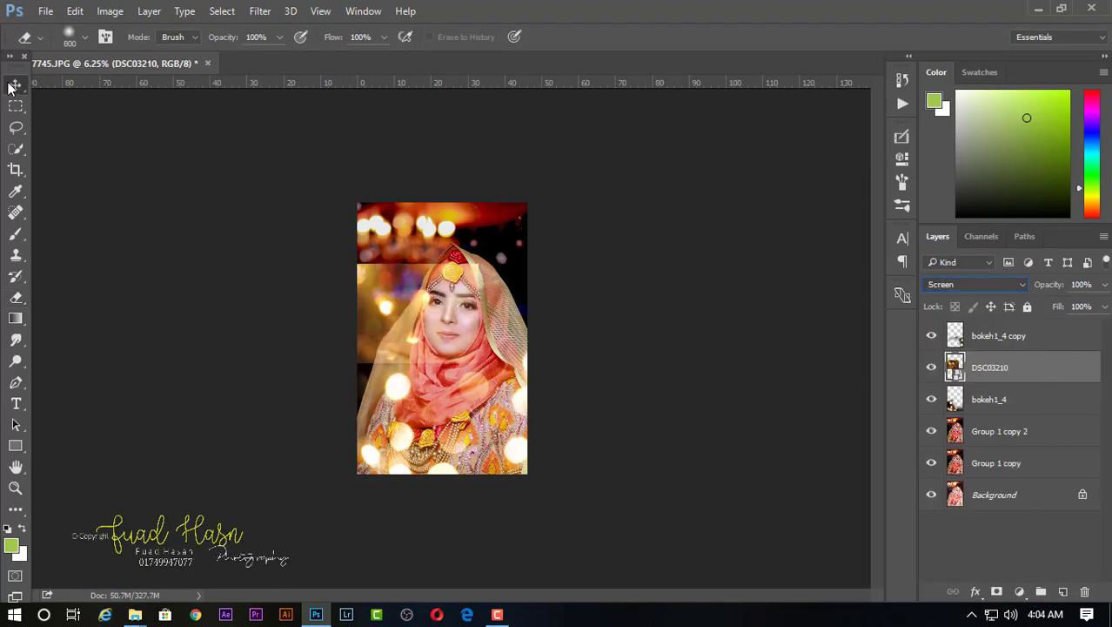
pyautogui.moveTo(481, 364); pyautogui.dragTo(677, 506)
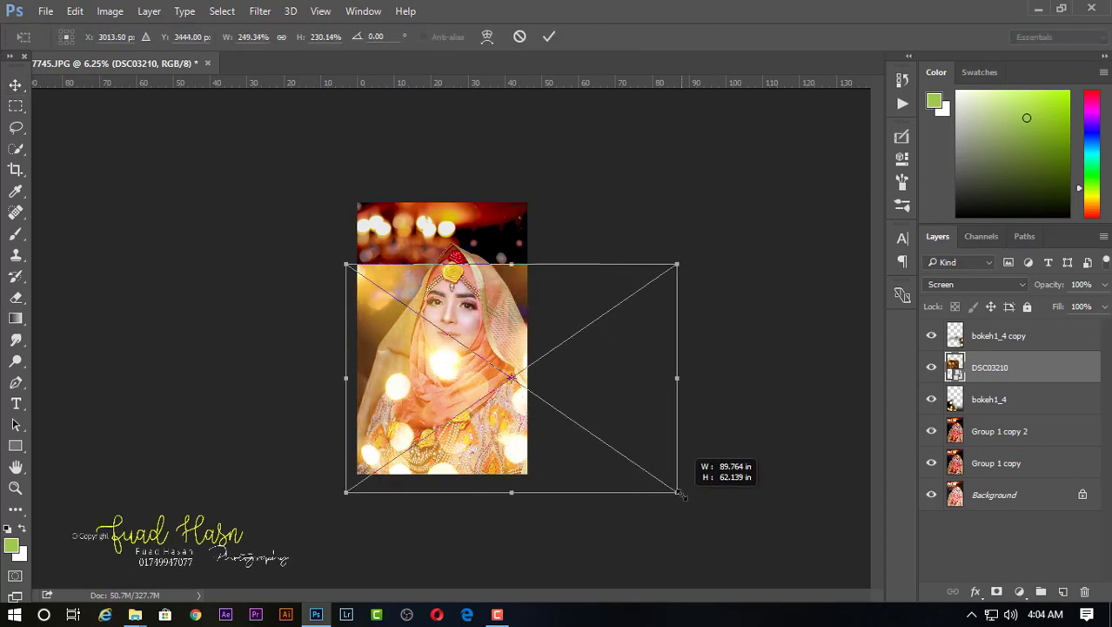
pyautogui.moveTo(647, 436)
pyautogui.mouseDown()
pyautogui.moveTo(624, 410)
pyautogui.moveTo(646, 455)
pyautogui.moveTo(688, 449)
pyautogui.moveTo(641, 428)
pyautogui.moveTo(614, 430)
pyautogui.mouseUp()
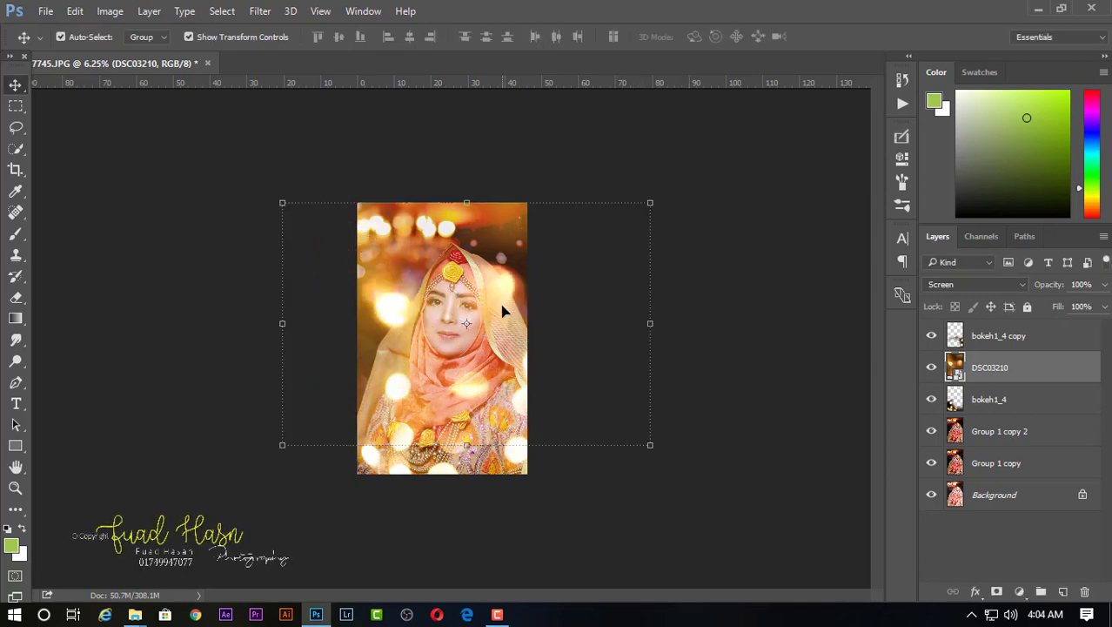
pyautogui.click(16, 298)
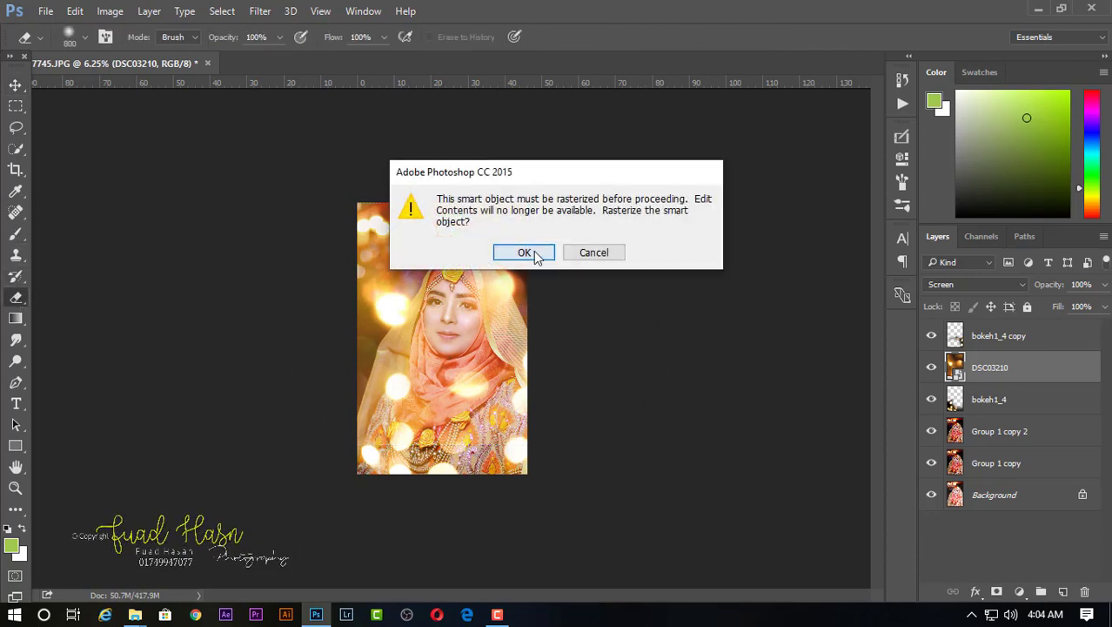
pyautogui.click(524, 252)
pyautogui.keyDown('ctrl'); pyautogui.click(445, 377); pyautogui.keyUp('ctrl')
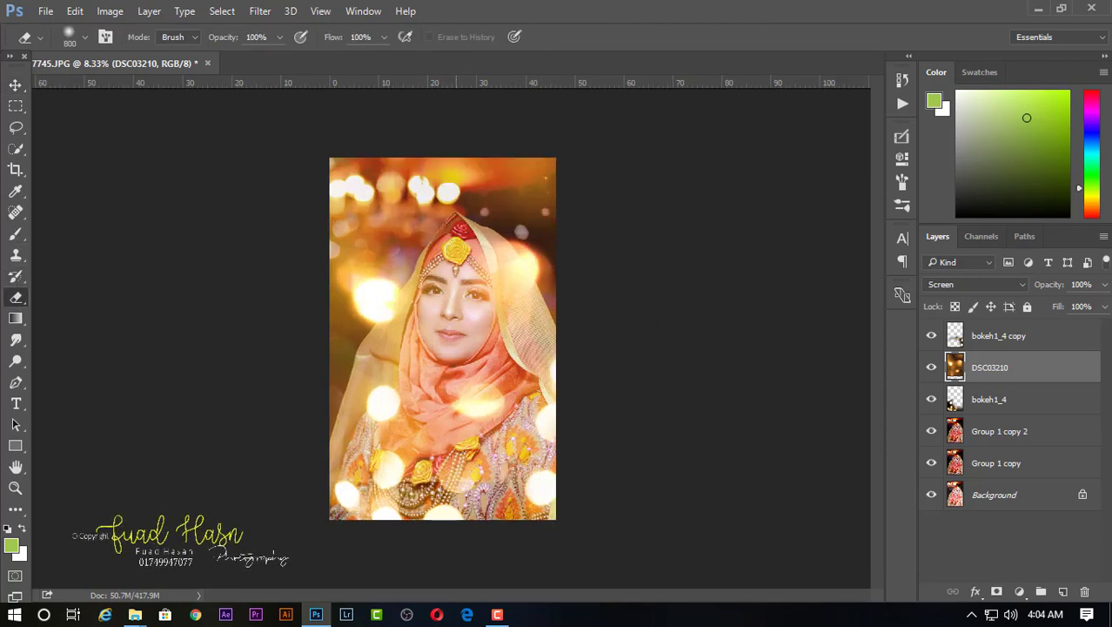
# - Enlarge the eraser and clear the DSC03210 glow from the face, chin, neck and neckline
pyautogui.press(']')
pyautogui.press(']')
pyautogui.press(']')
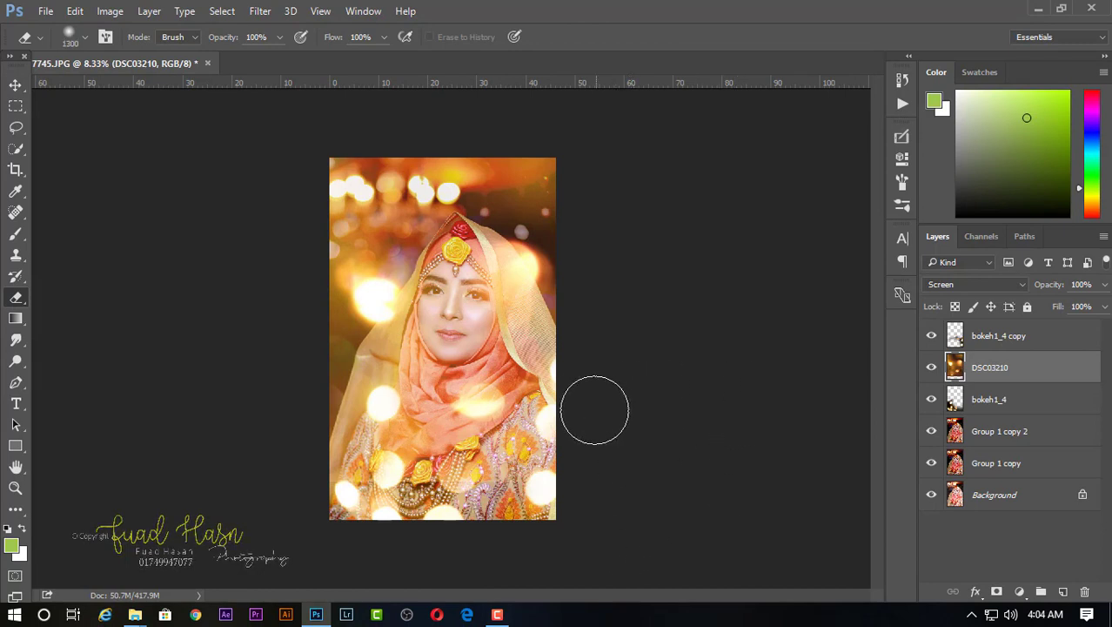
pyautogui.press(']')
pyautogui.press(']')
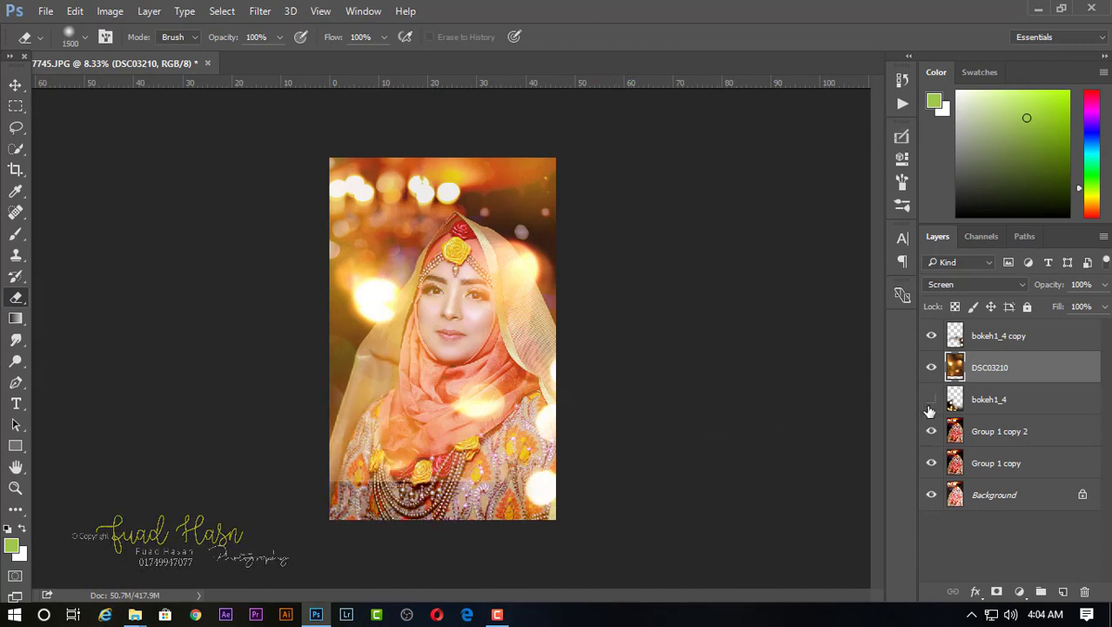
pyautogui.press(']')
pyautogui.press(']')
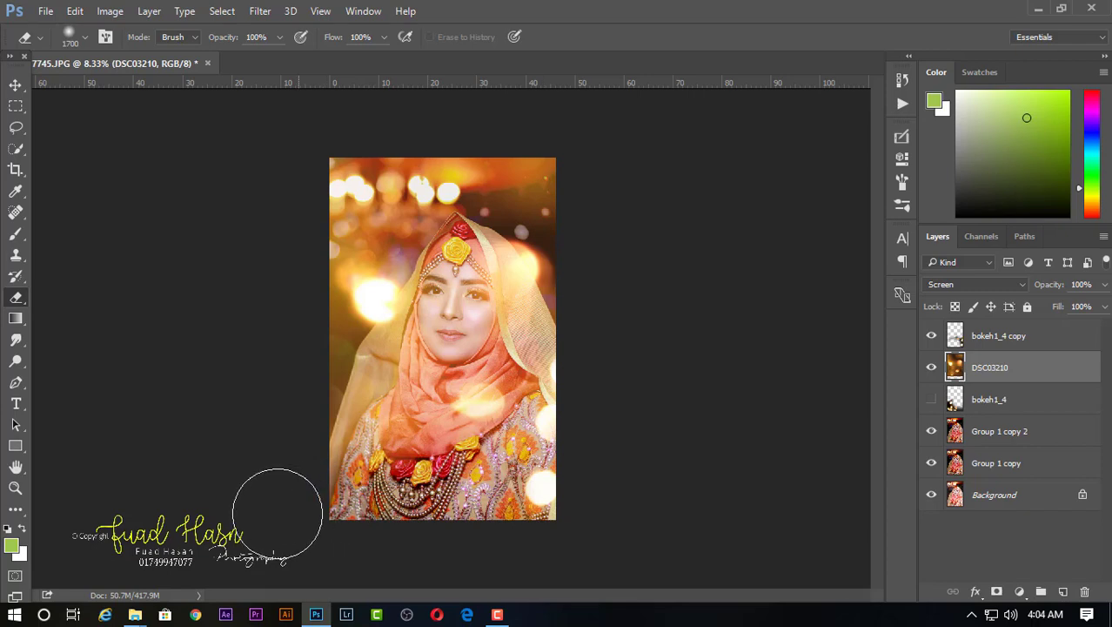
pyautogui.click(398, 426)
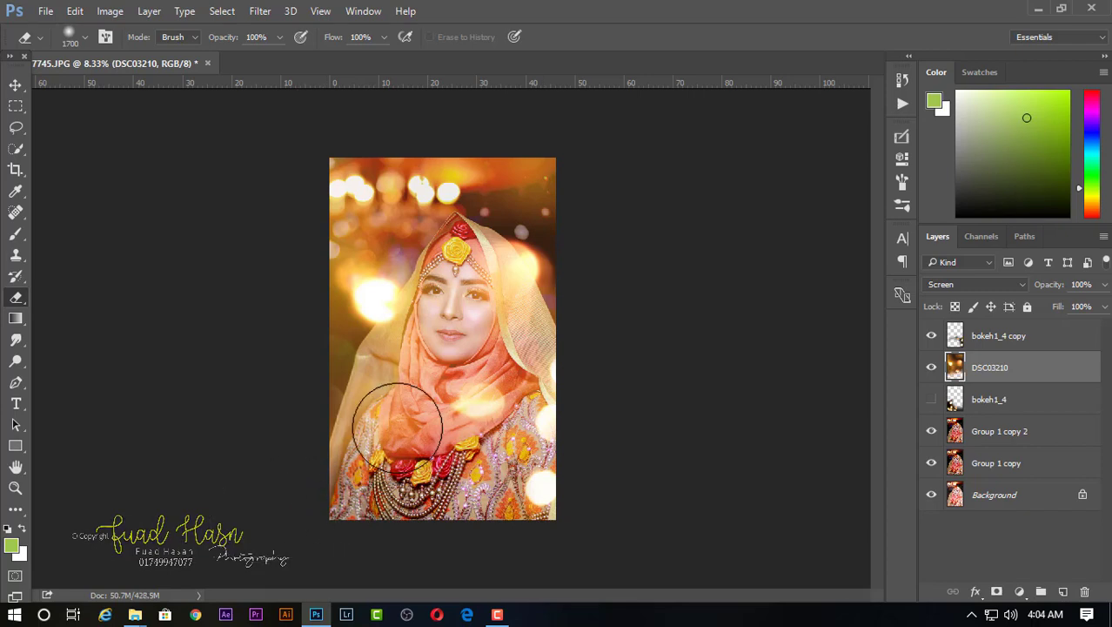
pyautogui.click(453, 281)
pyautogui.press('[')
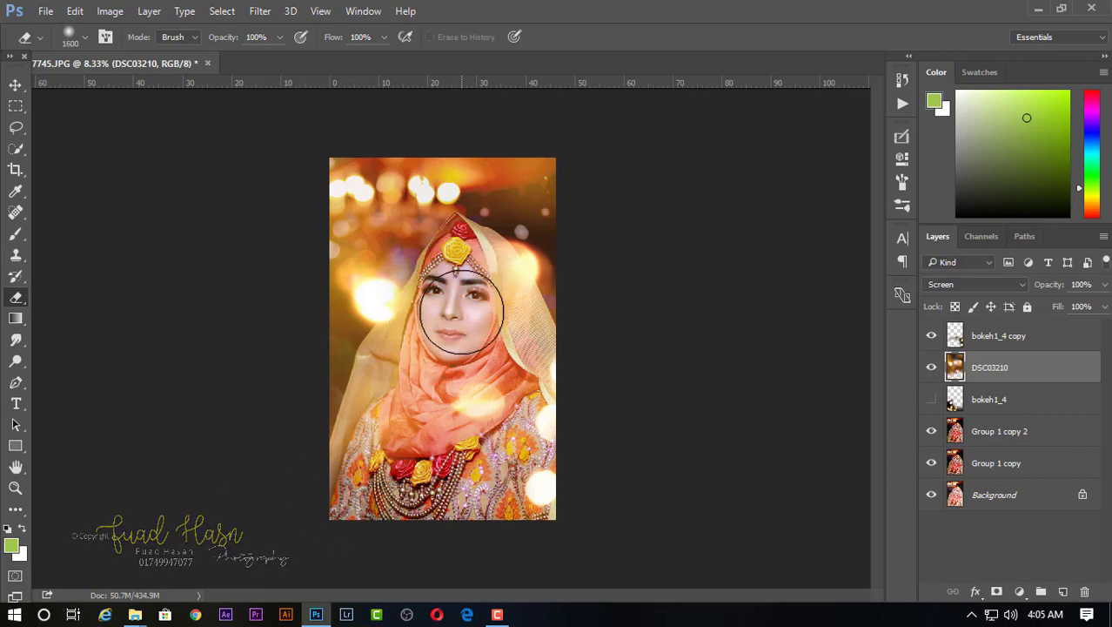
pyautogui.moveTo(458, 315); pyautogui.dragTo(462, 361)
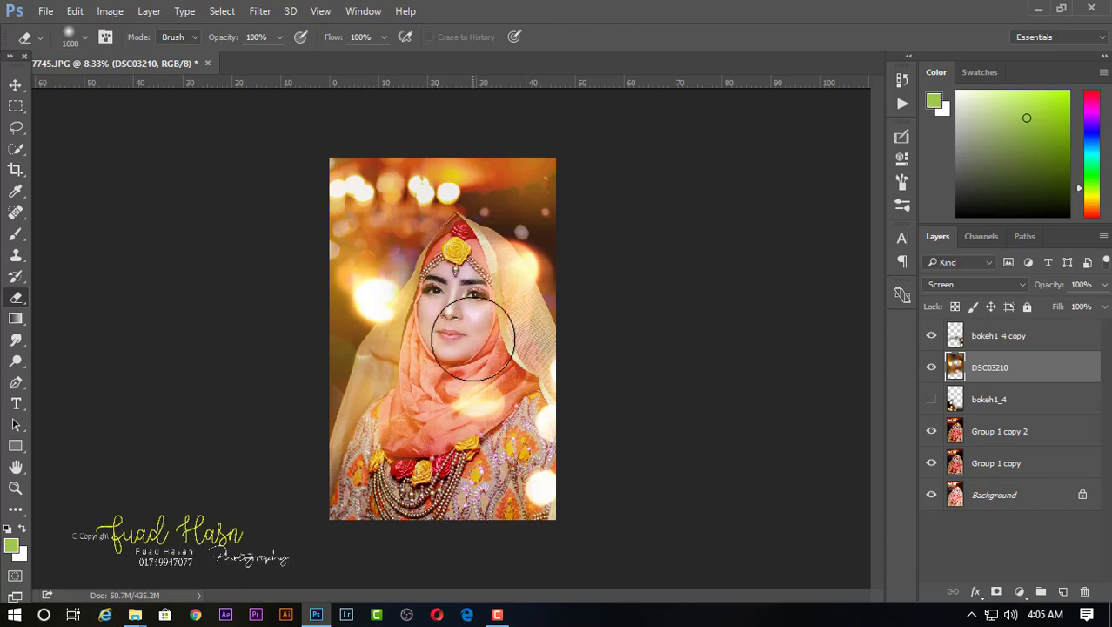
pyautogui.hotkey('ctrl', 'z')
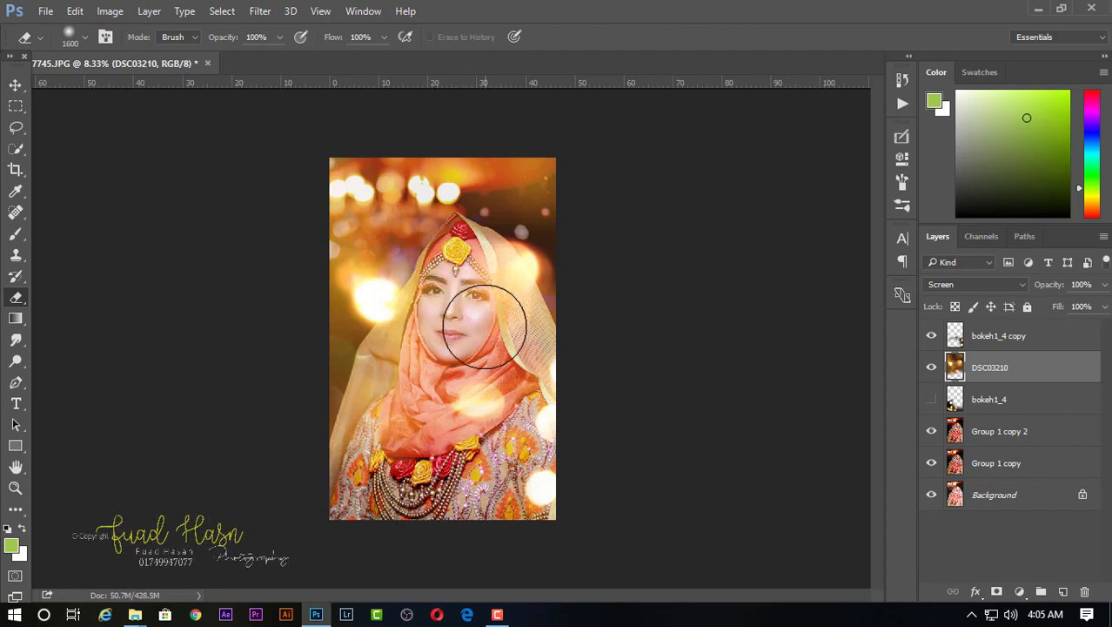
pyautogui.moveTo(471, 315); pyautogui.dragTo(491, 409)
pyautogui.moveTo(473, 318)
pyautogui.mouseDown()
pyautogui.moveTo(460, 287)
pyautogui.moveTo(444, 483)
pyautogui.mouseUp()
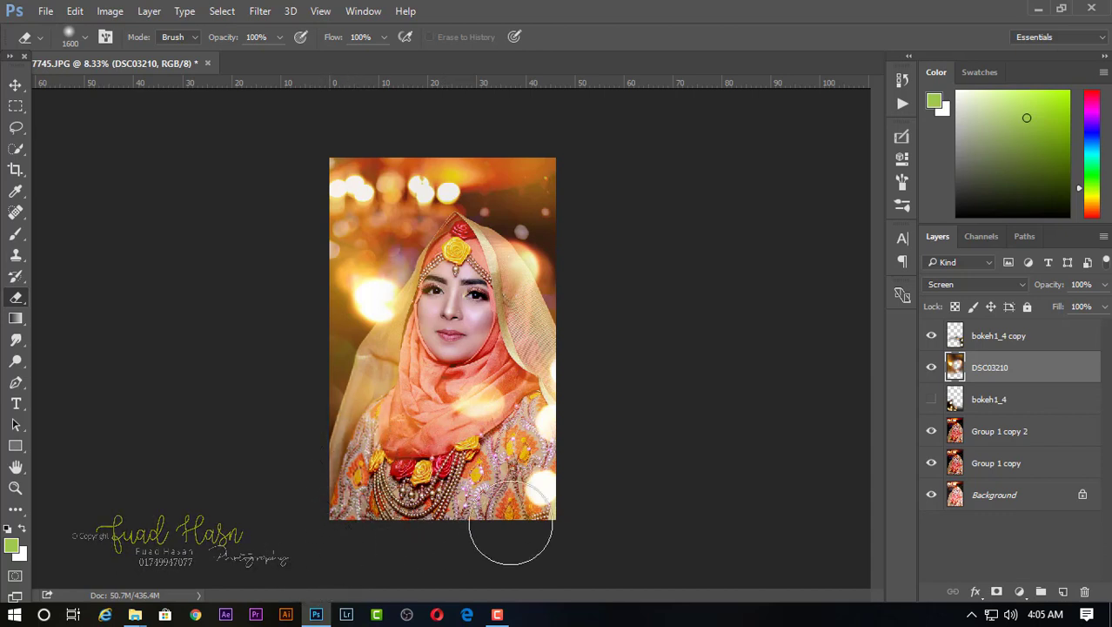
pyautogui.click(359, 440)
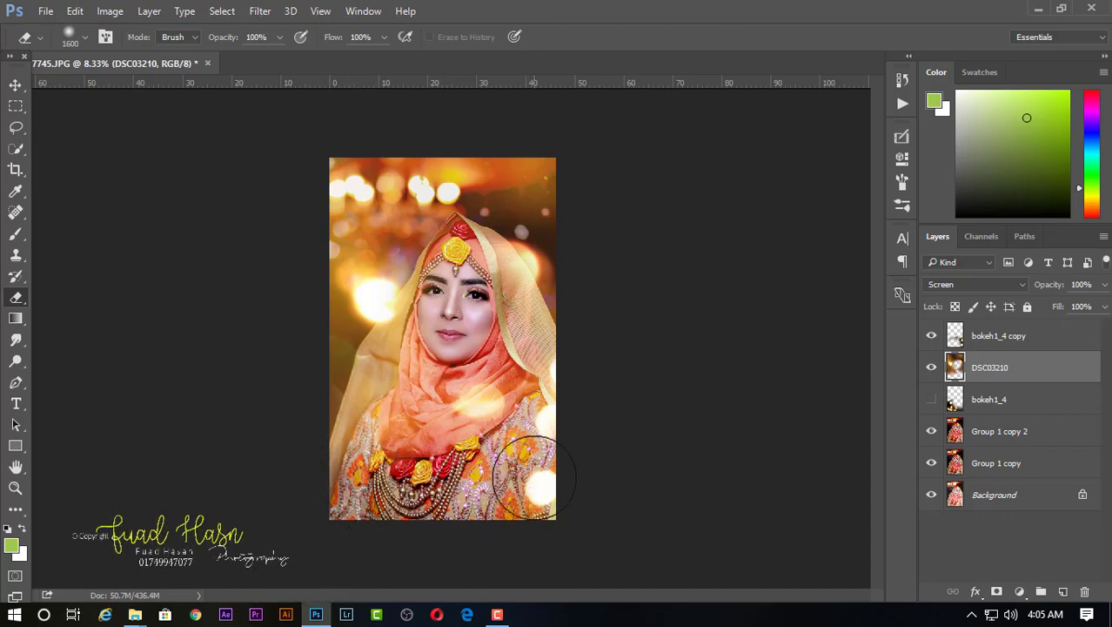
# - Show bokeh1_4 and hide the bokeh1_4 copy layer in the Layers panel
pyautogui.click(979, 342)
pyautogui.click(931, 399)
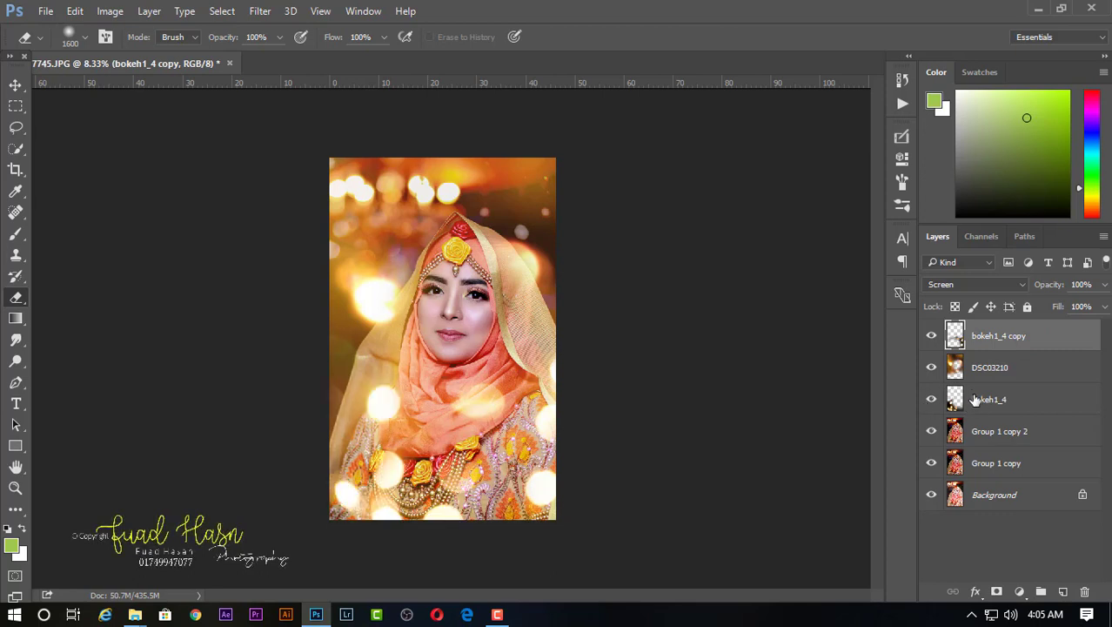
pyautogui.click(931, 336)
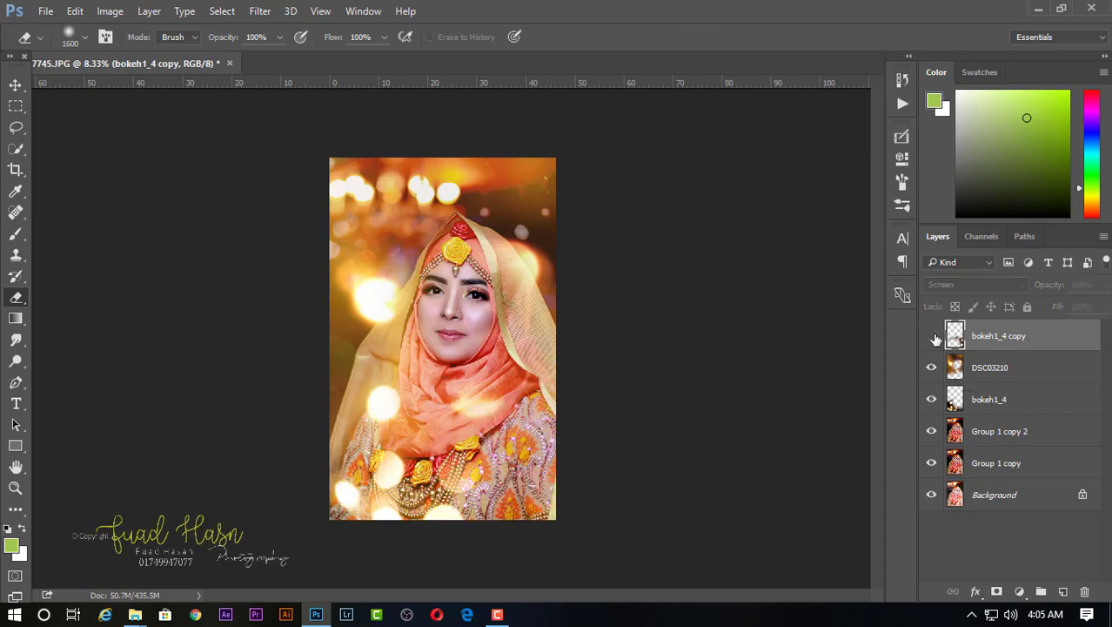
pyautogui.click(1023, 370)
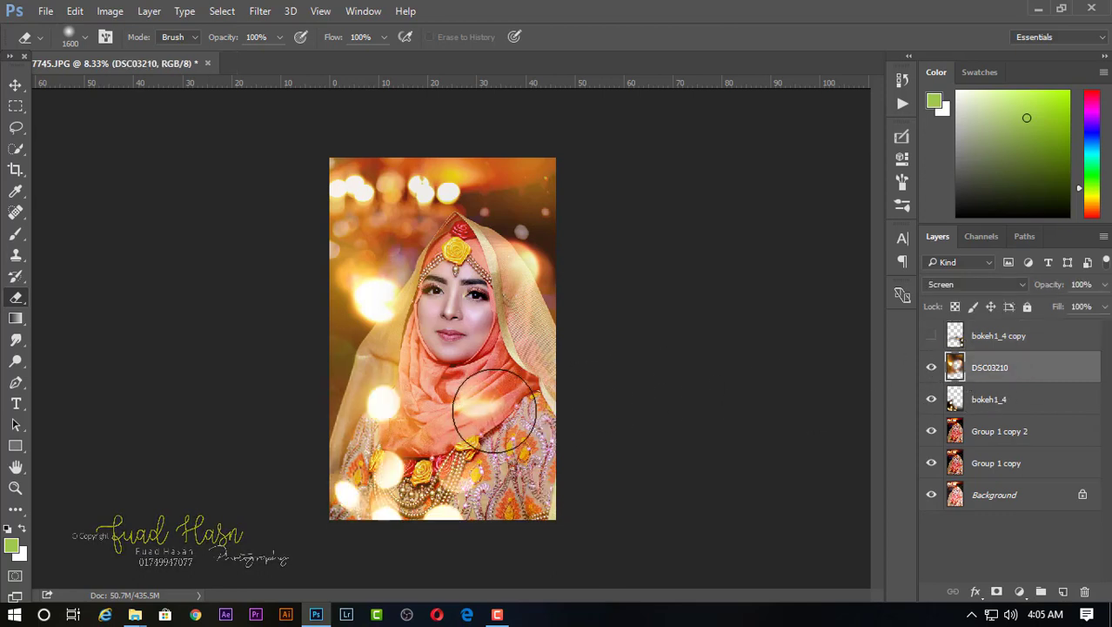
pyautogui.scroll(-1, 780, 421)
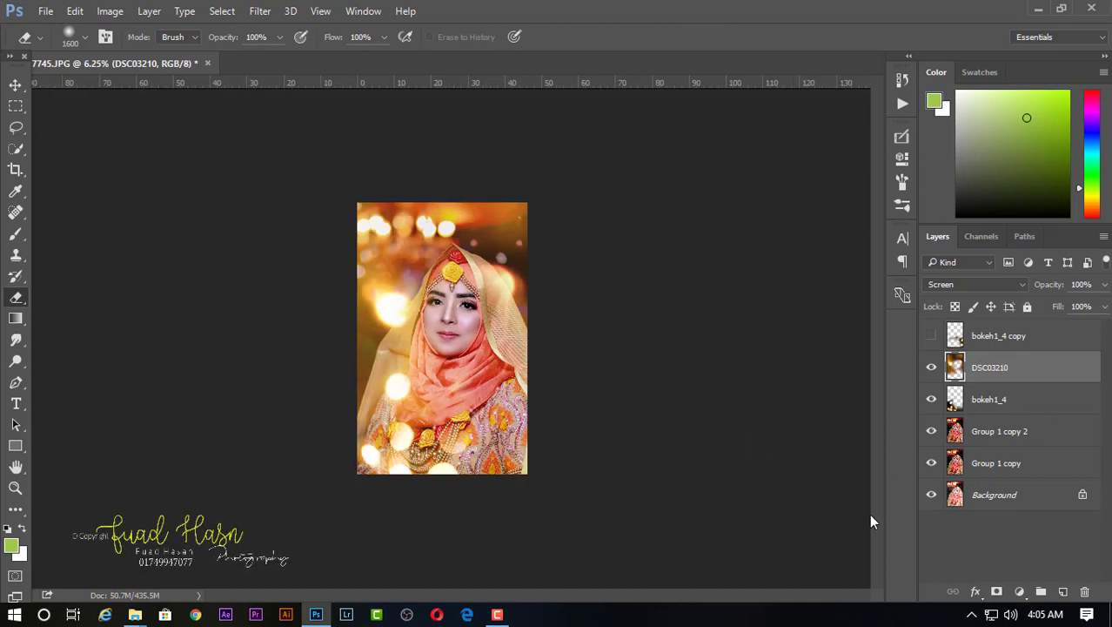
pyautogui.click(958, 339)
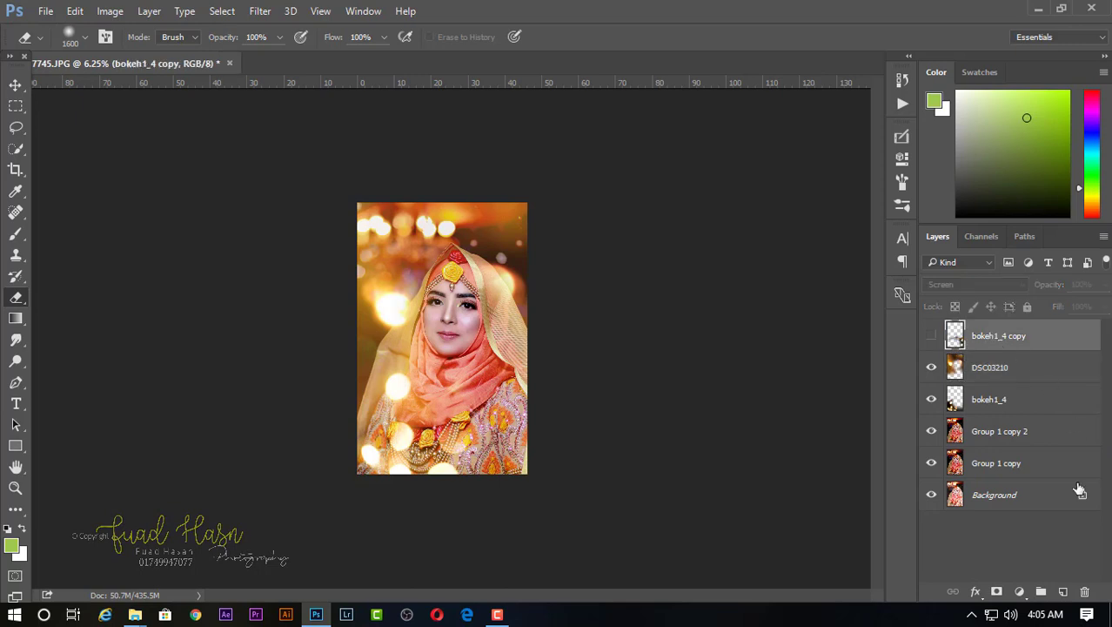
# - Delete the bokeh1_4 copy layer and merge the bokeh and Group copy layers into DSC03210
pyautogui.click(1086, 593)
pyautogui.scroll(1, 522, 385)
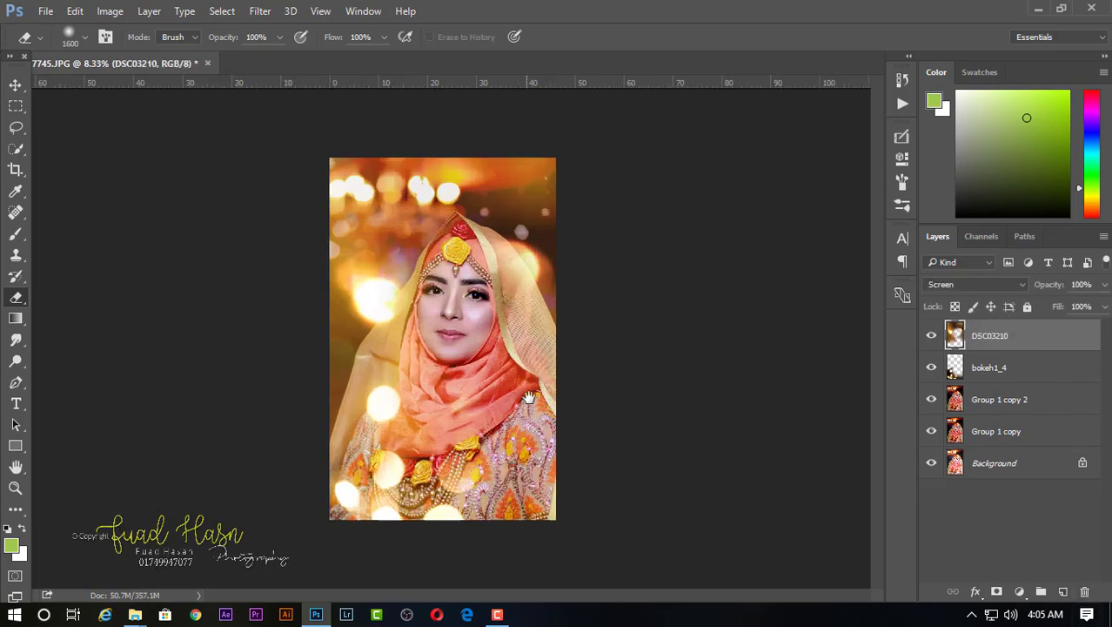
pyautogui.keyDown('ctrl'); pyautogui.click(997, 370); pyautogui.keyUp('ctrl')
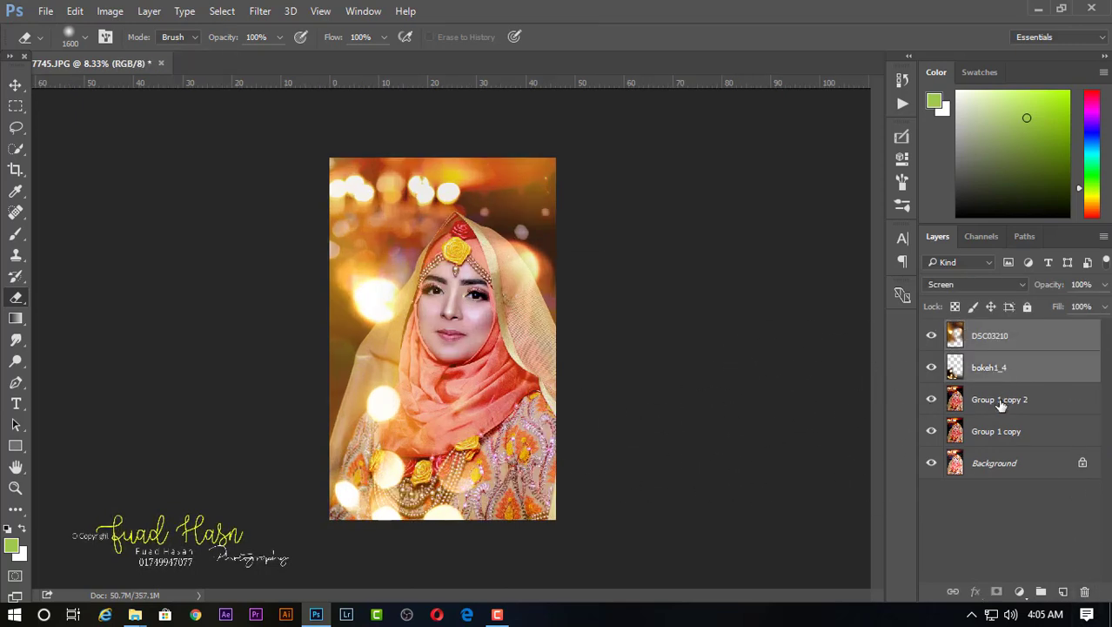
pyautogui.keyDown('ctrl'); pyautogui.click(999, 401); pyautogui.keyUp('ctrl')
pyautogui.rightClick(1000, 432)
pyautogui.click(714, 552)
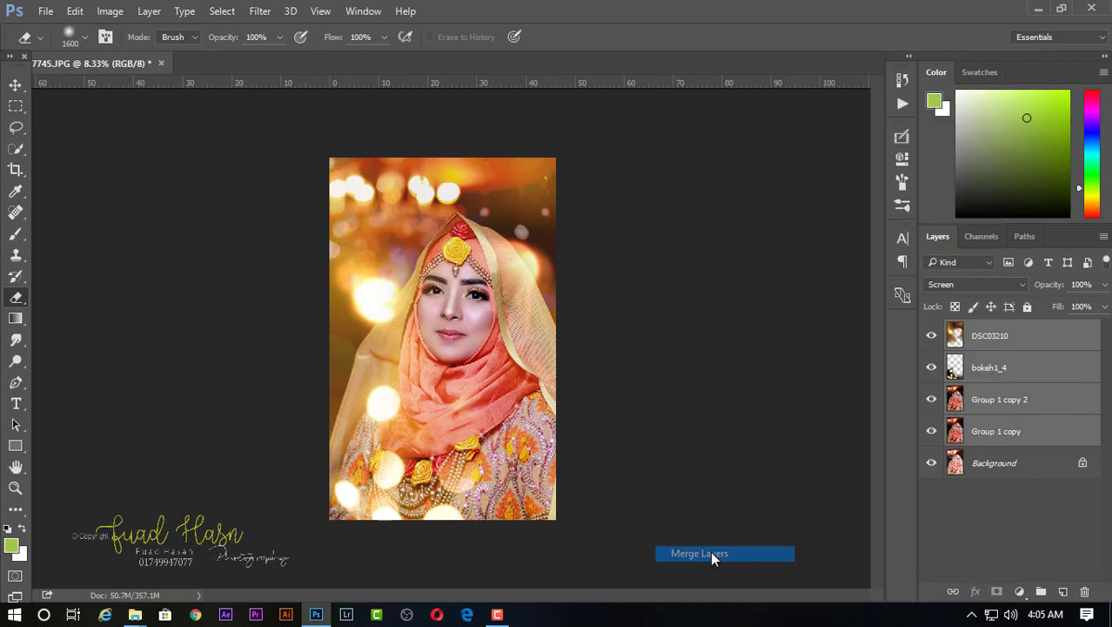
# - Crop away the overflowing bokeh and duplicate the merged DSC03210 layer
pyautogui.click(931, 336)
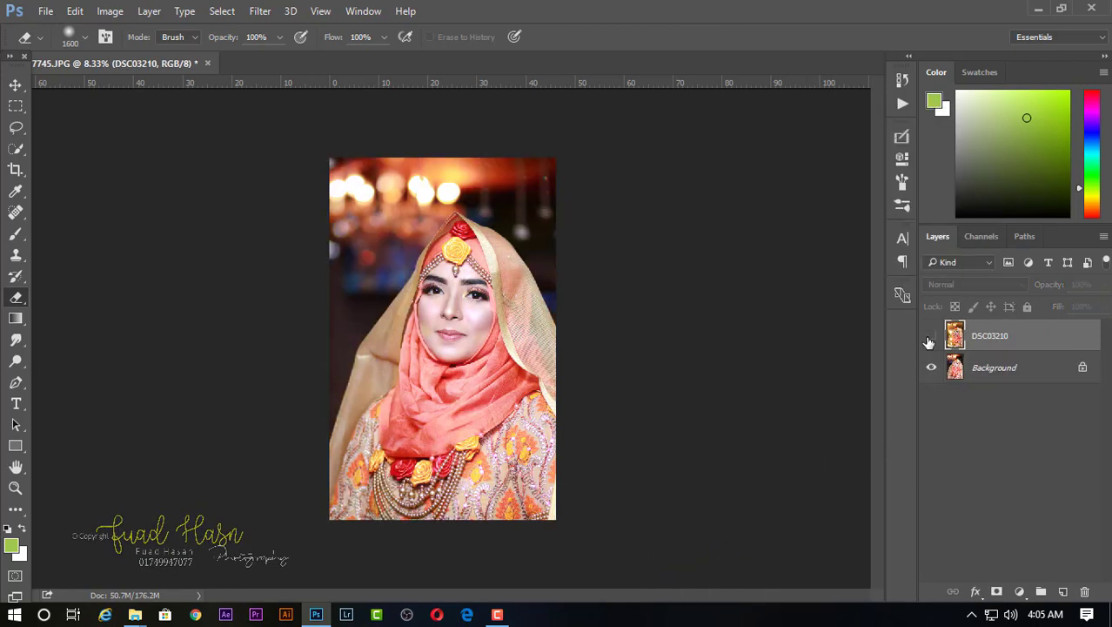
pyautogui.click(16, 169)
pyautogui.click(484, 376)
pyautogui.press('Return')
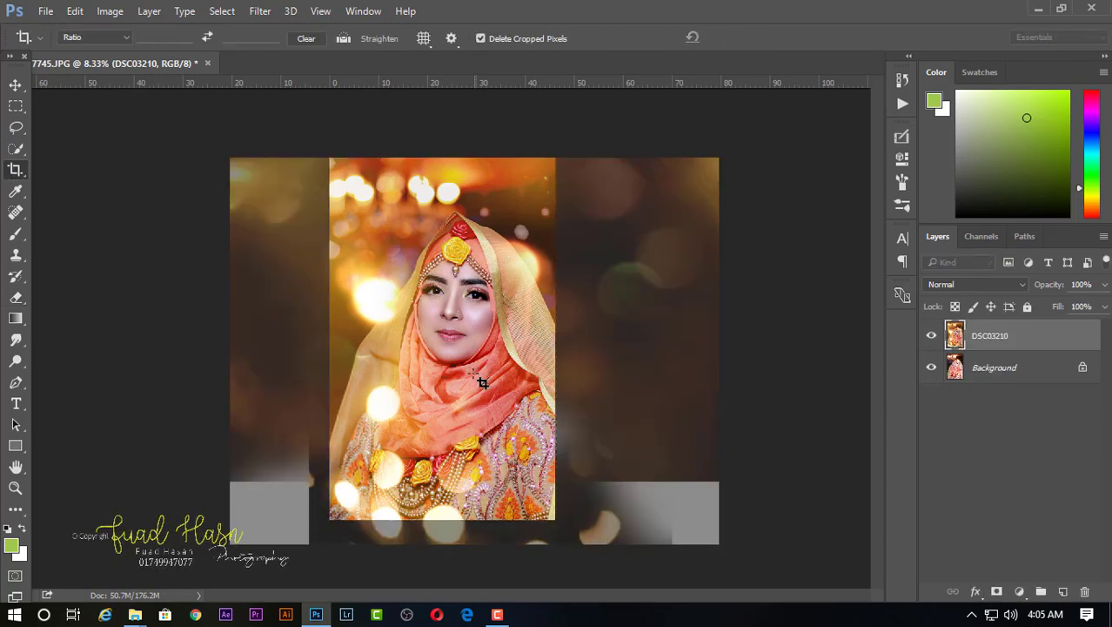
pyautogui.moveTo(963, 346); pyautogui.dragTo(1065, 587)
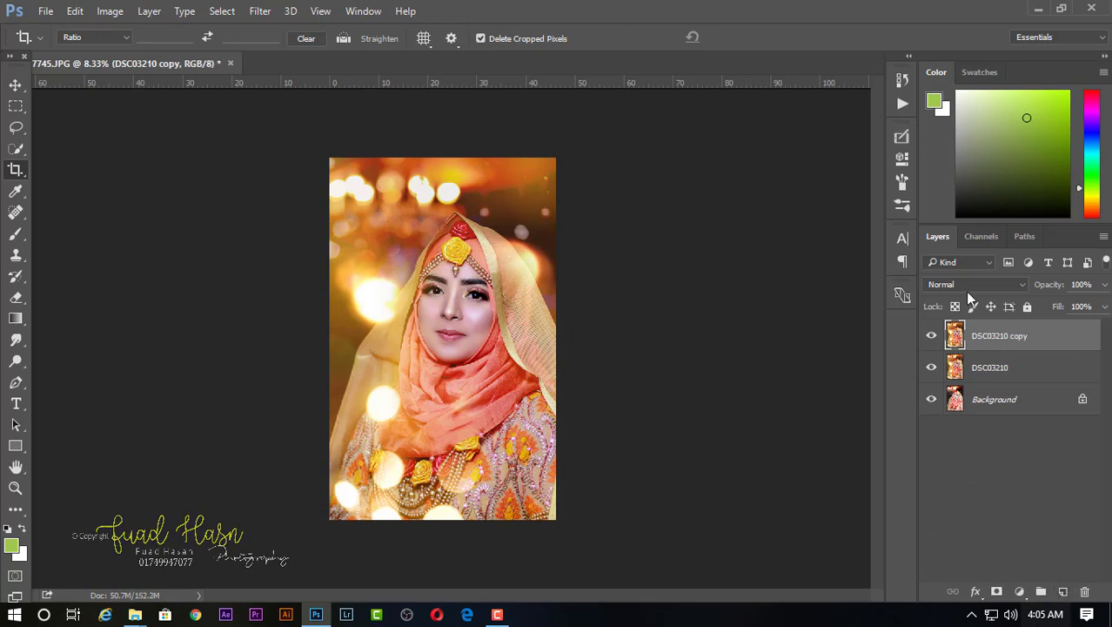
# - Set Selective Color 1 Blacks to Cyan +3, Magenta +13, Yellow -2, Black +15
pyautogui.click(1020, 591)
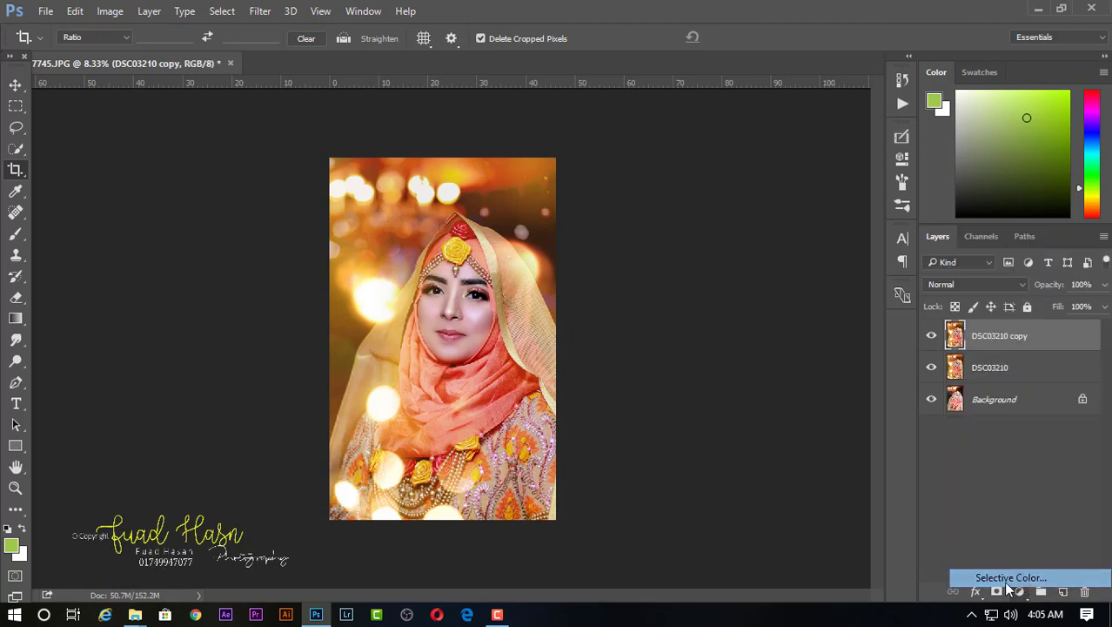
pyautogui.click(764, 201)
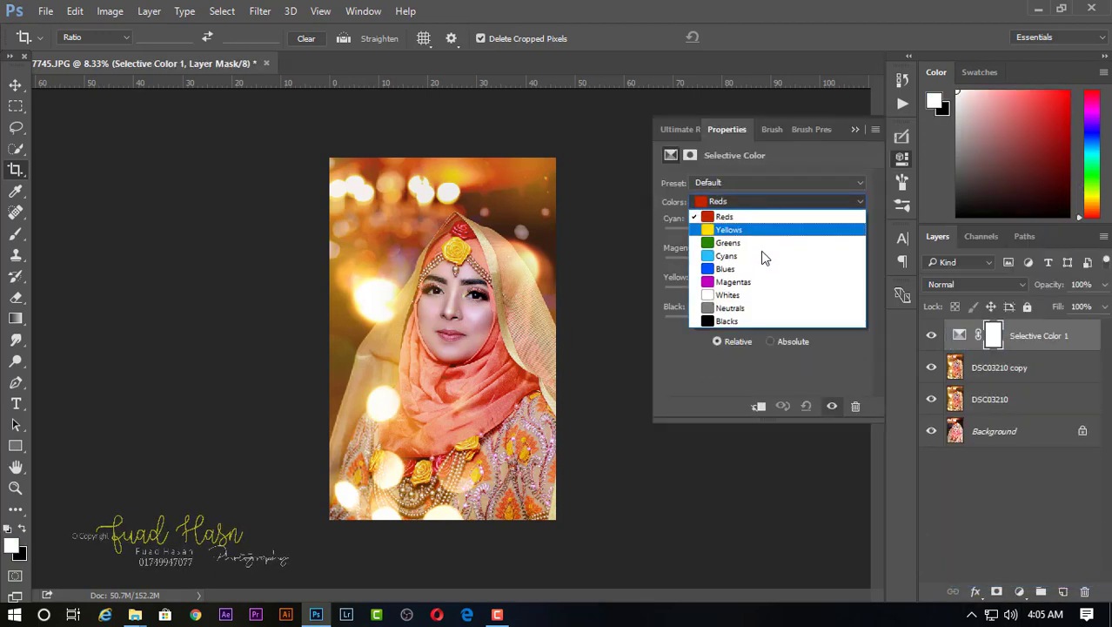
pyautogui.click(752, 320)
pyautogui.moveTo(764, 323); pyautogui.dragTo(777, 323)
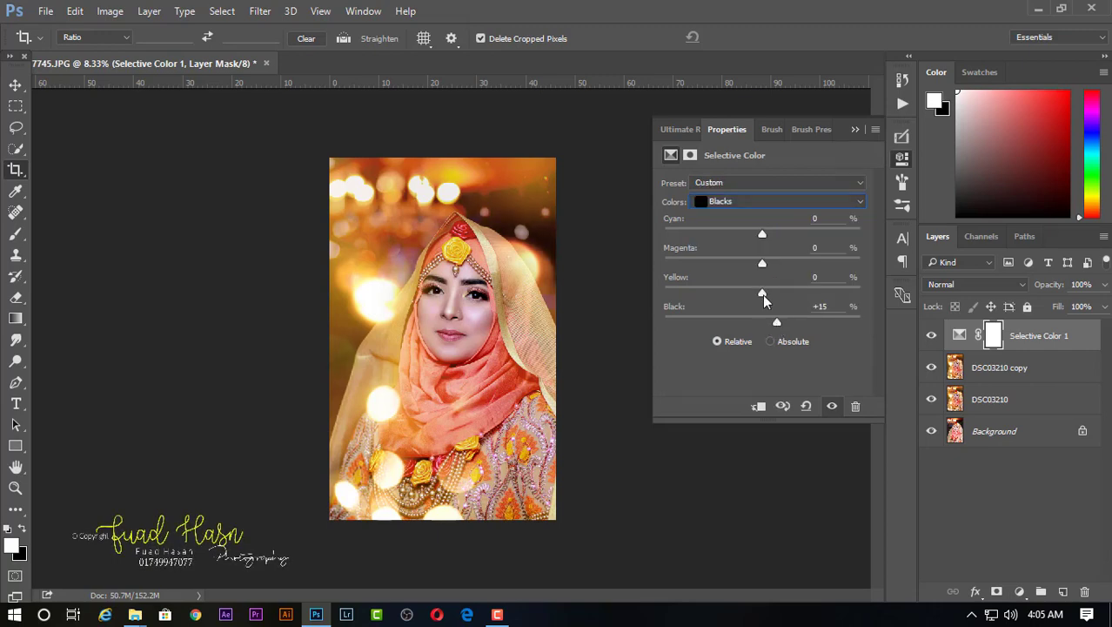
pyautogui.moveTo(762, 298)
pyautogui.mouseDown()
pyautogui.moveTo(736, 264)
pyautogui.moveTo(790, 264)
pyautogui.moveTo(708, 264)
pyautogui.moveTo(775, 264)
pyautogui.moveTo(765, 235)
pyautogui.mouseUp()
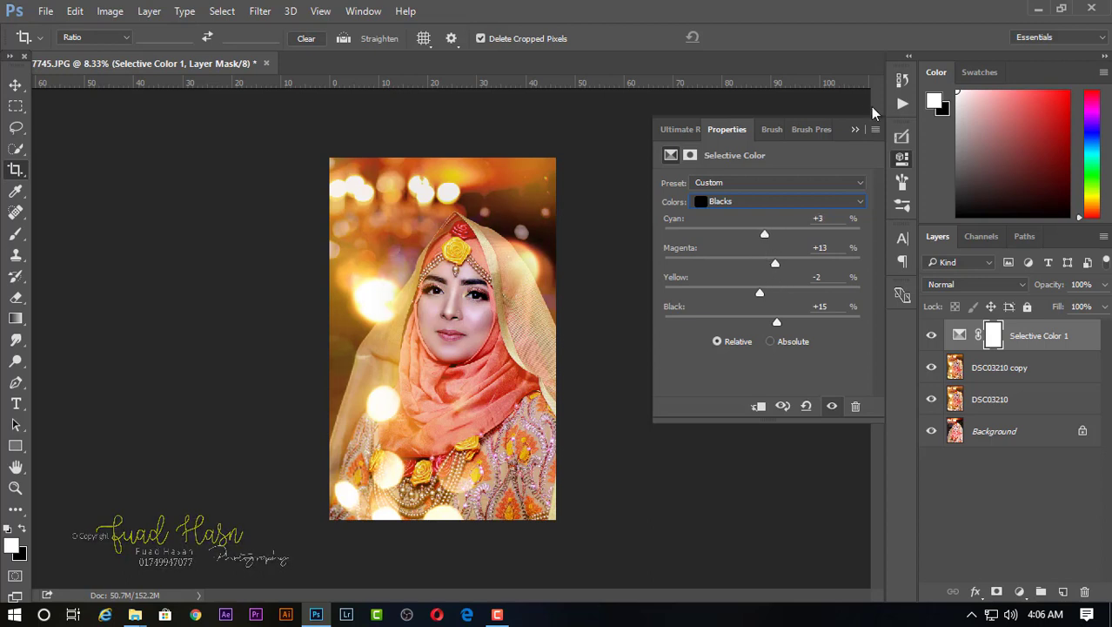
pyautogui.click(855, 128)
# - Lower the Selective Color 1 layer to 51% opacity
pyautogui.click(930, 334)
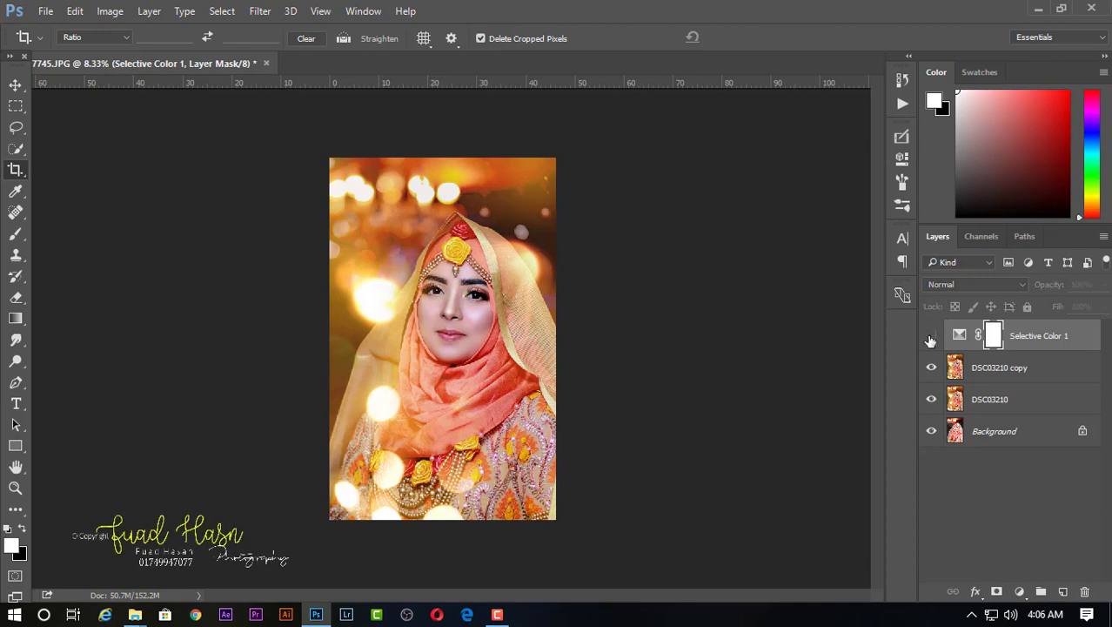
pyautogui.click(930, 334)
pyautogui.click(1105, 285)
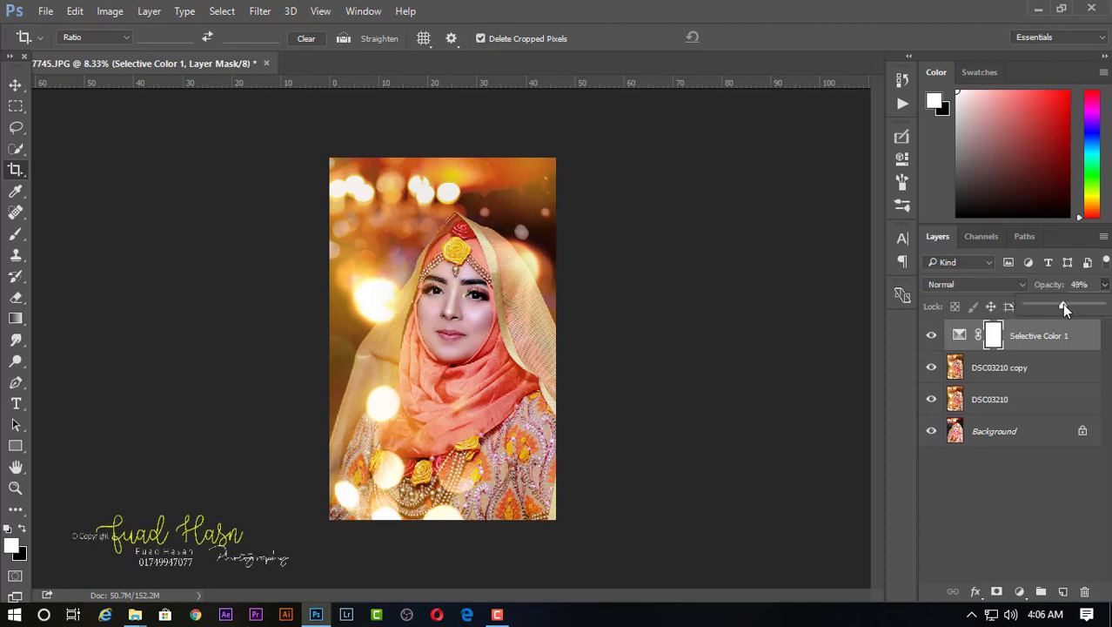
pyautogui.moveTo(1063, 308); pyautogui.dragTo(1071, 309)
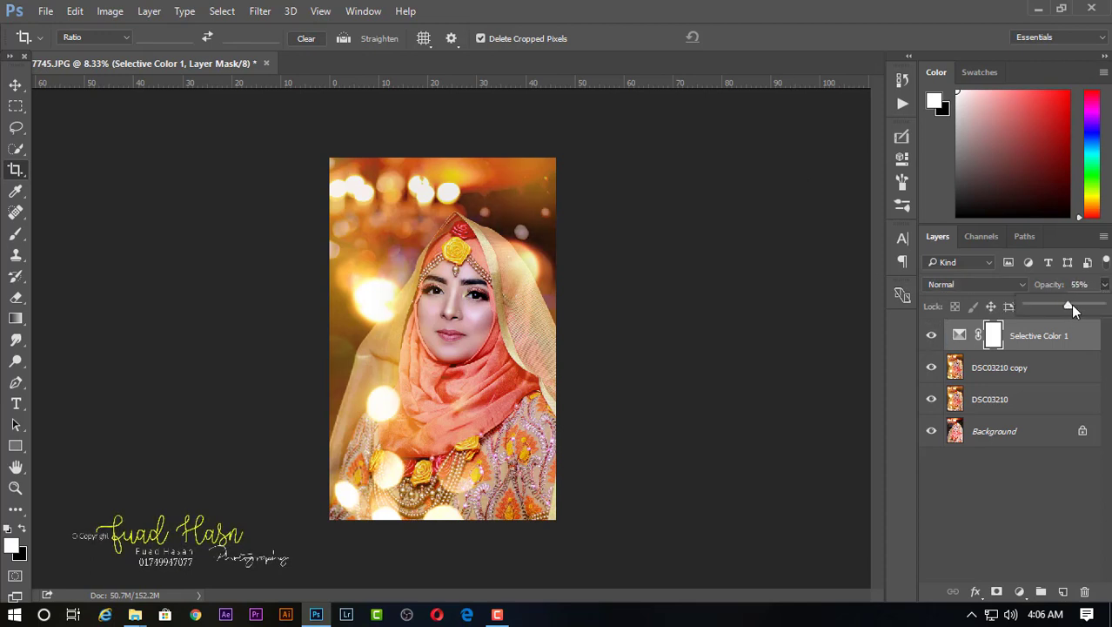
pyautogui.click(1019, 592)
# - Add Selective Color 2 shifting Reds to Cyan -17, Magenta +13, Black +1
pyautogui.click(1030, 579)
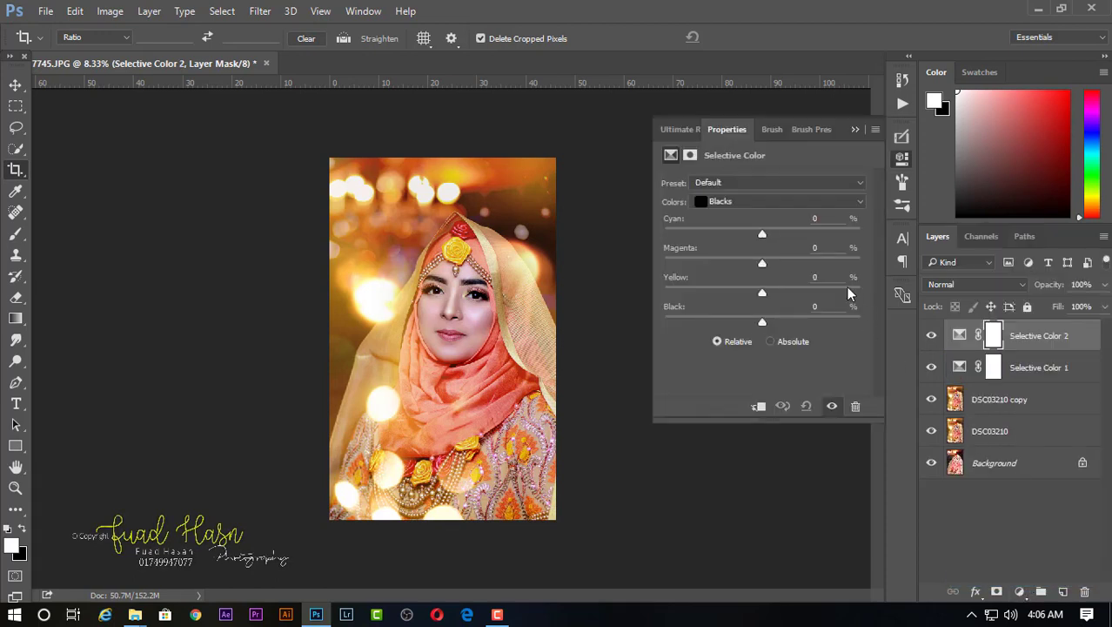
pyautogui.click(769, 201)
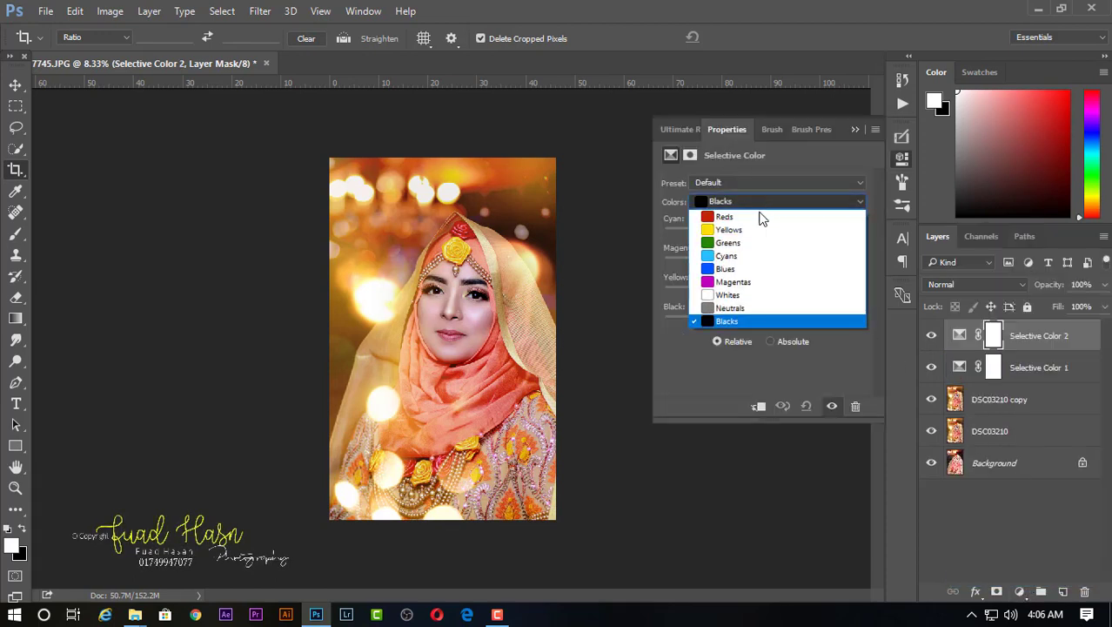
pyautogui.click(739, 217)
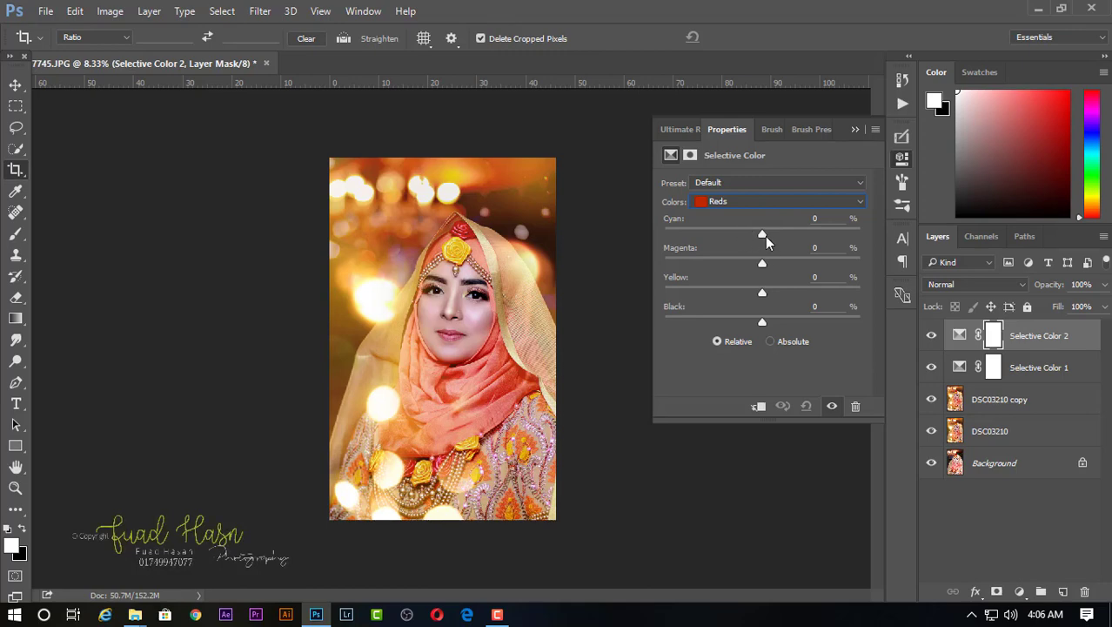
pyautogui.moveTo(765, 236)
pyautogui.mouseDown()
pyautogui.moveTo(727, 235)
pyautogui.moveTo(775, 263)
pyautogui.moveTo(747, 294)
pyautogui.moveTo(784, 293)
pyautogui.moveTo(762, 293)
pyautogui.moveTo(774, 326)
pyautogui.mouseUp()
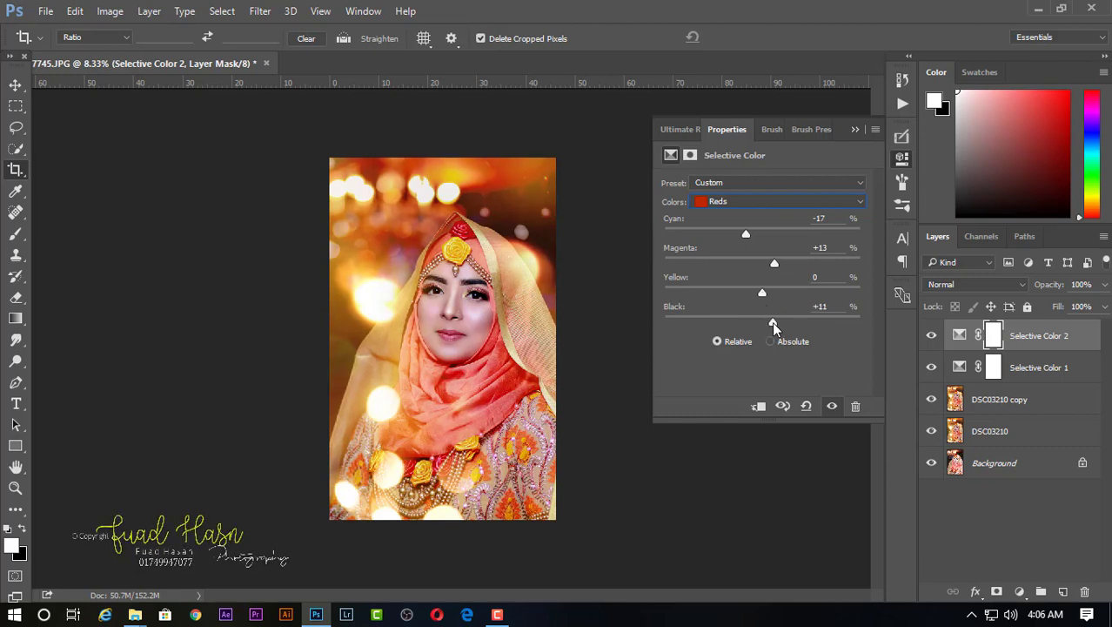
pyautogui.moveTo(772, 322); pyautogui.dragTo(763, 327)
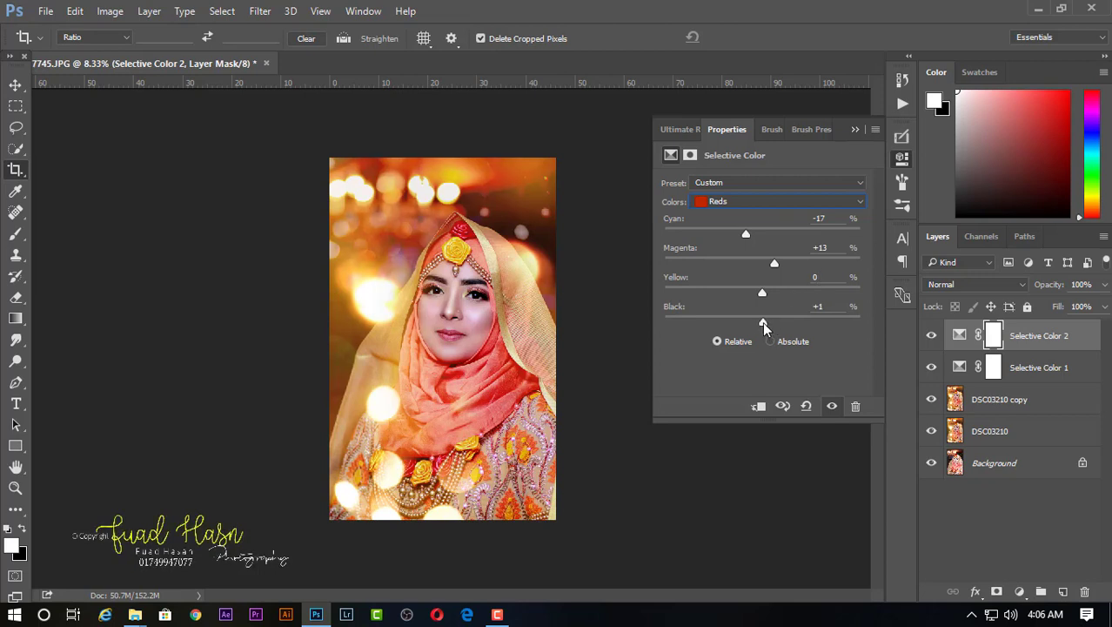
pyautogui.click(855, 130)
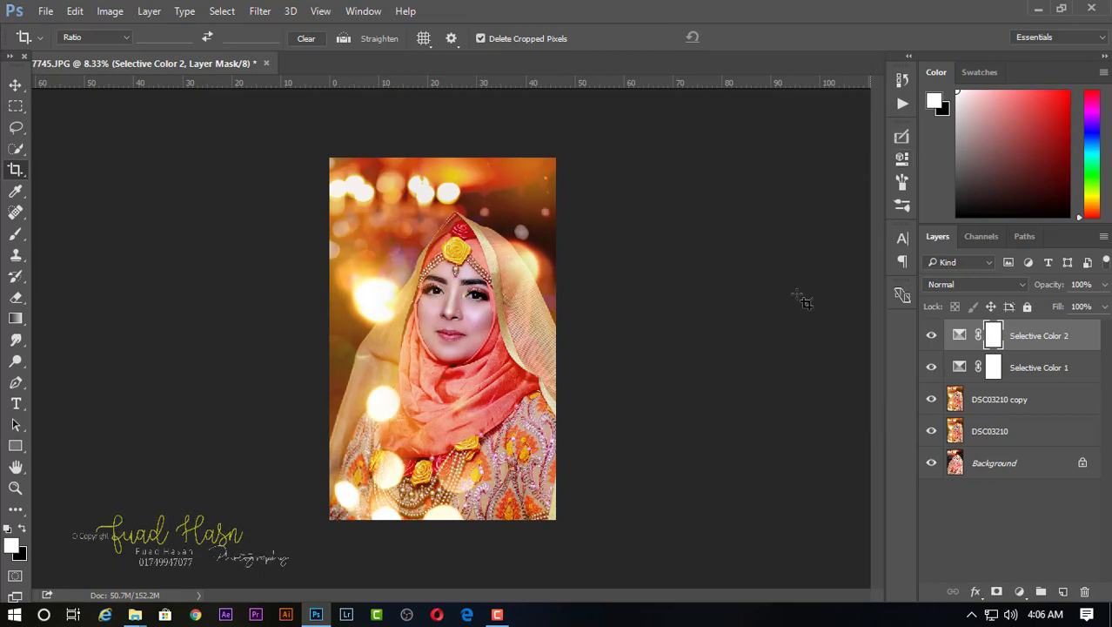
pyautogui.click(1020, 591)
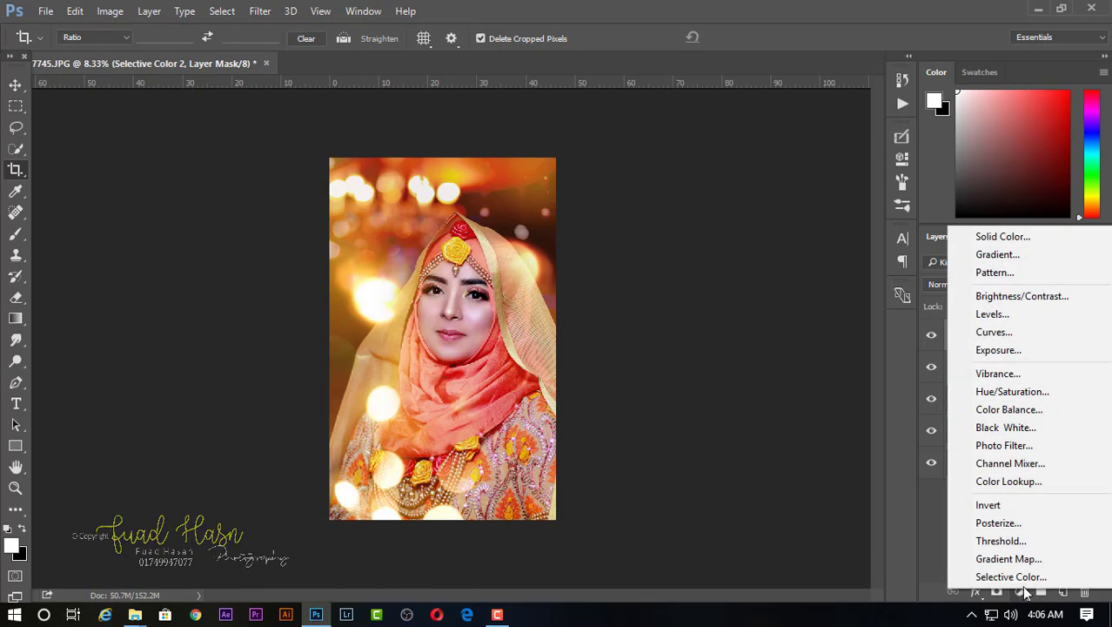
# - Add Color Lookup 1 with a red-tinting 3D LUT file, faded to 2% opacity
pyautogui.click(1009, 482)
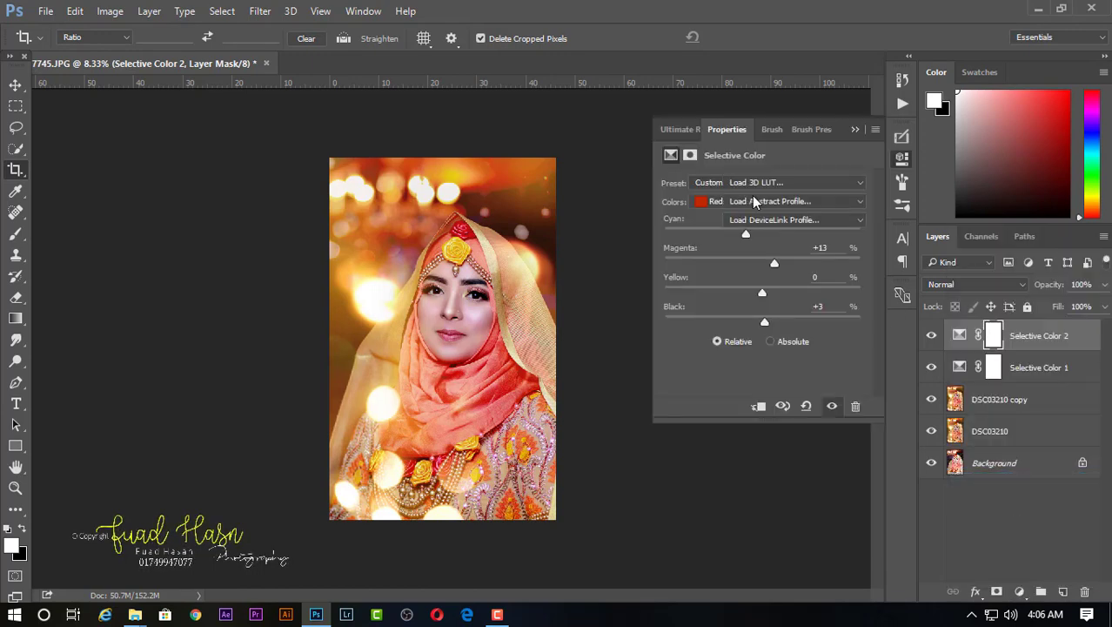
pyautogui.click(755, 182)
pyautogui.click(774, 244)
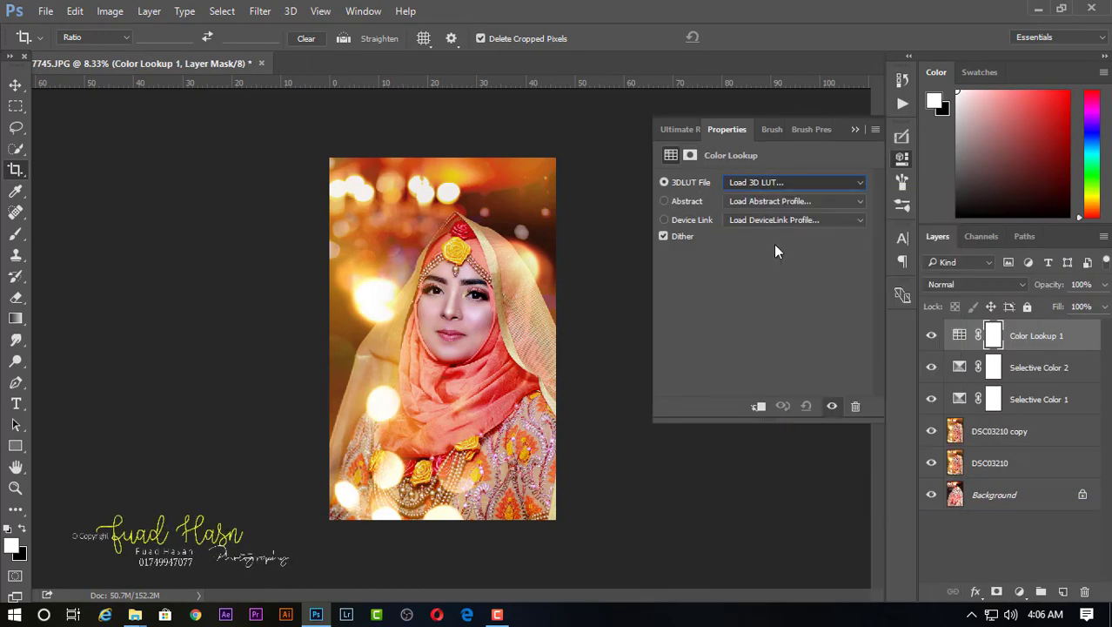
pyautogui.click(855, 130)
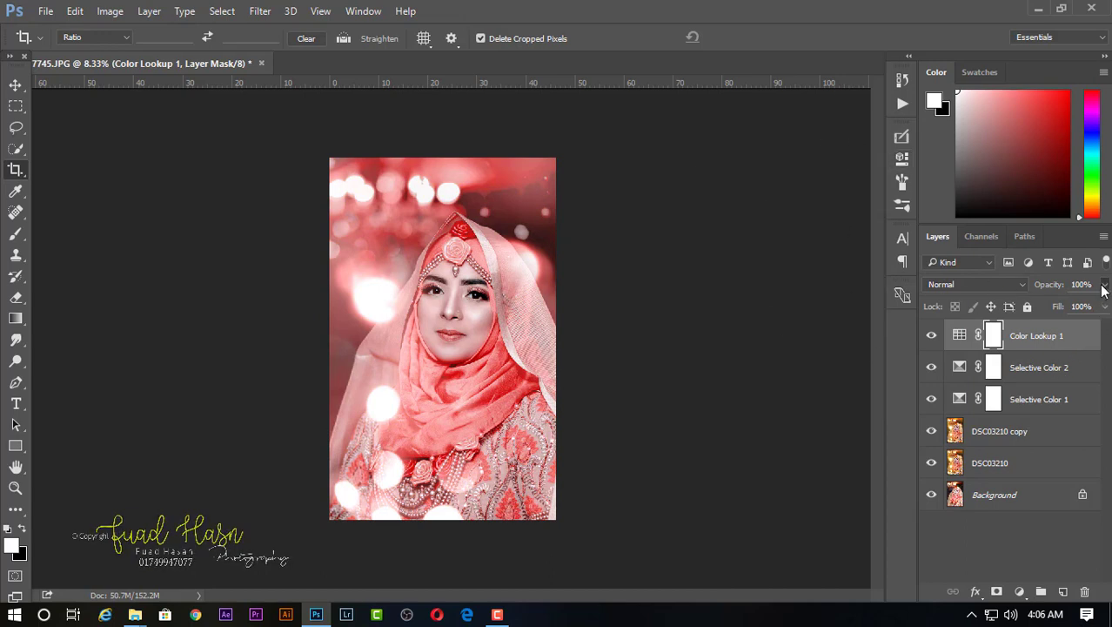
pyautogui.moveTo(1105, 284); pyautogui.dragTo(1036, 305)
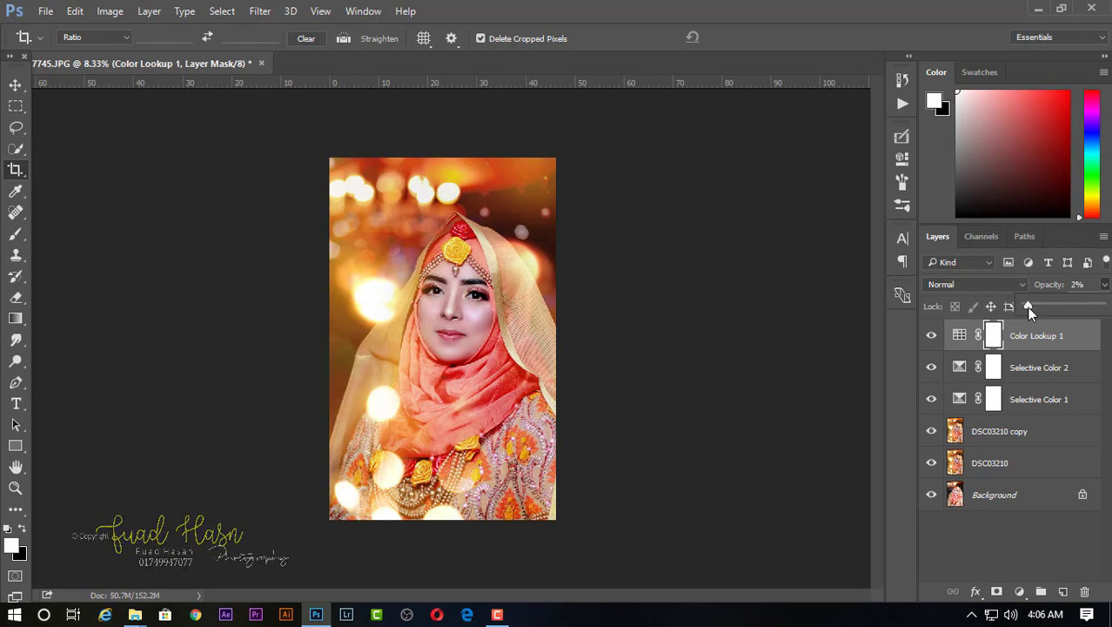
pyautogui.click(1023, 595)
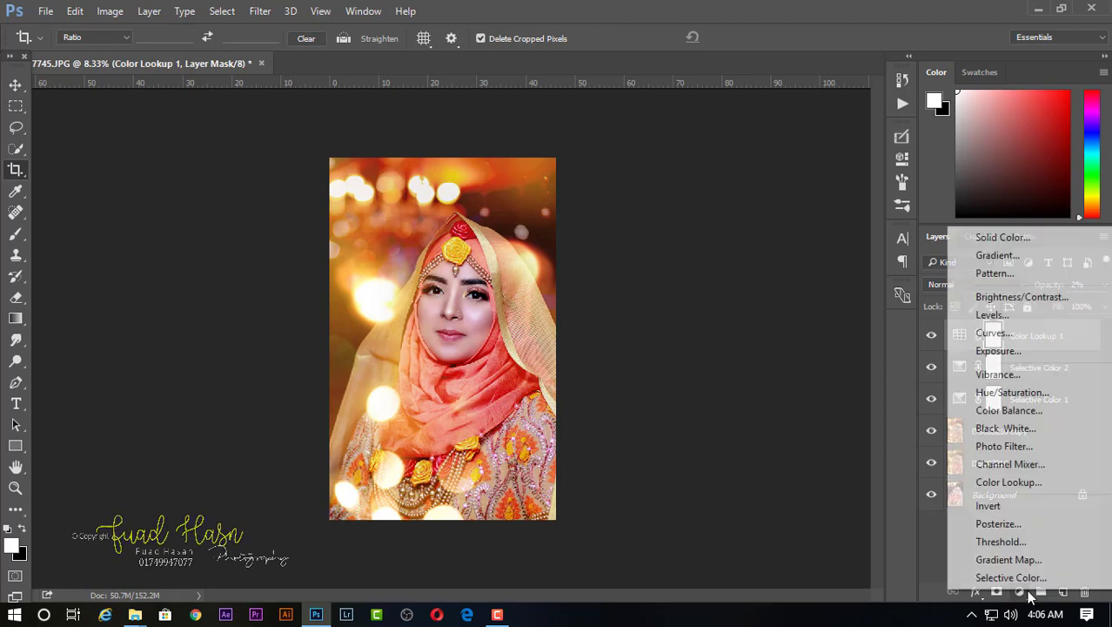
# - Add Color Balance 1 with midtones Cyan–Red +13, Magenta–Green -11, Yellow–Blue -11
pyautogui.click(1017, 411)
pyautogui.moveTo(741, 219)
pyautogui.mouseDown()
pyautogui.moveTo(750, 223)
pyautogui.moveTo(733, 247)
pyautogui.mouseUp()
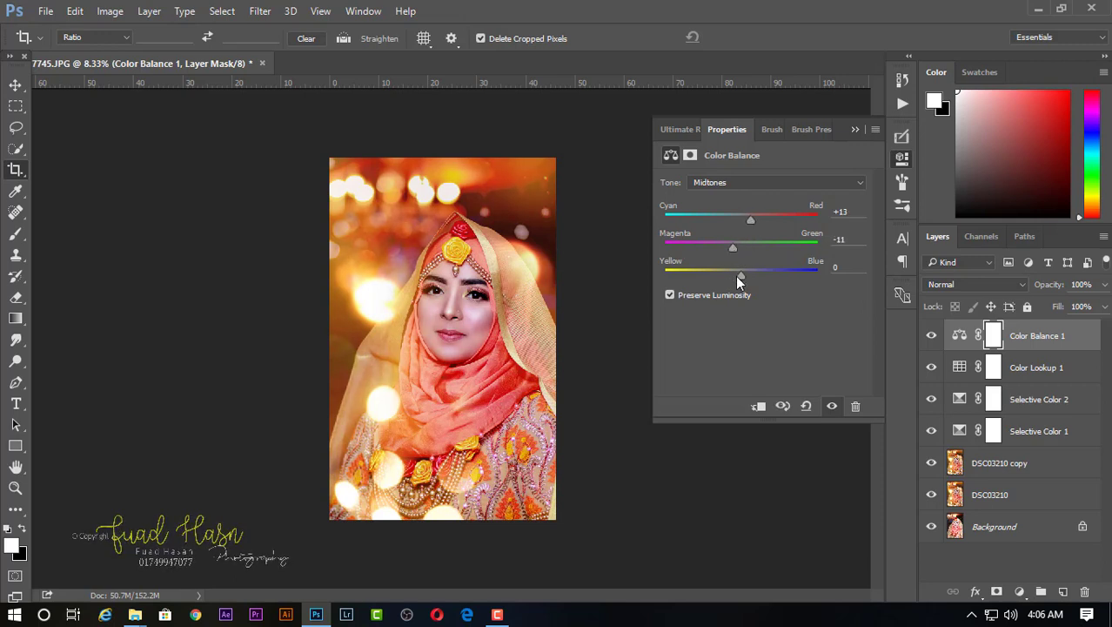
pyautogui.click(738, 278)
pyautogui.moveTo(749, 277); pyautogui.dragTo(732, 277)
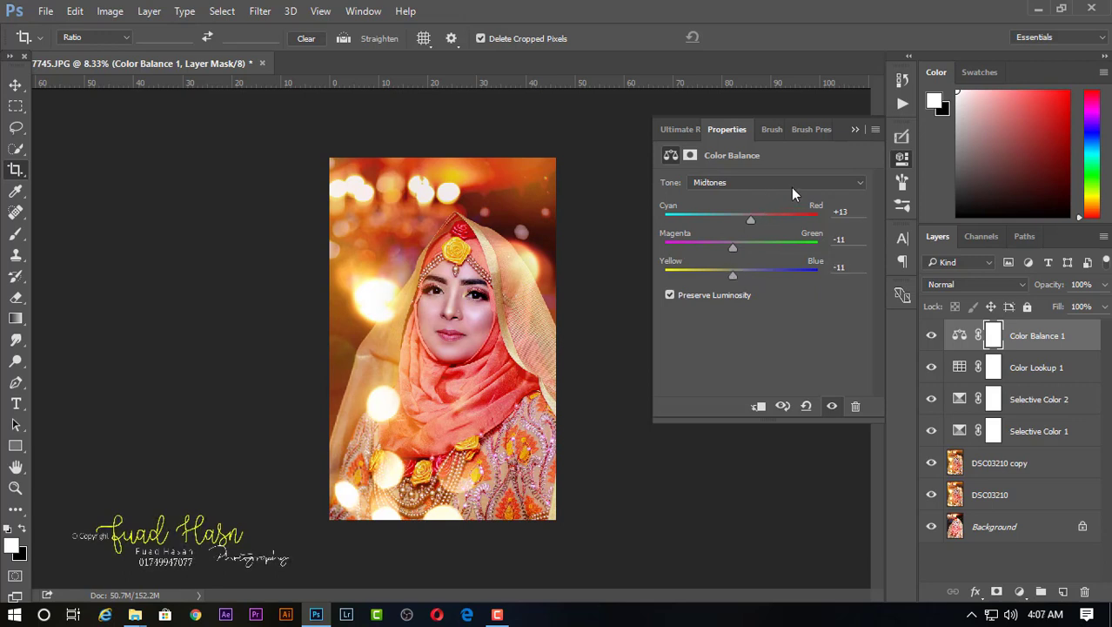
pyautogui.moveTo(734, 277); pyautogui.dragTo(736, 278)
pyautogui.click(853, 131)
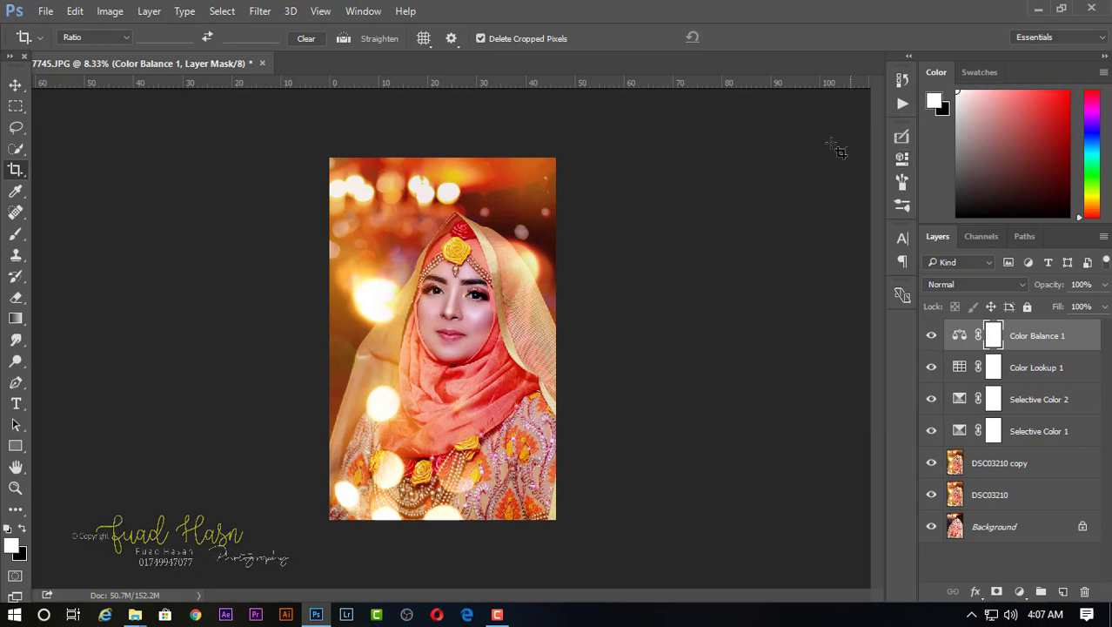
# - Shift-select Color Lookup 1, Selective Color 2 and Selective Color 1 with Color Balance 1
pyautogui.keyDown('shift'); pyautogui.click(1035, 373); pyautogui.keyUp('shift')
pyautogui.keyDown('shift'); pyautogui.click(1038, 398); pyautogui.keyUp('shift')
pyautogui.keyDown('shift'); pyautogui.click(1031, 433); pyautogui.keyUp('shift')
# - Merge the adjustment layers and both DSC03210 layers into Color Balance 1, then duplicate it
pyautogui.keyDown('shift'); pyautogui.click(1024, 463); pyautogui.keyUp('shift')
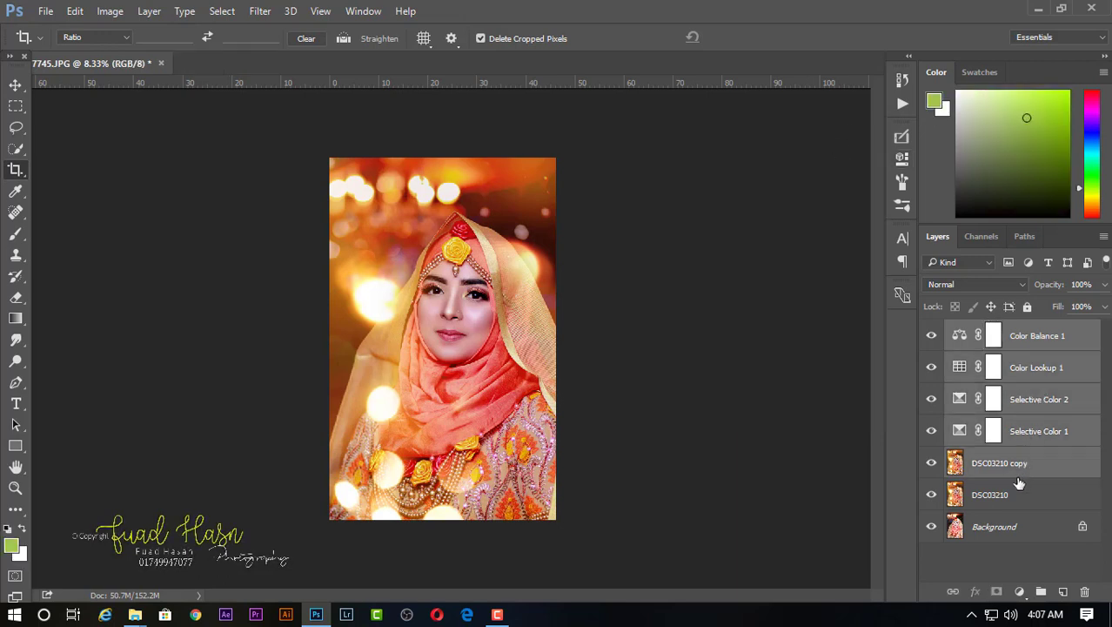
pyautogui.keyDown('shift'); pyautogui.click(1017, 494); pyautogui.keyUp('shift')
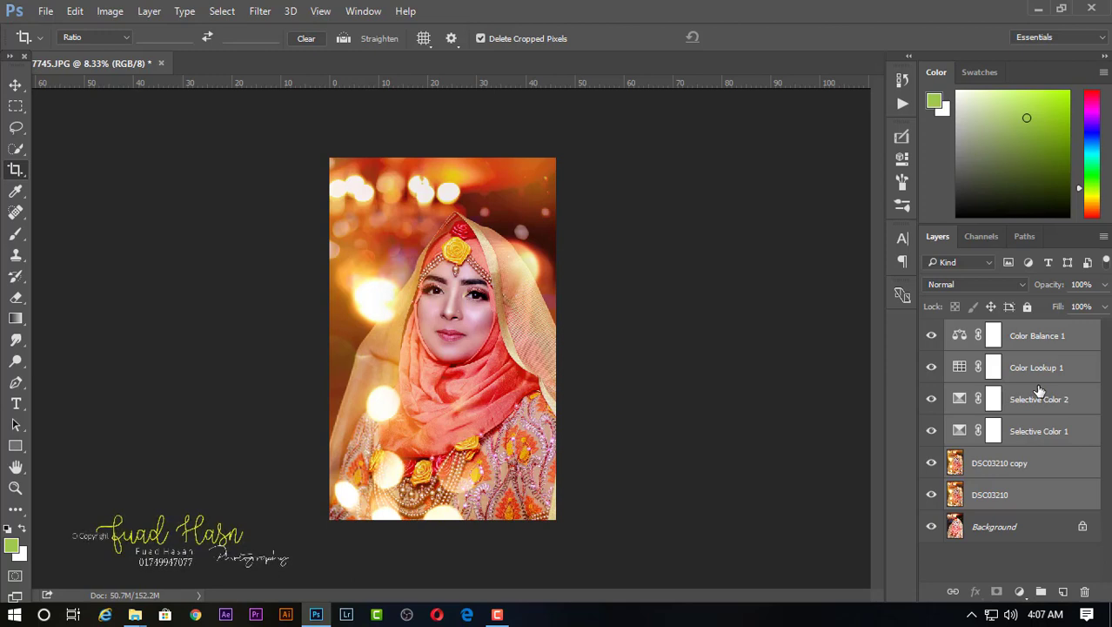
pyautogui.hotkey('ctrl', 'e')
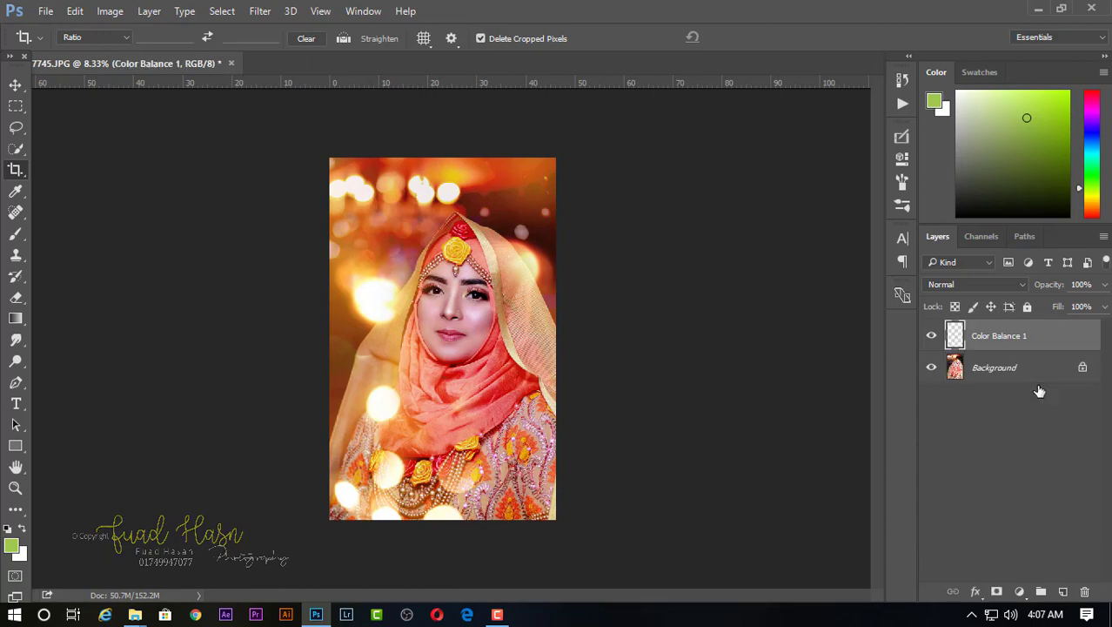
pyautogui.click(931, 336)
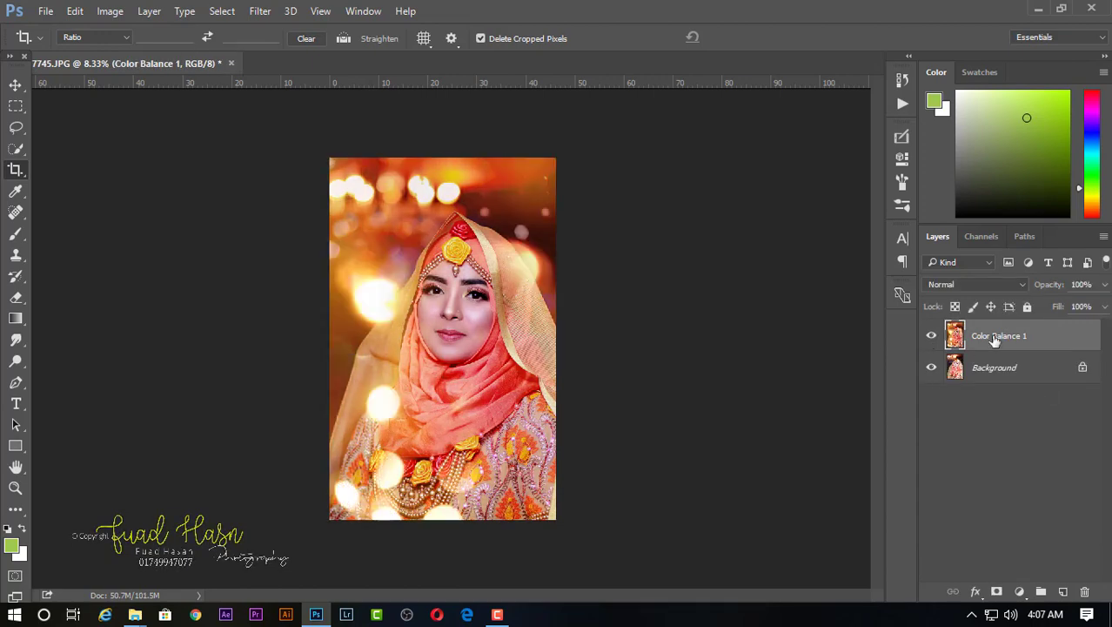
pyautogui.moveTo(1015, 337); pyautogui.dragTo(1063, 591)
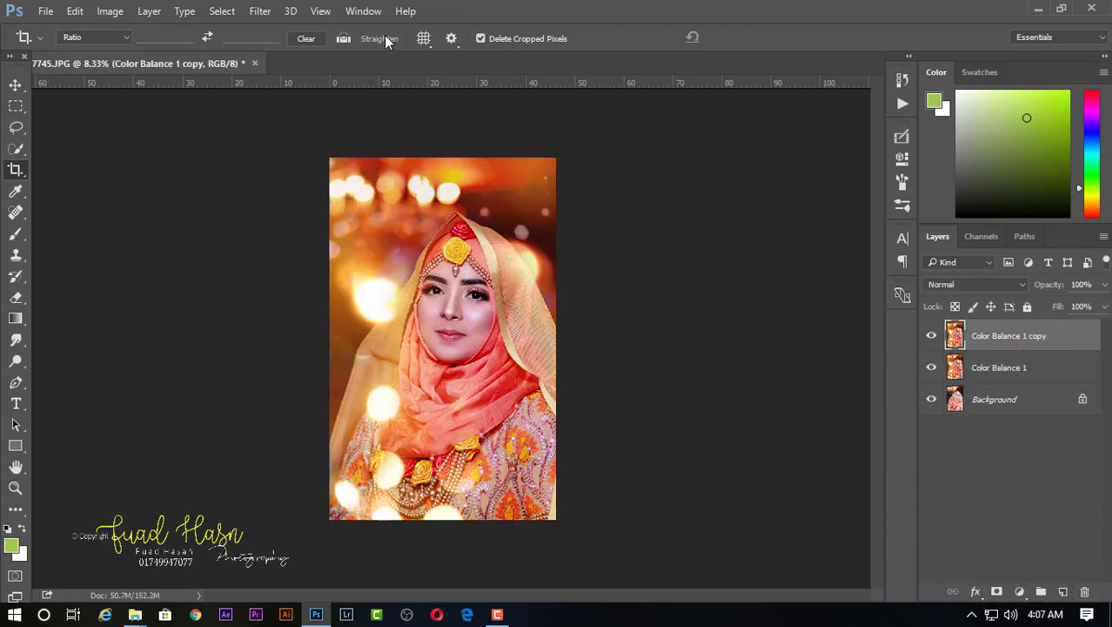
# - Open the Camera Raw Filter and add slight dehaze and a dark post-crop vignette, midpoint 0
pyautogui.click(259, 10)
pyautogui.click(357, 105)
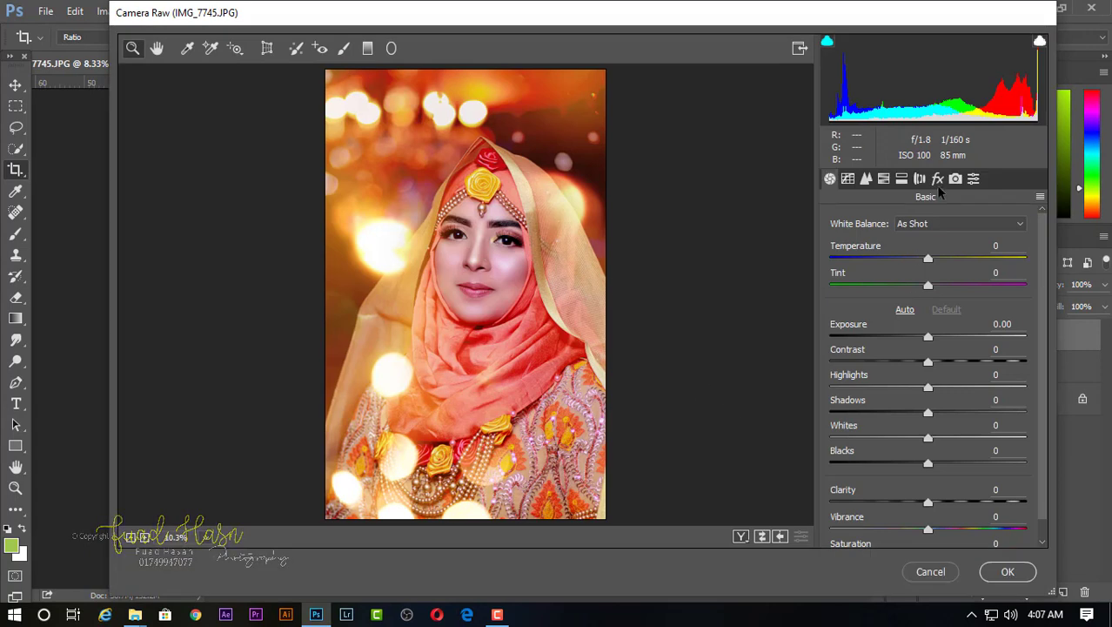
pyautogui.click(938, 178)
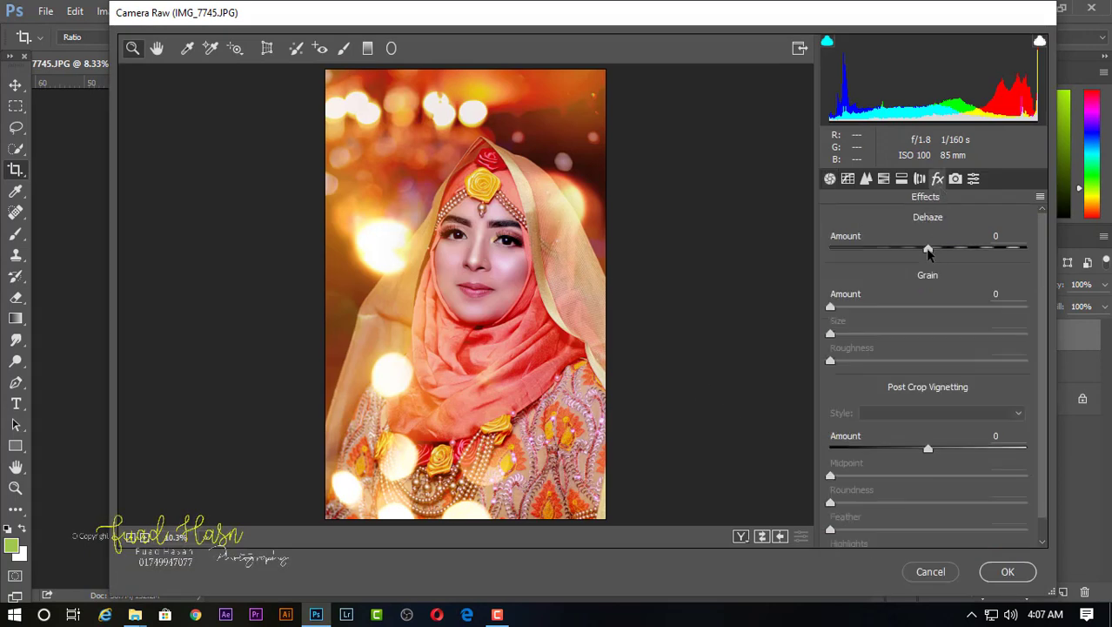
pyautogui.moveTo(928, 249); pyautogui.dragTo(937, 251)
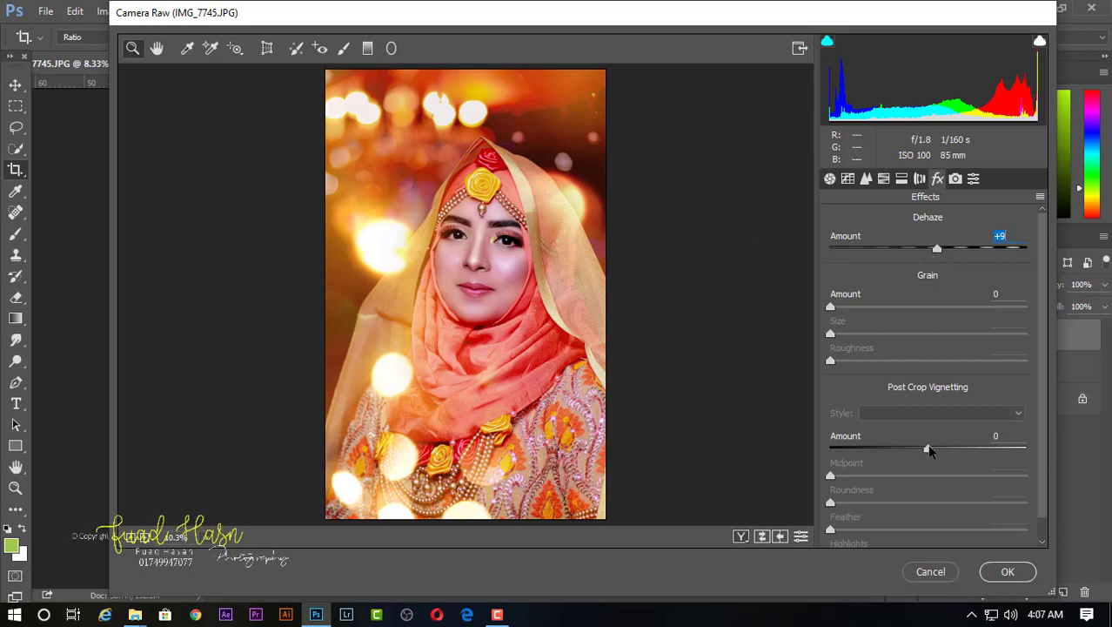
pyautogui.moveTo(928, 449); pyautogui.dragTo(923, 451)
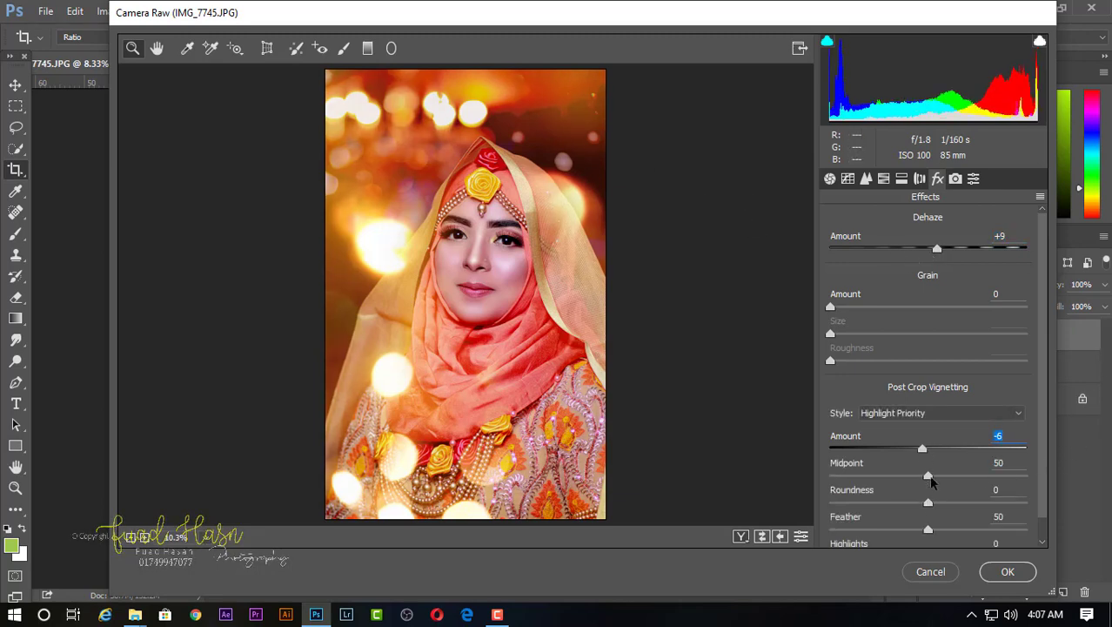
pyautogui.press('Tab')
pyautogui.write('0')
pyautogui.click(924, 453)
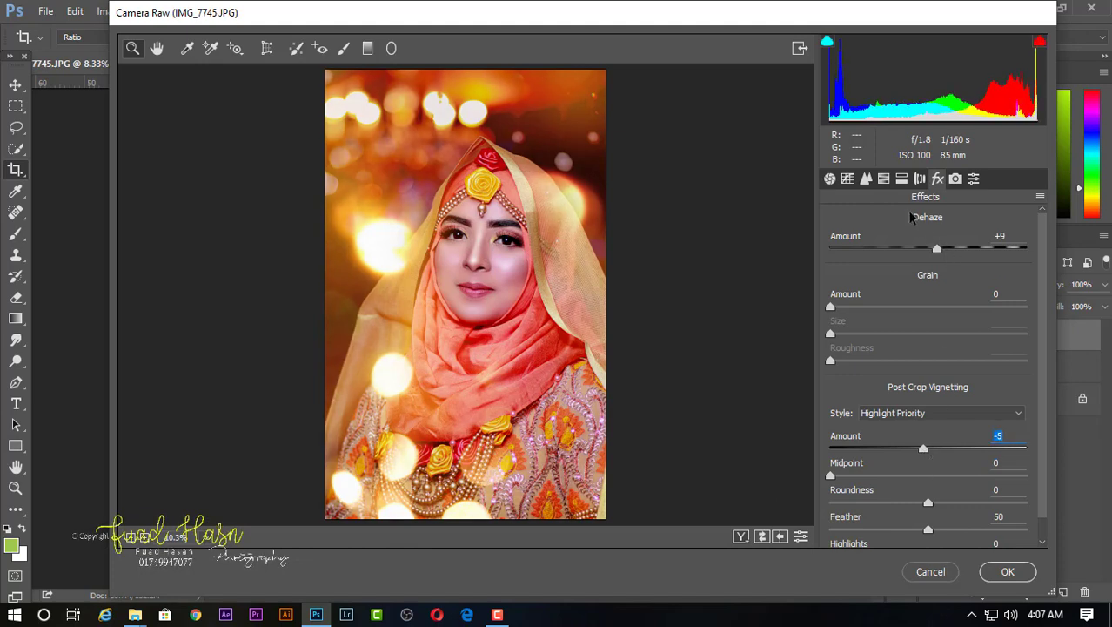
# - Set HSL Oranges to Saturation -7 and Luminance -17
pyautogui.click(884, 178)
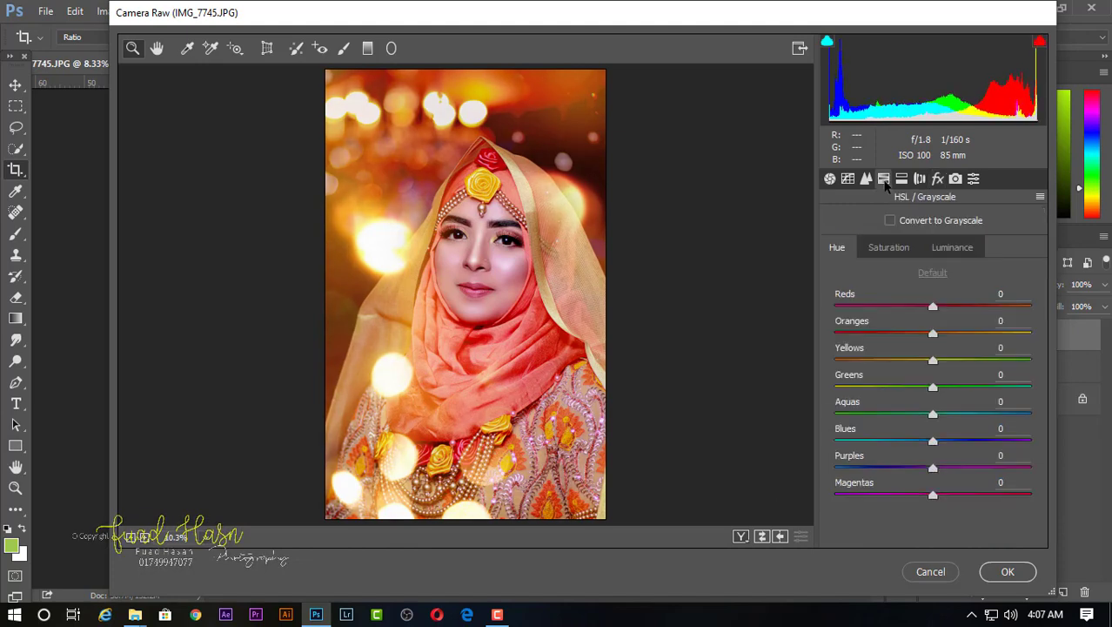
pyautogui.click(889, 249)
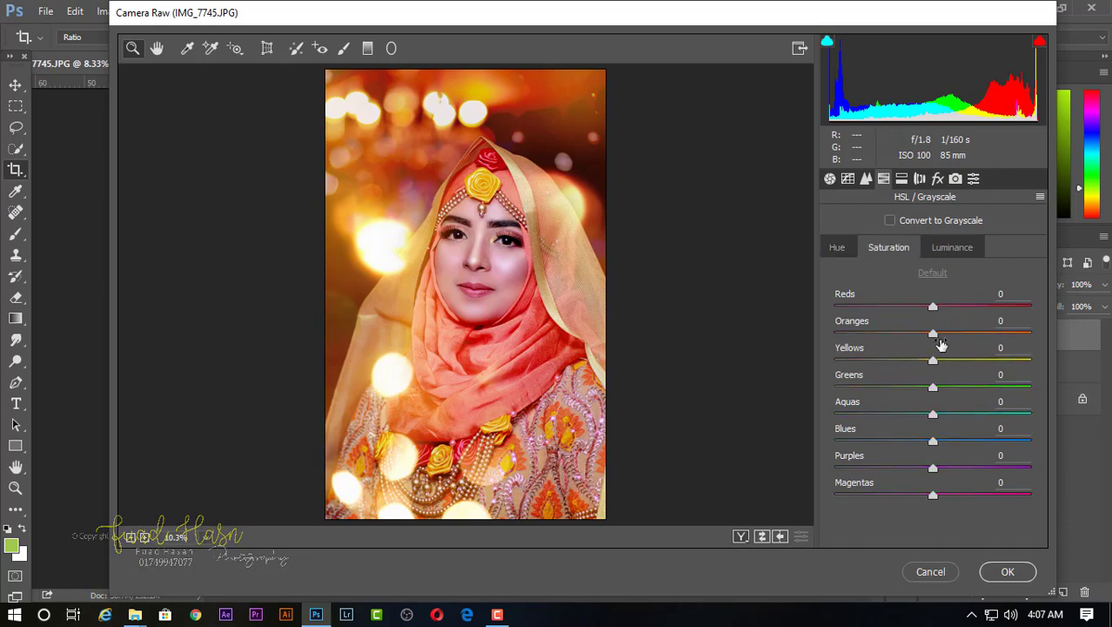
pyautogui.moveTo(933, 338); pyautogui.dragTo(927, 342)
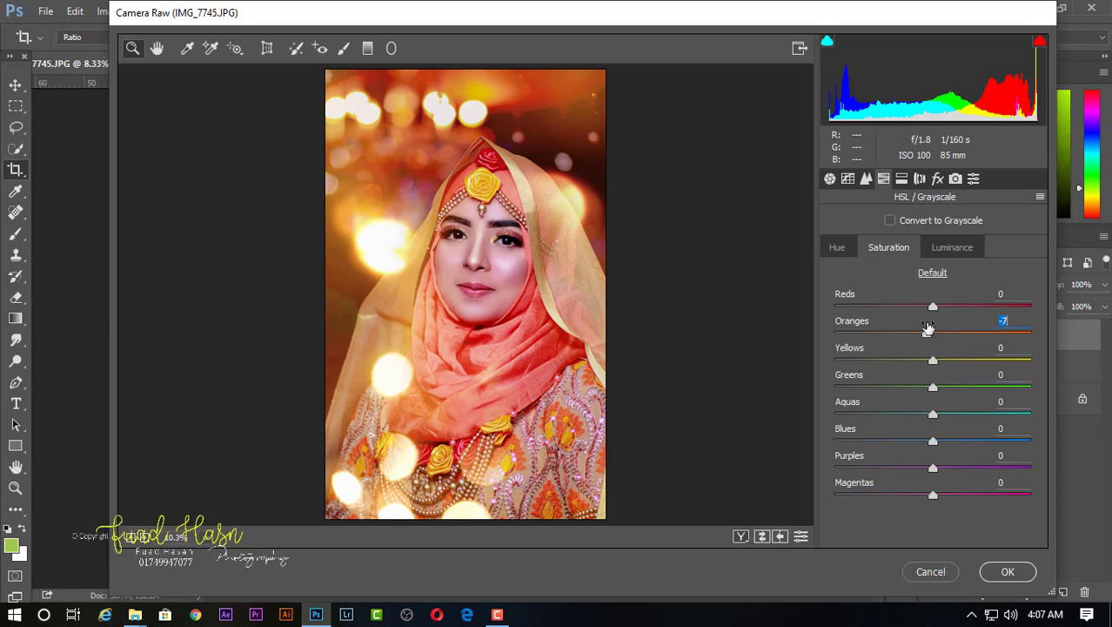
pyautogui.click(952, 247)
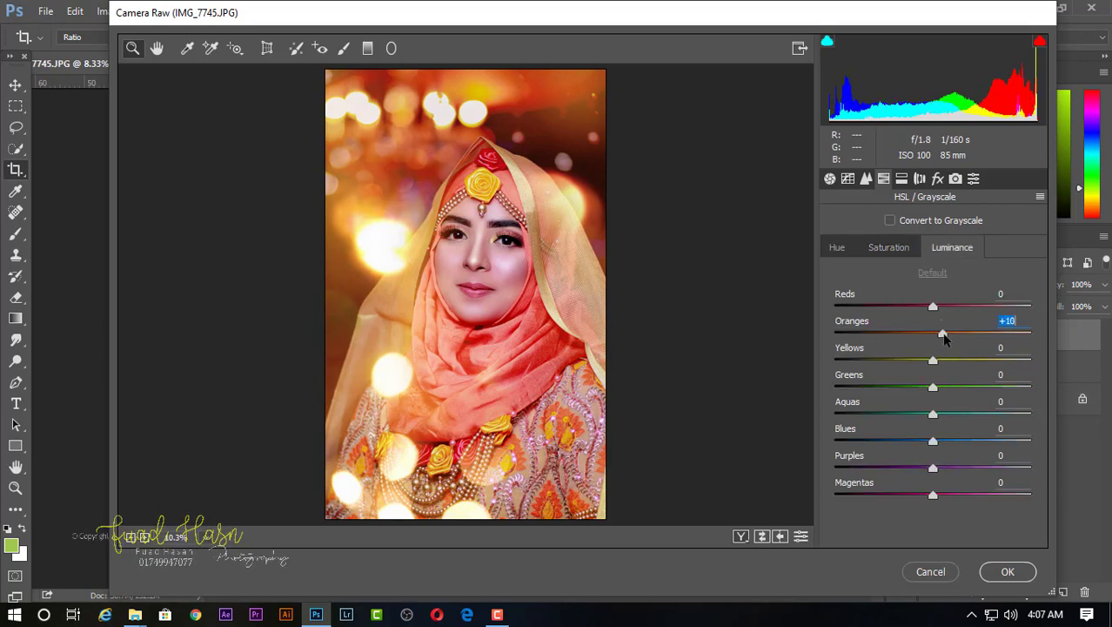
pyautogui.moveTo(934, 336); pyautogui.dragTo(917, 339)
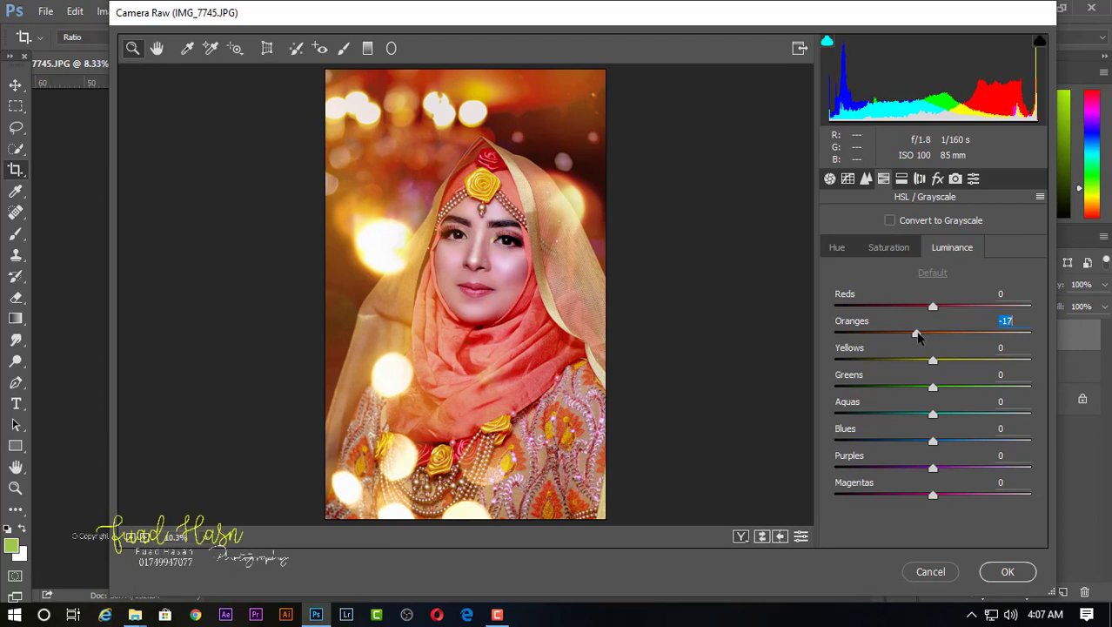
pyautogui.click(829, 179)
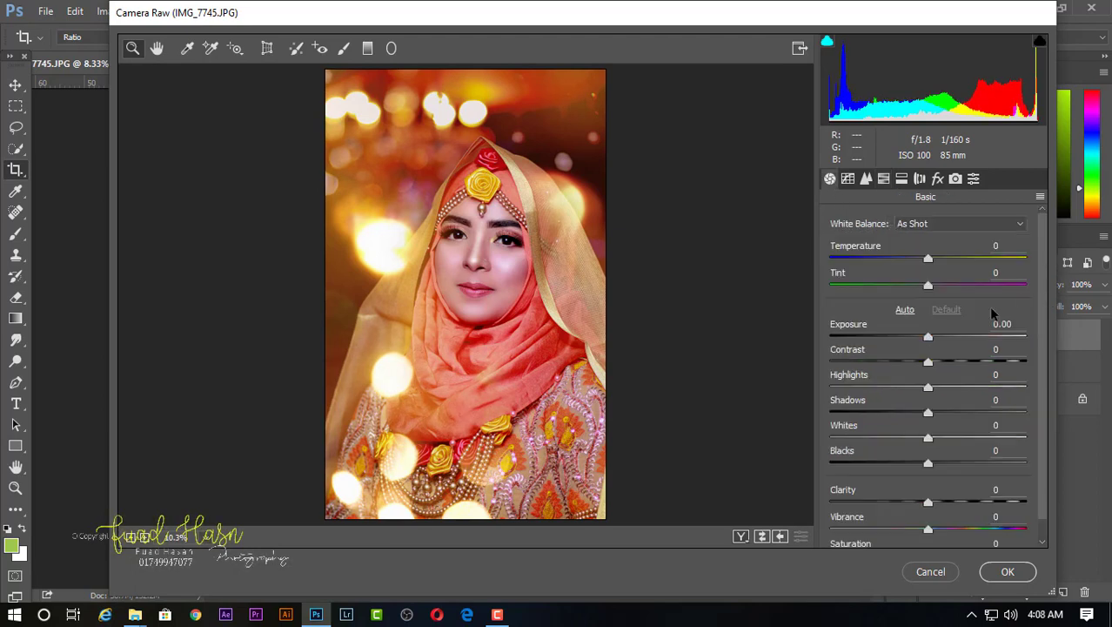
# - Set the Basic tones to Contrast +7, Clarity +3, Blacks -17 and Shadows -1
pyautogui.moveTo(929, 366); pyautogui.dragTo(935, 367)
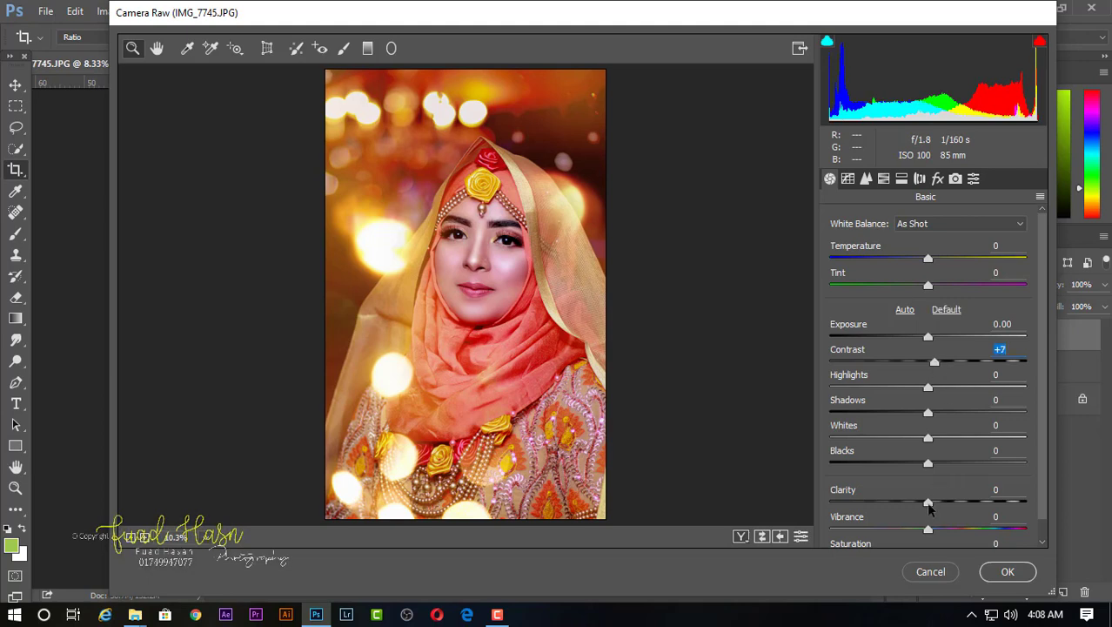
pyautogui.moveTo(929, 503); pyautogui.dragTo(933, 505)
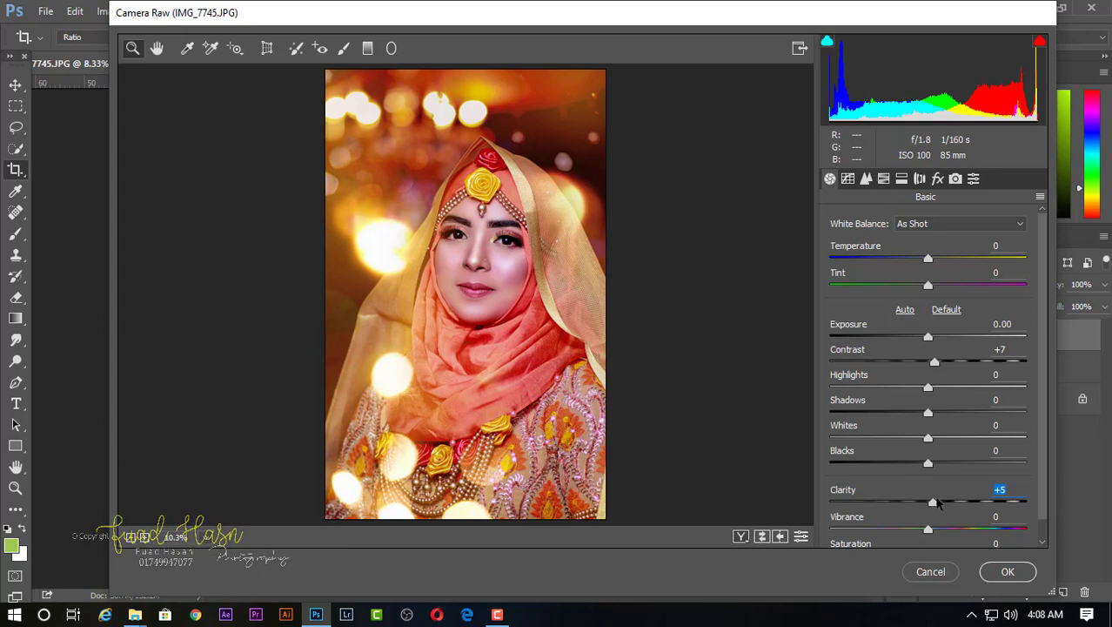
pyautogui.moveTo(935, 506); pyautogui.dragTo(931, 505)
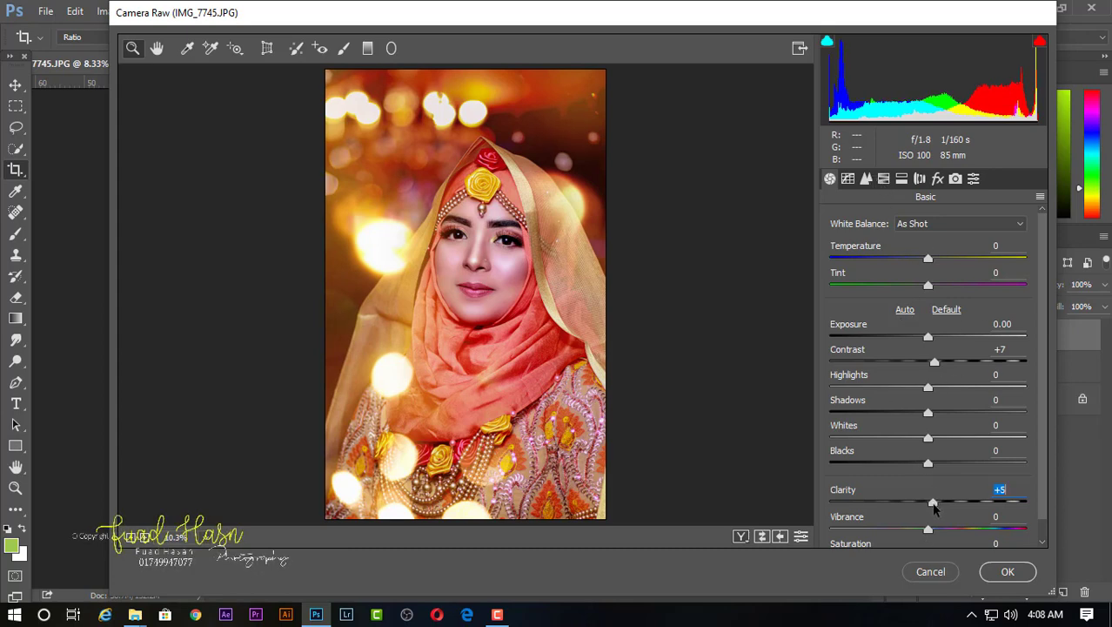
pyautogui.moveTo(928, 465); pyautogui.dragTo(913, 466)
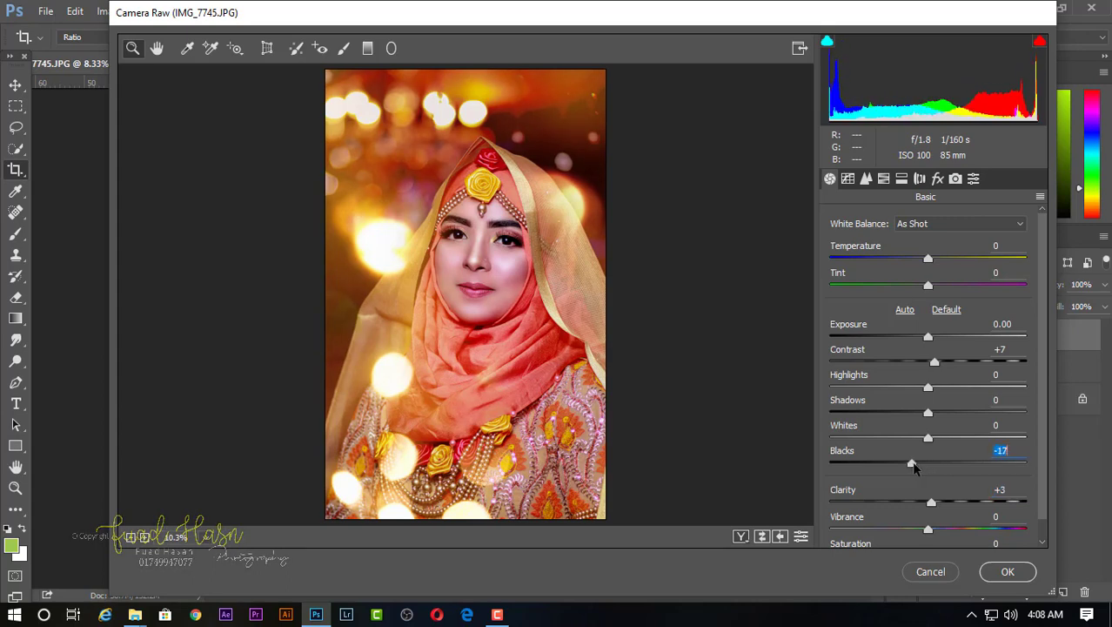
pyautogui.moveTo(932, 421); pyautogui.dragTo(929, 421)
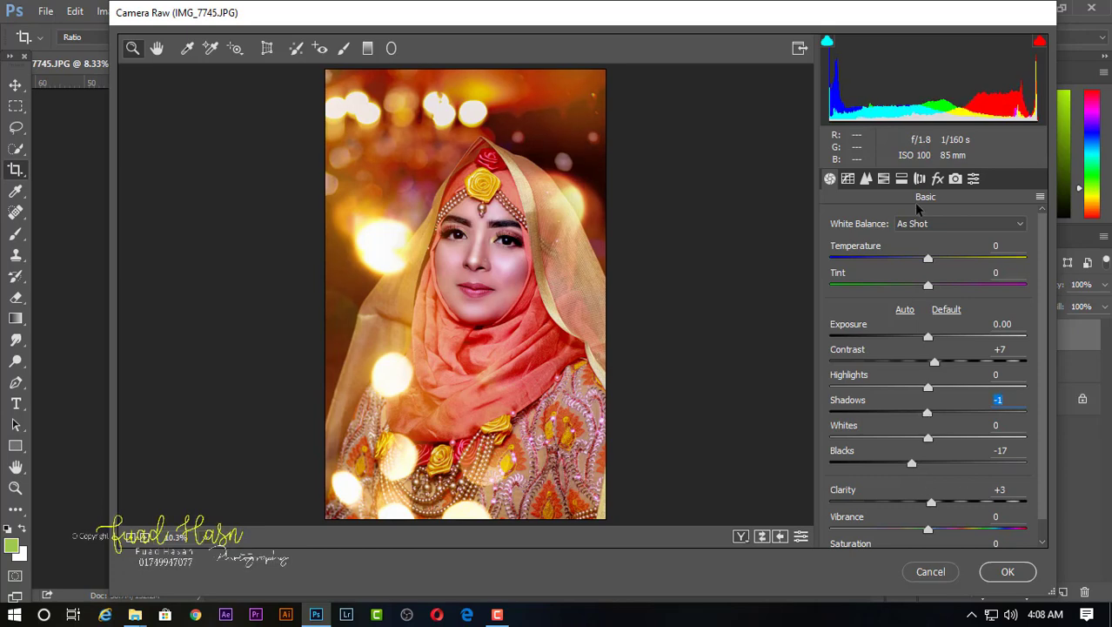
pyautogui.click(883, 179)
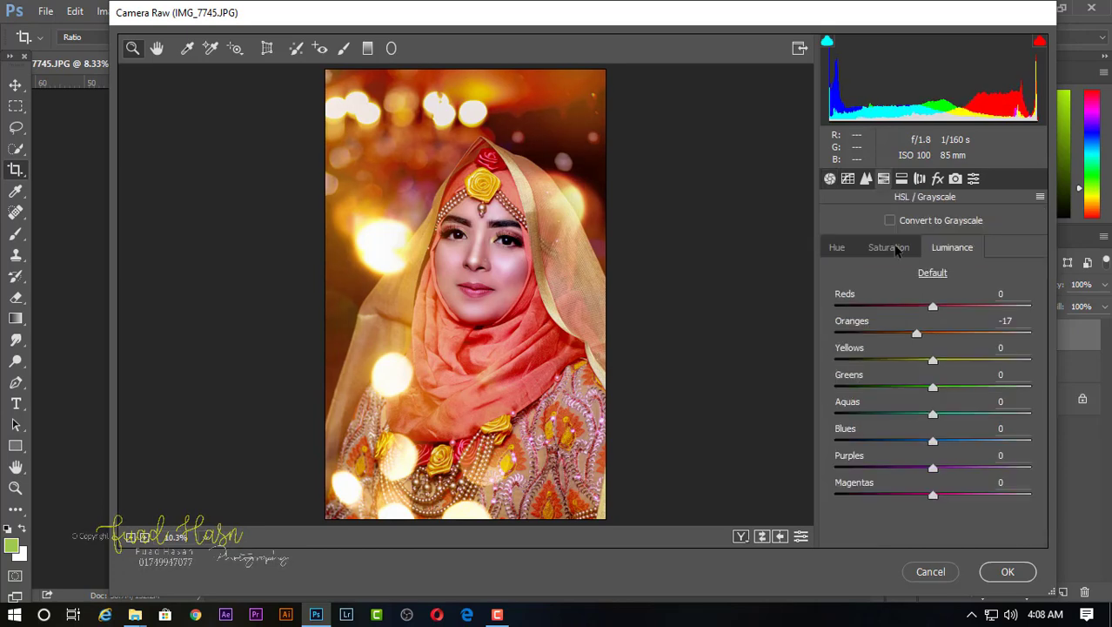
# - Shift Yellows to -4 and Greens to -3, and nudge the Aquas hue to +1
pyautogui.click(896, 250)
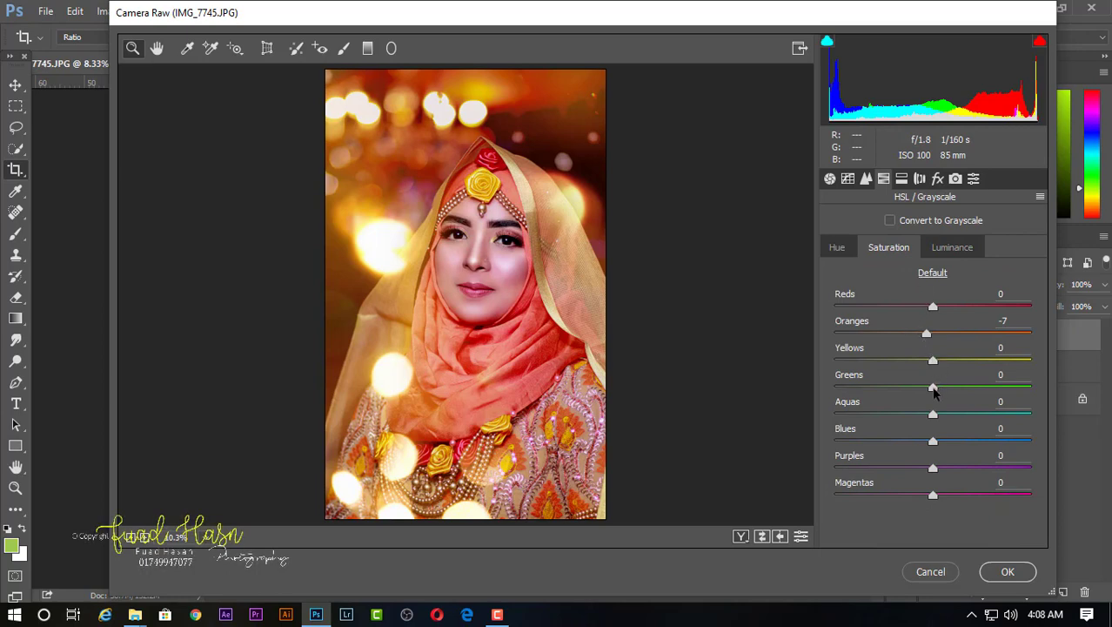
pyautogui.moveTo(934, 393); pyautogui.dragTo(915, 389)
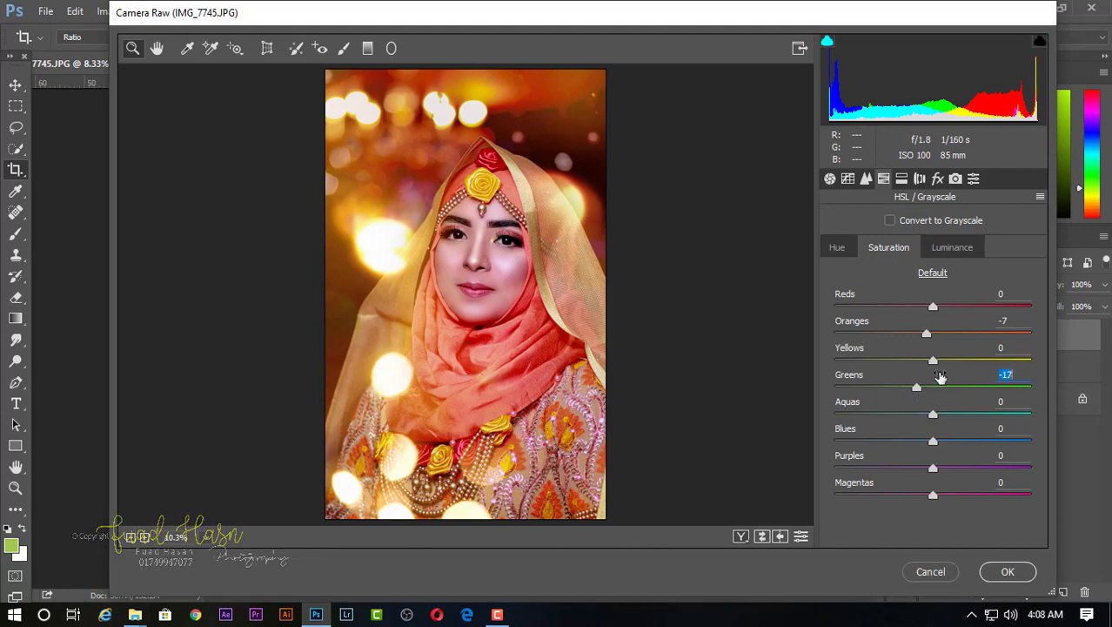
pyautogui.moveTo(933, 361)
pyautogui.mouseDown()
pyautogui.moveTo(958, 362)
pyautogui.moveTo(925, 393)
pyautogui.moveTo(879, 394)
pyautogui.moveTo(933, 401)
pyautogui.moveTo(931, 380)
pyautogui.moveTo(1014, 362)
pyautogui.moveTo(789, 376)
pyautogui.moveTo(929, 383)
pyautogui.mouseUp()
pyautogui.click(839, 250)
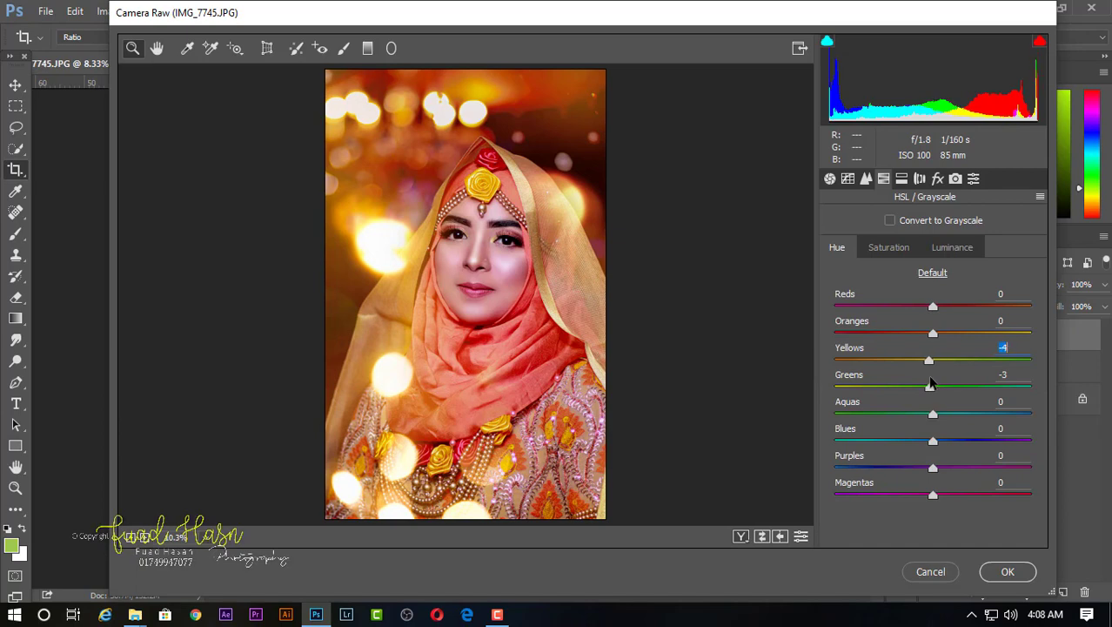
pyautogui.moveTo(934, 416); pyautogui.dragTo(936, 424)
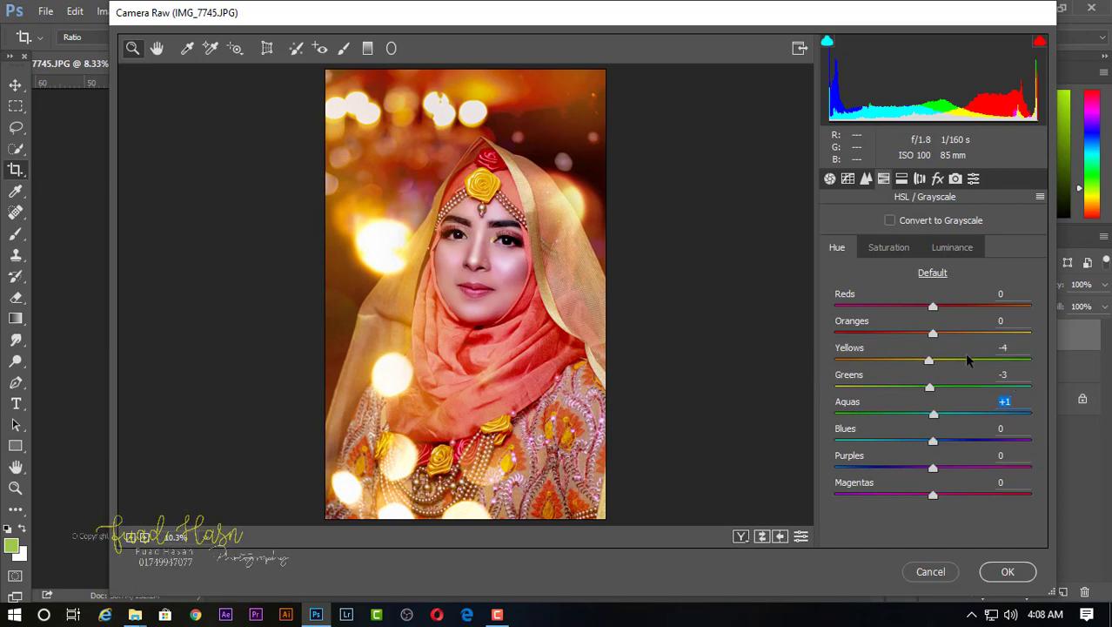
# - Ease the Dehaze amount down slightly to +7
pyautogui.click(938, 179)
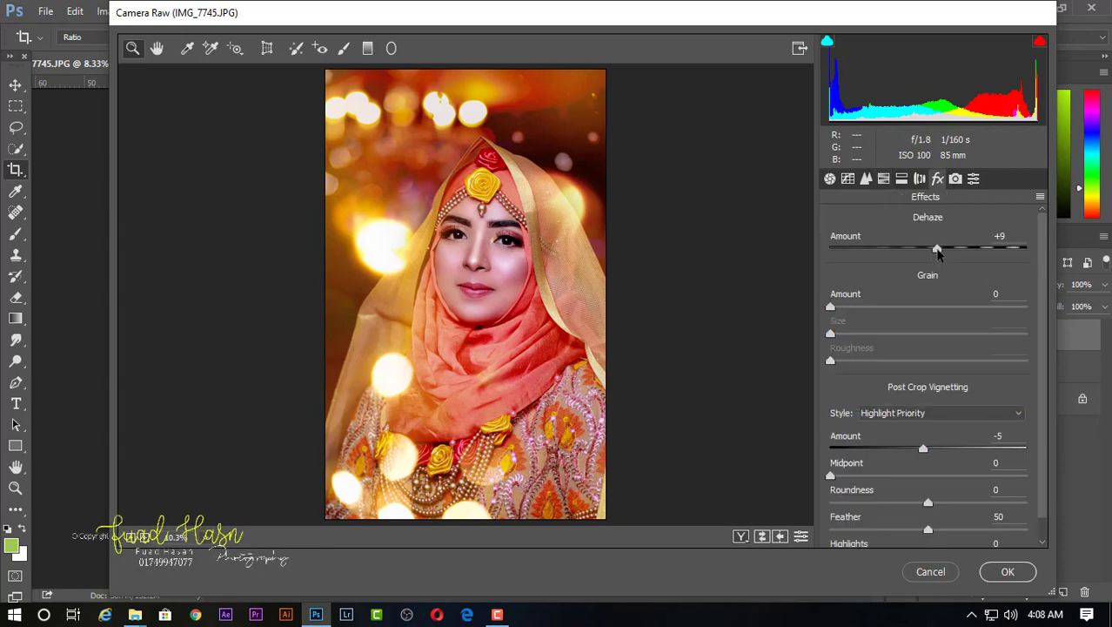
pyautogui.moveTo(937, 251); pyautogui.dragTo(935, 252)
pyautogui.click(884, 179)
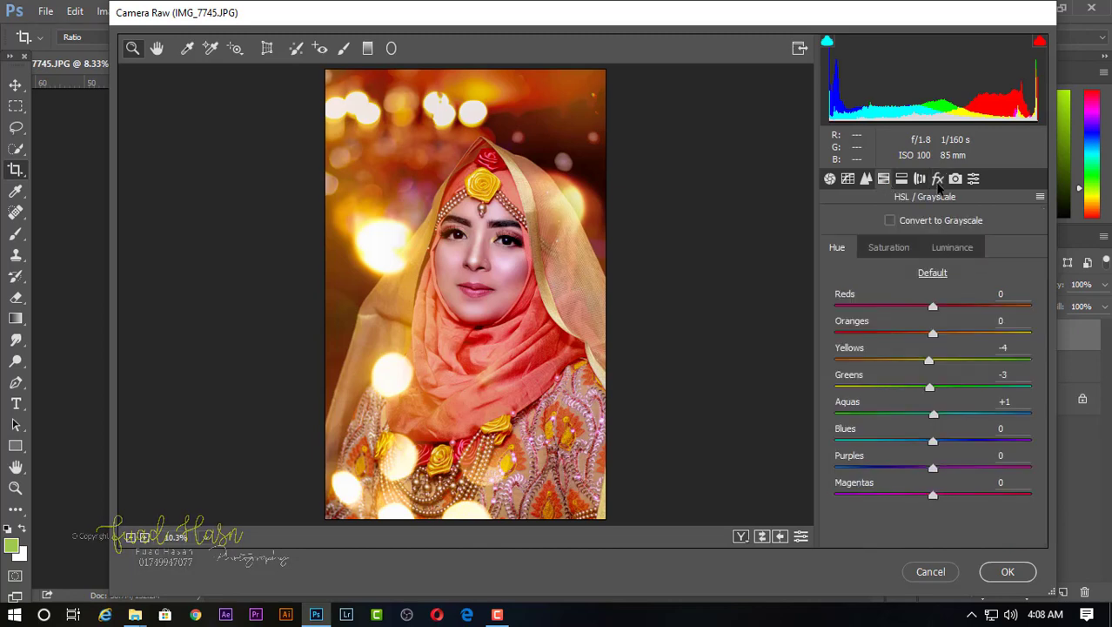
pyautogui.click(902, 179)
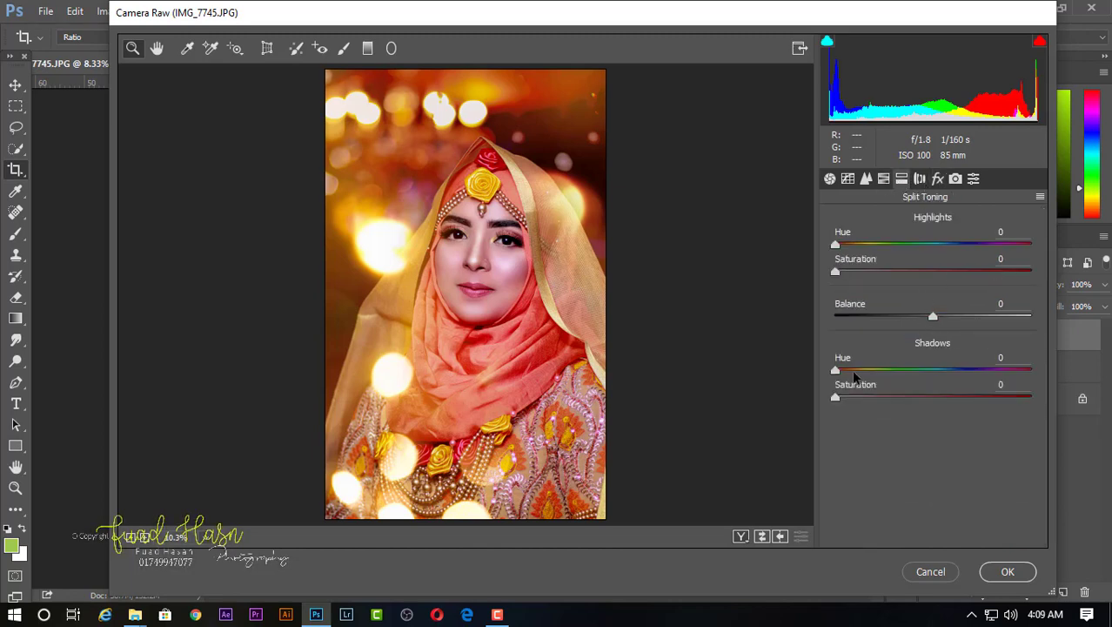
# - Split tone shadows to hue 54 and highlights to hue 84, saturation 15, then apply Camera Raw
pyautogui.moveTo(837, 371); pyautogui.dragTo(1053, 393)
pyautogui.moveTo(1053, 393); pyautogui.dragTo(869, 392)
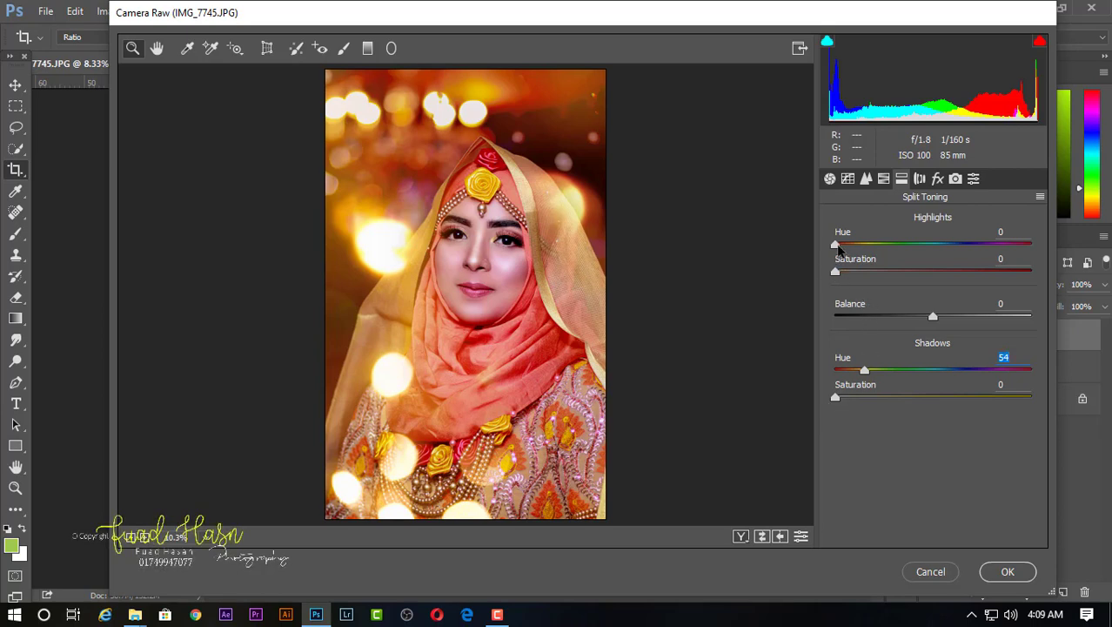
pyautogui.moveTo(836, 245)
pyautogui.mouseDown()
pyautogui.moveTo(997, 271)
pyautogui.moveTo(878, 280)
pyautogui.moveTo(904, 281)
pyautogui.mouseUp()
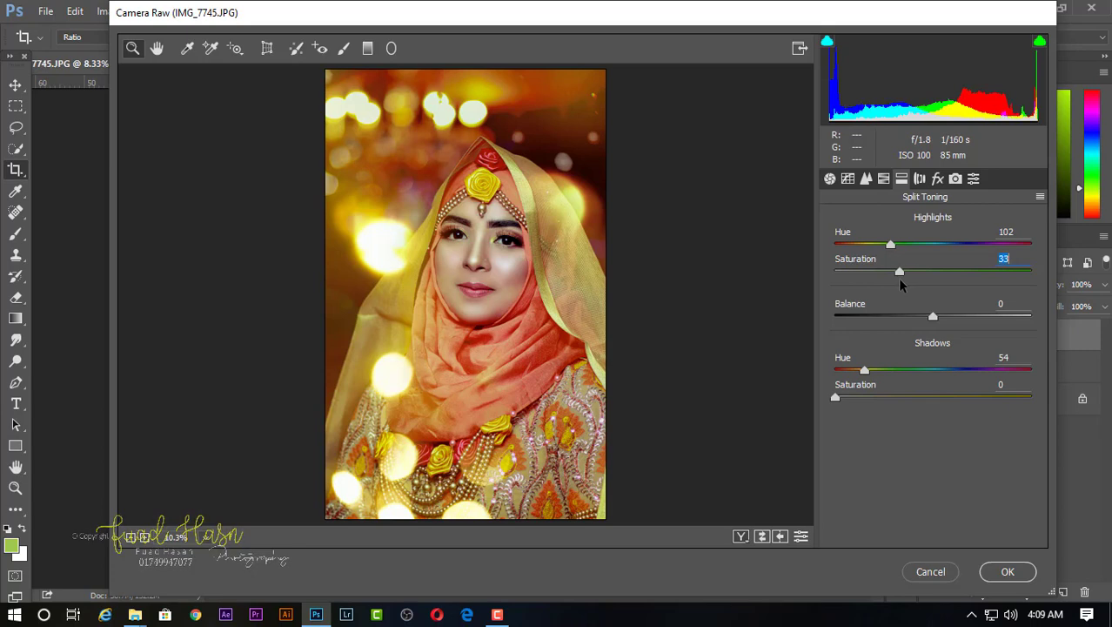
pyautogui.moveTo(900, 281)
pyautogui.mouseDown()
pyautogui.moveTo(826, 280)
pyautogui.moveTo(841, 277)
pyautogui.mouseUp()
pyautogui.moveTo(891, 244); pyautogui.dragTo(914, 244)
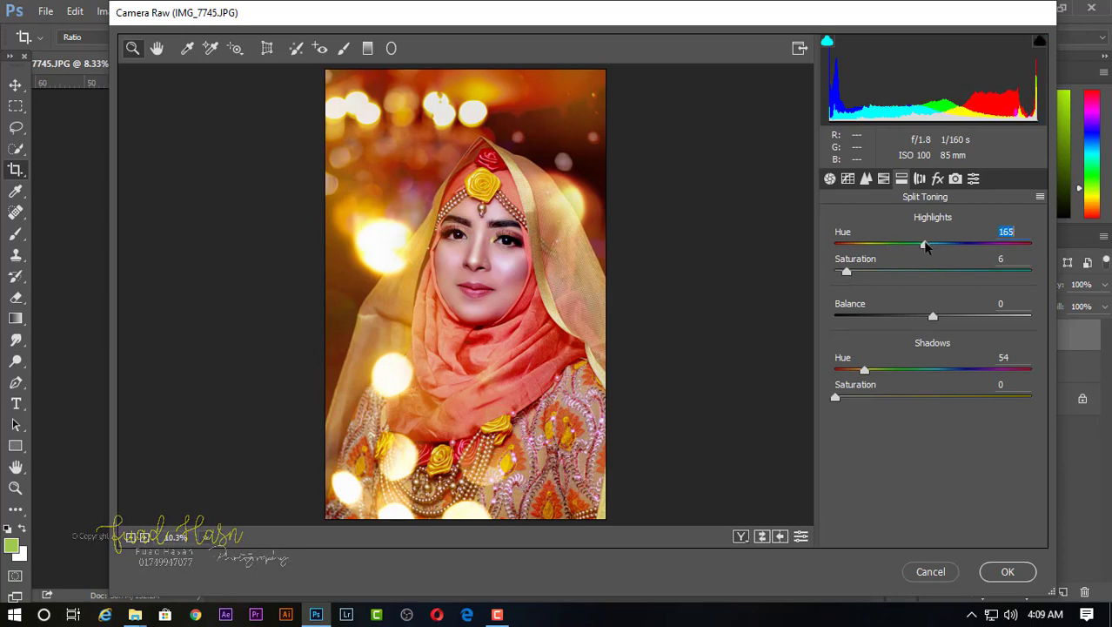
pyautogui.moveTo(925, 247)
pyautogui.mouseDown()
pyautogui.moveTo(881, 247)
pyautogui.moveTo(901, 275)
pyautogui.moveTo(866, 276)
pyautogui.mouseUp()
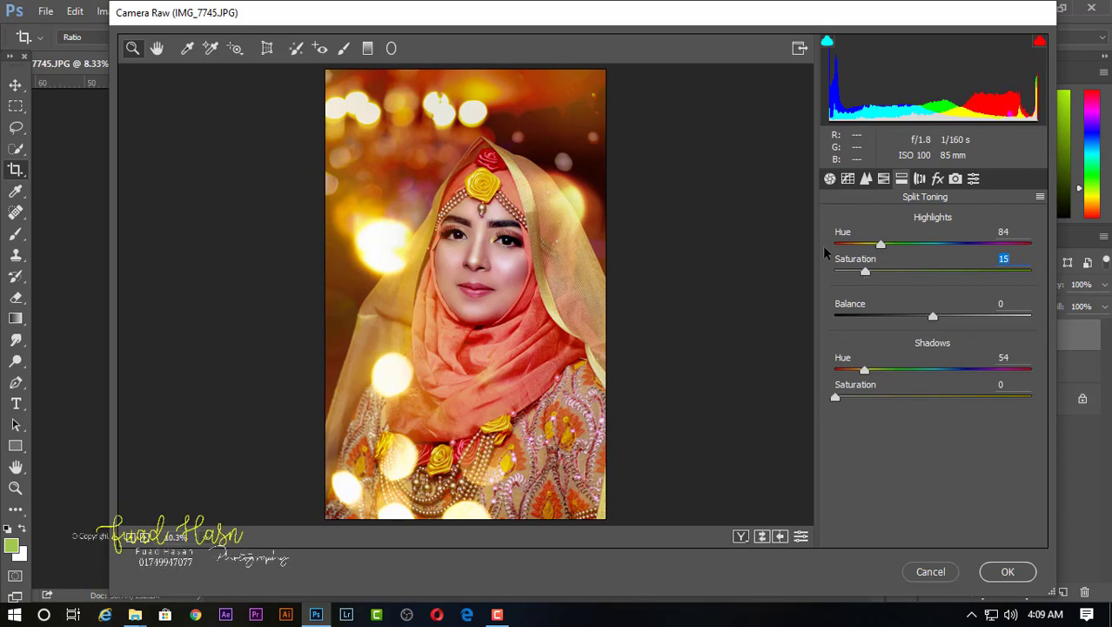
pyautogui.click(1008, 573)
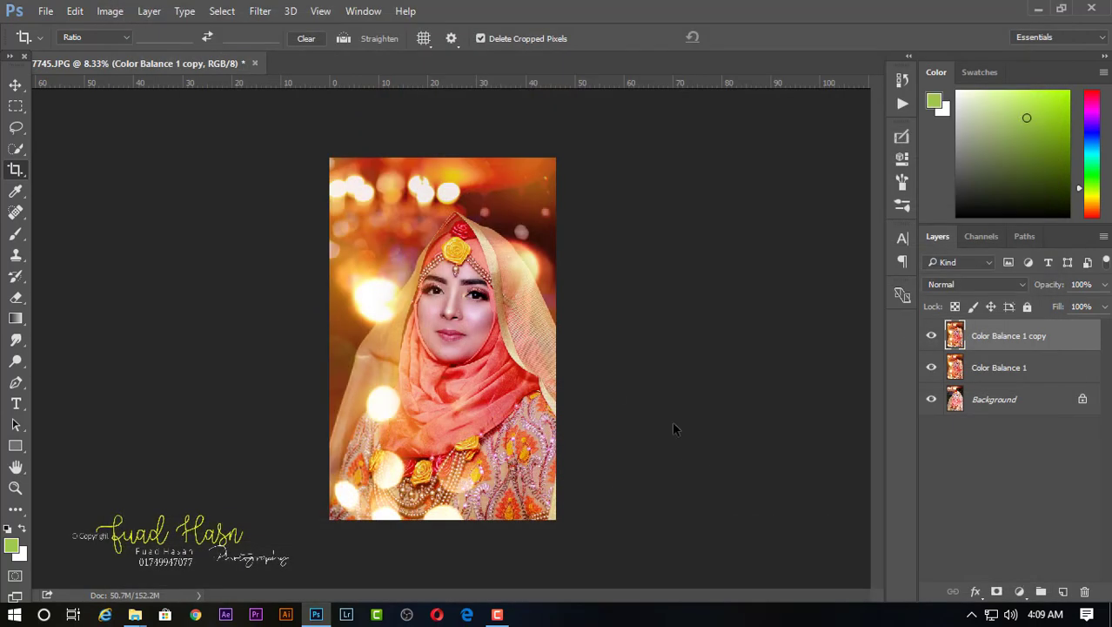
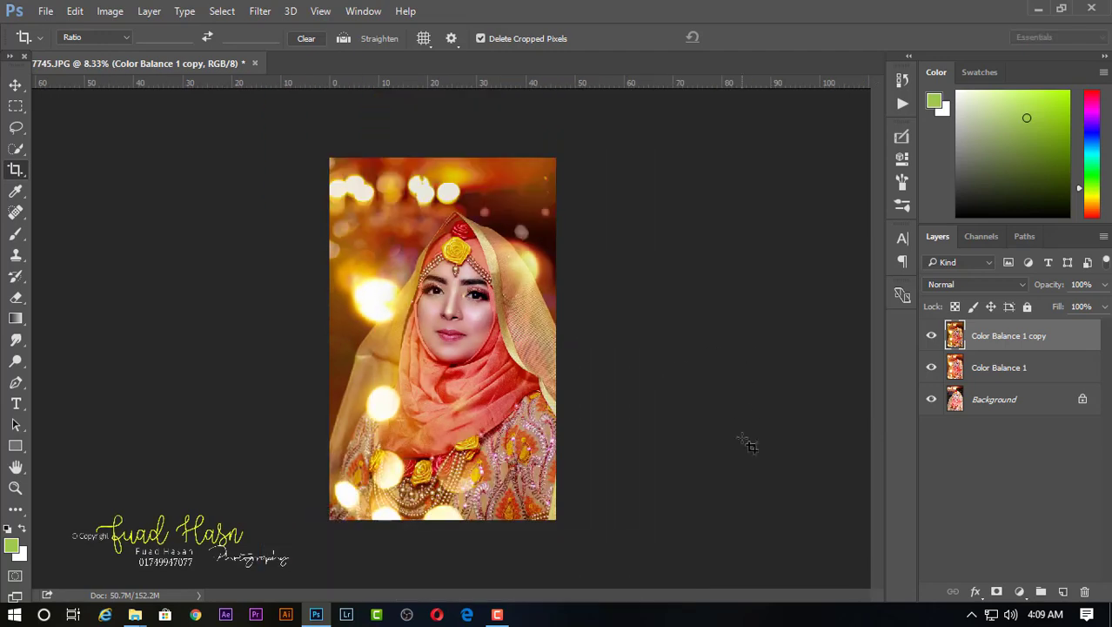
# - Add an Exposure adjustment layer with the Offset lifted to +0.0167
pyautogui.click(1020, 591)
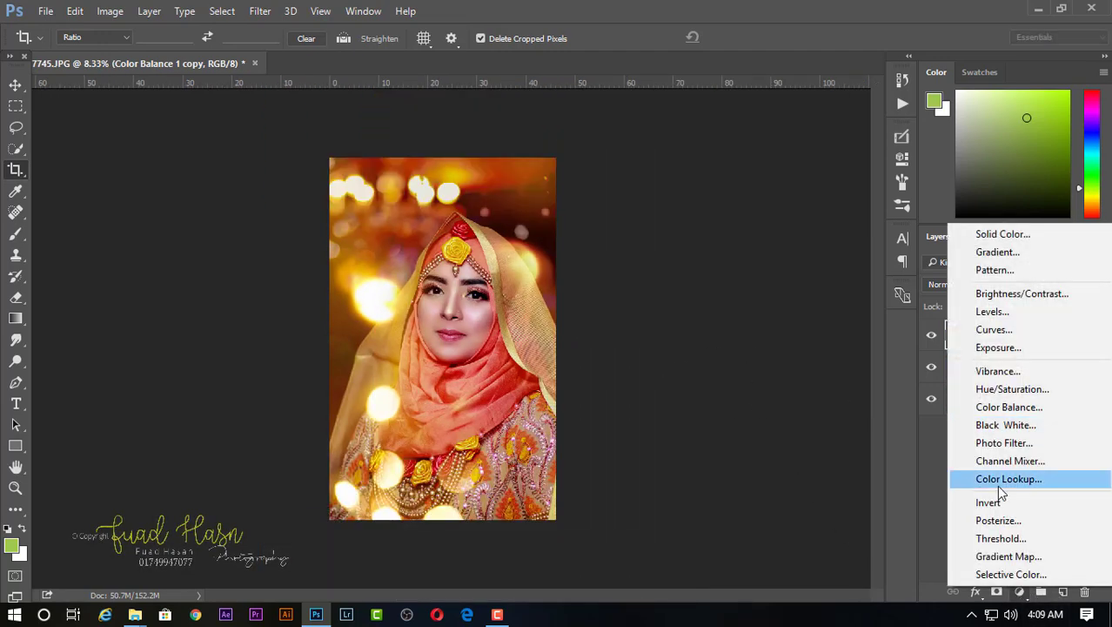
pyautogui.click(995, 349)
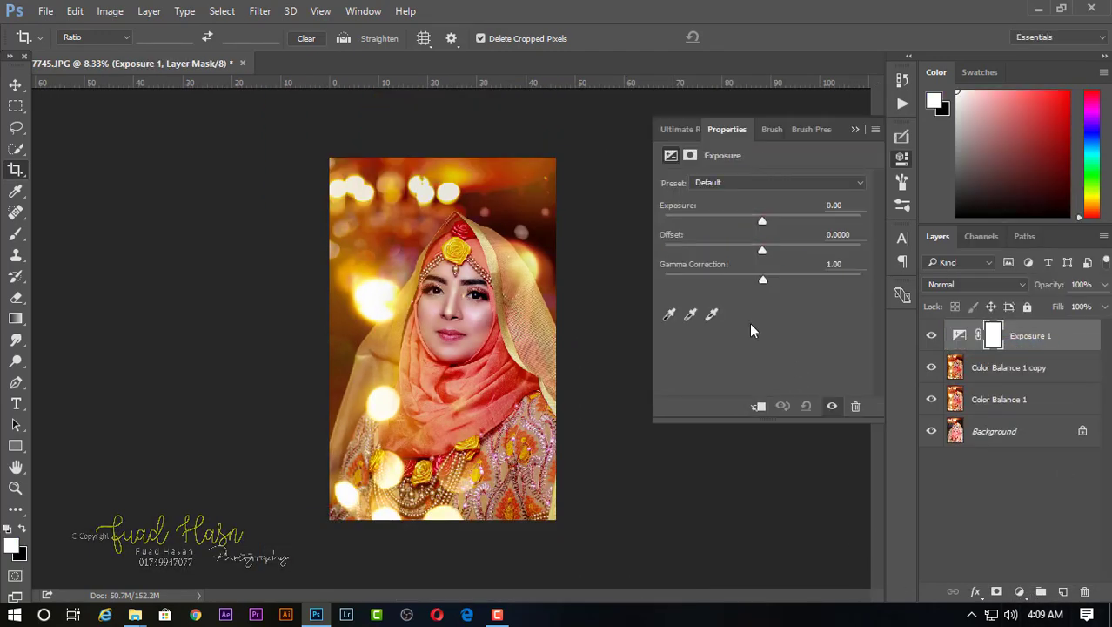
pyautogui.moveTo(762, 251); pyautogui.dragTo(766, 252)
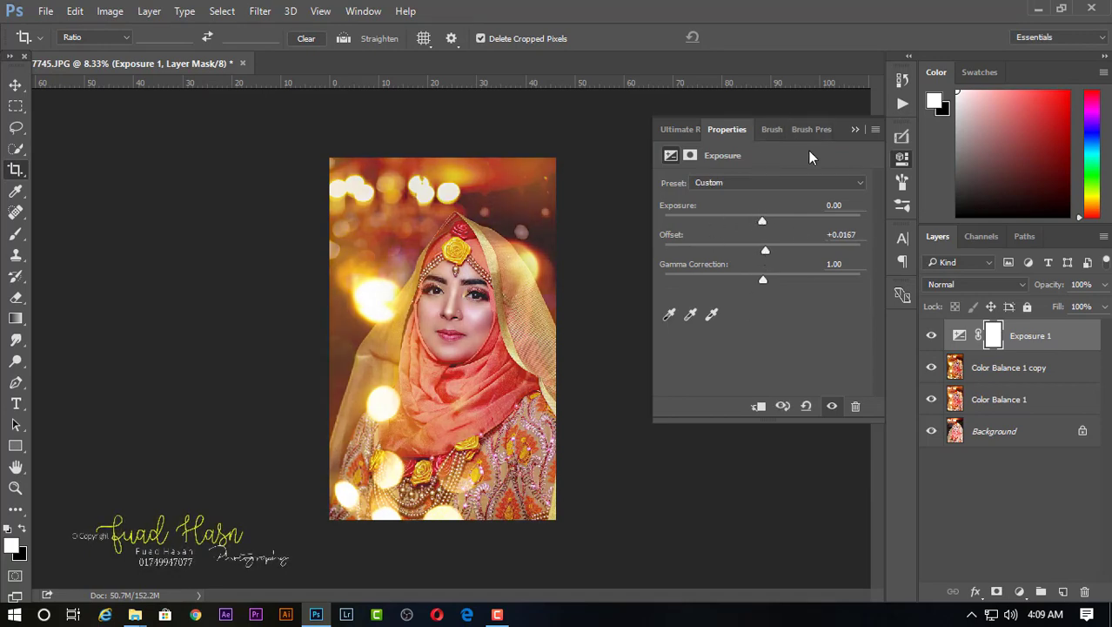
pyautogui.click(853, 129)
pyautogui.hotkey('ctrl', '+')
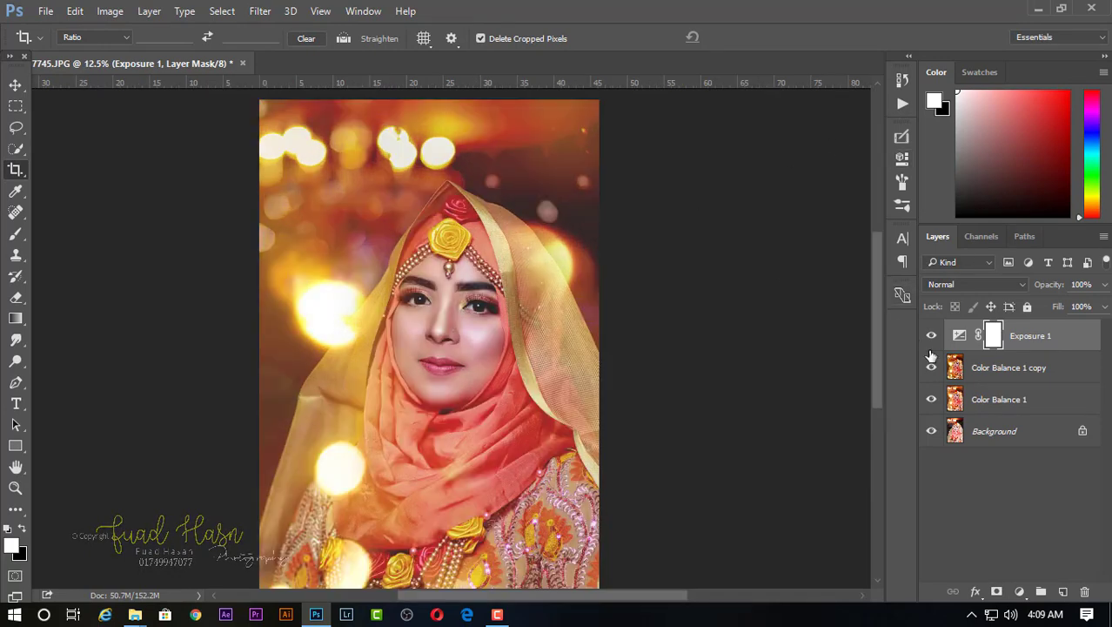
# - Set the Exposure 1 layer opacity to 70%
pyautogui.click(932, 337)
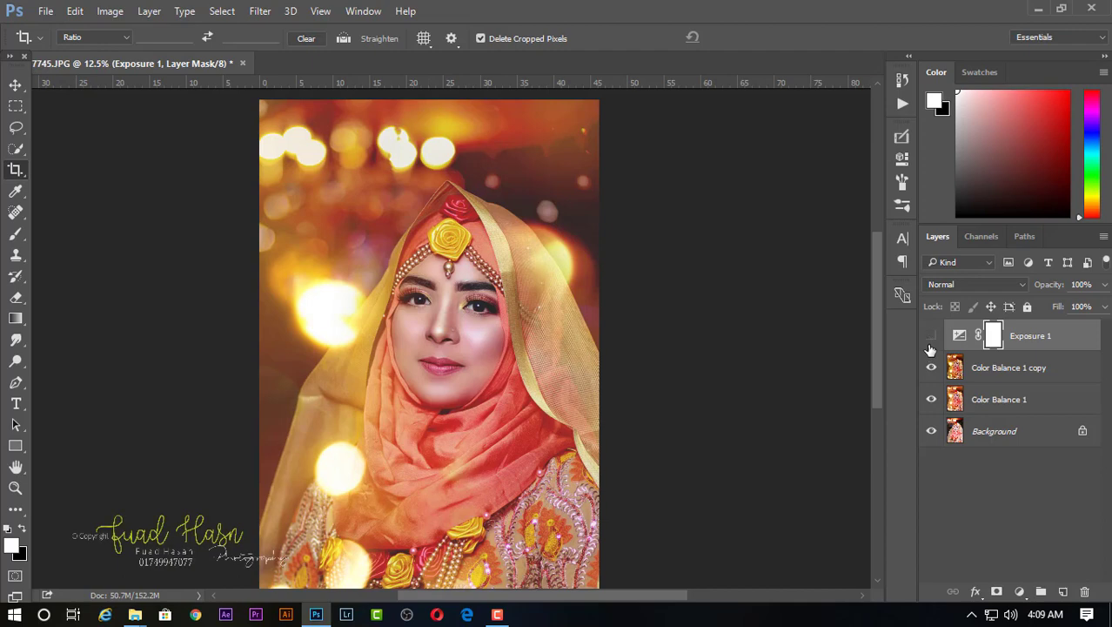
pyautogui.click(1105, 285)
pyautogui.click(1079, 306)
pyautogui.hotkey('ctrl', '-')
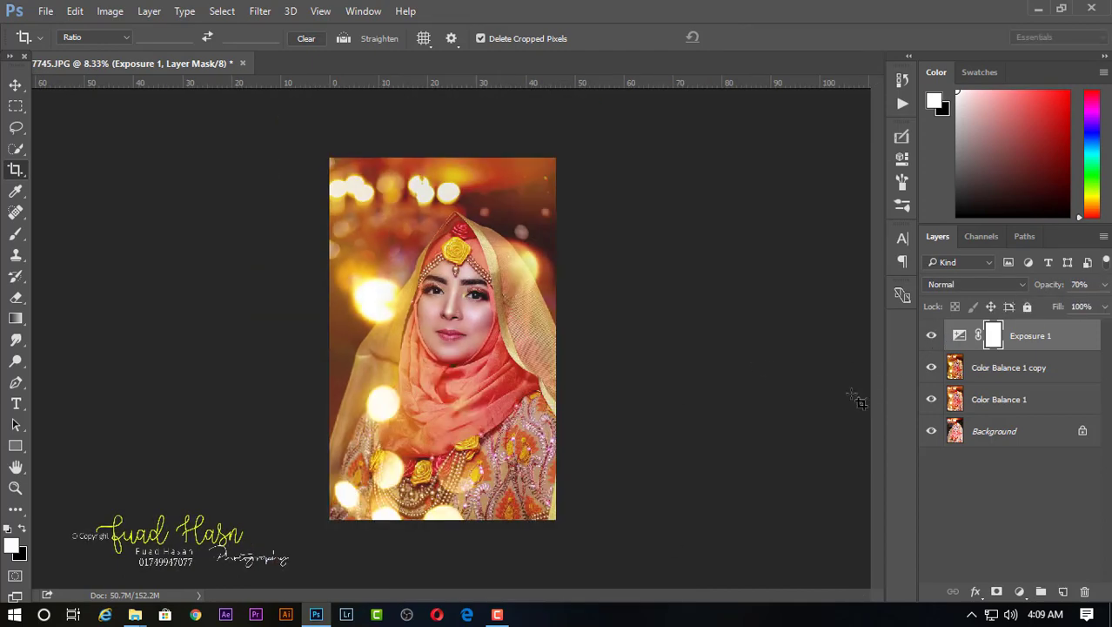
# - Toggle Exposure 1 and Color Balance 1 copy to compare, then select Color Balance 1 copy
pyautogui.click(931, 336)
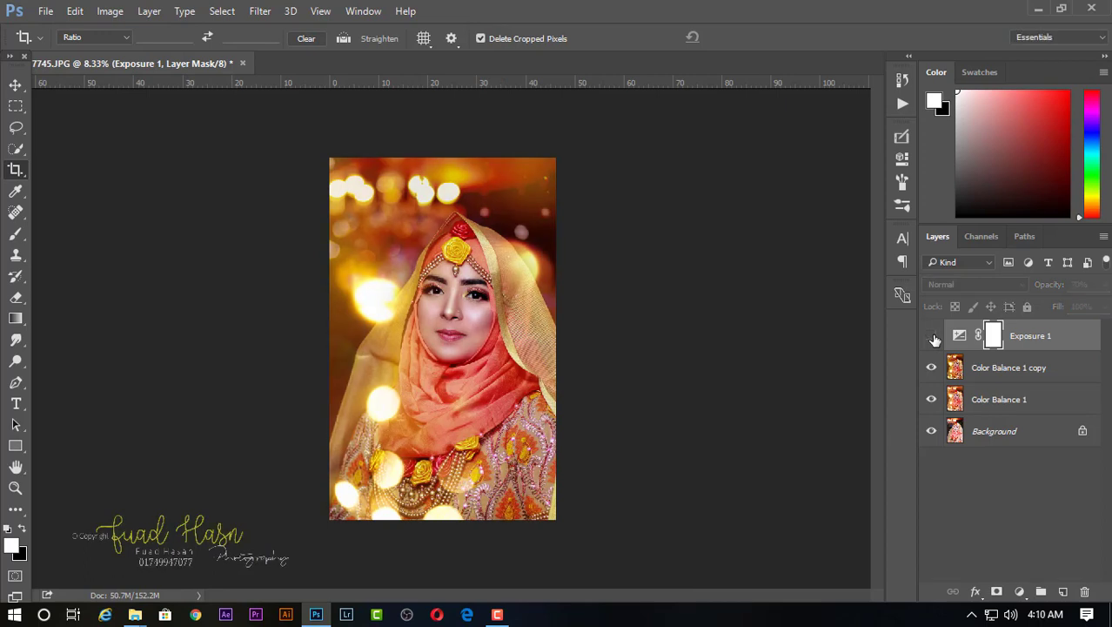
pyautogui.click(957, 374)
pyautogui.click(932, 367)
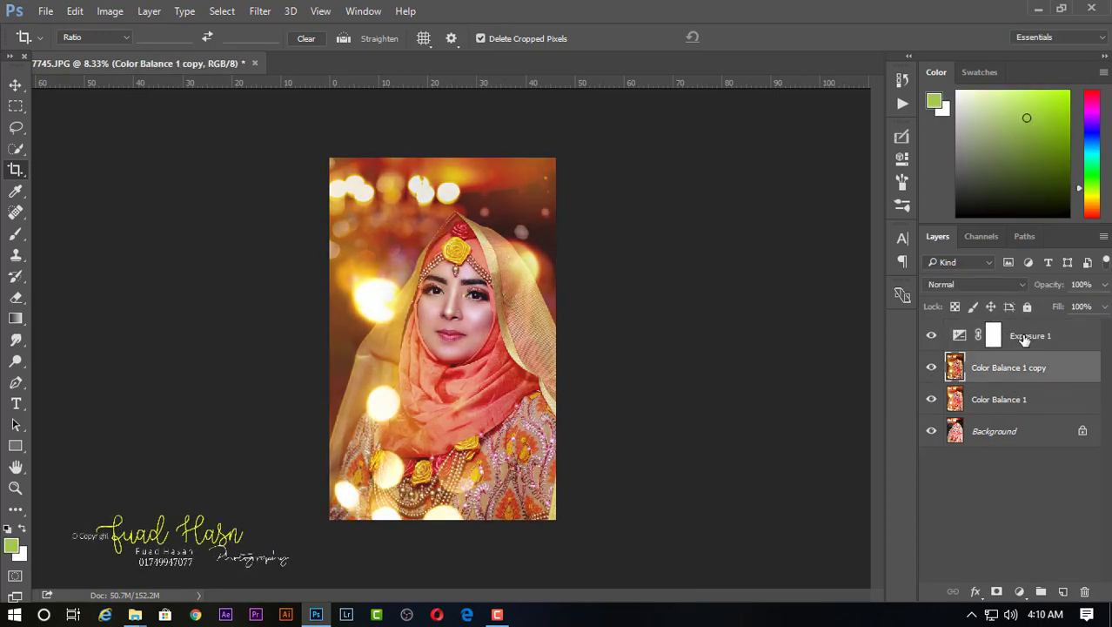
pyautogui.click(1023, 340)
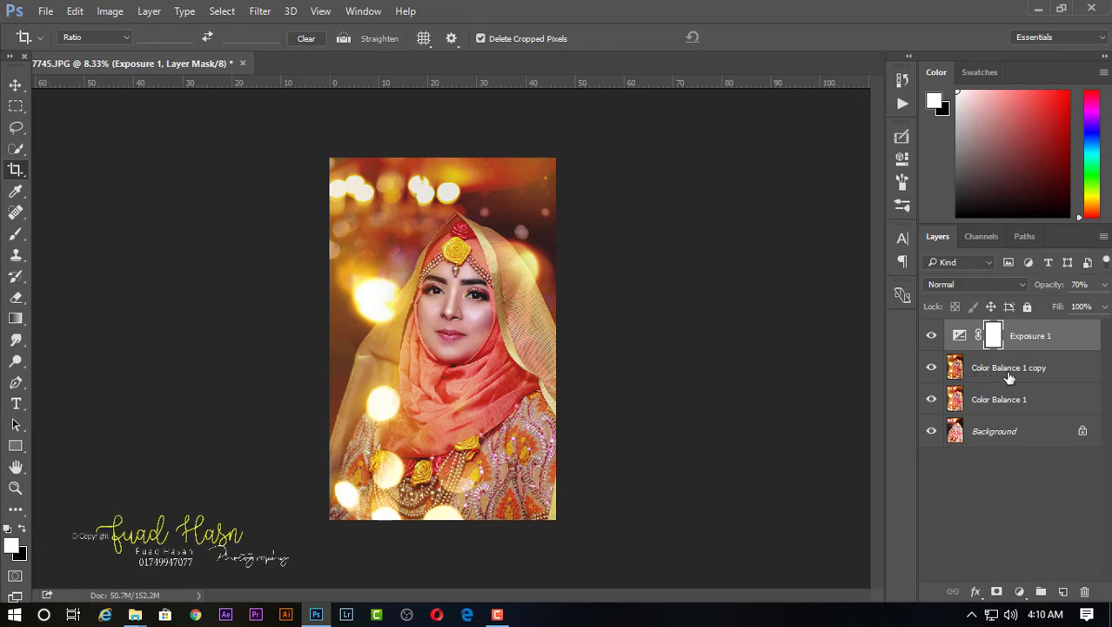
pyautogui.click(1001, 374)
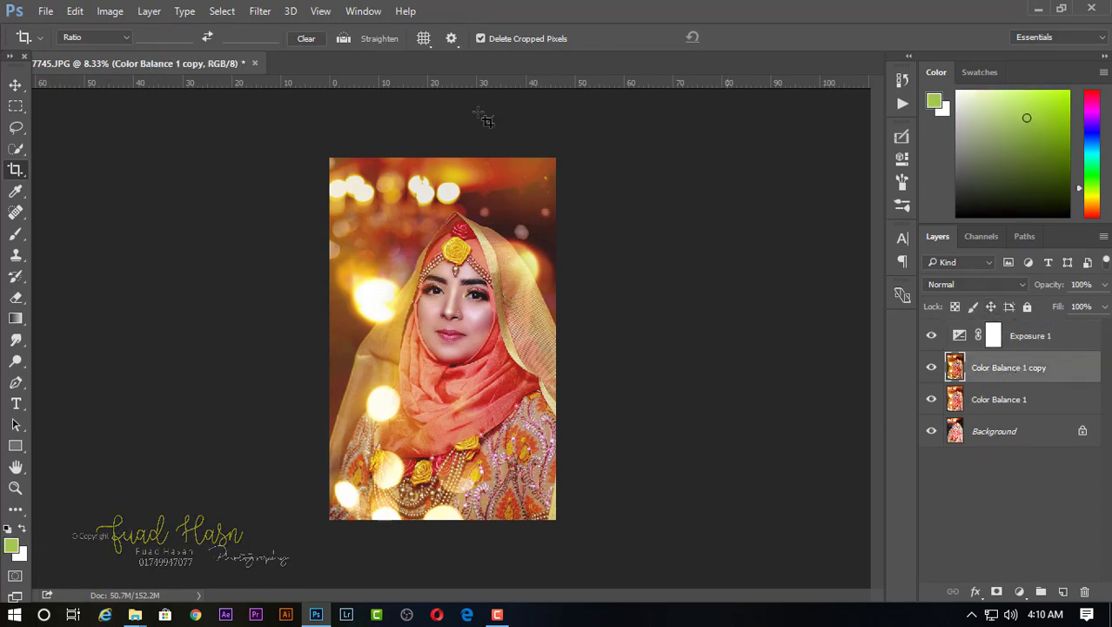
# - In Camera Raw HSL, set Yellows saturation to −8 and luminance to −13
pyautogui.click(260, 11)
pyautogui.click(302, 105)
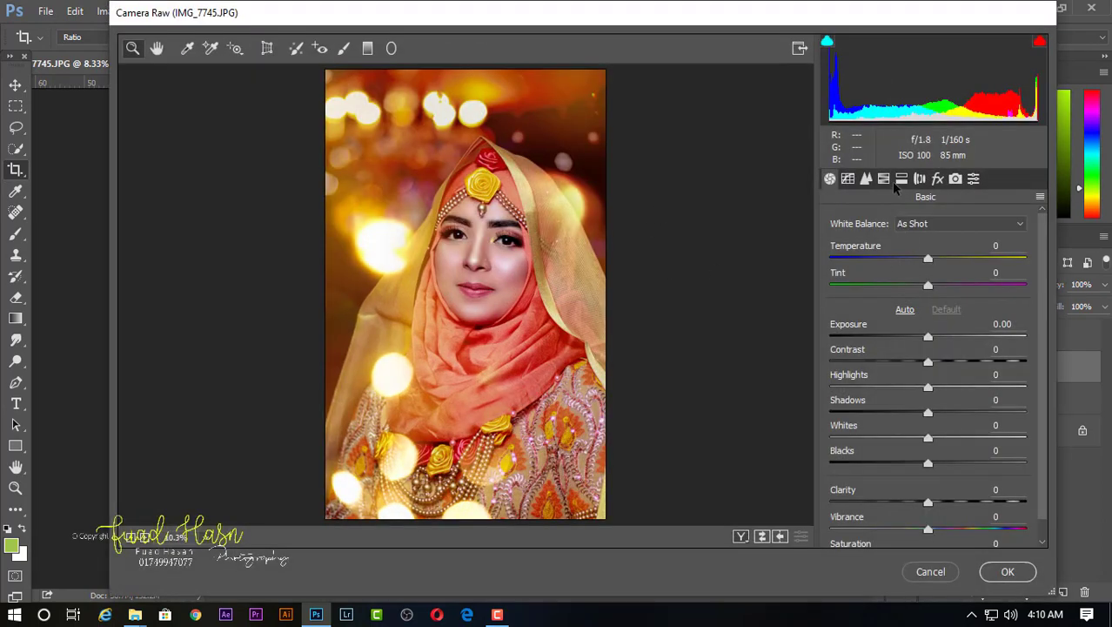
pyautogui.click(885, 180)
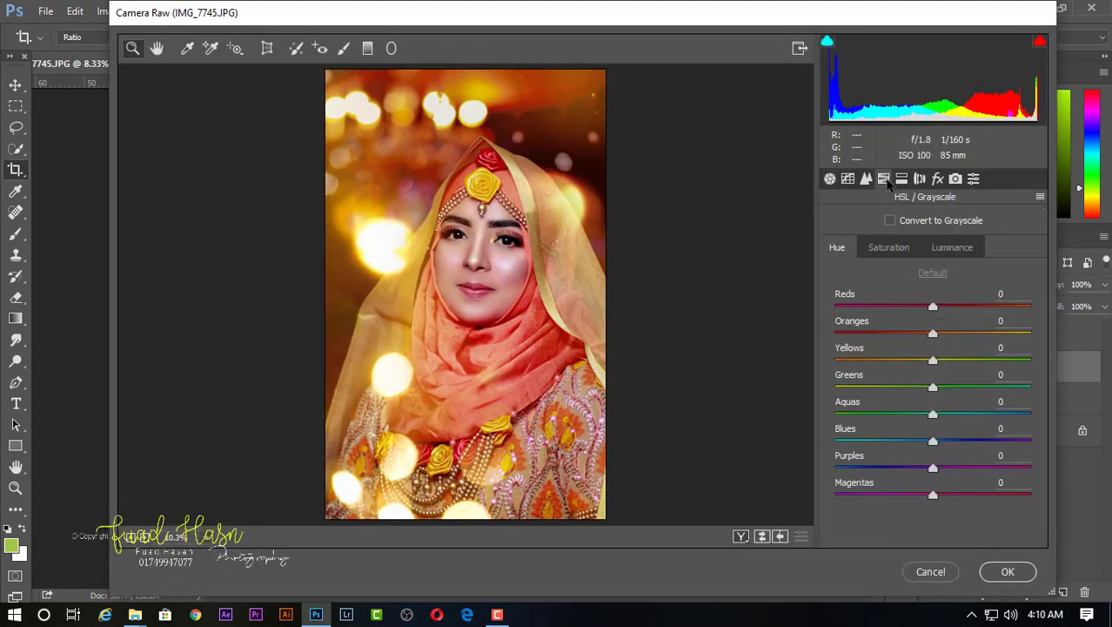
pyautogui.click(887, 248)
pyautogui.moveTo(933, 365)
pyautogui.mouseDown()
pyautogui.moveTo(806, 374)
pyautogui.moveTo(928, 388)
pyautogui.mouseUp()
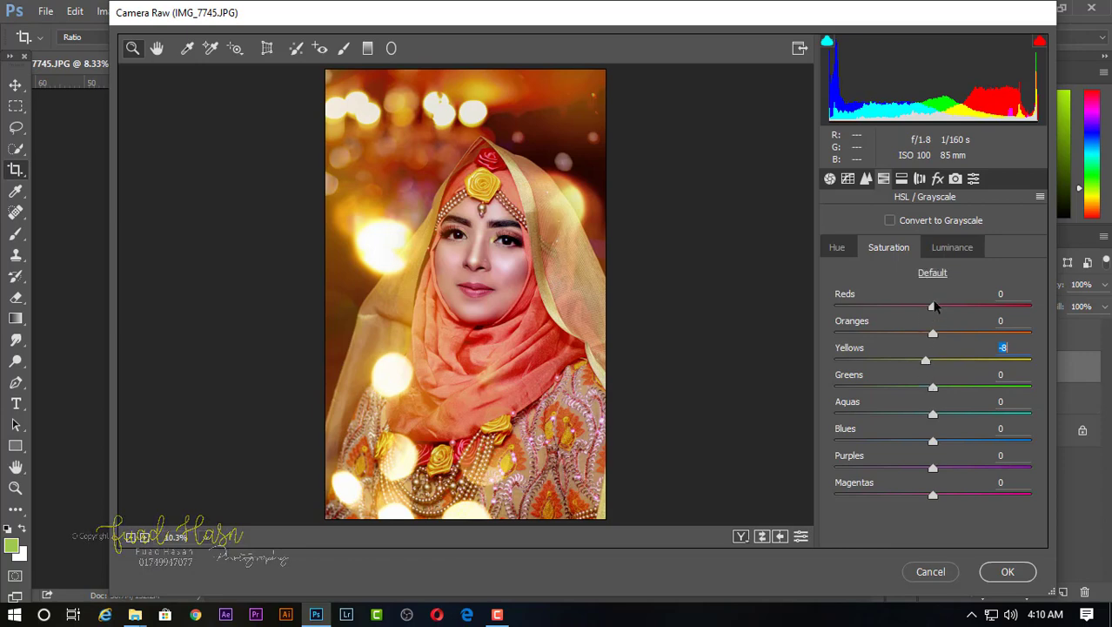
pyautogui.click(949, 249)
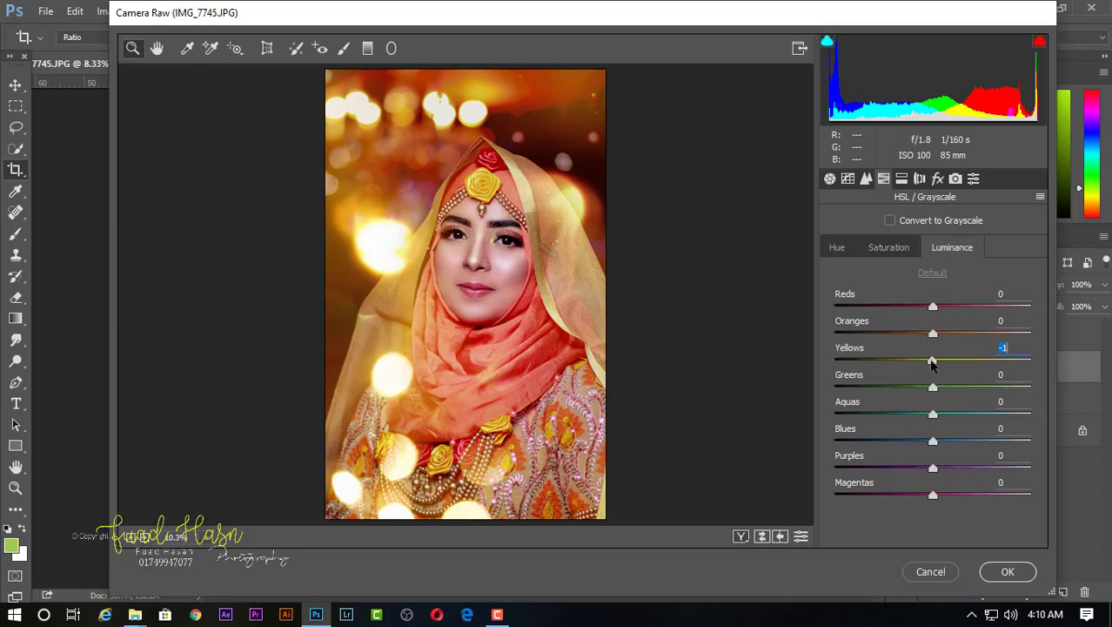
pyautogui.moveTo(932, 362); pyautogui.dragTo(921, 364)
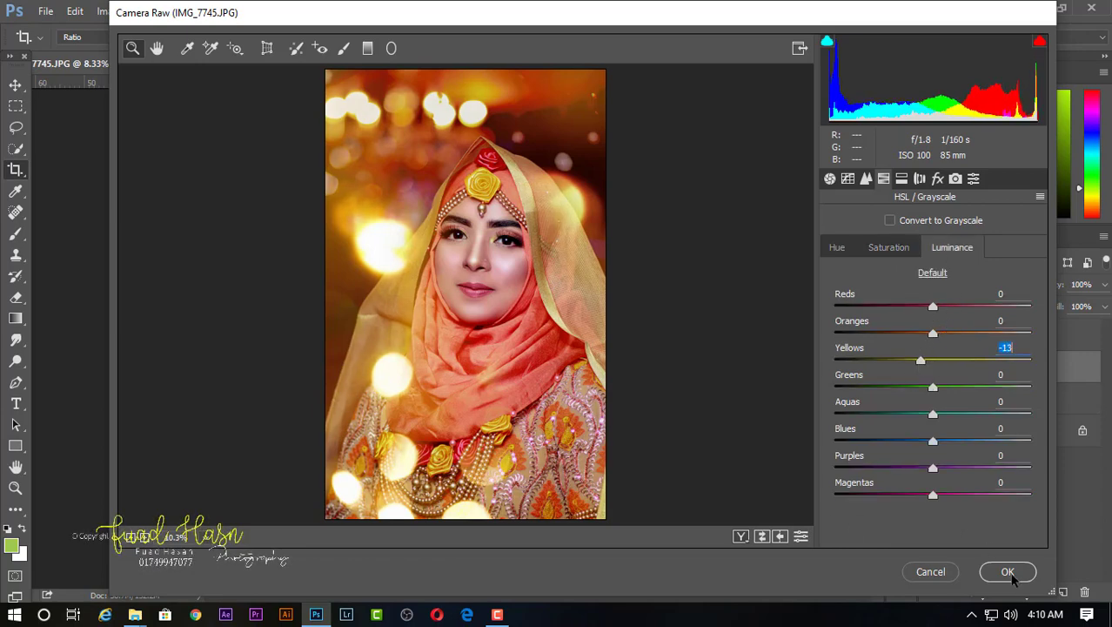
pyautogui.click(1008, 572)
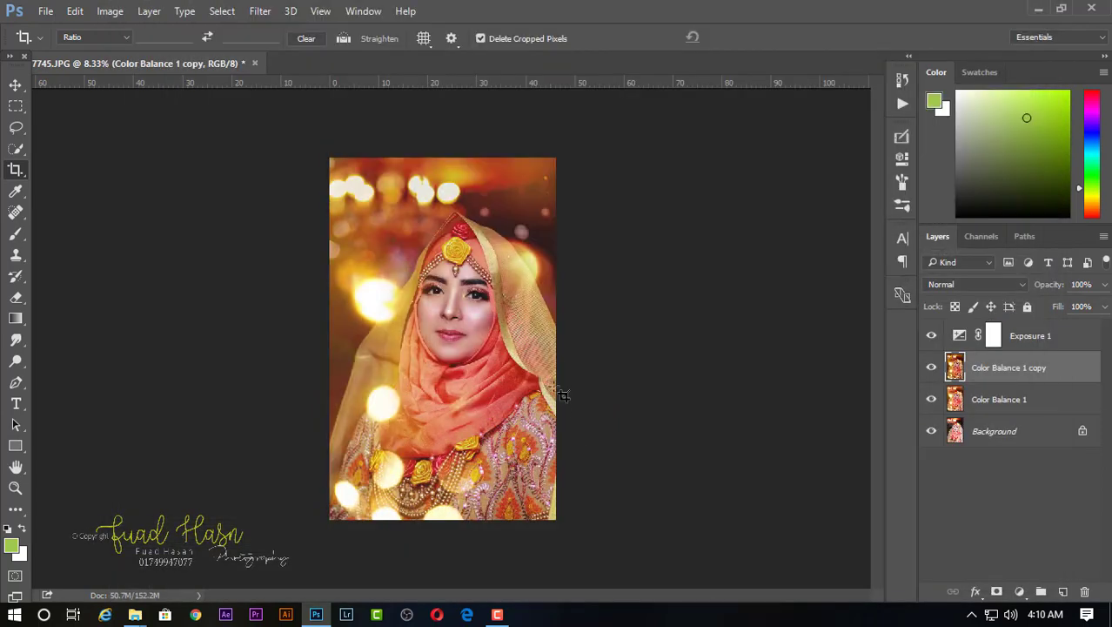
# - Toggle Exposure 1's visibility to compare the muted-yellow result
pyautogui.hotkey('ctrl', '+')
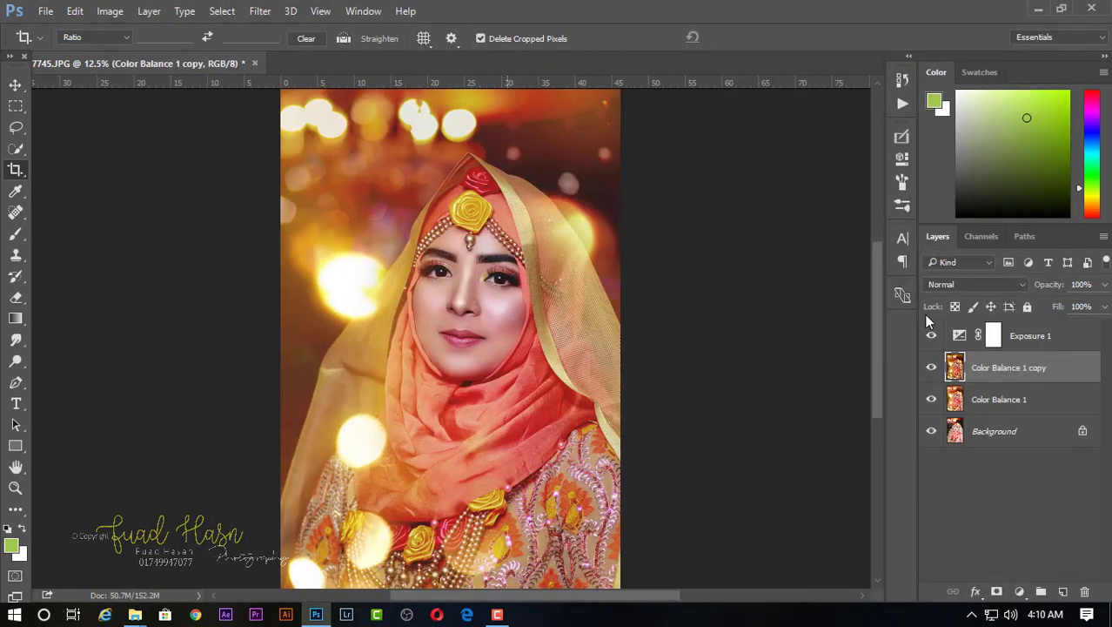
pyautogui.hotkey('ctrl', '-')
pyautogui.click(940, 341)
pyautogui.click(933, 338)
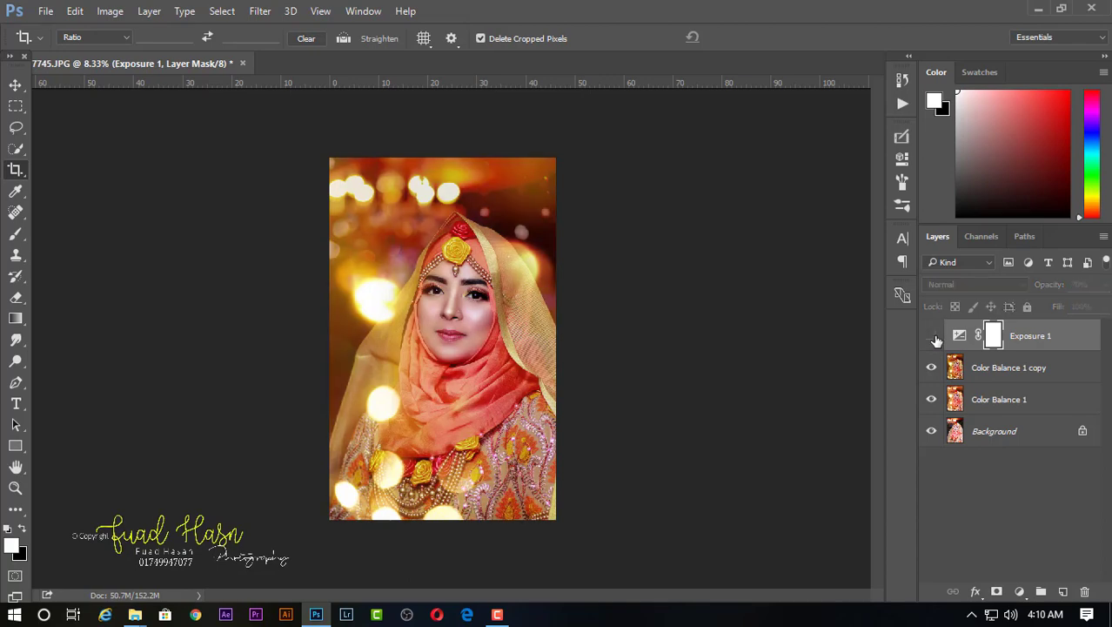
pyautogui.click(933, 337)
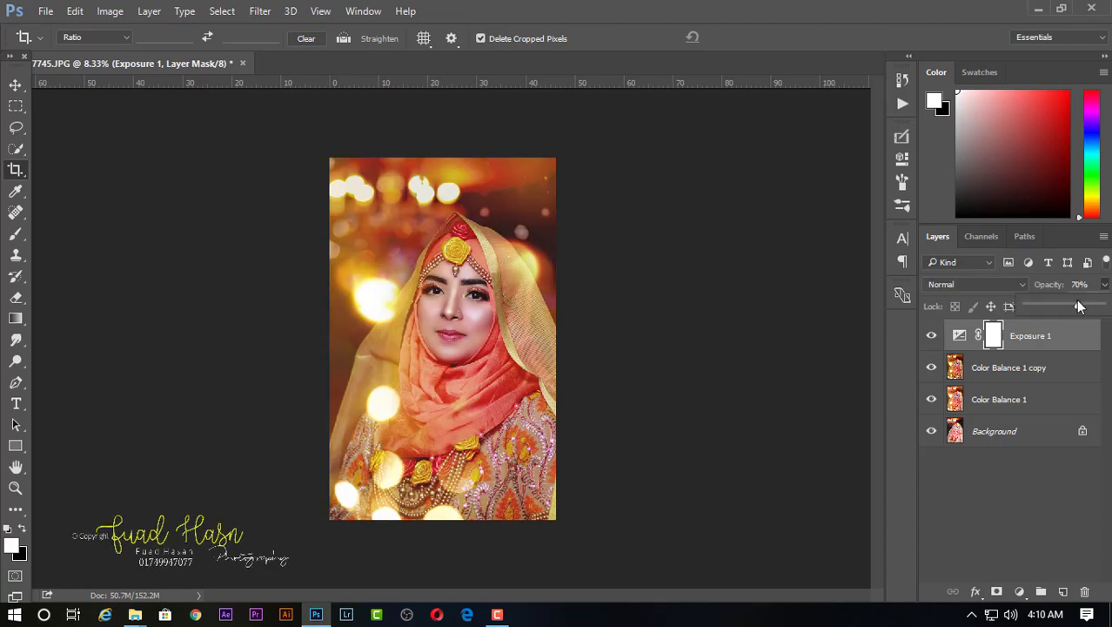
pyautogui.click(1020, 591)
# - Add a Color Lookup layer using the Fuji ETERNA 250D Kodak 2395 LUT
pyautogui.click(1027, 486)
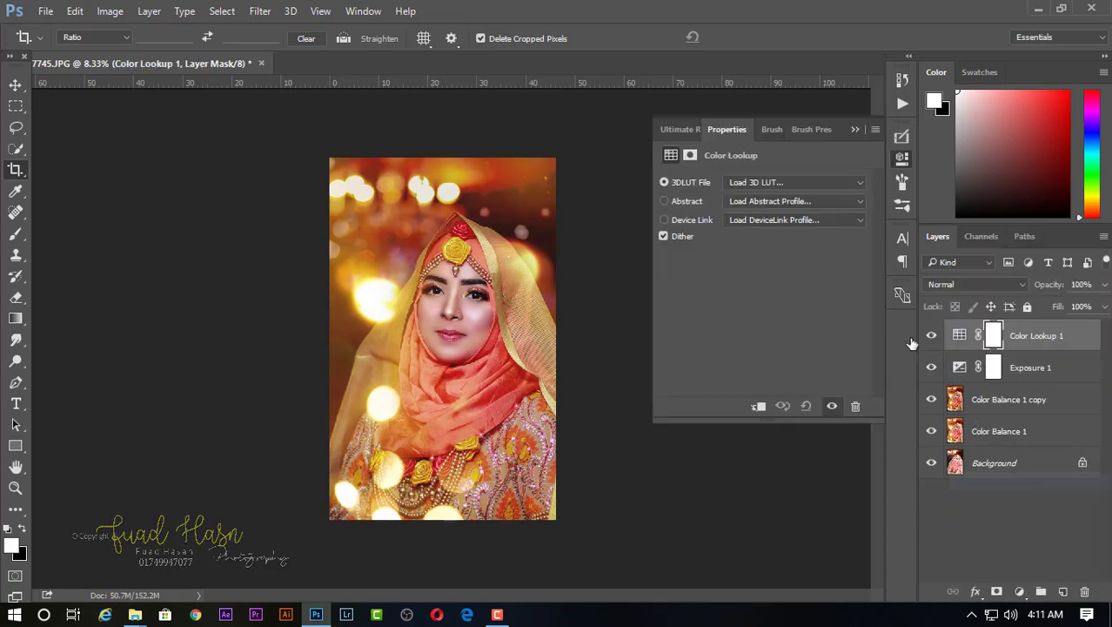
pyautogui.click(767, 184)
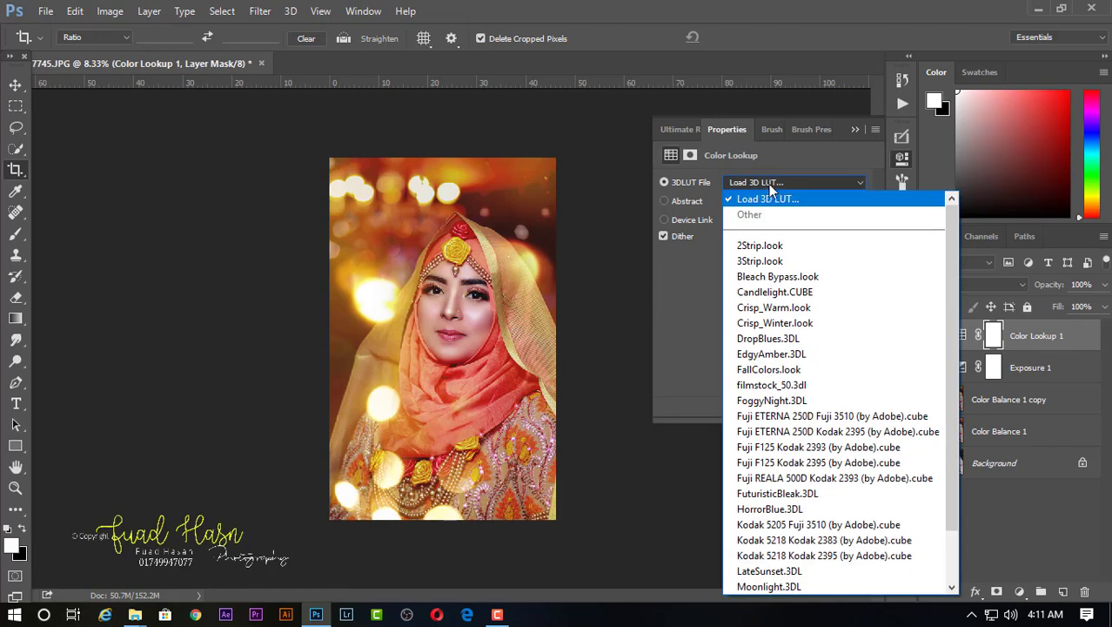
pyautogui.click(827, 432)
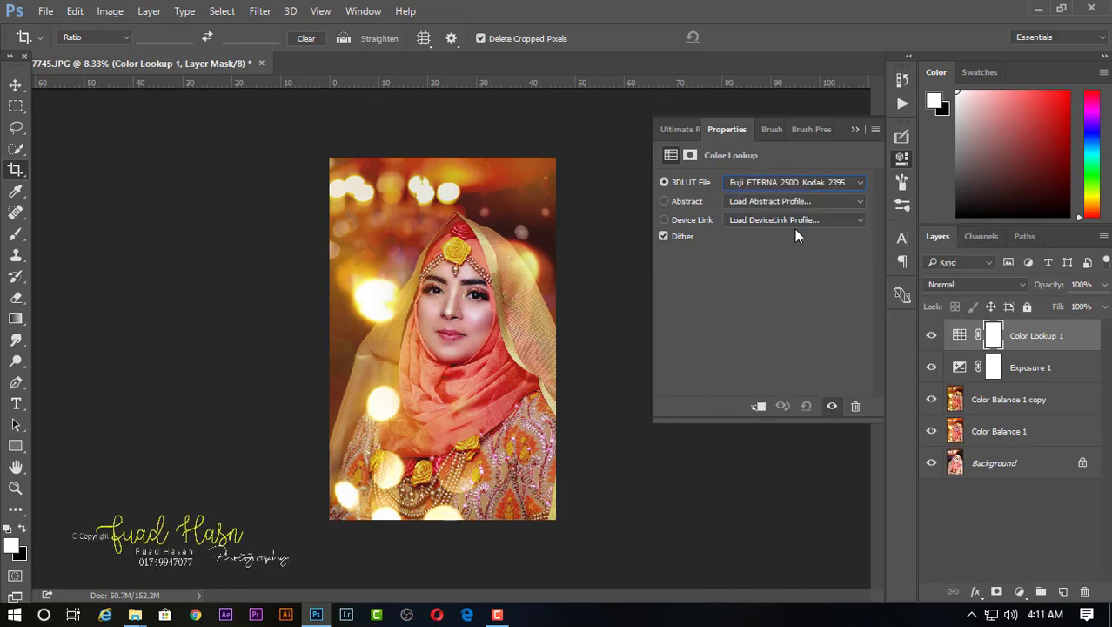
pyautogui.click(783, 182)
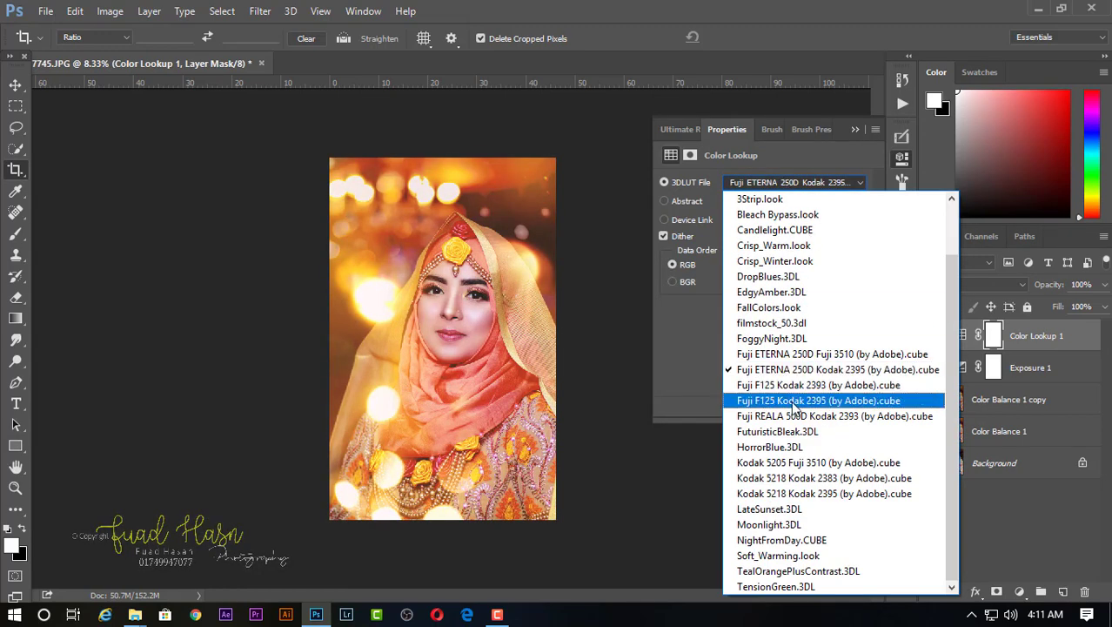
pyautogui.click(800, 360)
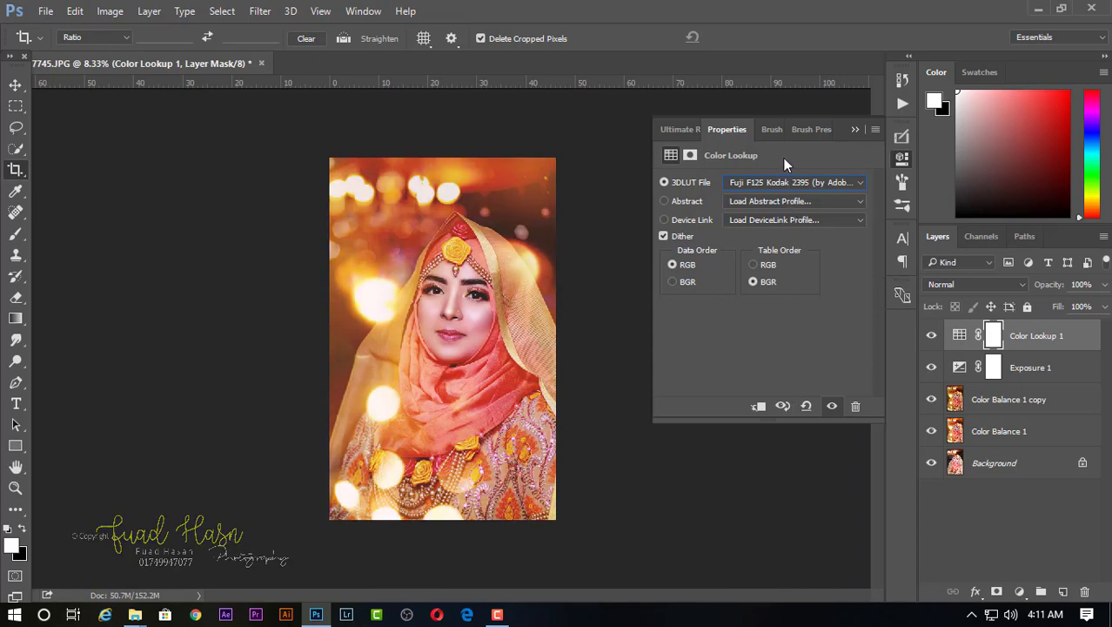
pyautogui.click(785, 183)
pyautogui.click(800, 369)
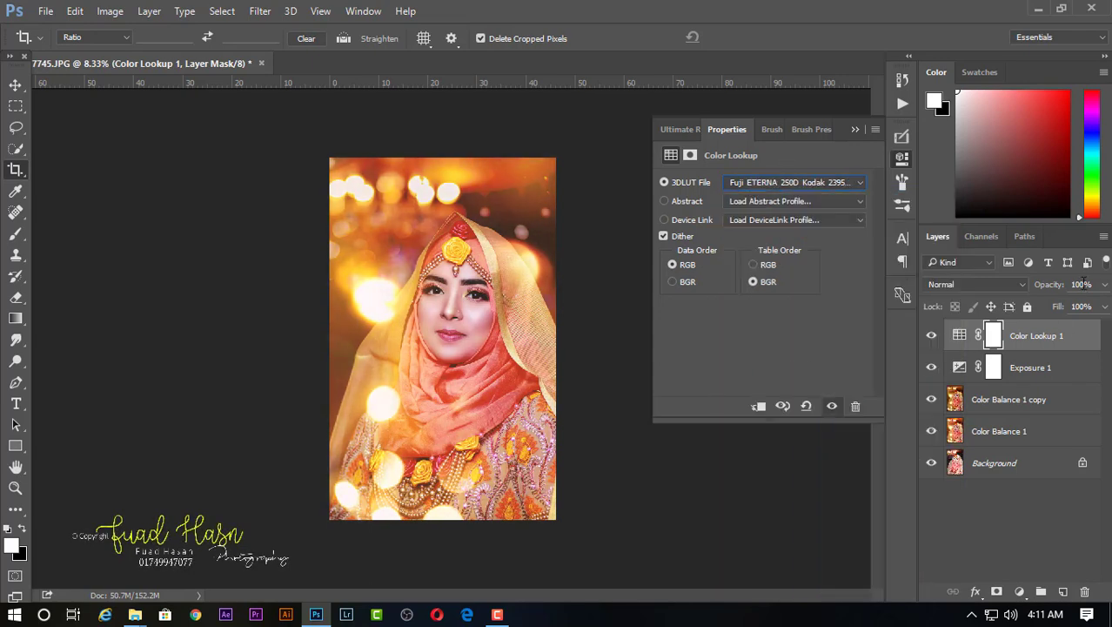
# - Lower Color Lookup 1 to about 9% opacity and select only Color Balance 1 copy
pyautogui.click(1105, 285)
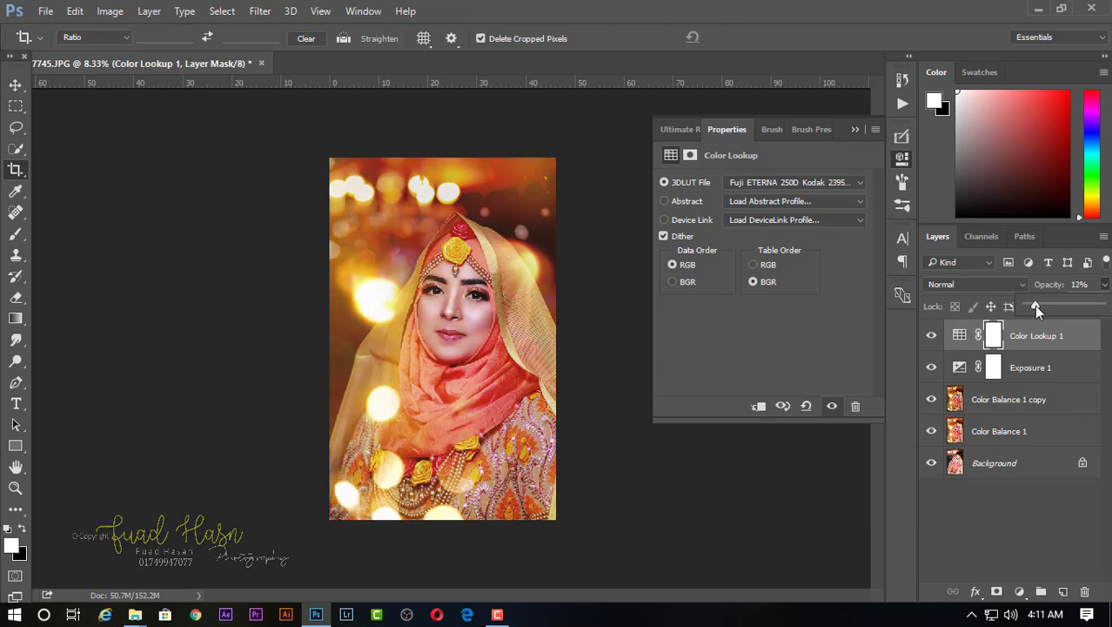
pyautogui.moveTo(1035, 305); pyautogui.dragTo(1031, 305)
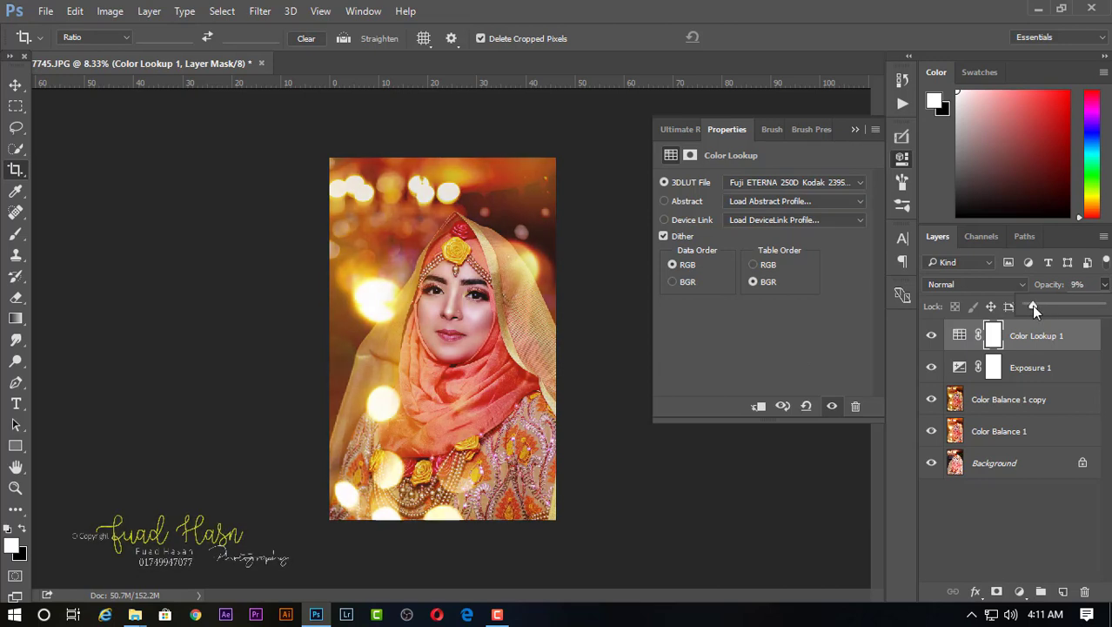
pyautogui.click(856, 130)
pyautogui.keyDown('shift'); pyautogui.click(1050, 373); pyautogui.keyUp('shift')
pyautogui.keyDown('shift'); pyautogui.click(1020, 399); pyautogui.keyUp('shift')
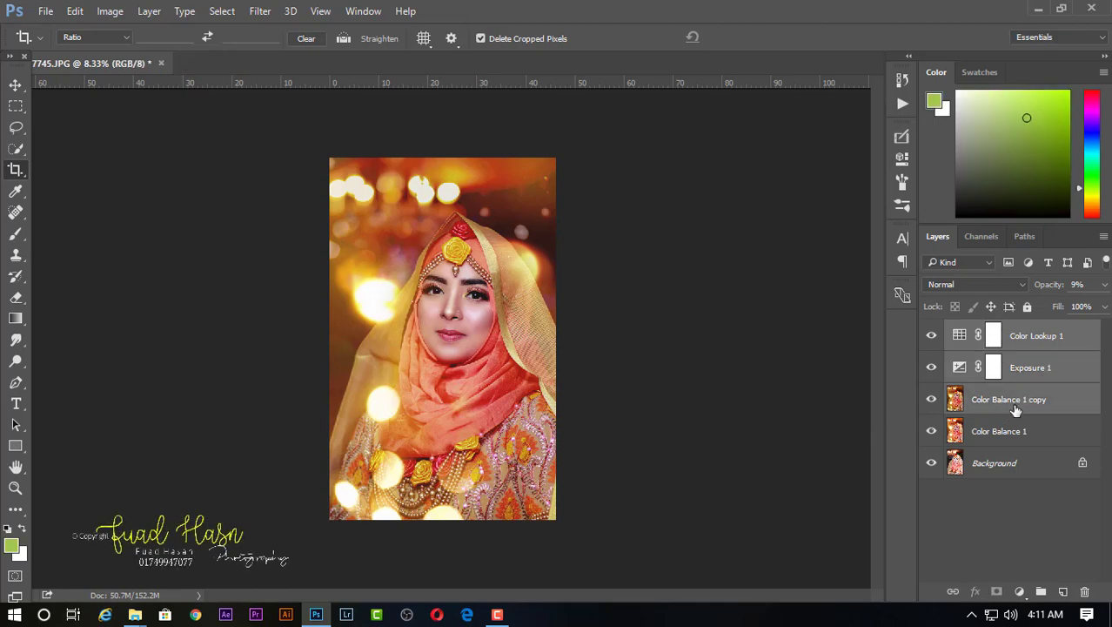
pyautogui.click(1015, 409)
# - Apply a Camera Raw Highlight Priority post-crop vignette of −20 to Color Balance 1 copy
pyautogui.click(259, 11)
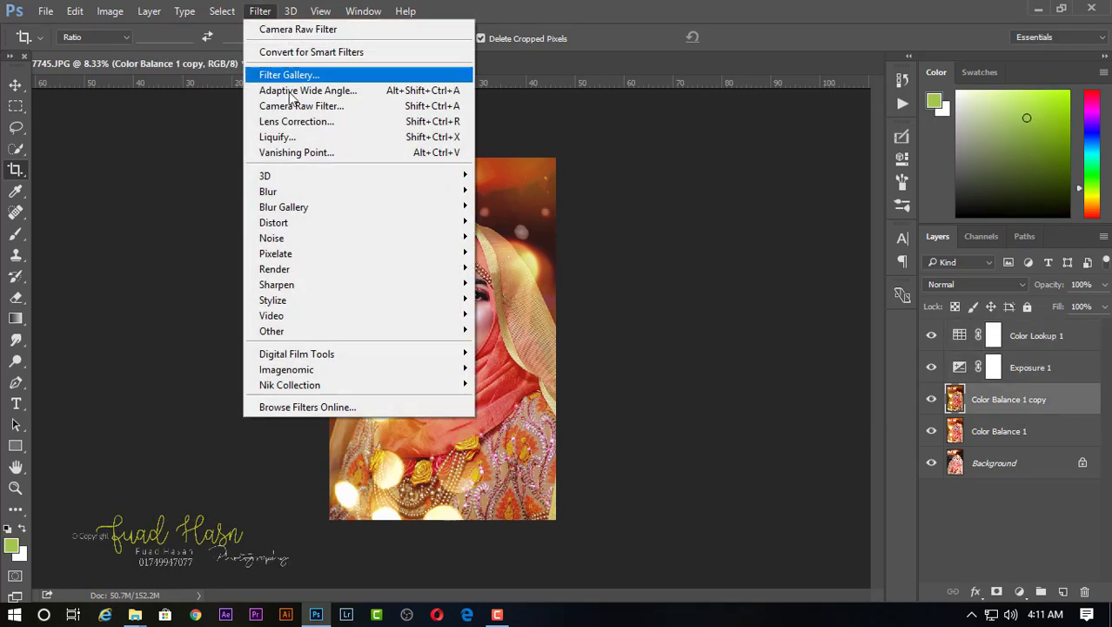
pyautogui.click(296, 104)
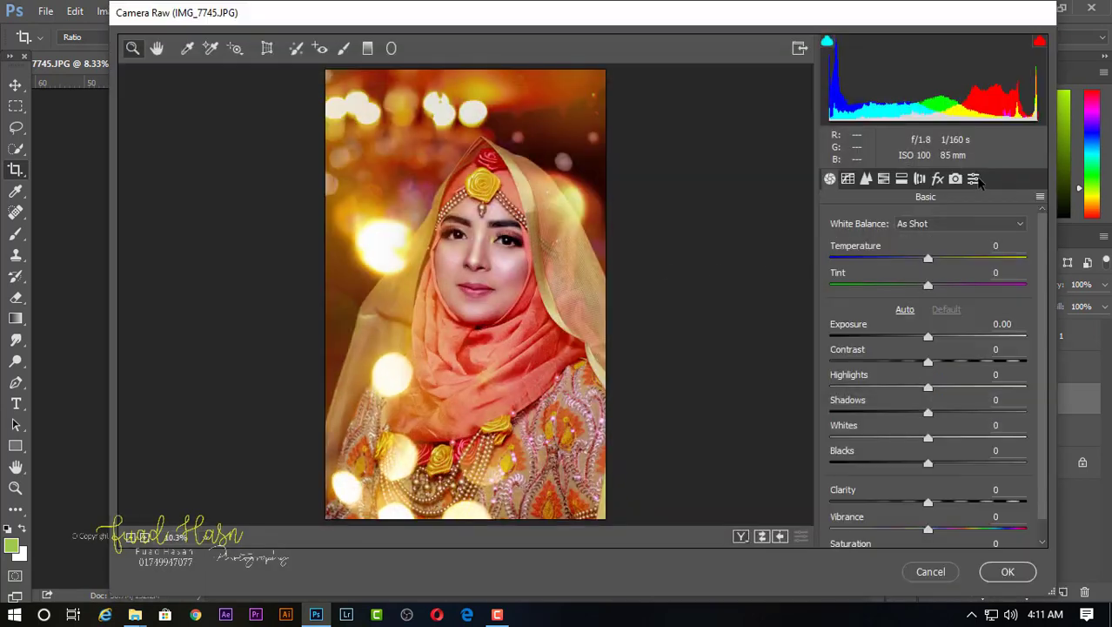
pyautogui.click(935, 181)
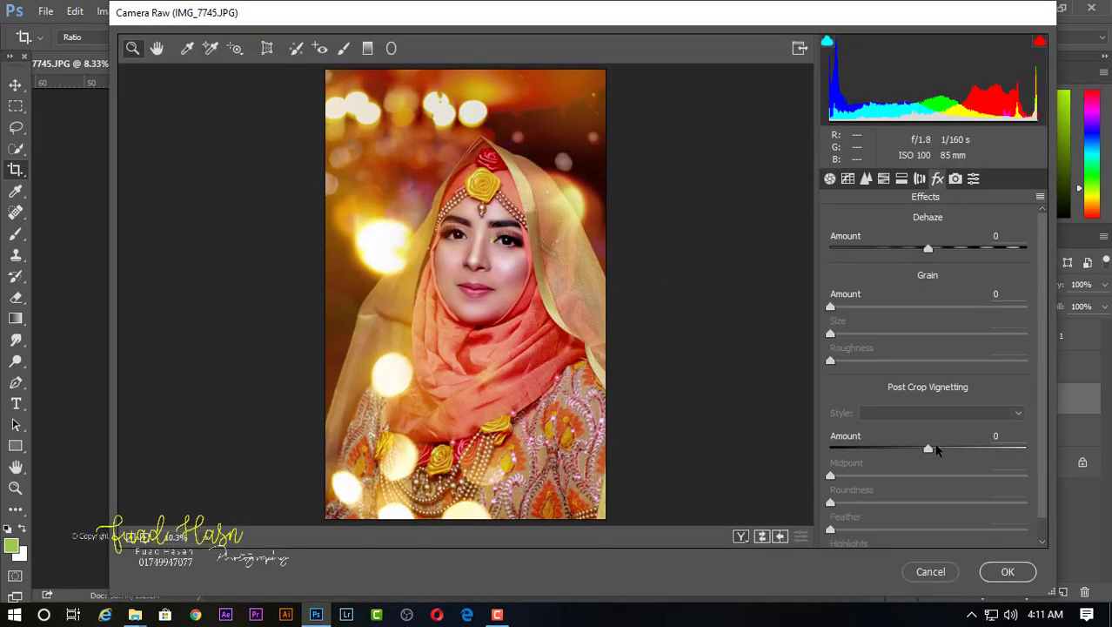
pyautogui.moveTo(928, 450); pyautogui.dragTo(718, 474)
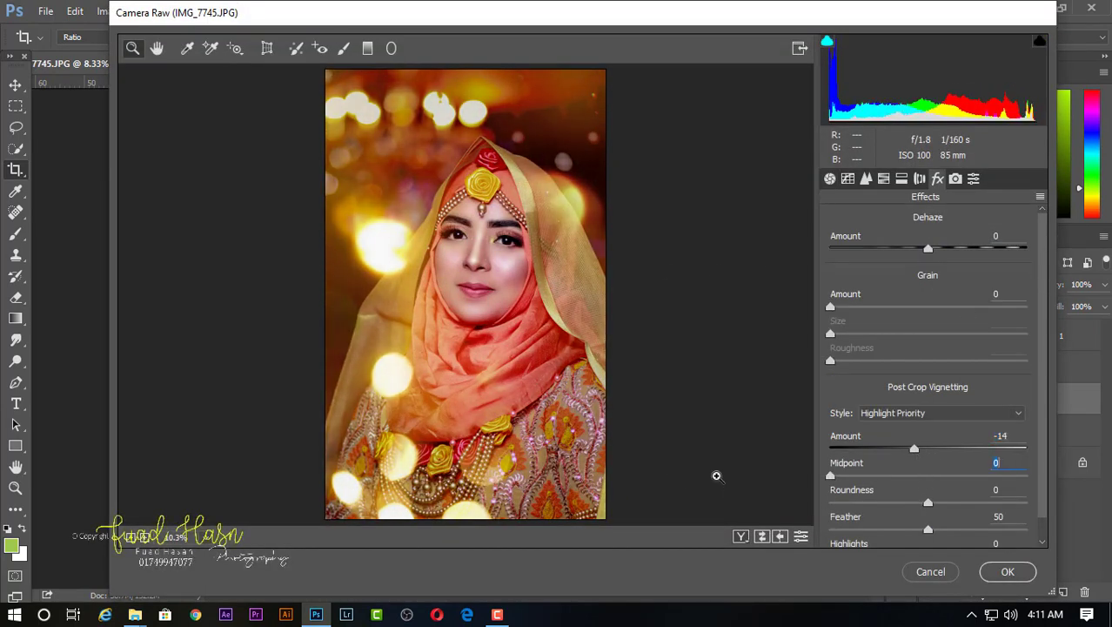
pyautogui.moveTo(913, 449); pyautogui.dragTo(908, 449)
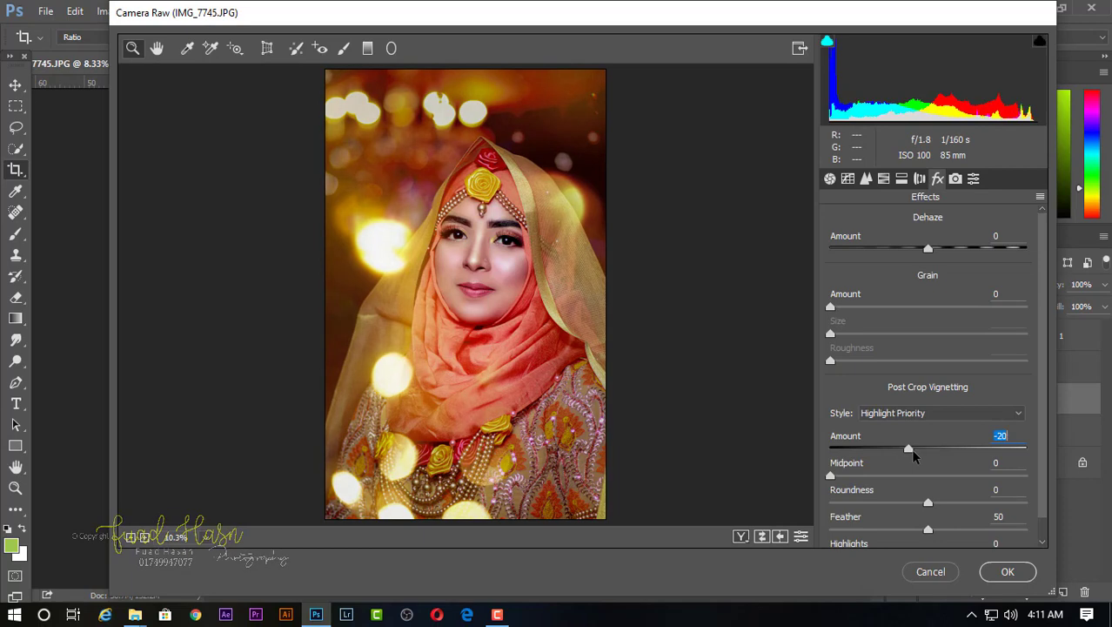
pyautogui.click(1007, 572)
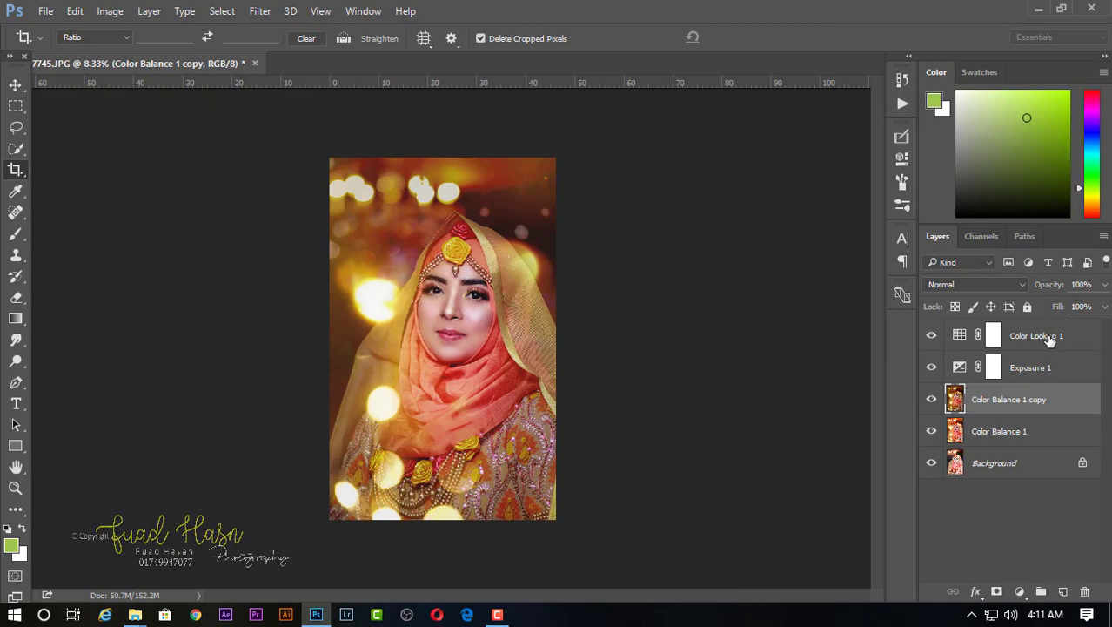
# - Set the Exposure 1 layer opacity to about 82%
pyautogui.click(1049, 342)
pyautogui.click(1040, 376)
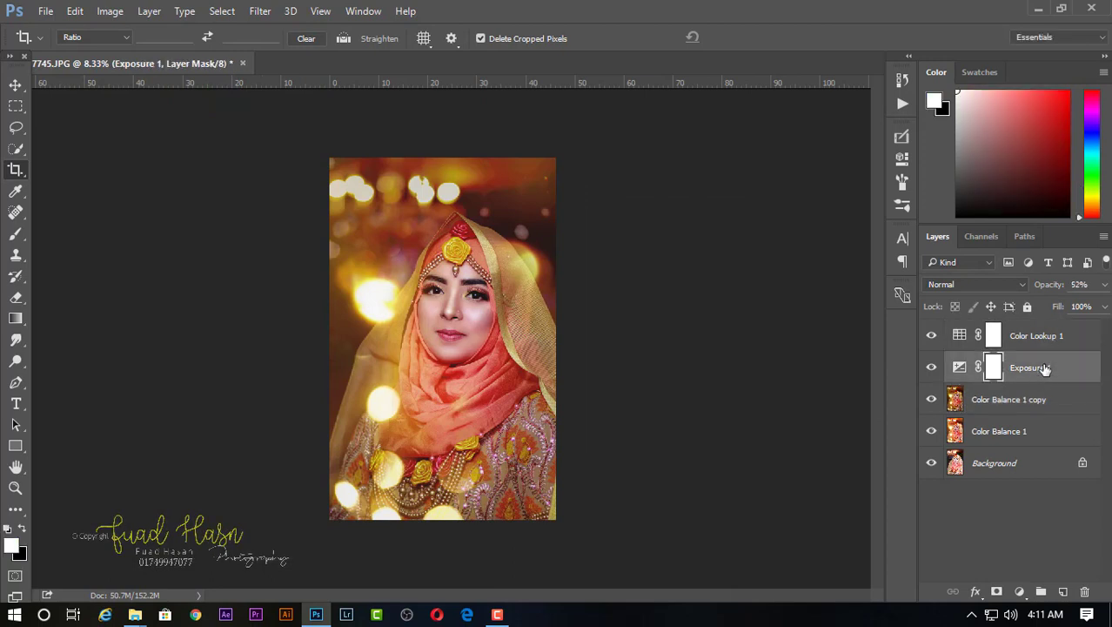
pyautogui.click(1049, 342)
pyautogui.click(1053, 365)
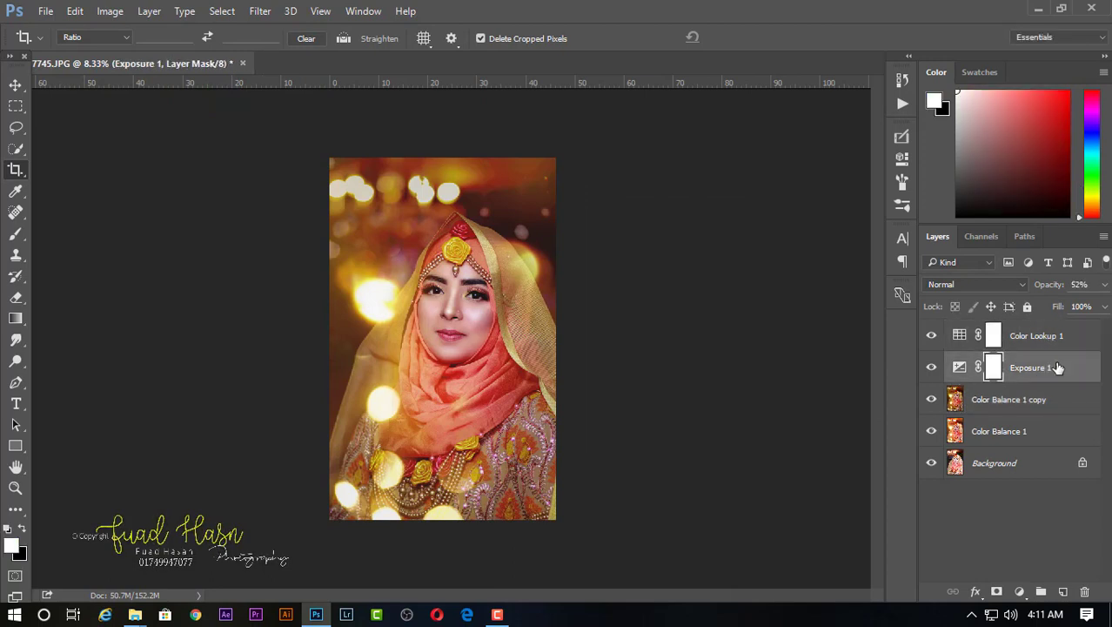
pyautogui.click(1104, 284)
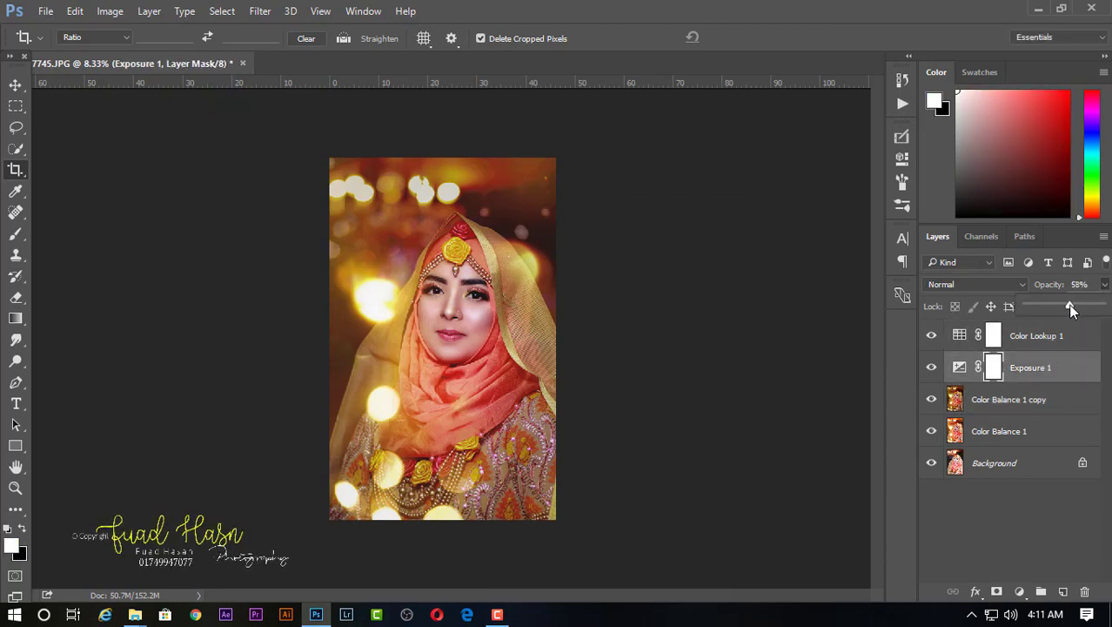
pyautogui.moveTo(1087, 310); pyautogui.dragTo(1099, 310)
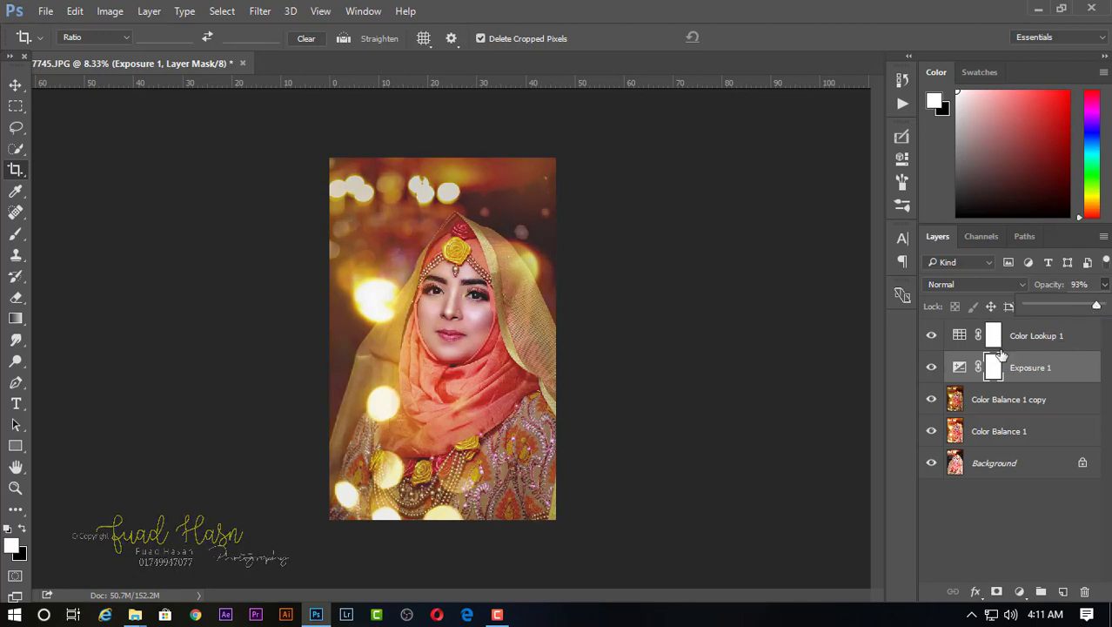
pyautogui.moveTo(1095, 315); pyautogui.dragTo(1090, 310)
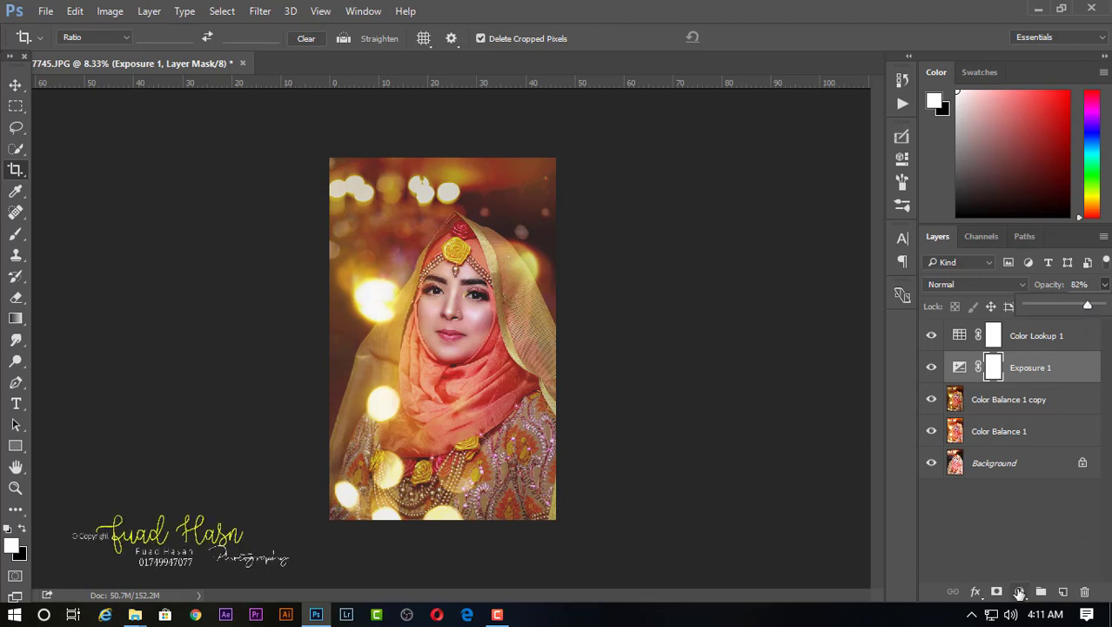
# - Add a Selective Color layer with the Reds' Black raised to +13
pyautogui.click(1019, 591)
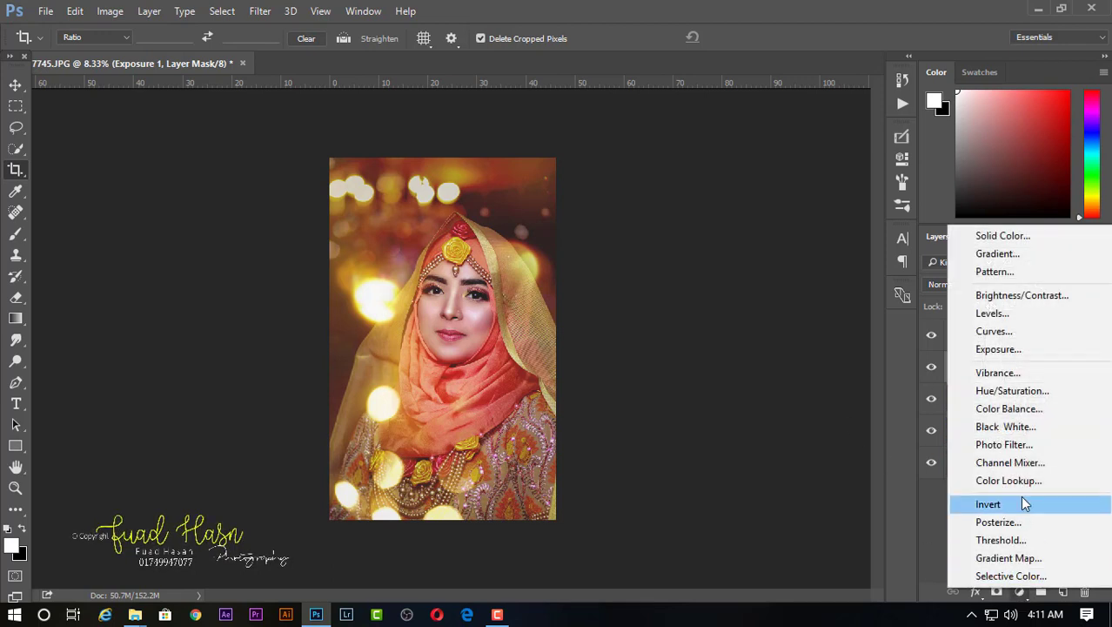
pyautogui.click(1010, 575)
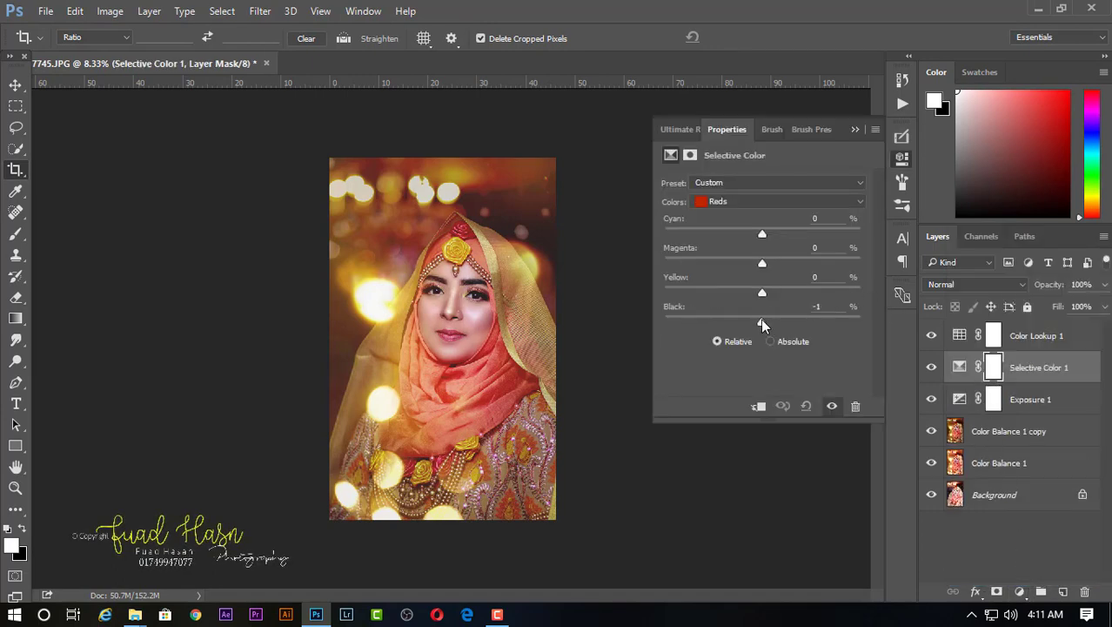
pyautogui.moveTo(762, 322); pyautogui.dragTo(779, 324)
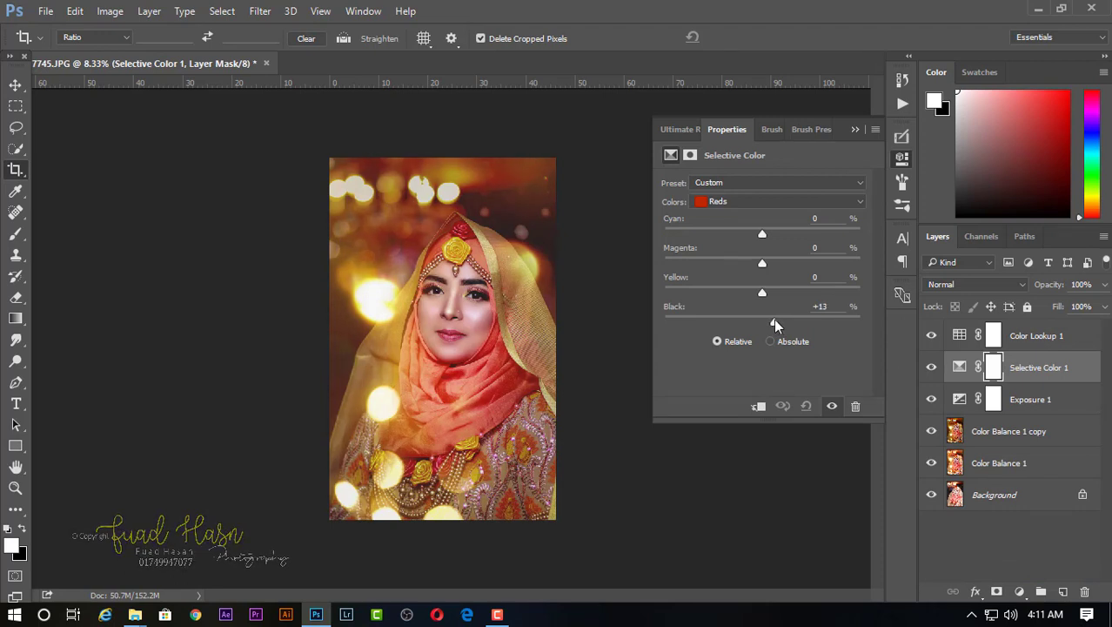
pyautogui.click(856, 129)
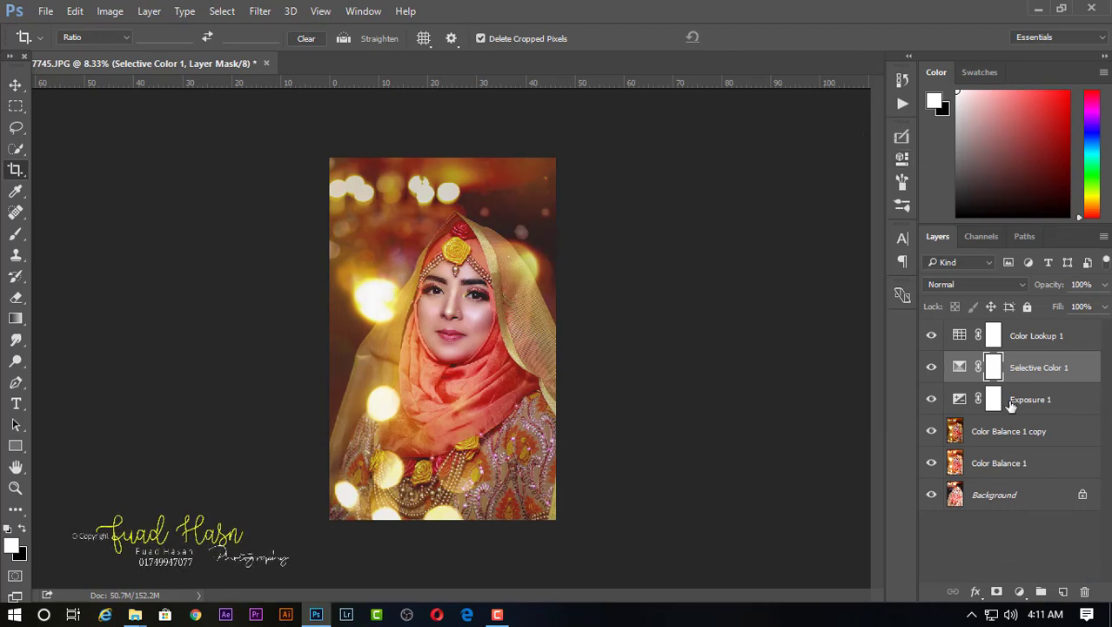
pyautogui.keyDown('ctrl'); pyautogui.click(1042, 342); pyautogui.keyUp('ctrl')
# - Merge Color Lookup 1 through Color Balance 1 into one layer and toggle it to compare
pyautogui.keyDown('ctrl'); pyautogui.click(1040, 398); pyautogui.keyUp('ctrl')
pyautogui.keyDown('ctrl'); pyautogui.click(1036, 436); pyautogui.keyUp('ctrl')
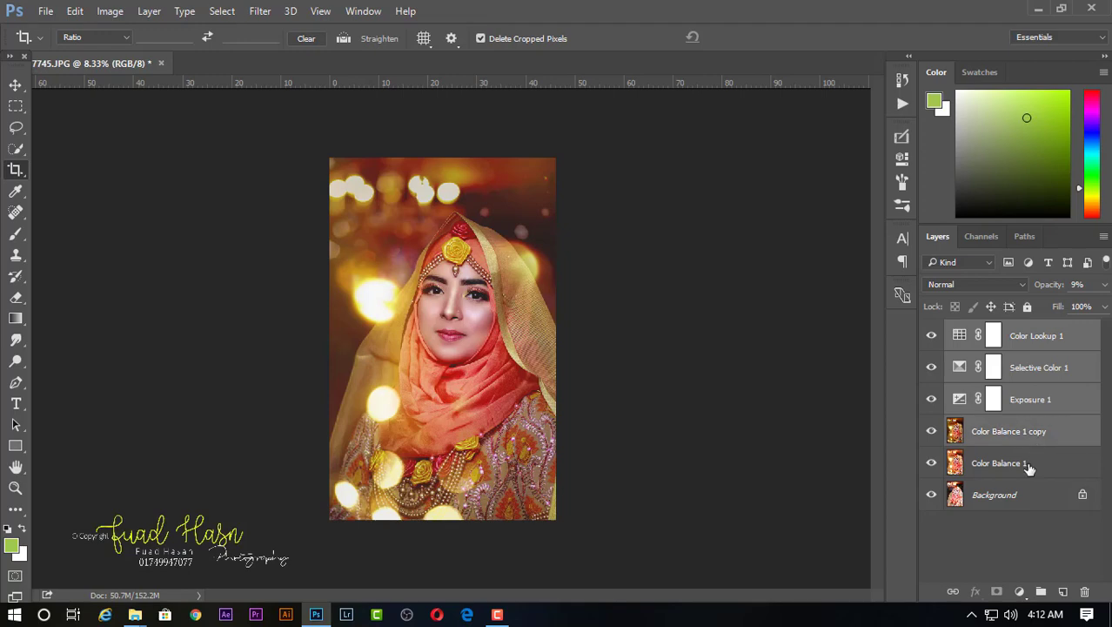
pyautogui.keyDown('ctrl'); pyautogui.click(1028, 468); pyautogui.keyUp('ctrl')
pyautogui.rightClick(1028, 469)
pyautogui.click(714, 554)
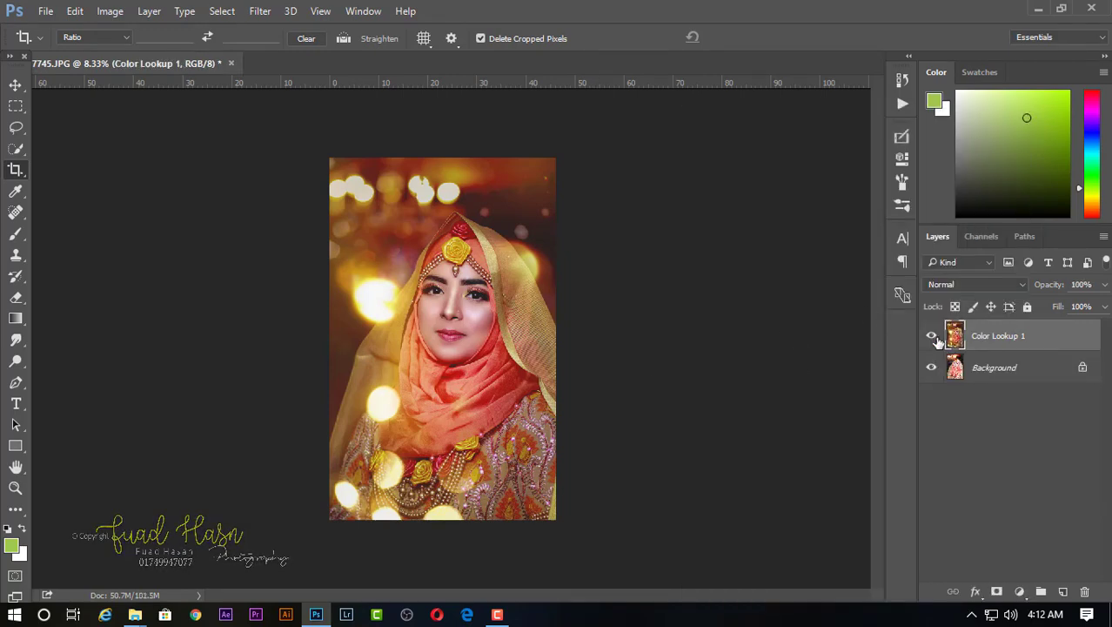
pyautogui.click(933, 336)
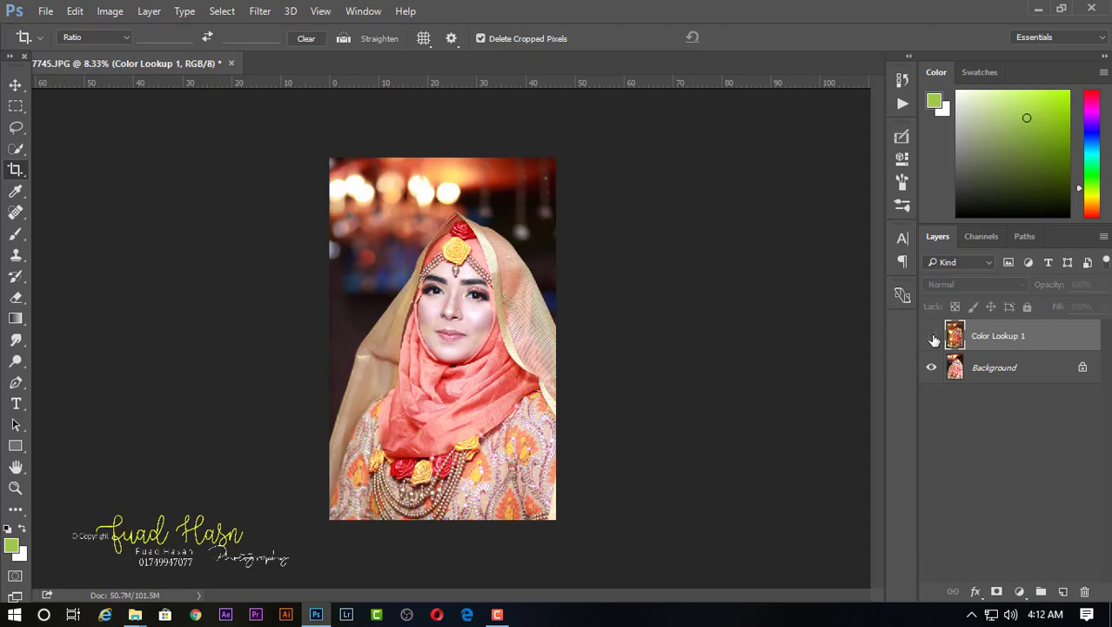
pyautogui.click(933, 336)
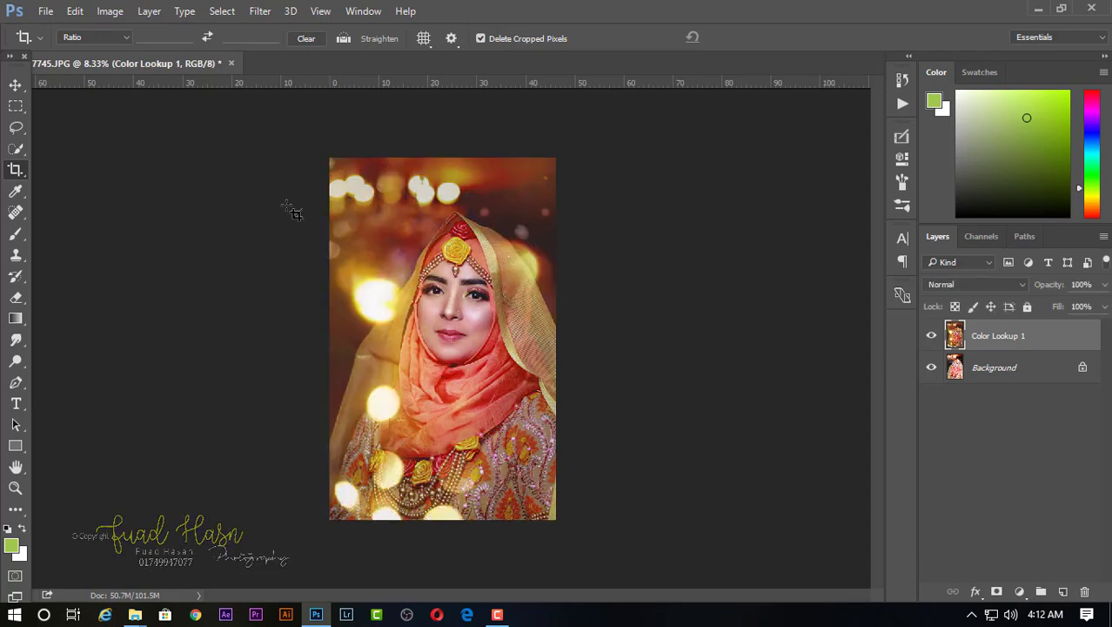
pyautogui.click(40, 12)
# - Save the portrait to the Desktop as JPEG 'IMG_77453' at Maximum quality 12
pyautogui.click(70, 192)
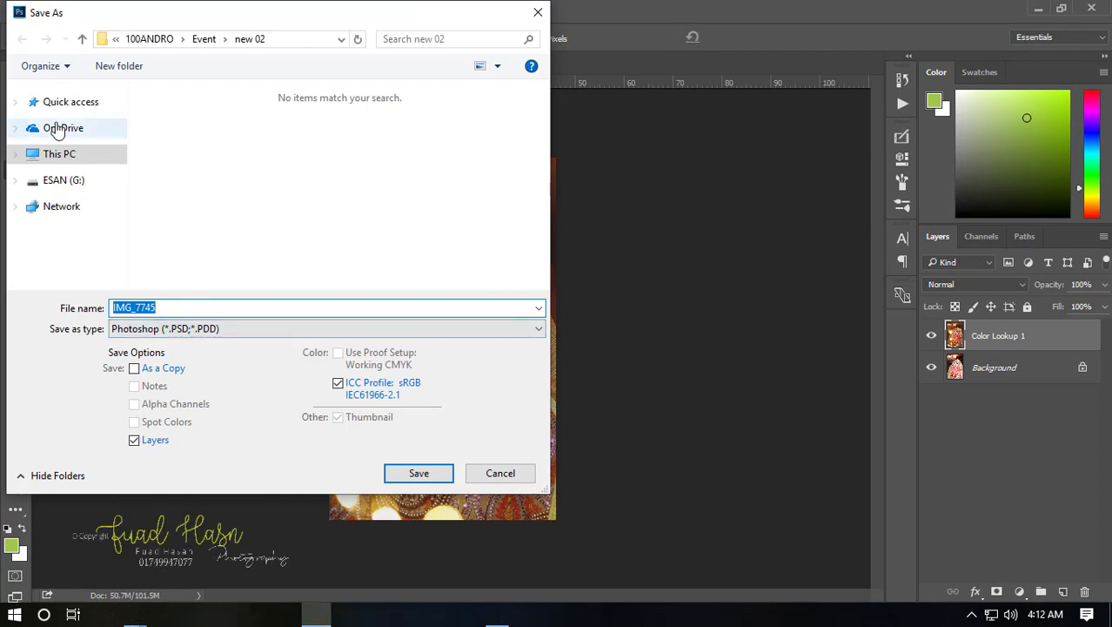
pyautogui.click(61, 154)
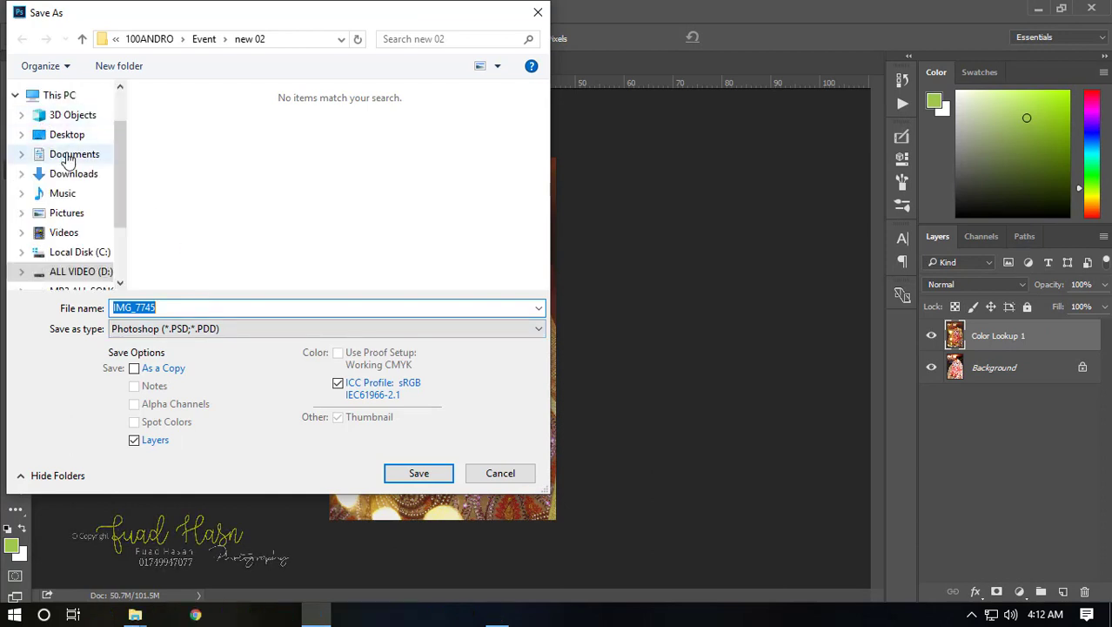
pyautogui.click(52, 137)
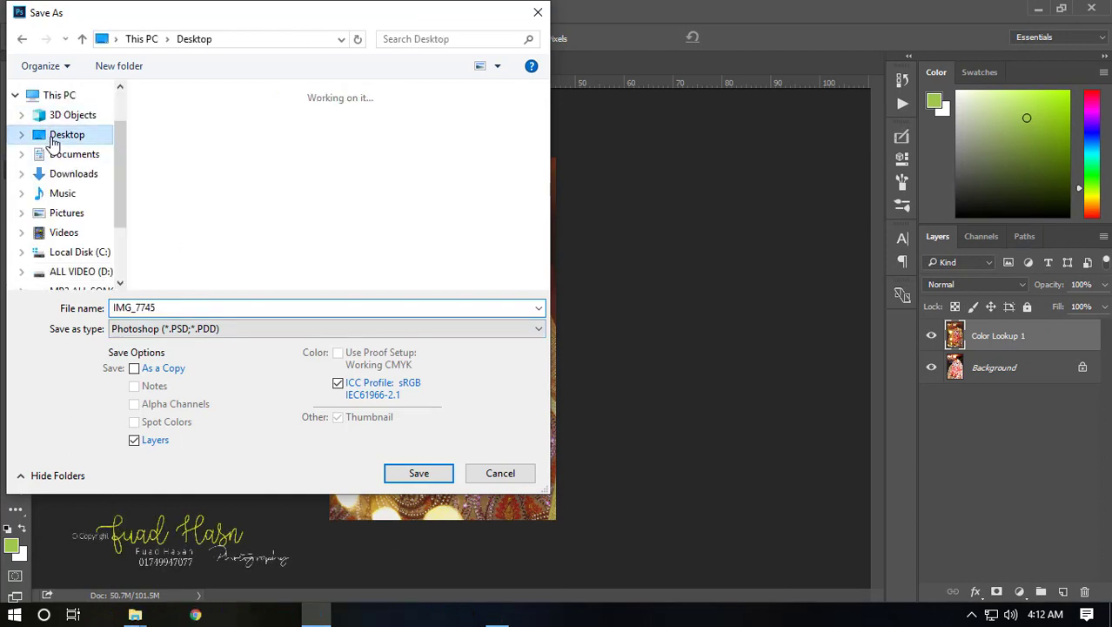
pyautogui.click(224, 335)
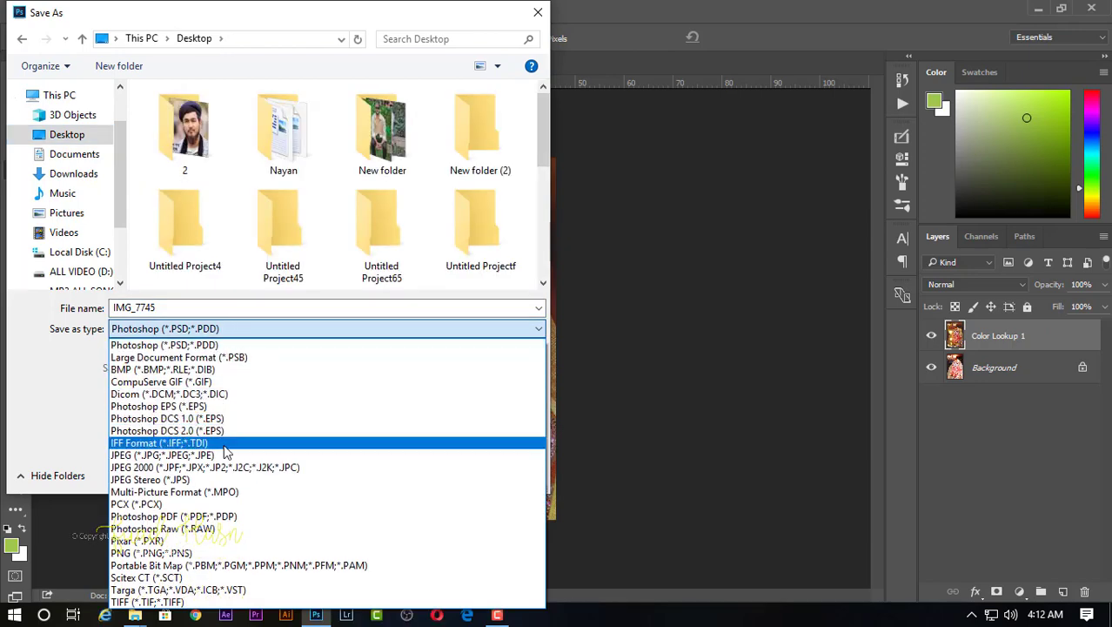
pyautogui.click(221, 458)
pyautogui.click(183, 307)
pyautogui.write('3')
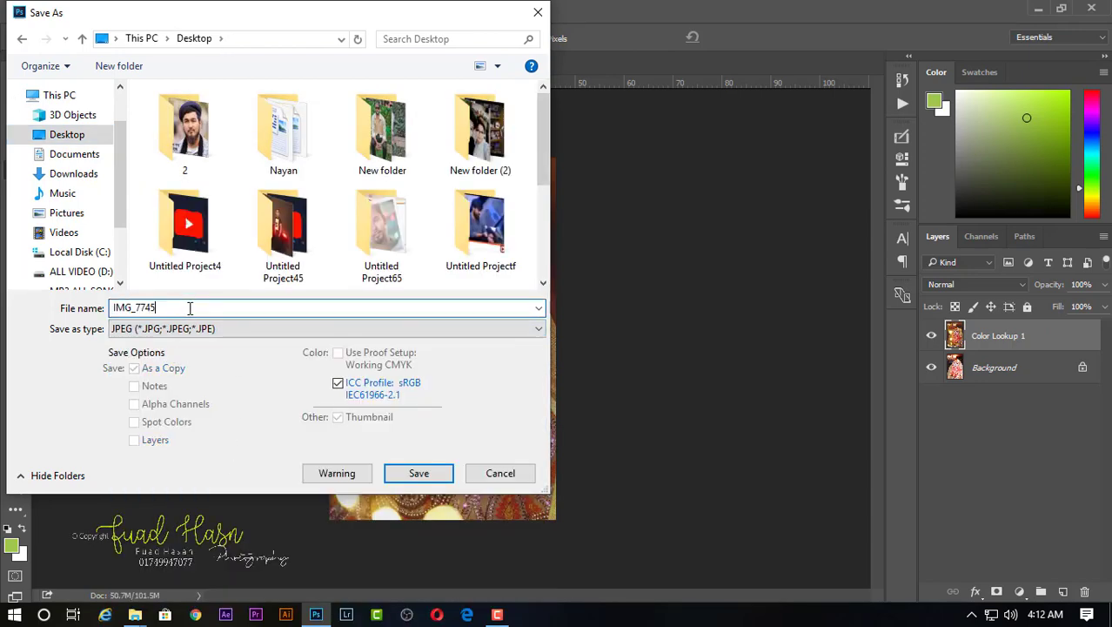
pyautogui.click(406, 472)
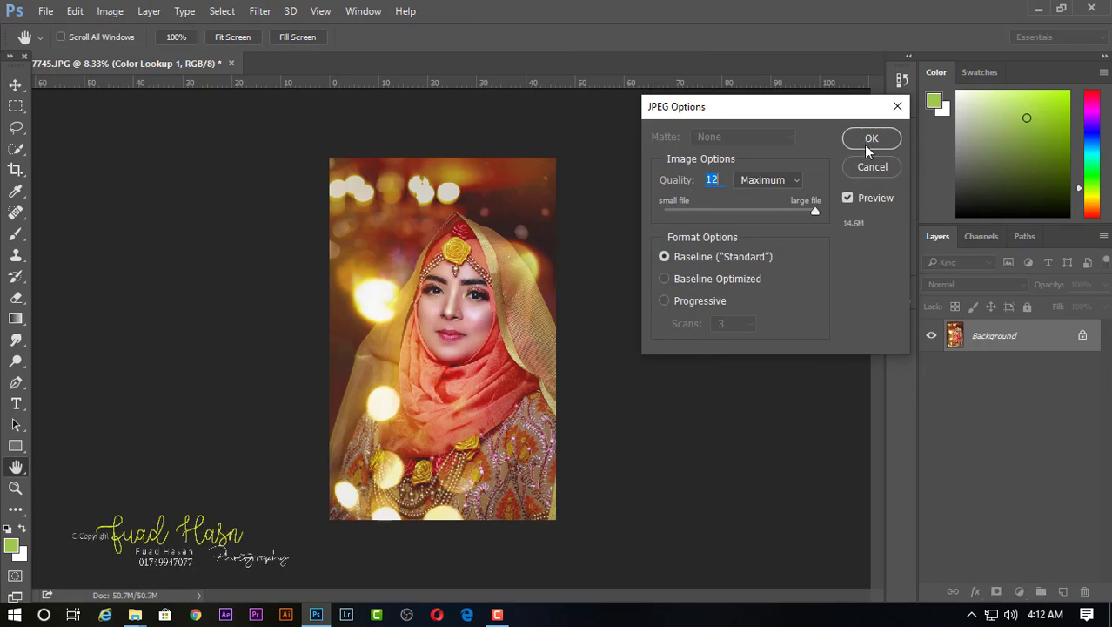
pyautogui.click(871, 141)
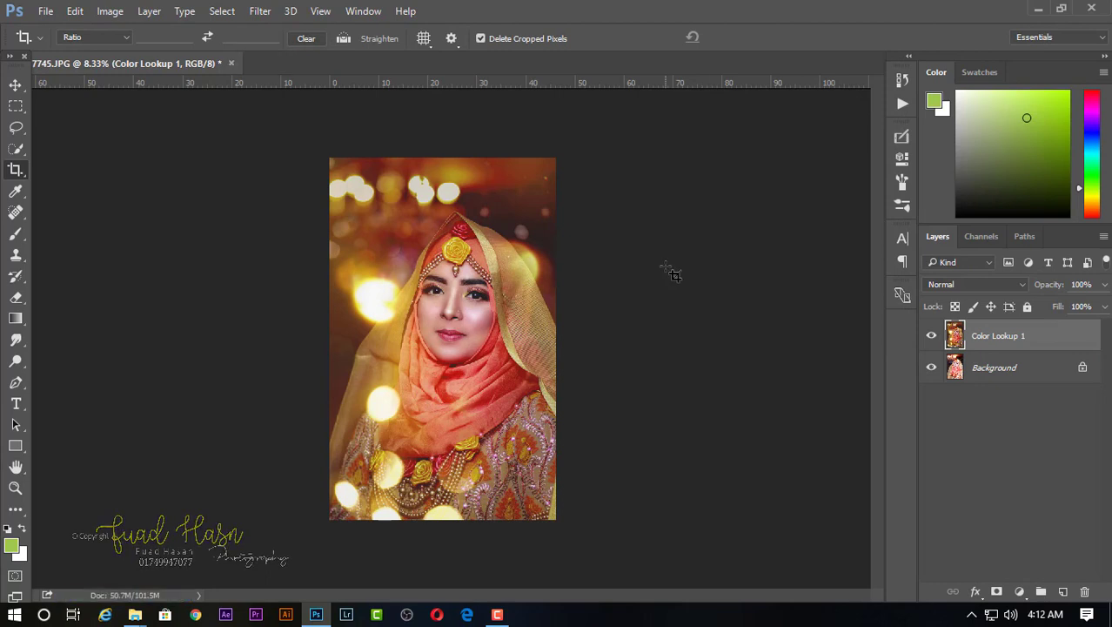